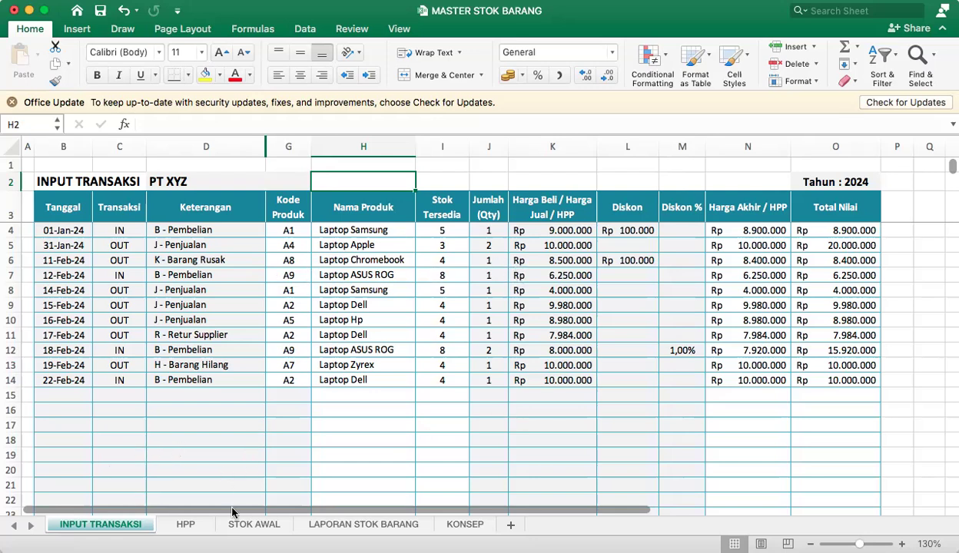
On the LAPORAN STOK BARANG sheet, fill the B - Pembelian column from F4 to F14 with green.
left_click(367, 525)
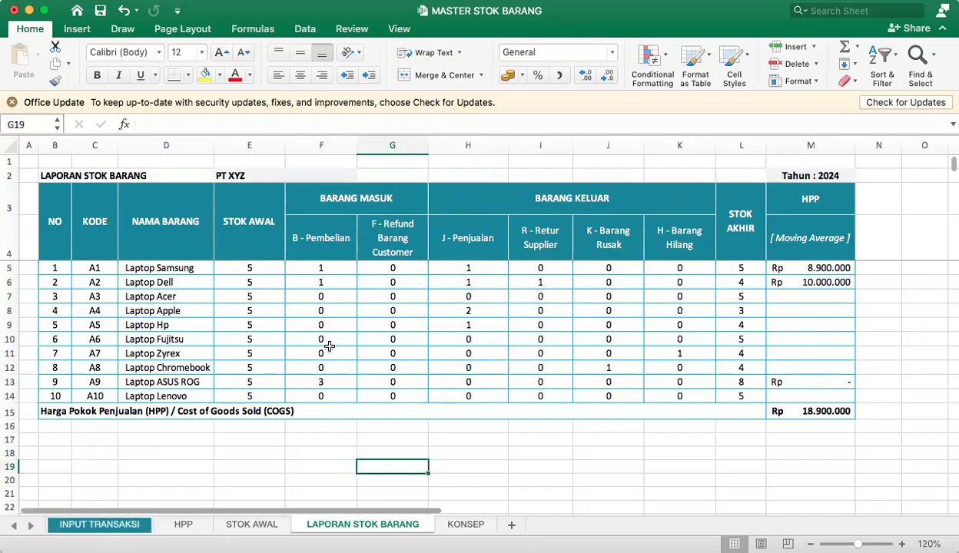
left_click_drag(317, 234, 320, 396)
left_click_drag(312, 202, 316, 379)
left_click_drag(324, 238, 323, 395)
left_click(204, 78)
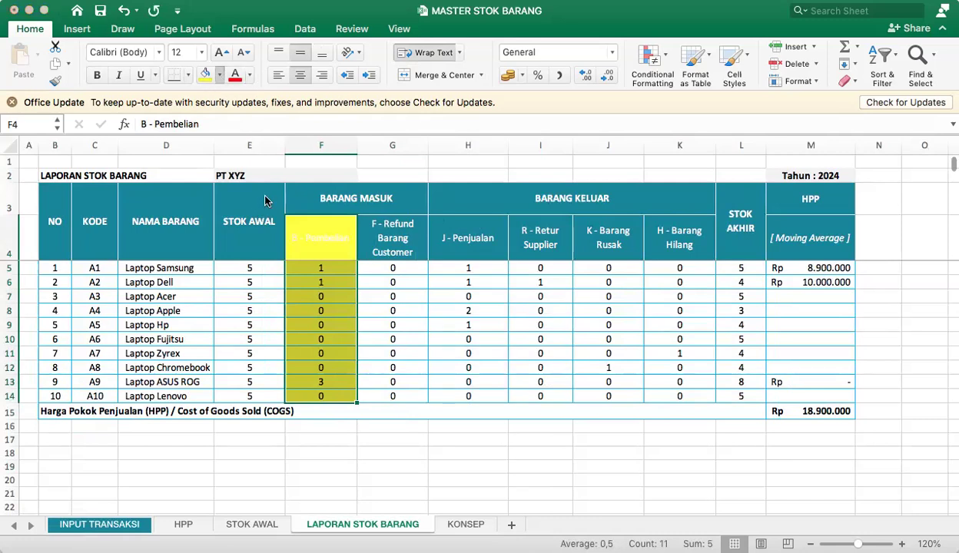
Fill the J - Penjualan column from H4 to H14 with orange-yellow.
left_click(383, 282)
left_click_drag(484, 244, 485, 393)
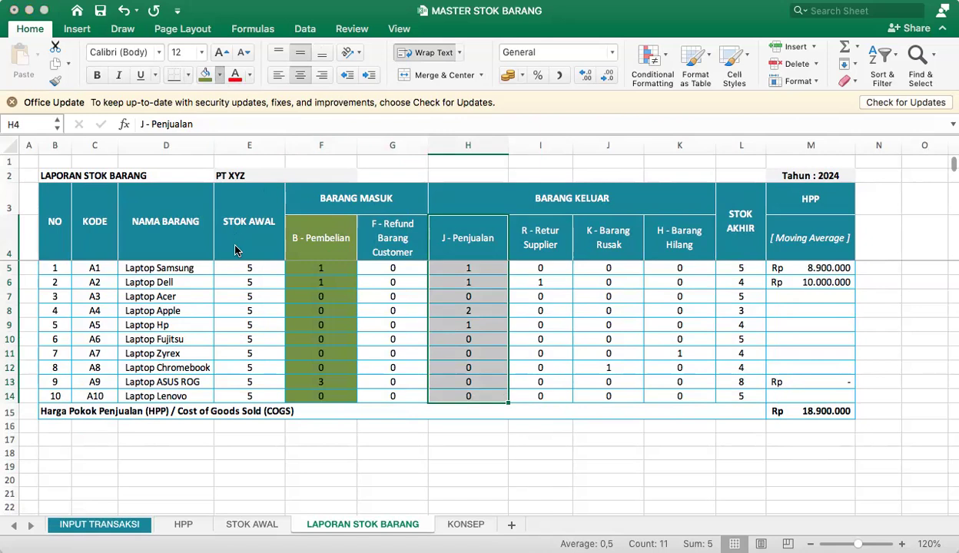
left_click(205, 75)
left_click(525, 239)
Review the report's B - Pembelian and J - Penjualan columns, then the R - Retur Supplier, K - Barang Rusak and H - Barang Hilang columns.
left_click(472, 243)
left_click_drag(324, 205, 316, 307)
left_click_drag(316, 241, 321, 368)
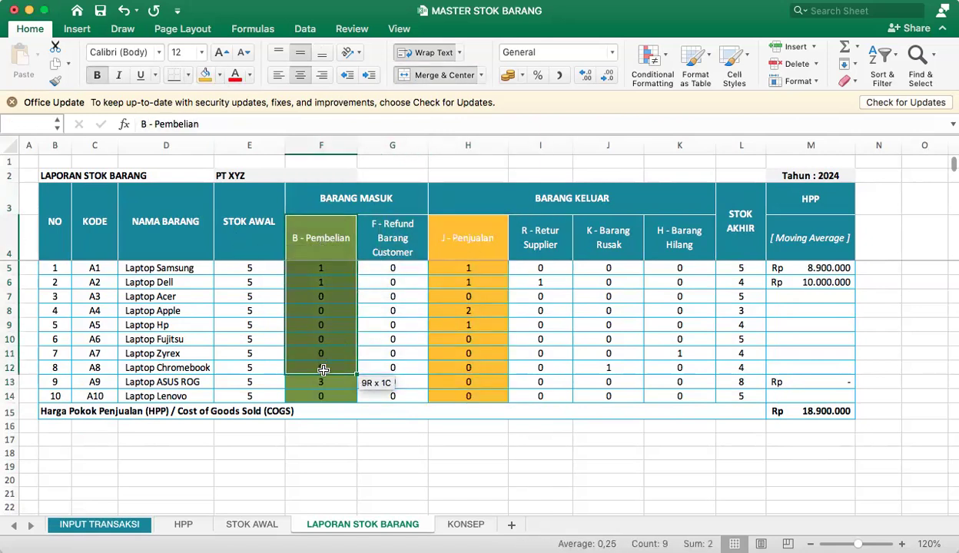
left_click_drag(465, 234, 472, 385)
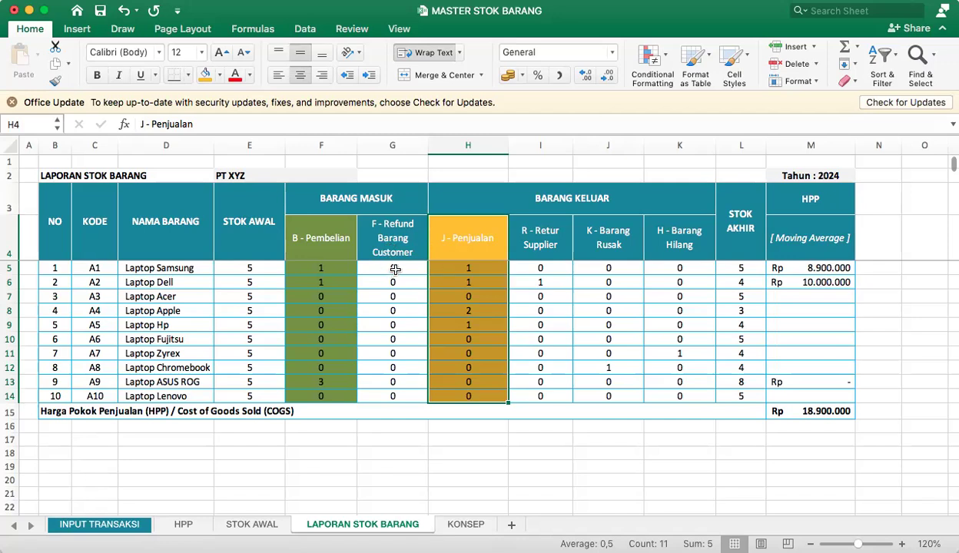
left_click(484, 232)
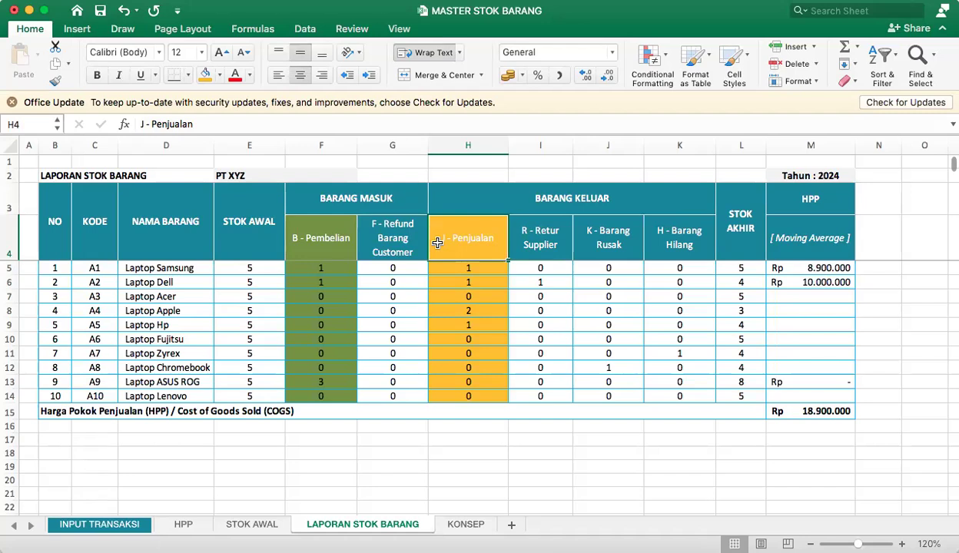
left_click(541, 237)
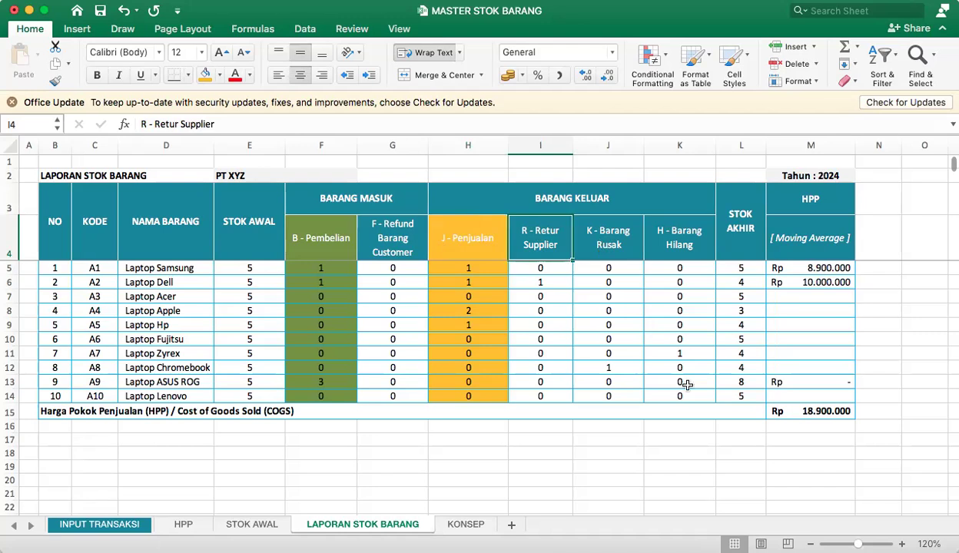
left_click(613, 252)
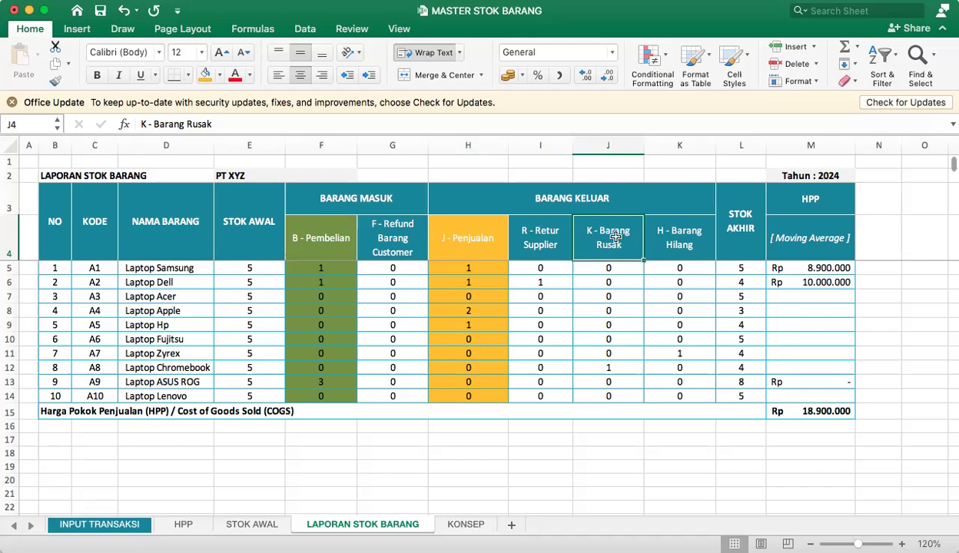
left_click_drag(605, 230, 649, 393)
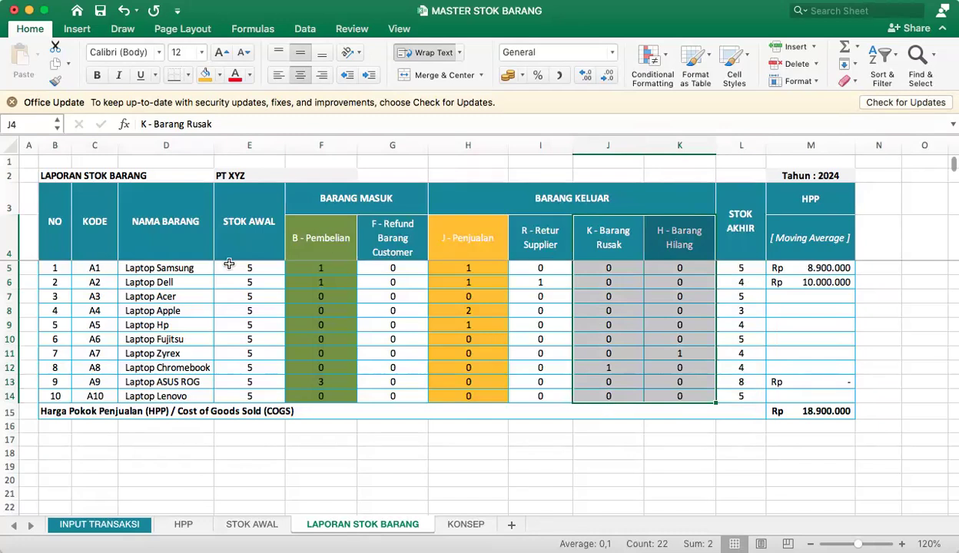
On the INPUT TRANSAKSI sheet, examine the IN and OUT entries in the Transaksi column, rows 4 to 14.
left_click(112, 523)
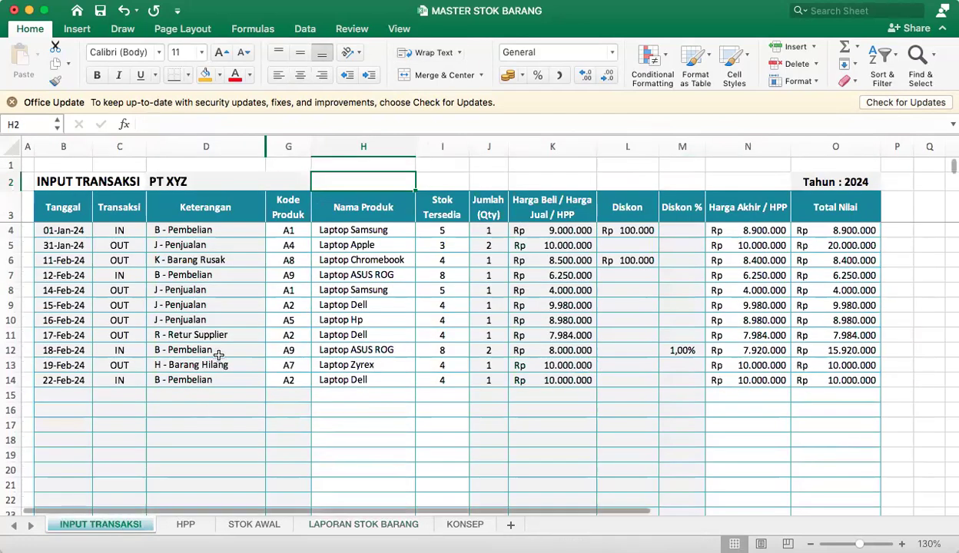
left_click(185, 245)
left_click(106, 233)
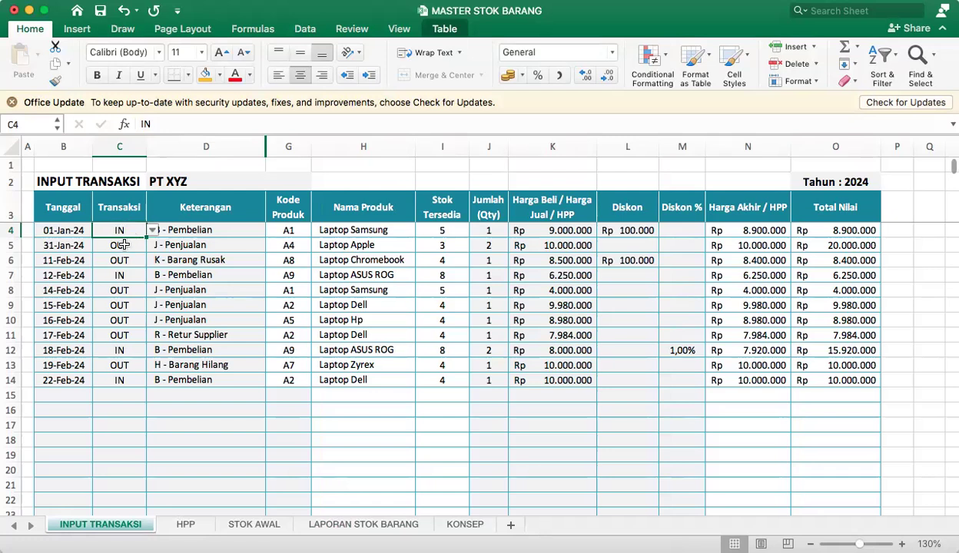
left_click_drag(120, 229, 117, 304)
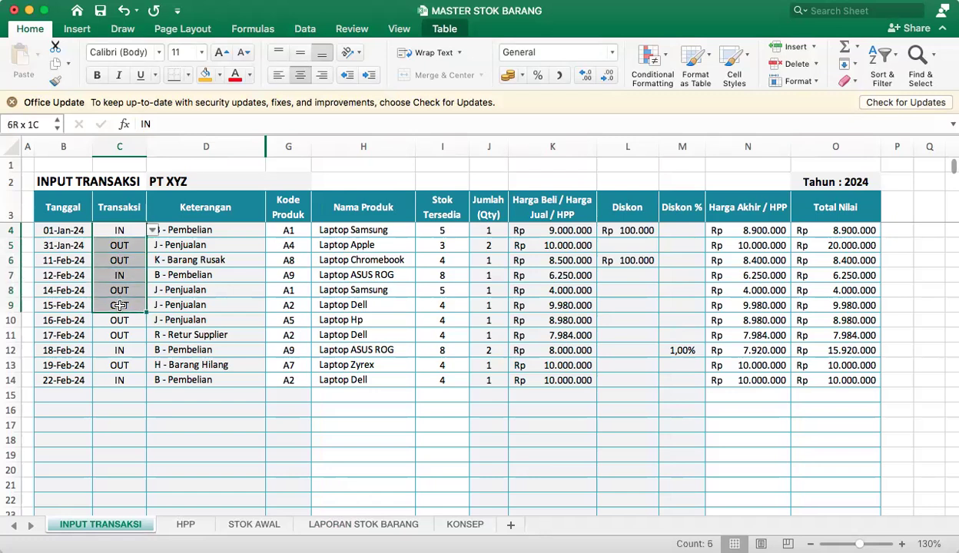
left_click_drag(110, 206, 122, 378)
left_click(114, 229)
left_click(123, 304)
left_click(120, 206)
key("ctrl+space")
left_click(120, 228)
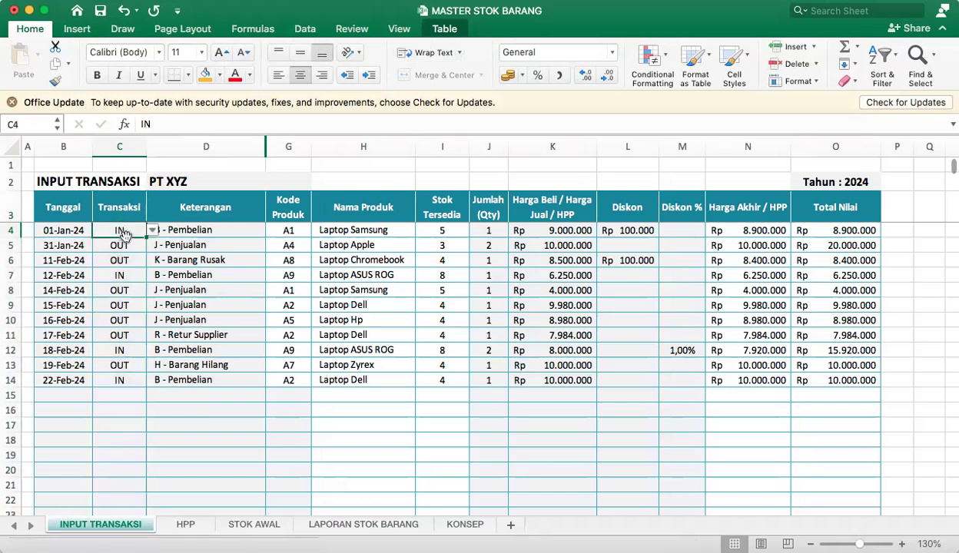
left_click_drag(122, 230, 128, 380)
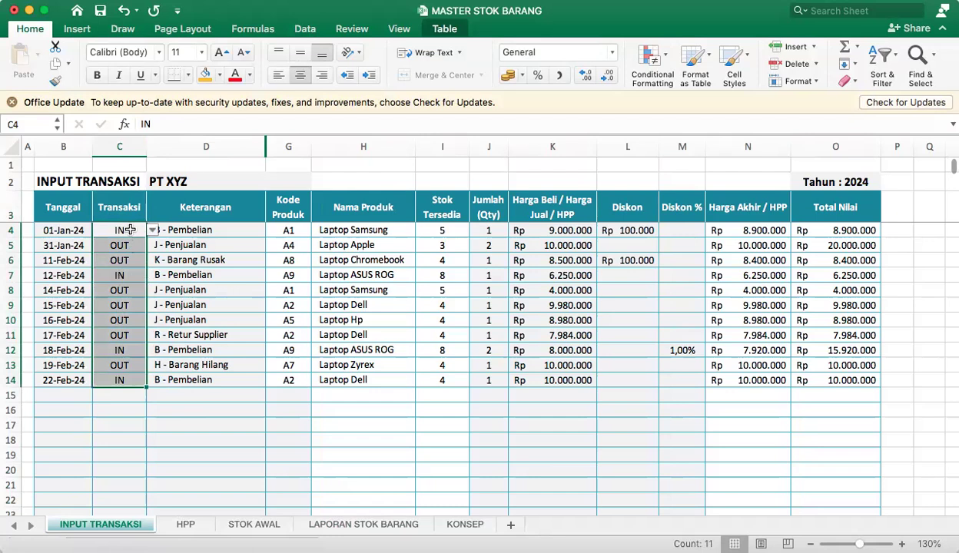
left_click(130, 230)
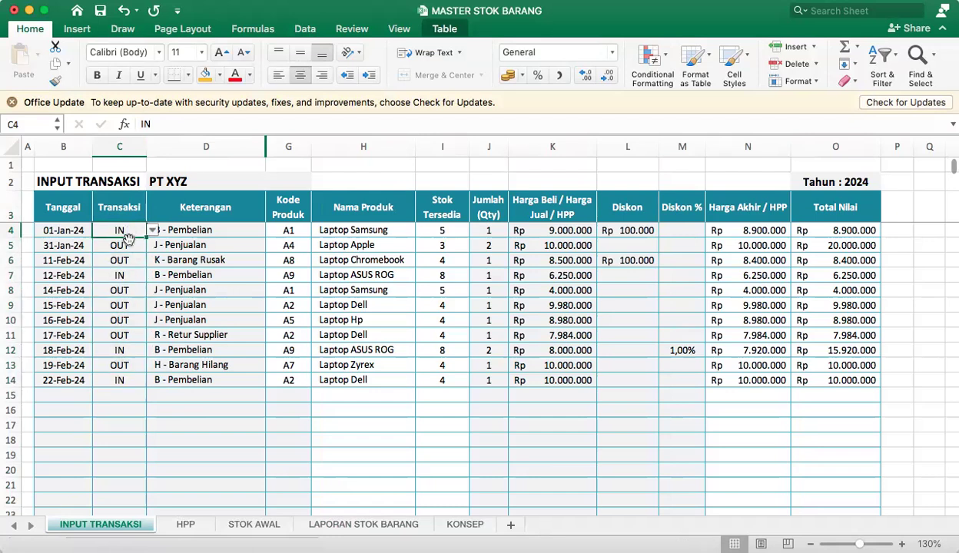
left_click(135, 305)
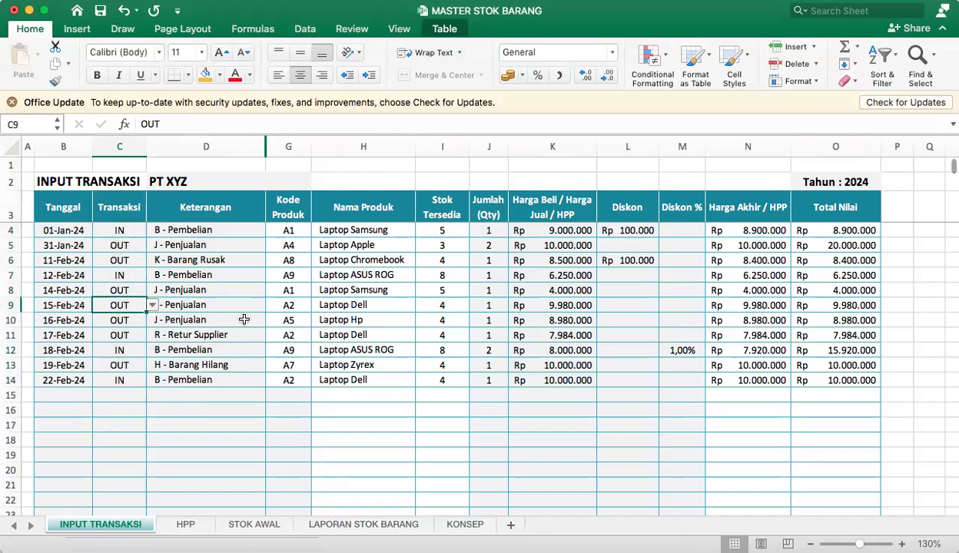
left_click(120, 232)
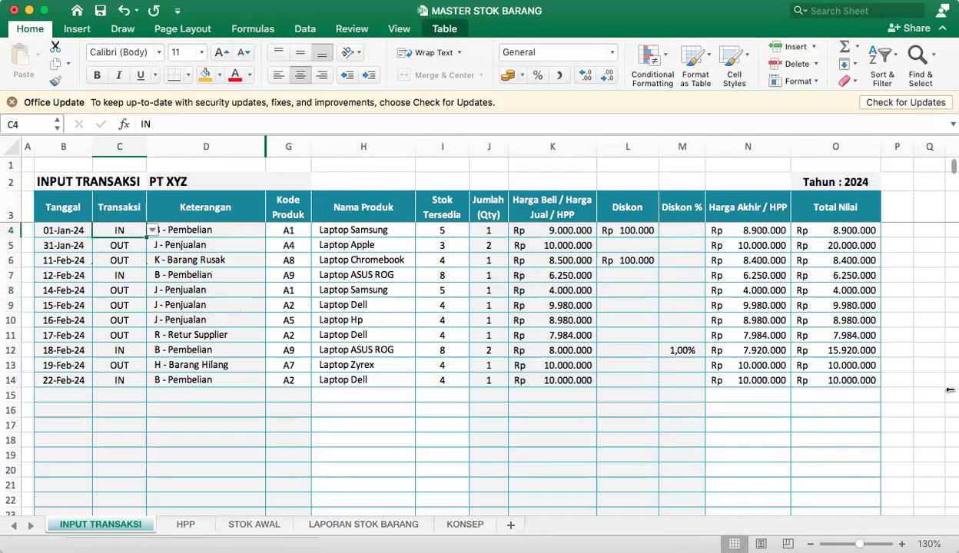
Compare the Transaksi types with their Keterangan entries in the first rows of the transaction table.
scroll(142, 378, "up", 5)
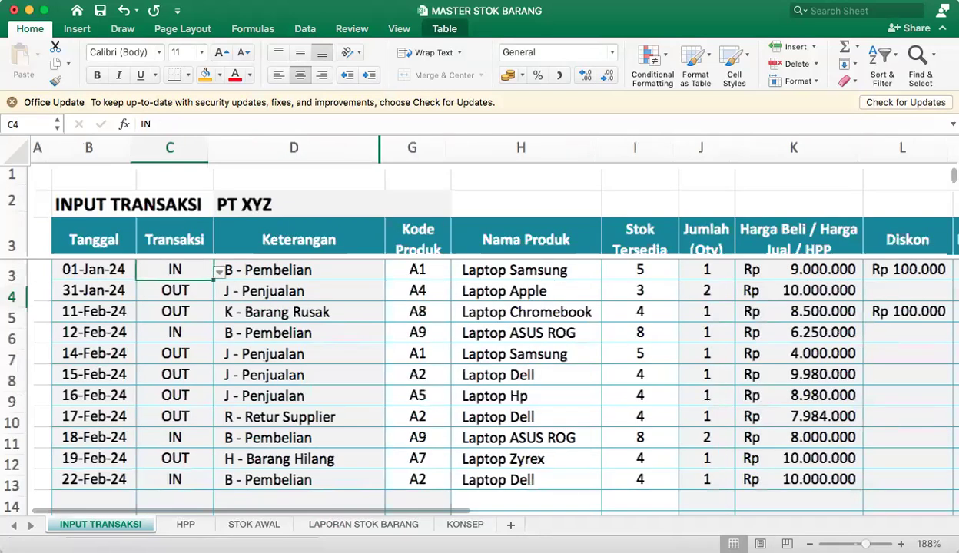
scroll(164, 347, "down", 3)
scroll(165, 347, "up", 3)
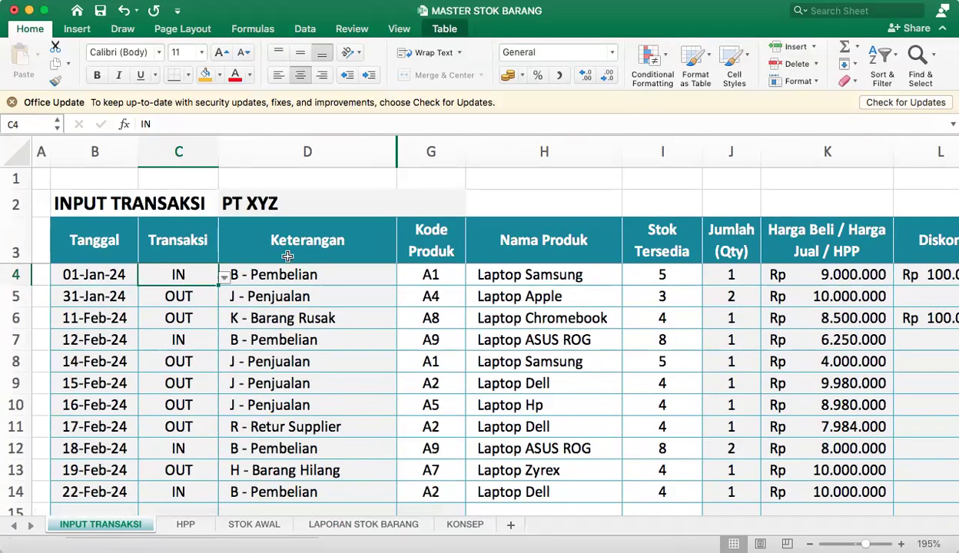
left_click(178, 292)
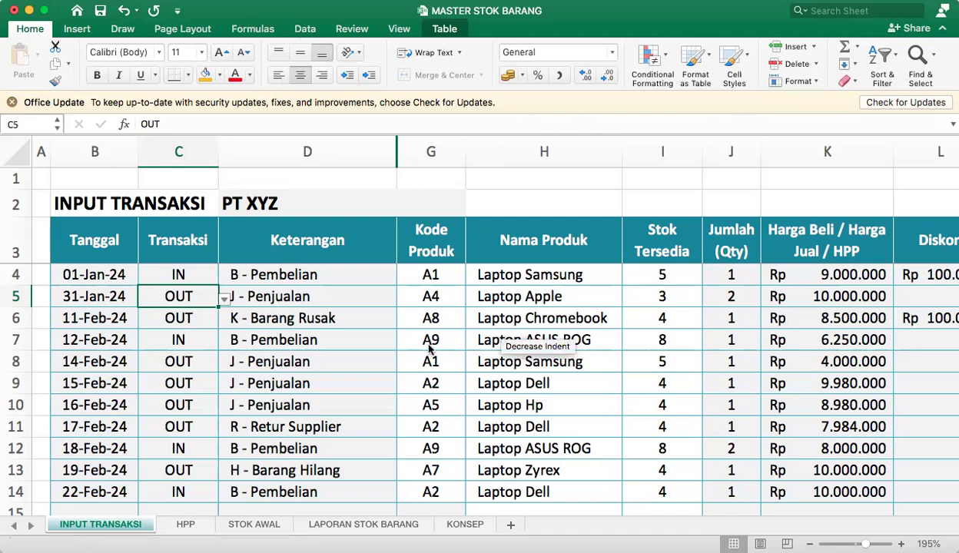
left_click(243, 247)
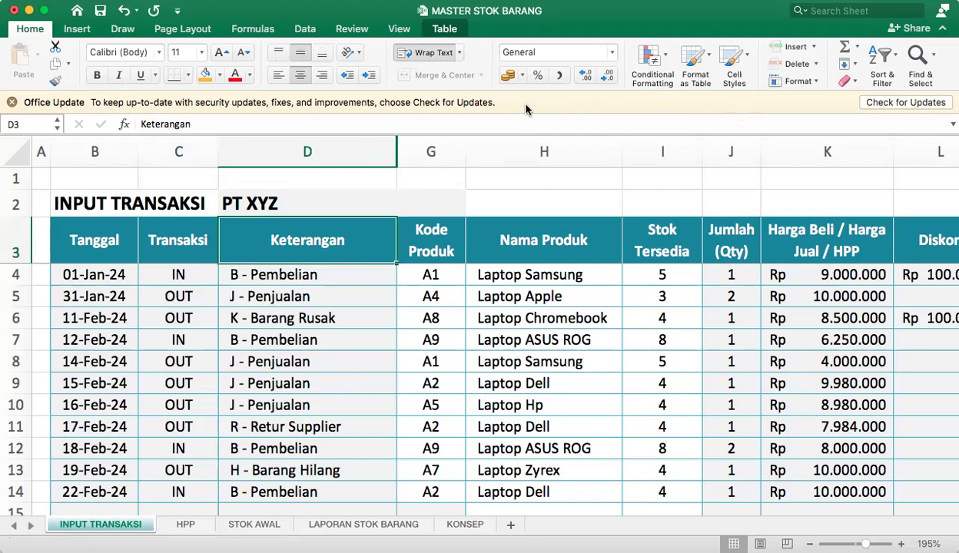
left_click(259, 318)
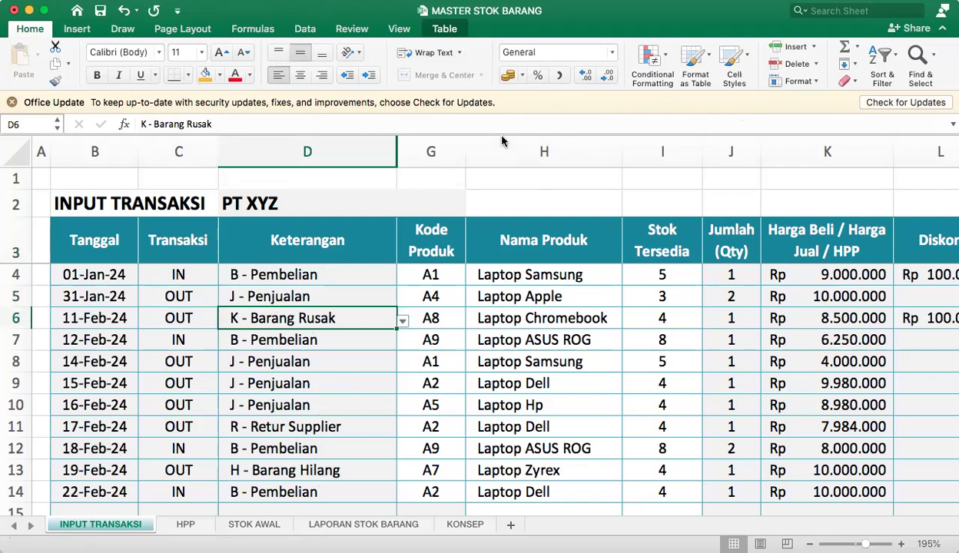
left_click(299, 270)
left_click(174, 275)
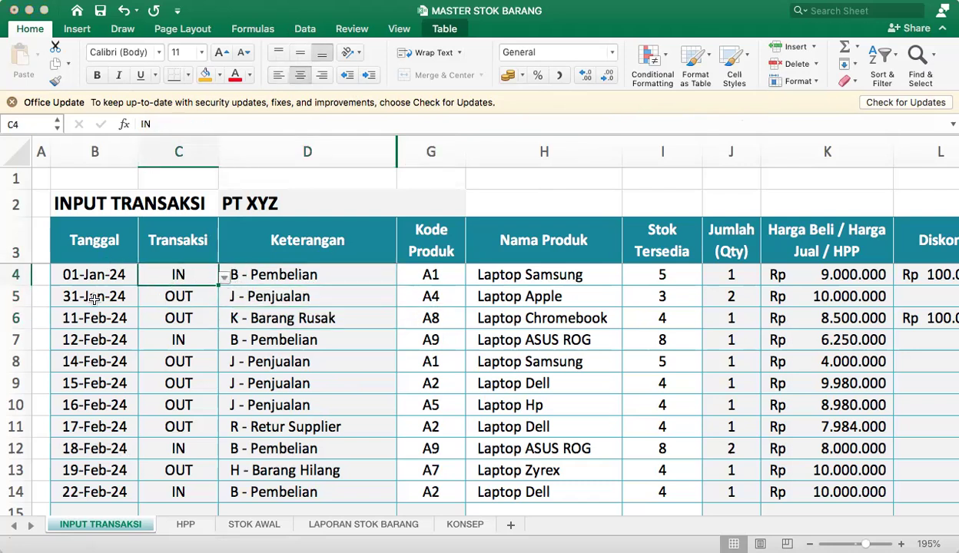
left_click(253, 273)
left_click_drag(388, 283, 261, 275)
left_click(335, 279)
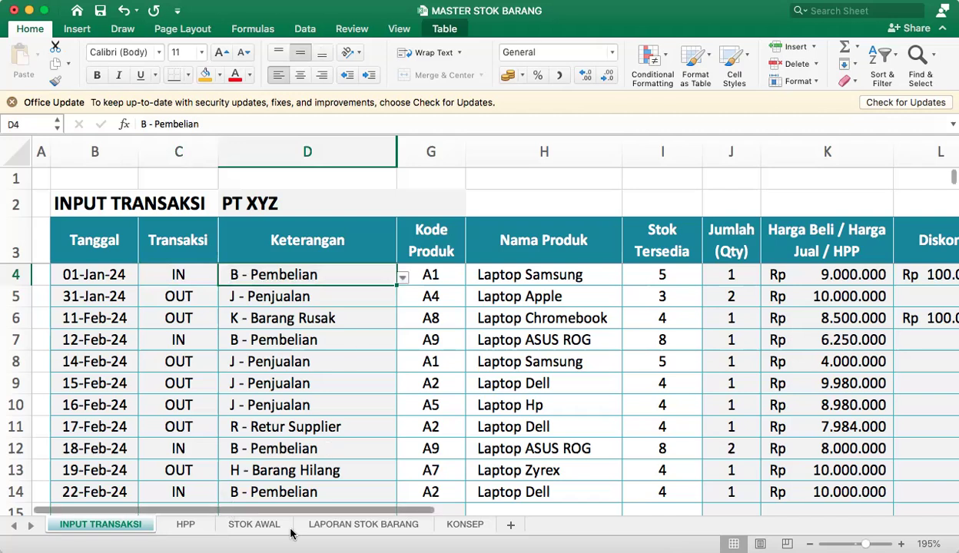
On the LAPORAN STOK BARANG sheet, review the BARANG MASUK categories B - Pembelian and F - Refund Barang Customer.
left_click(365, 526)
left_click_drag(320, 238, 394, 400)
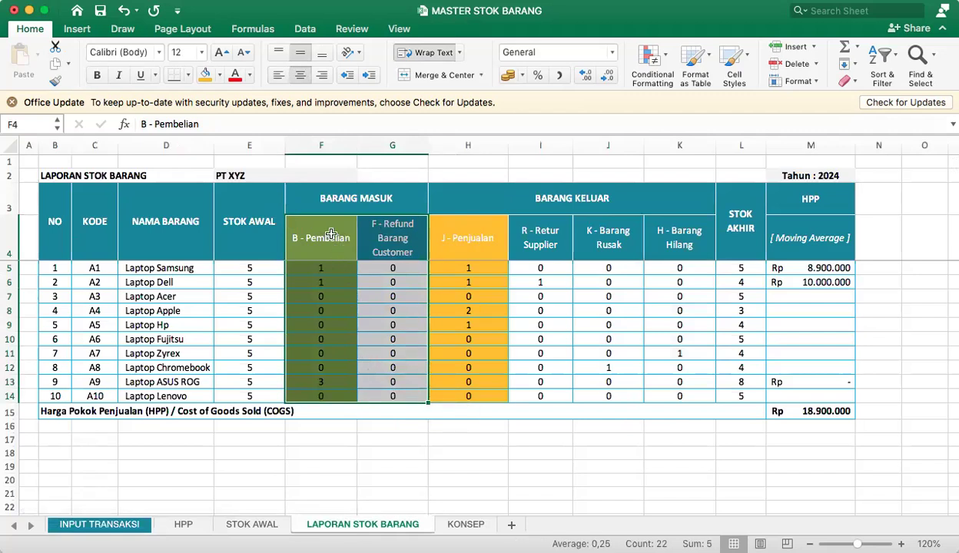
left_click_drag(333, 232, 391, 251)
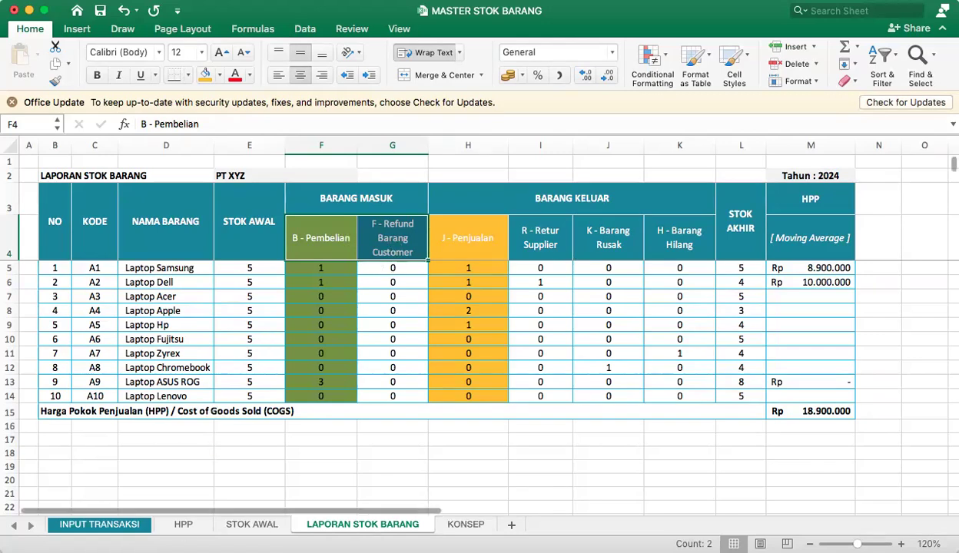
On the INPUT TRANSAKSI sheet, inspect the available Keterangan options in D4 and check the type and description of row 5.
left_click(104, 530)
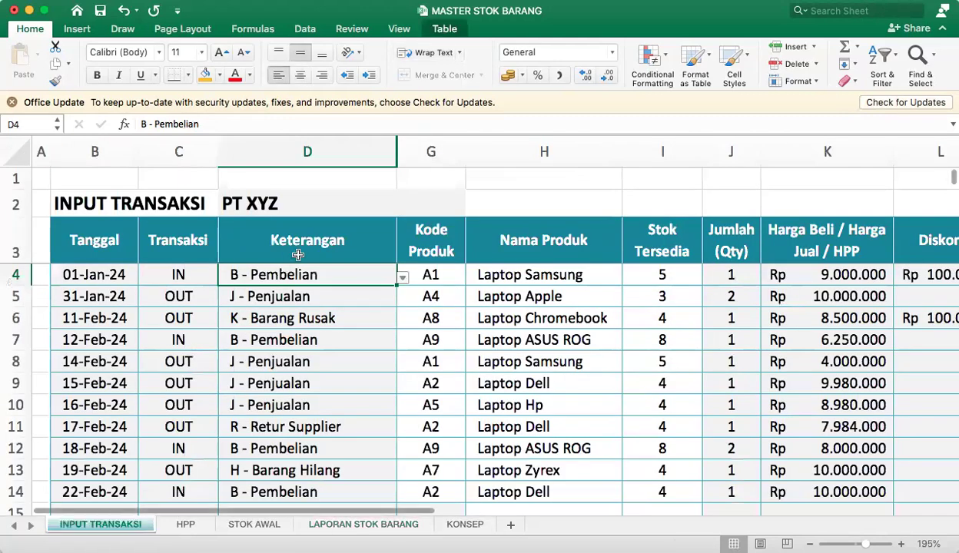
left_click(184, 274)
left_click(369, 274)
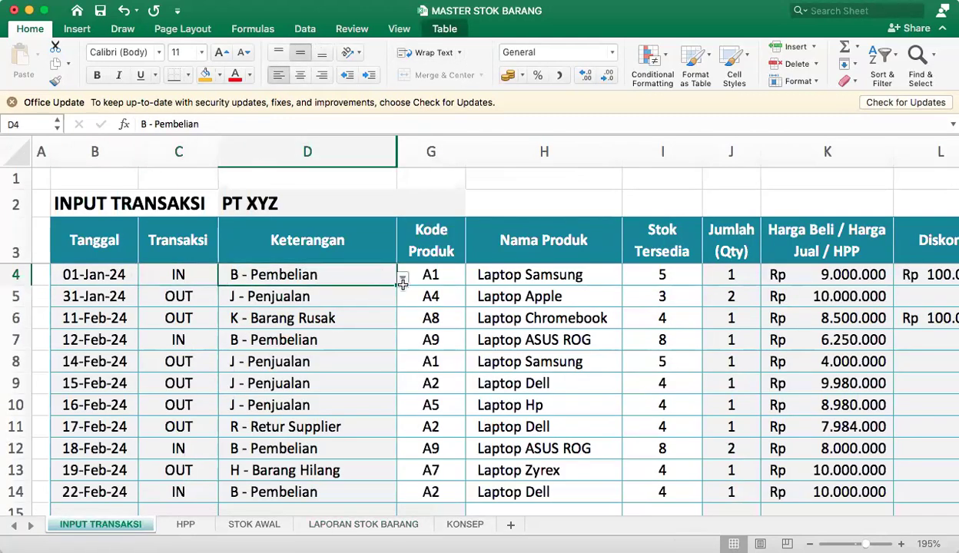
left_click(403, 278)
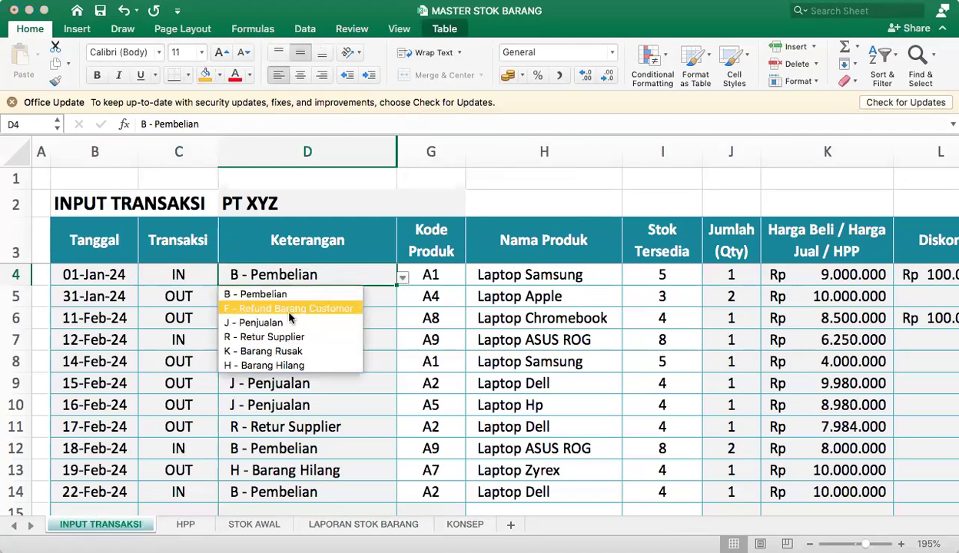
left_click(281, 269)
left_click(187, 292)
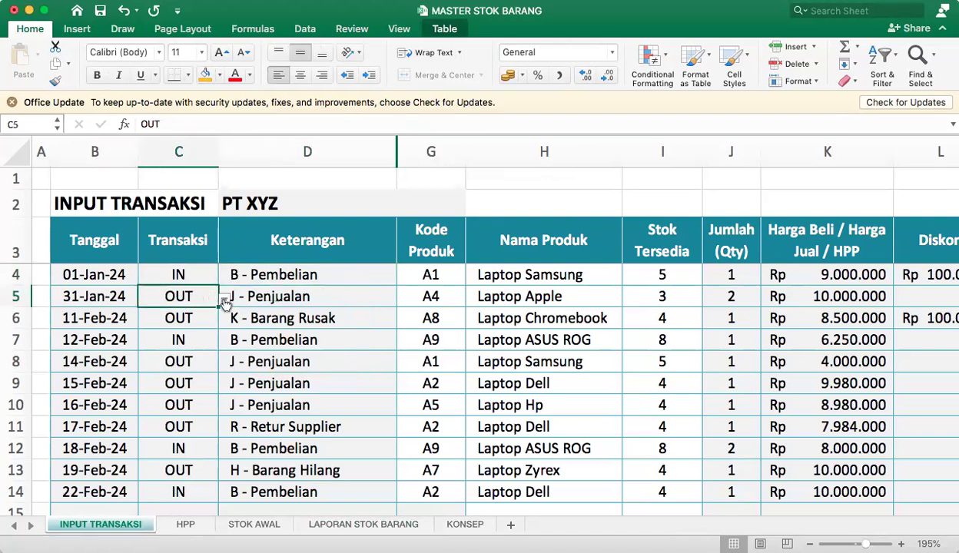
left_click(282, 298)
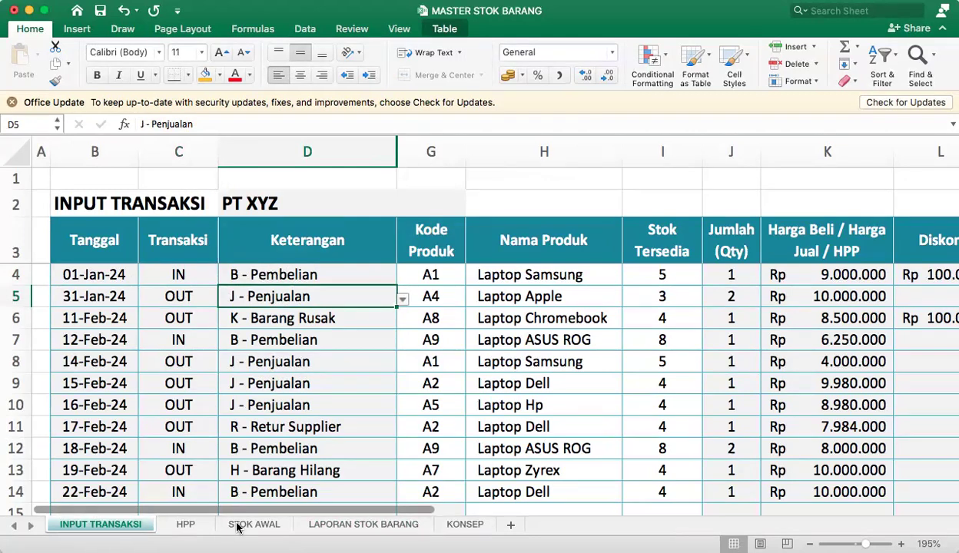
On the LAPORAN STOK BARANG sheet, review the four BARANG KELUAR categories, the formula in I5 and the F - Refund Barang Customer heading.
left_click(351, 526)
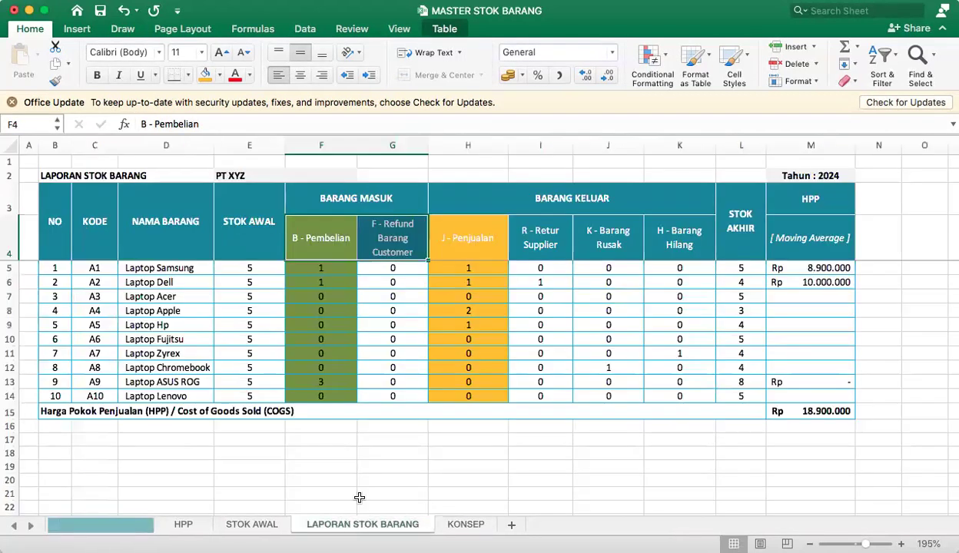
left_click_drag(476, 230, 564, 235)
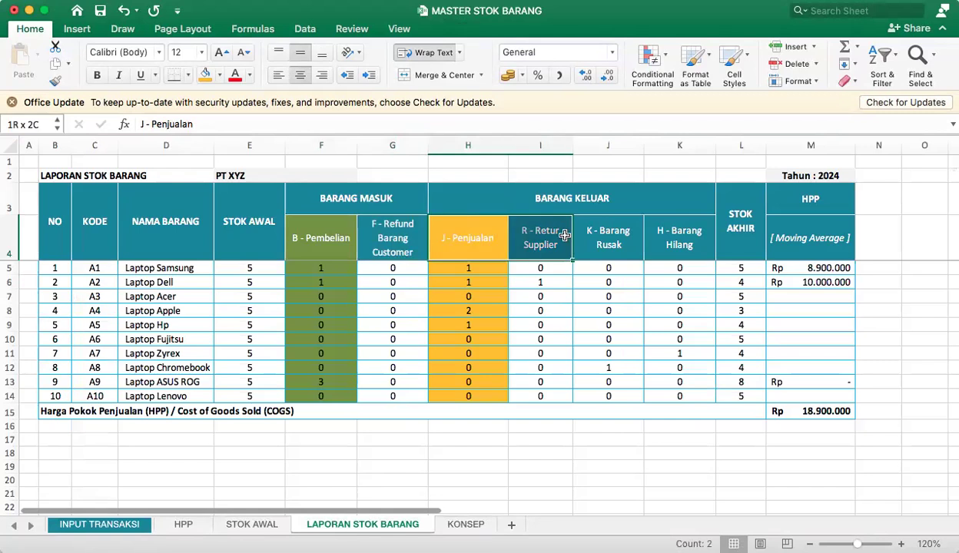
left_click(587, 235)
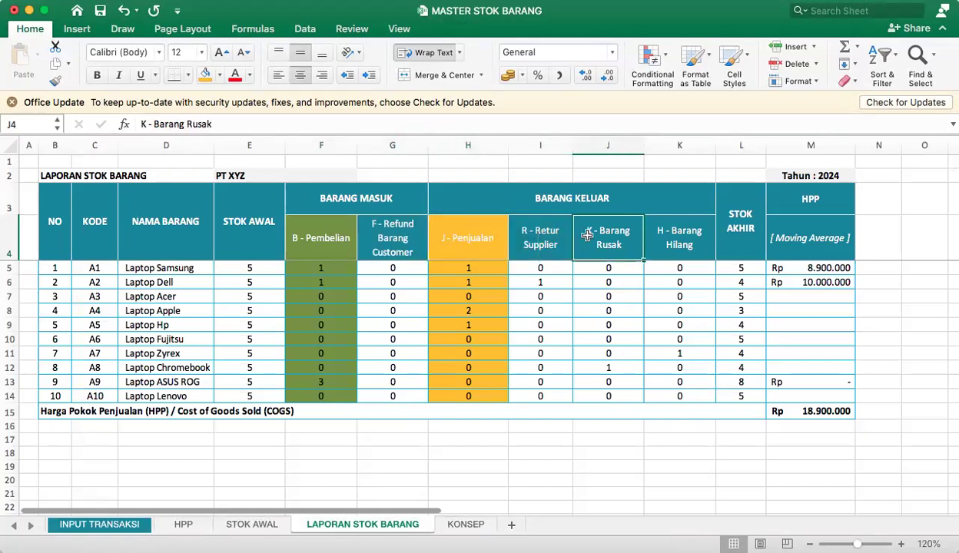
left_click(660, 233)
left_click(584, 278)
left_click_drag(542, 268, 588, 268)
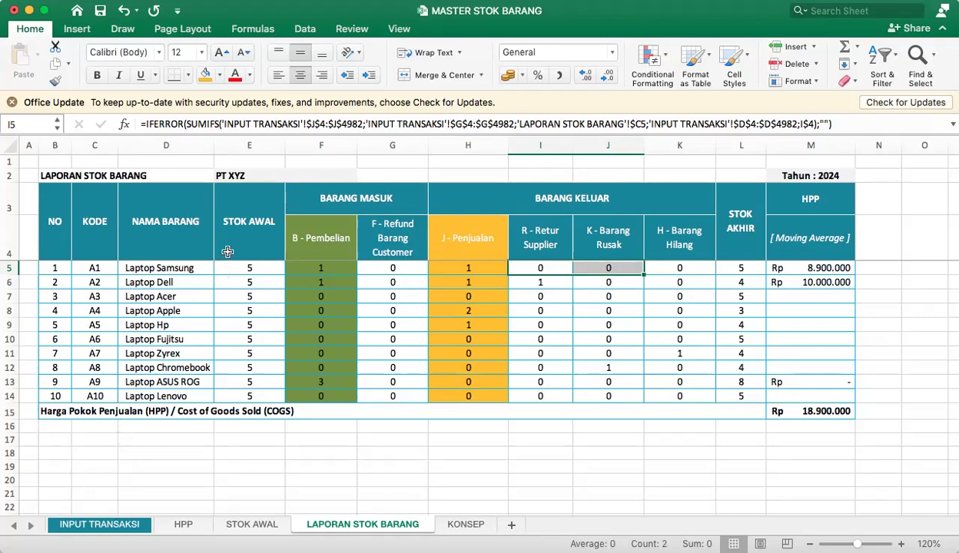
left_click(339, 202)
left_click(392, 241)
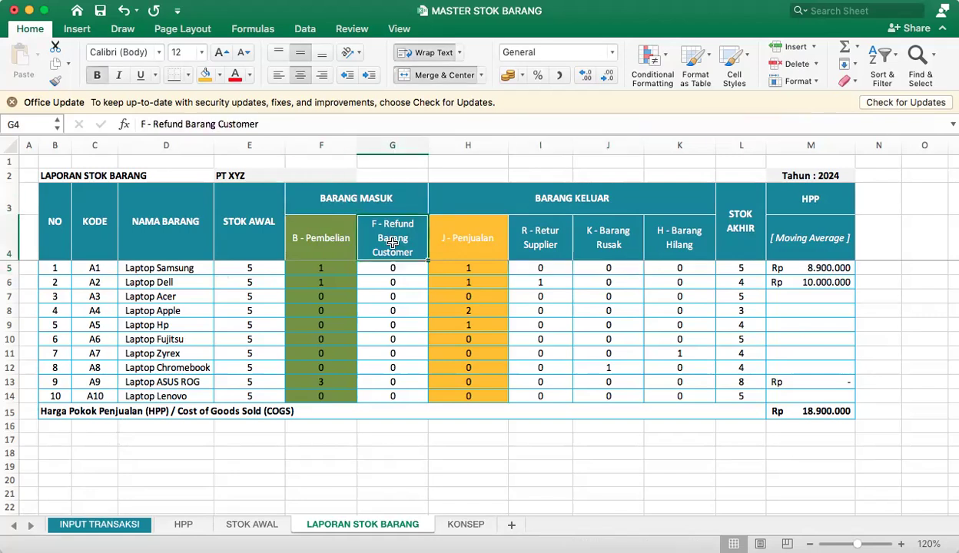
Review the BARANG MASUK heading with its B - Pembelian and F - Refund Barang Customer categories on the stock report.
left_click(376, 203)
left_click(309, 238)
left_click(408, 242)
left_click(376, 196)
left_click(320, 237)
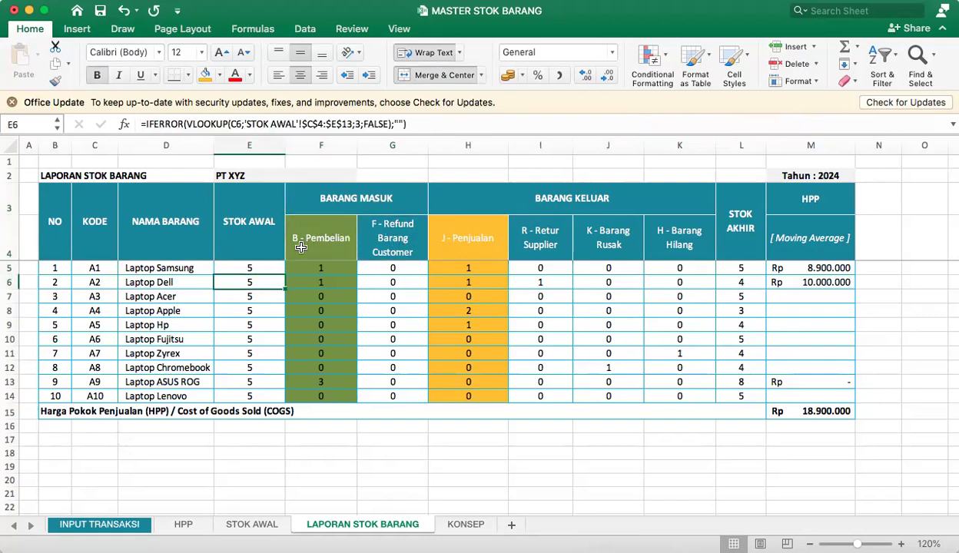
left_click(392, 238)
left_click(321, 238)
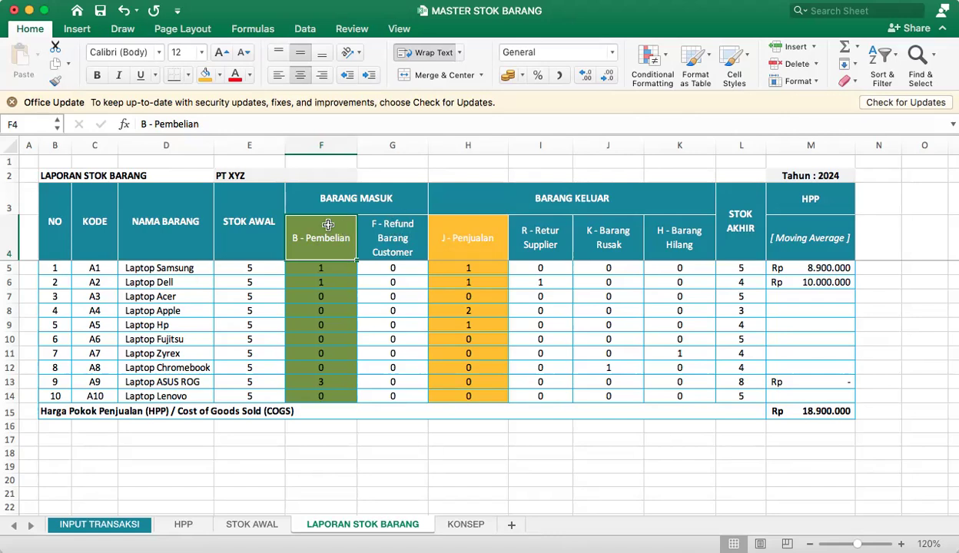
left_click(415, 238)
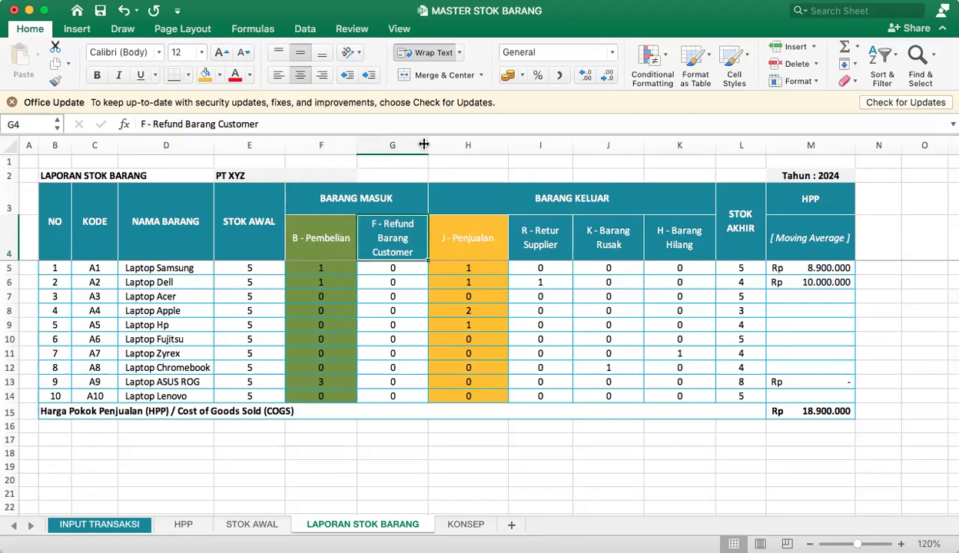
Insert a column between B - Pembelian and F - Refund Barang Customer, with the heading K-DARI OUTLET B in row 4.
left_click(395, 145)
right_click(404, 145)
left_click(435, 218)
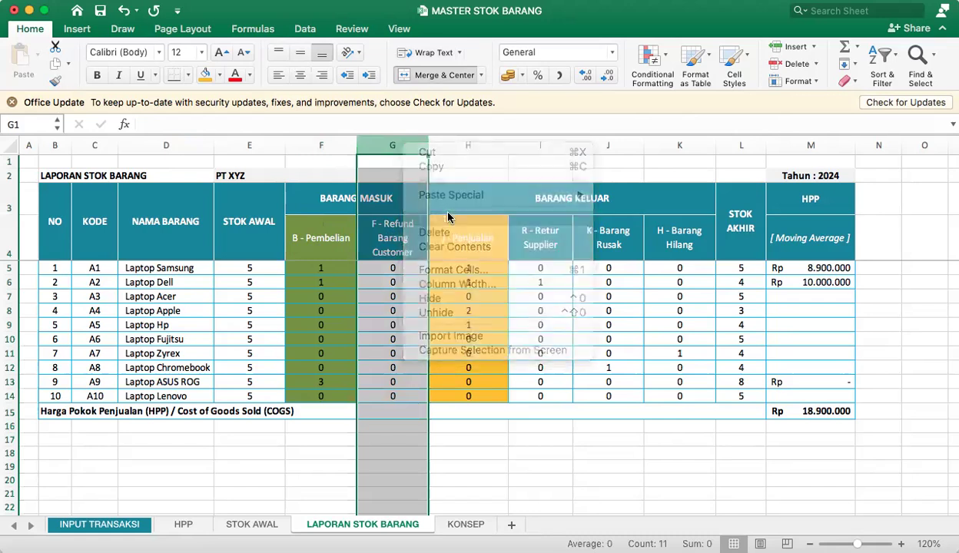
left_click(379, 229)
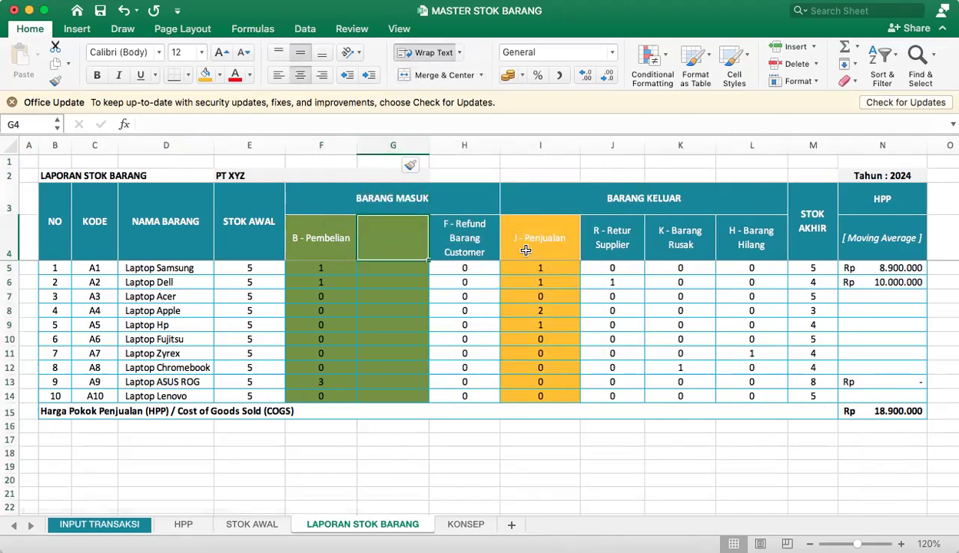
type("K")
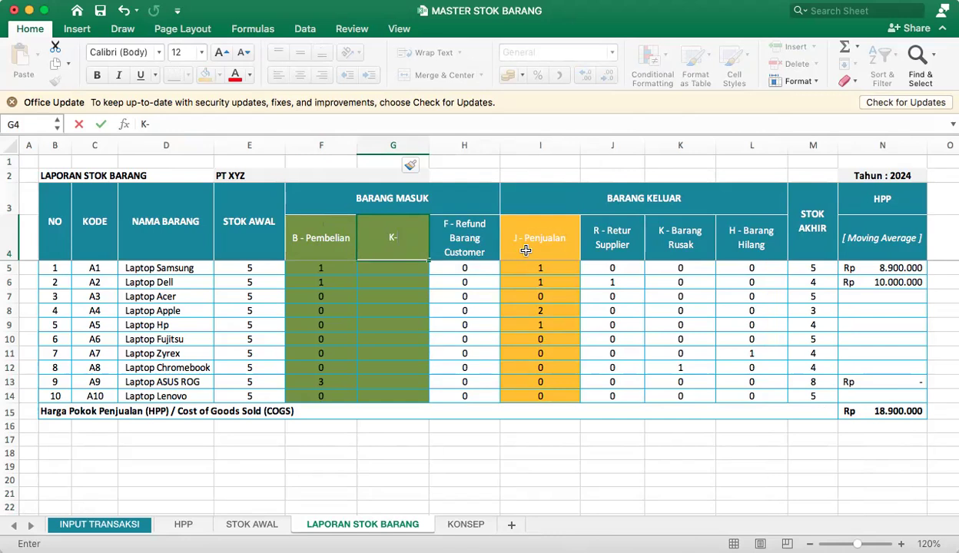
type("-DARI OUTLET B")
key("Return")
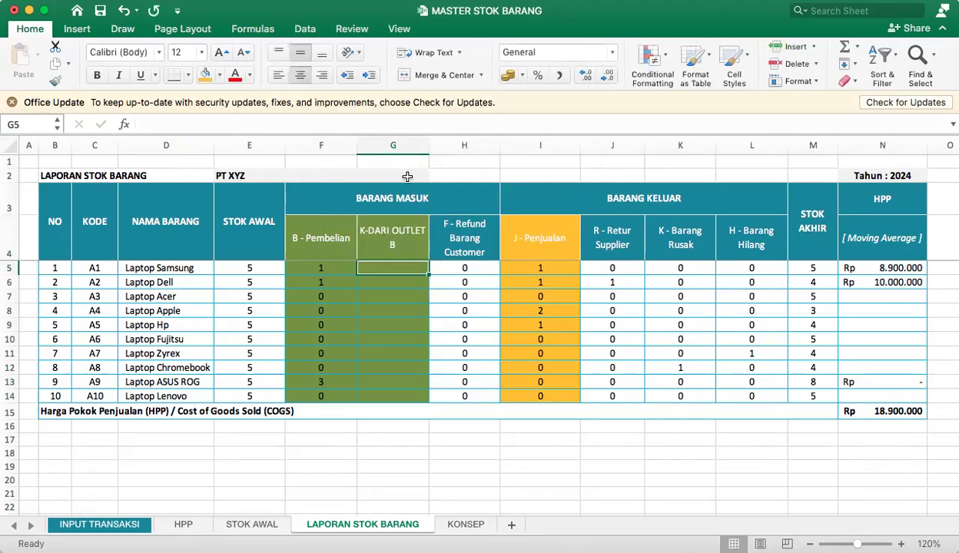
Delete the K-DARI OUTLET B column from the stock report.
left_click(394, 140)
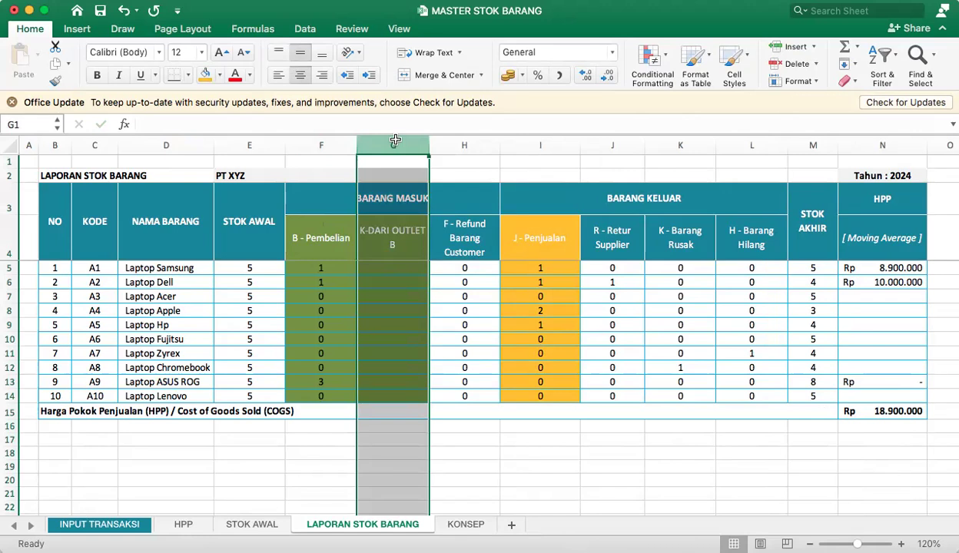
right_click(402, 265)
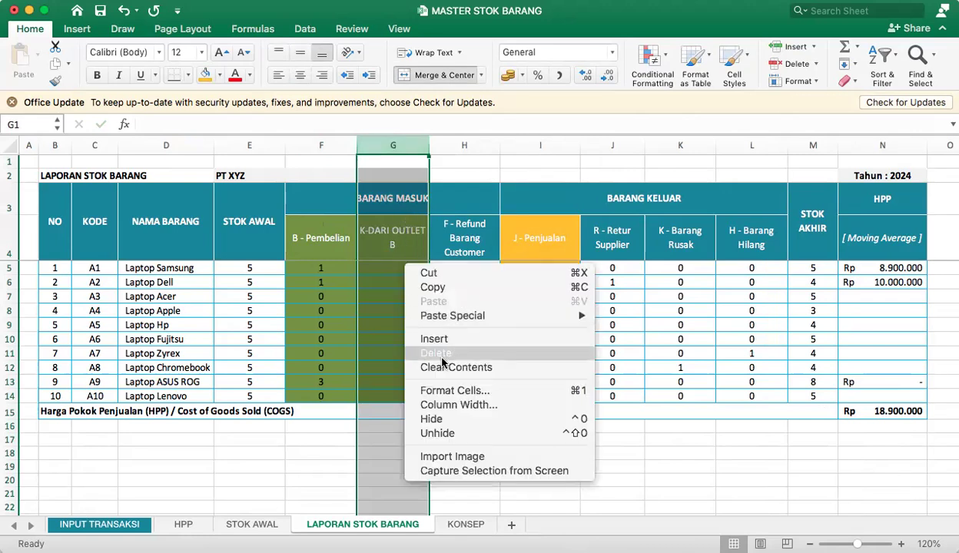
key("Escape")
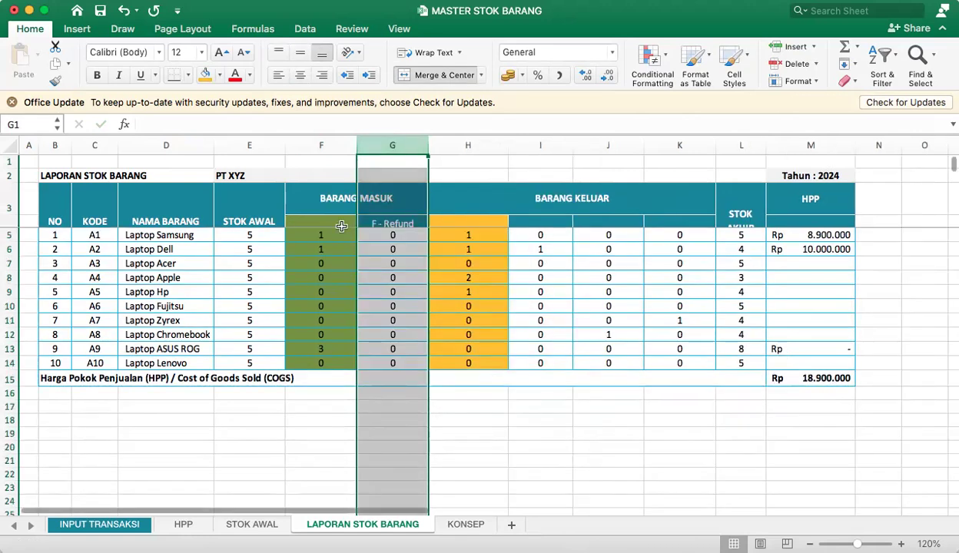
left_click(341, 224)
Check the Kode Produk in G4 of INPUT TRANSAKSI and review the product codes listed on the STOK AWAL sheet.
left_click(100, 524)
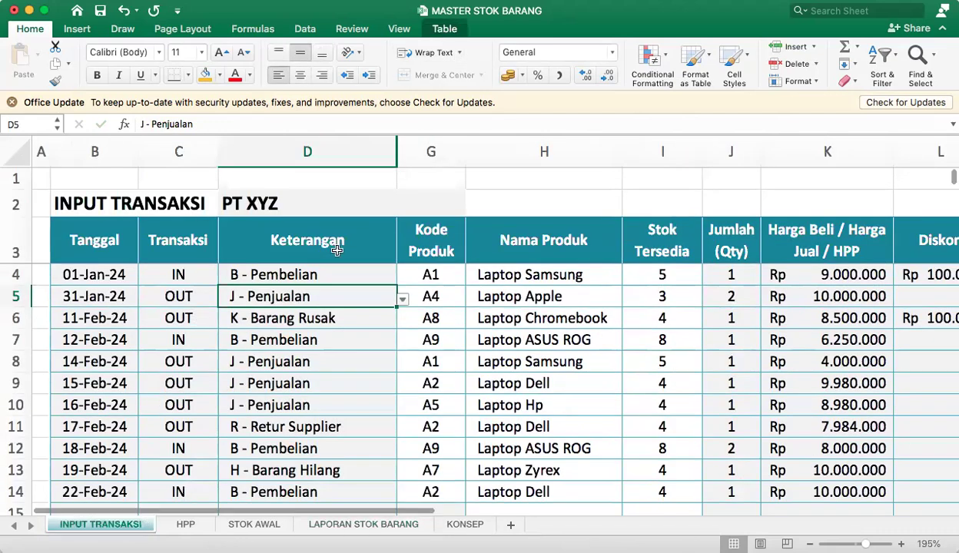
left_click(427, 270)
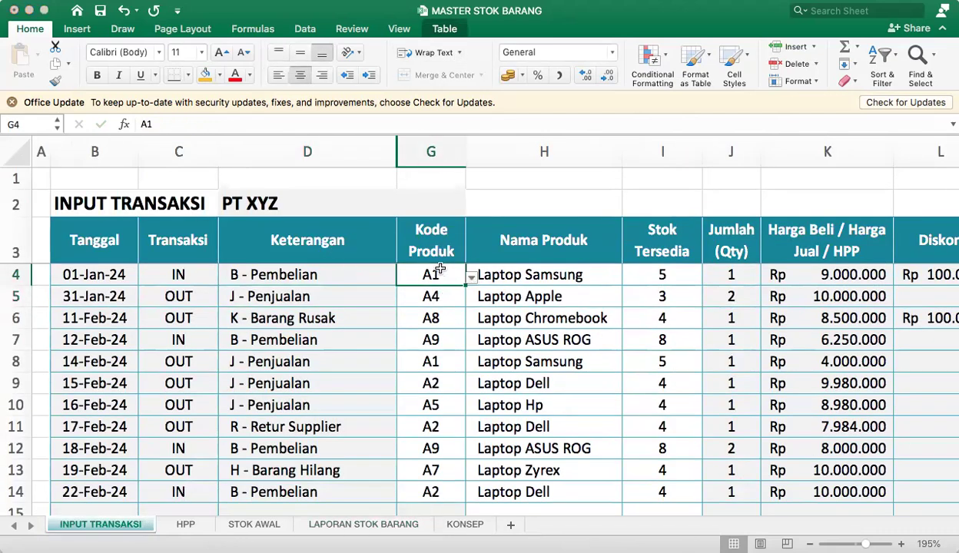
left_click(242, 524)
left_click_drag(58, 221, 8, 221)
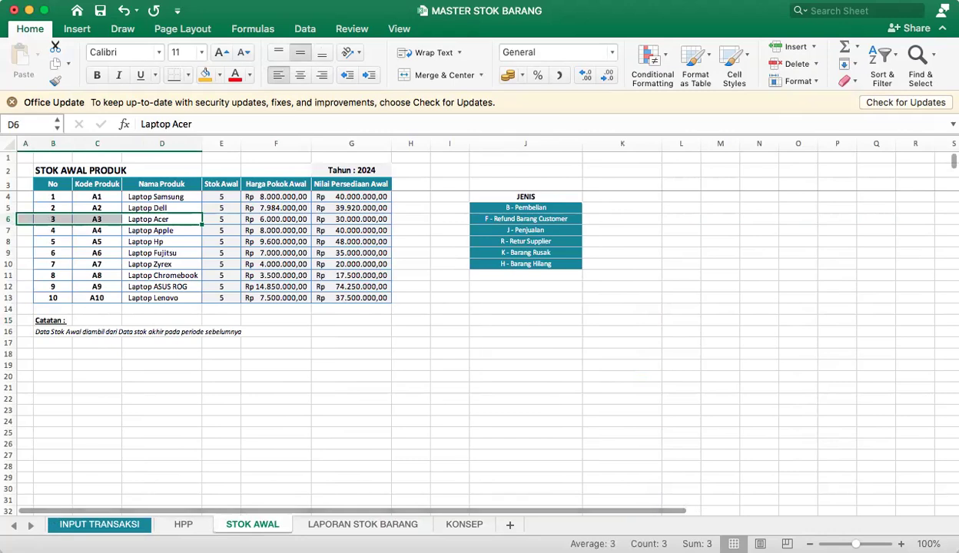
scroll(464, 385, "up", 3)
scroll(464, 386, "up", 1)
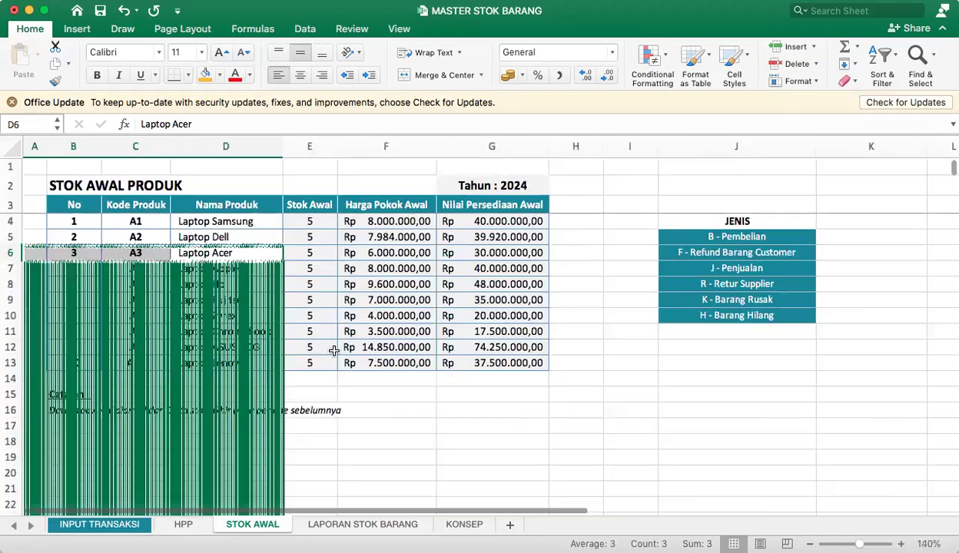
left_click(217, 269)
left_click(142, 223)
left_click(136, 236)
left_click(139, 268)
left_click(139, 298)
left_click(136, 344)
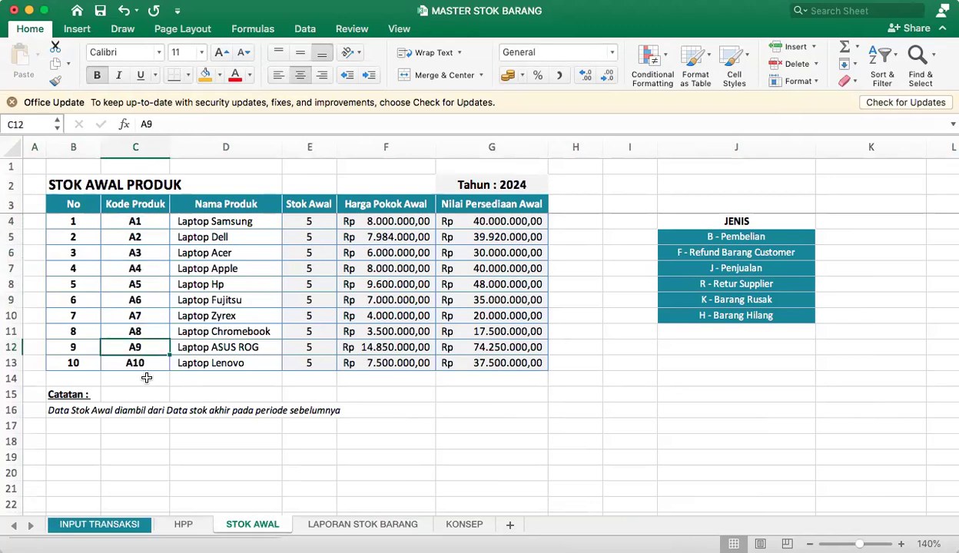
Move the Catatan note down to start in row 20, and extend the No and Kode Produk series to 15 and A15.
left_click(73, 377)
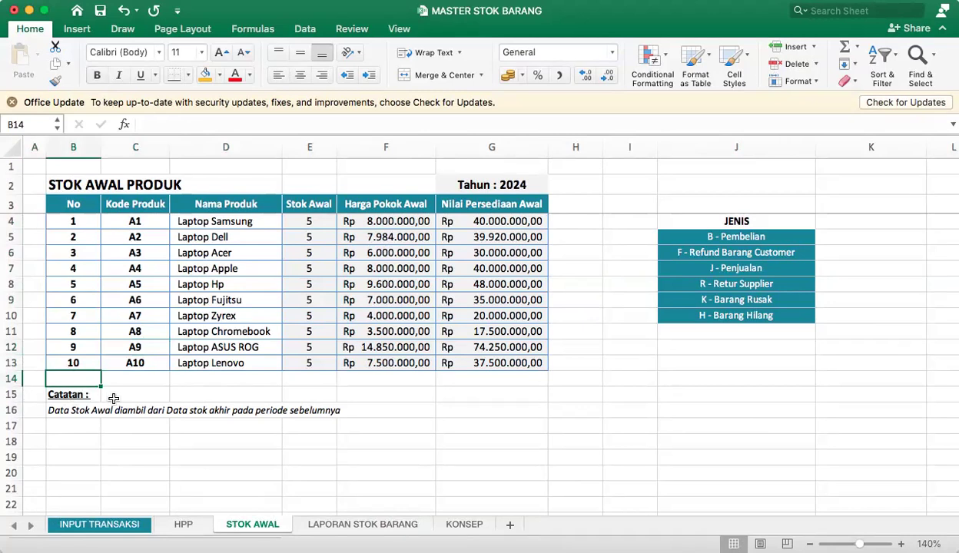
left_click_drag(73, 394, 73, 489)
left_click_drag(83, 331, 96, 453)
left_click_drag(153, 347, 168, 452)
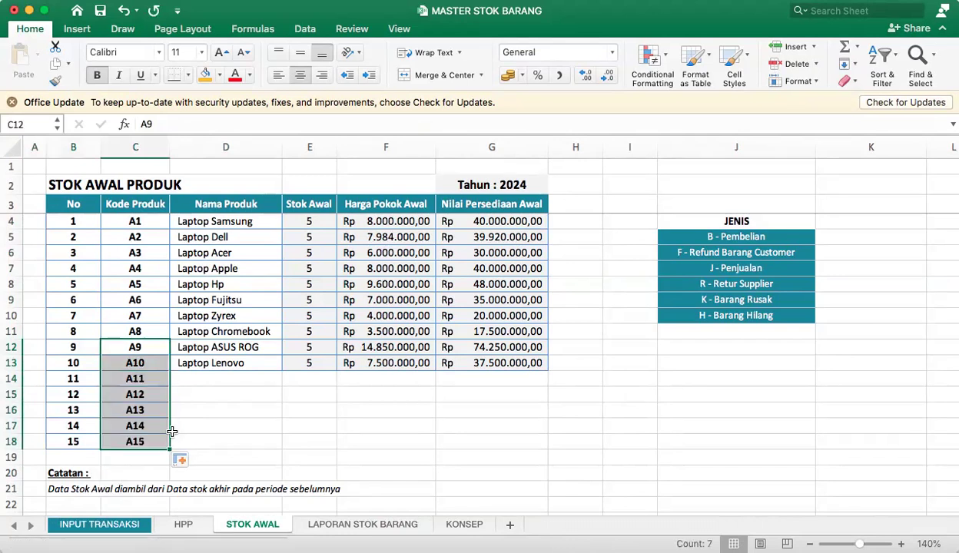
left_click(206, 359)
left_click_drag(189, 371, 199, 395)
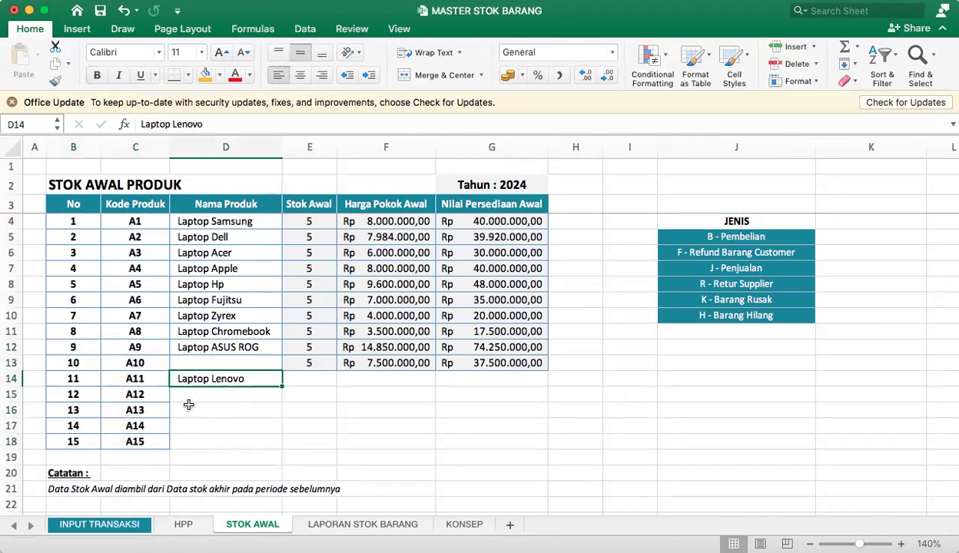
key("super+z")
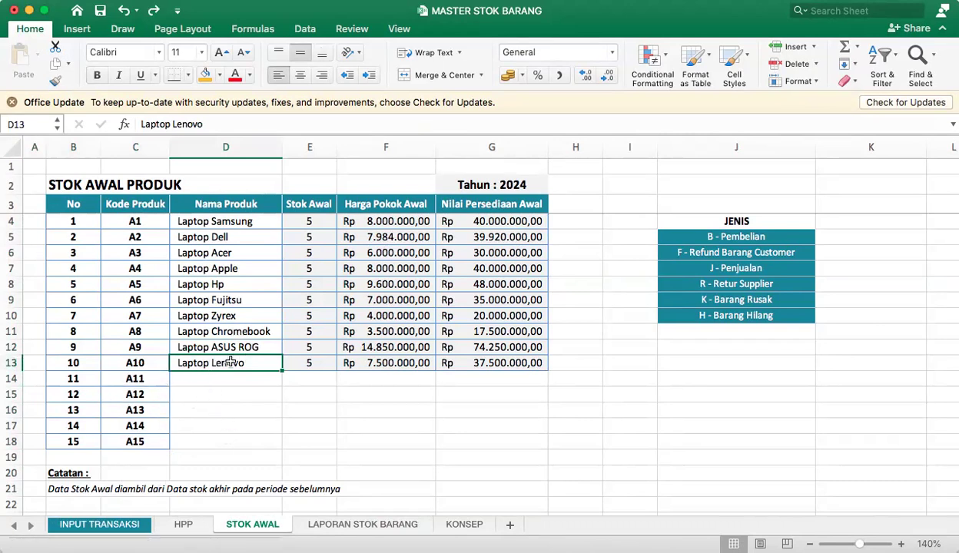
Enter the product name Laptop a in D14 for code A11.
left_click(200, 375)
type("Laptop")
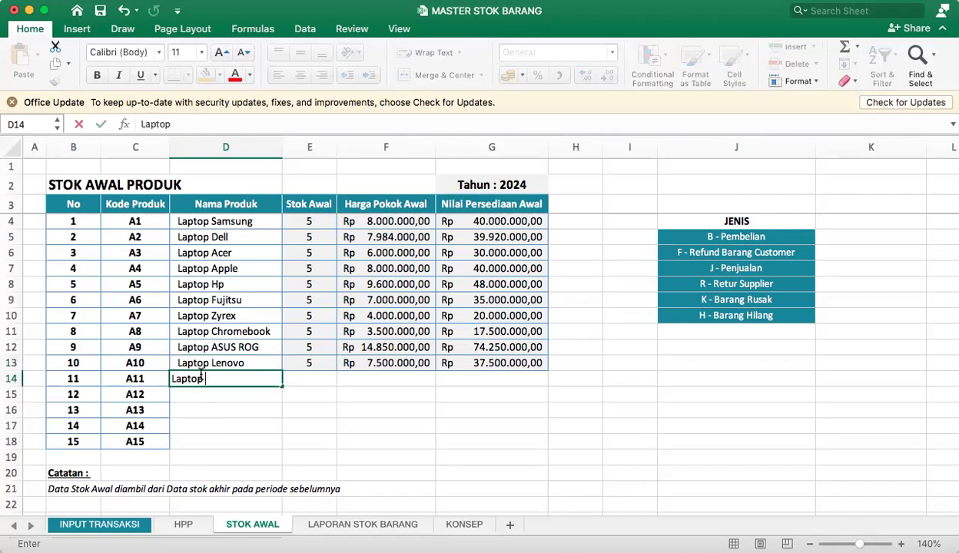
type(" a")
key("Return")
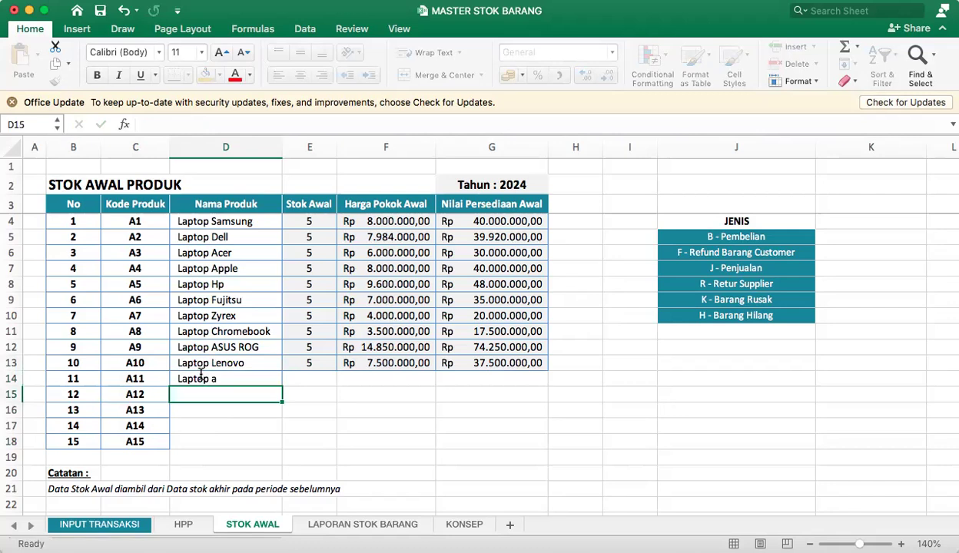
Enter Laptop b in D15 for code A12 and fill the product names down through D18.
left_click(259, 377)
left_click(221, 398)
left_click(256, 379)
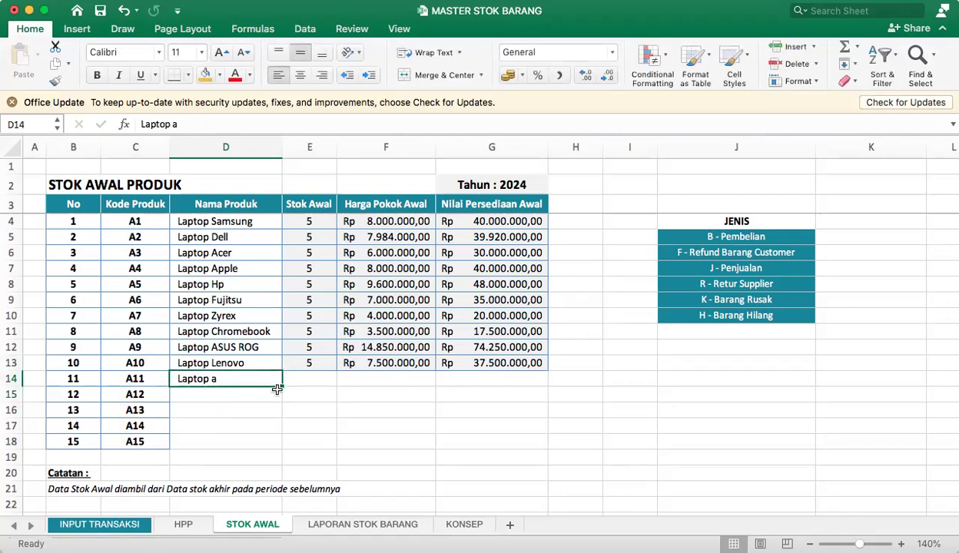
left_click_drag(286, 388, 262, 445)
left_click(268, 389)
left_click(276, 381)
double_click(240, 394)
key("BackSpace")
type("b")
left_click(247, 434)
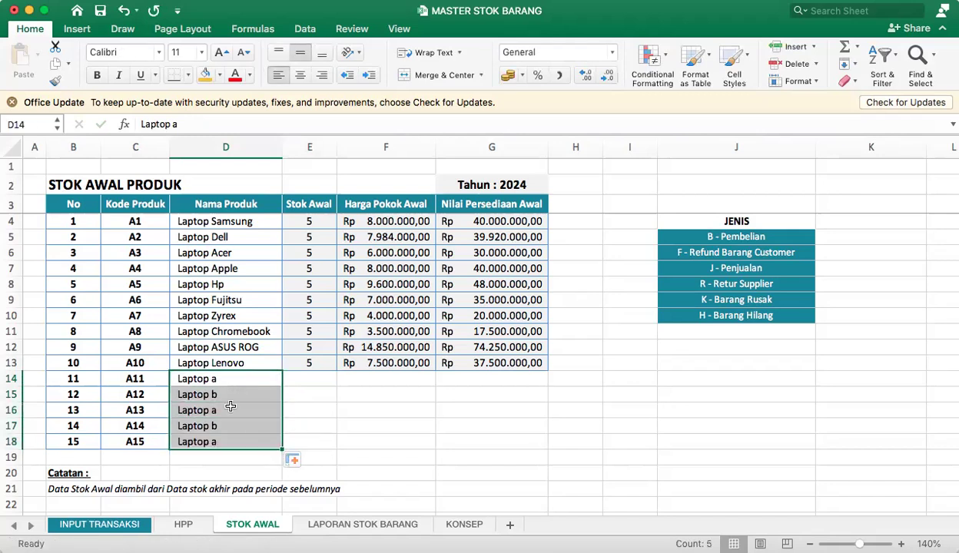
Change the product name for code A13 in D16 to Laptop c.
double_click(231, 412)
key("BackSpace")
type("chromebook")
key("Return")
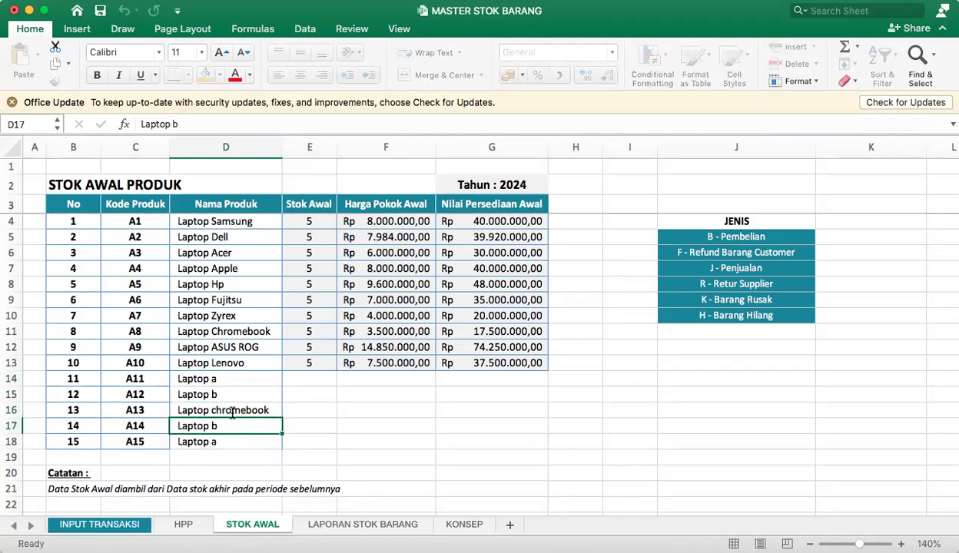
left_click(229, 412)
double_click(228, 411)
left_click_drag(222, 411, 311, 416)
key("BackSpace")
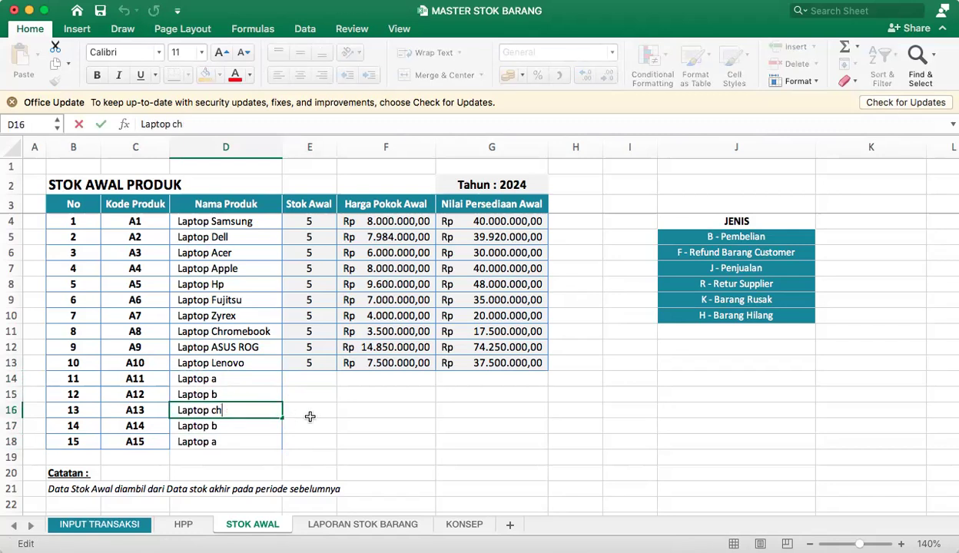
key("Return")
Change the product name for code A14 in D17 to Laptop d.
double_click(222, 426)
key("BackSpace")
type("dell")
key("Return")
double_click(229, 425)
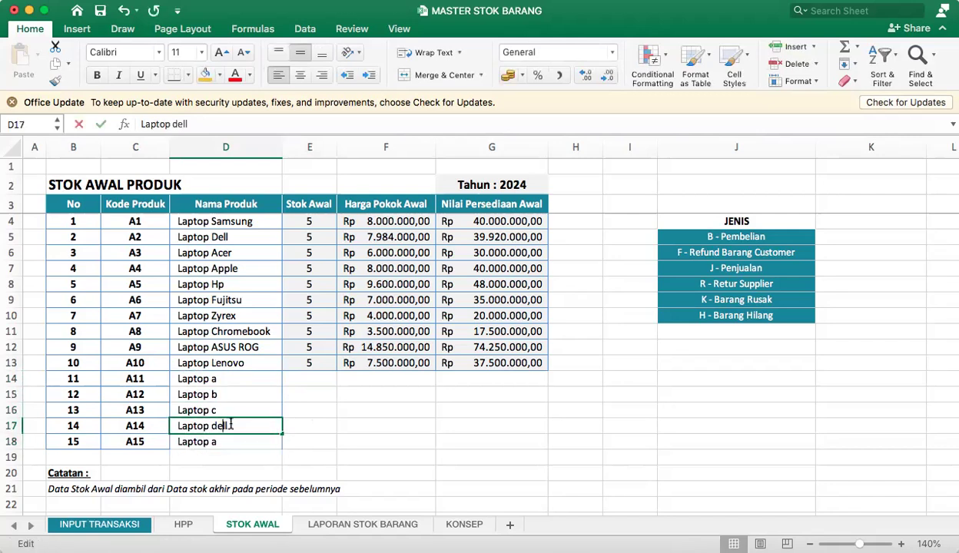
key("BackSpace")
key("BackSpace")
key("Return")
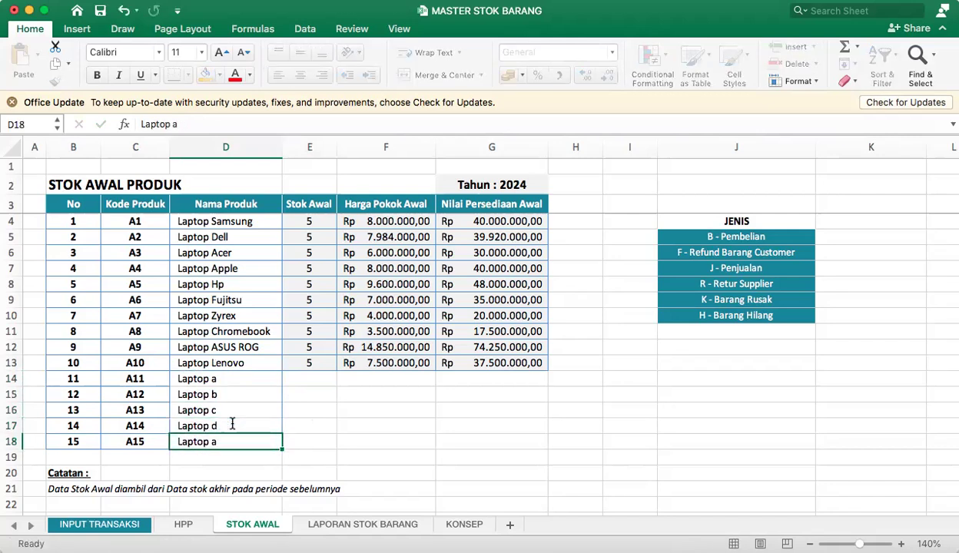
Change the product name for code A15 in D18 to Laptop f.
double_click(235, 442)
key("BackSpace")
type("f")
key("BackSpace")
key("Return")
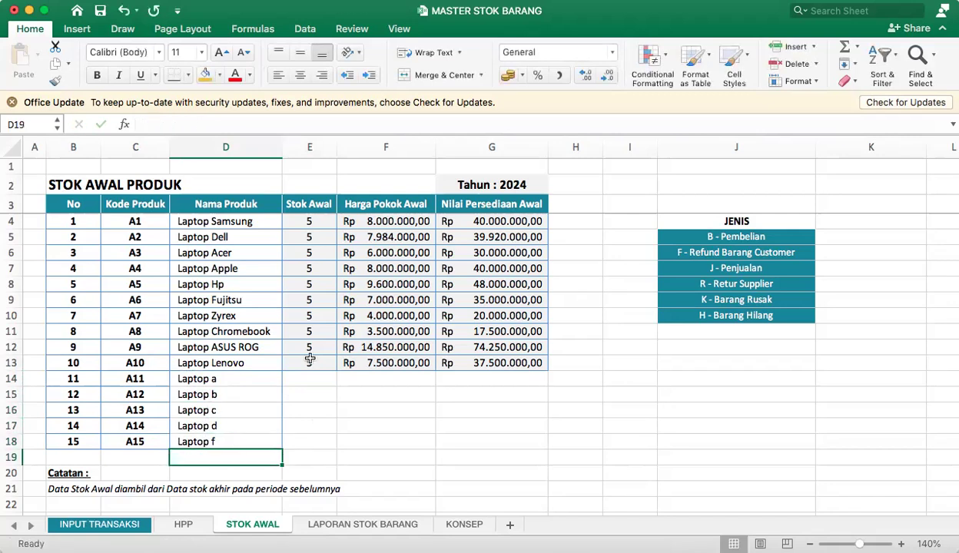
On the INPUT TRANSAKSI sheet, check which product codes are offered in Kode Produk cell G4.
left_click(119, 530)
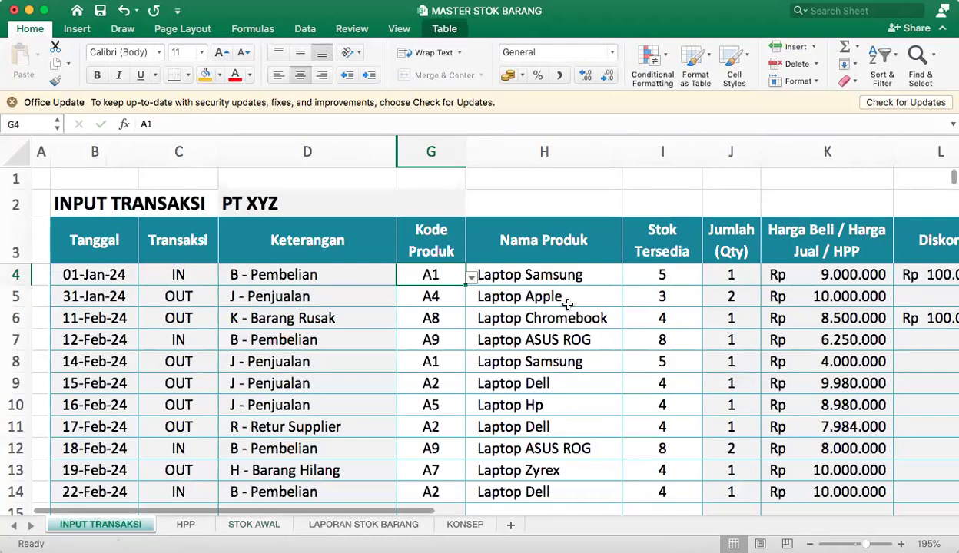
left_click(471, 279)
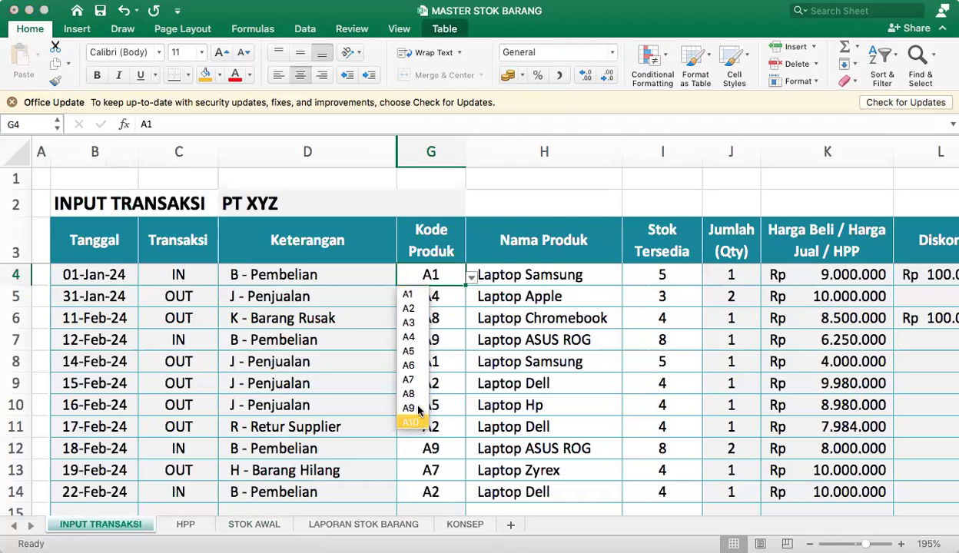
left_click(444, 274)
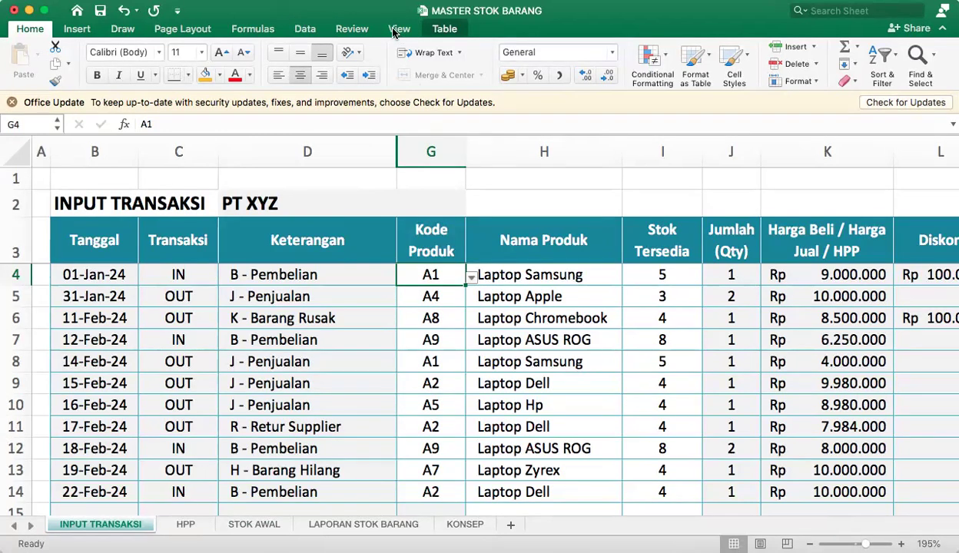
Extend the Kode Produk data validation list for G4 to the source range 'STOK AWAL'!$C$4:$C$18.
left_click(304, 30)
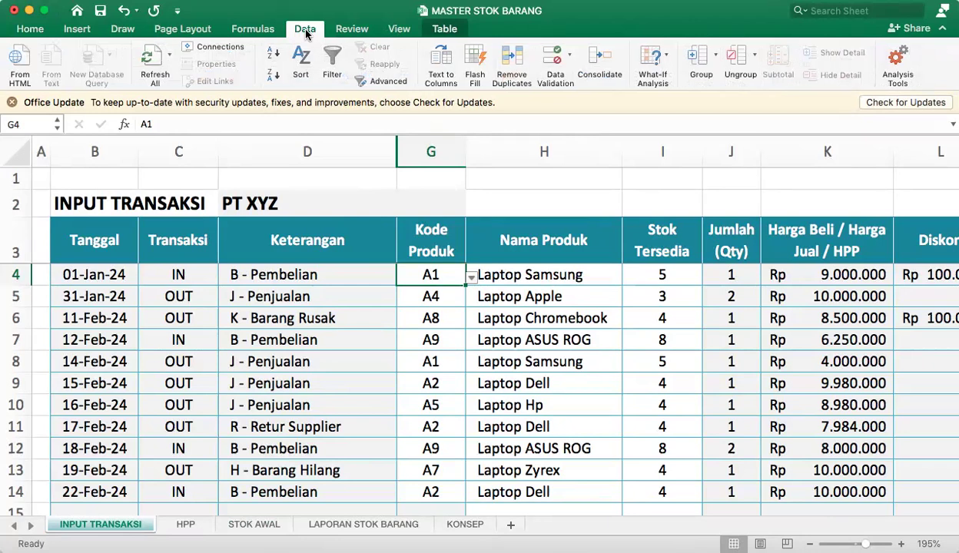
left_click(552, 60)
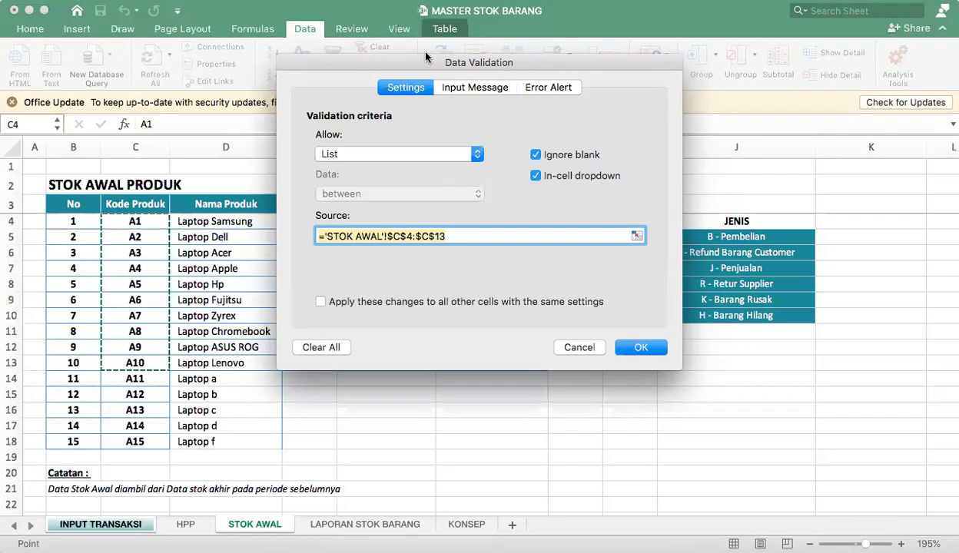
left_click_drag(398, 63, 538, 73)
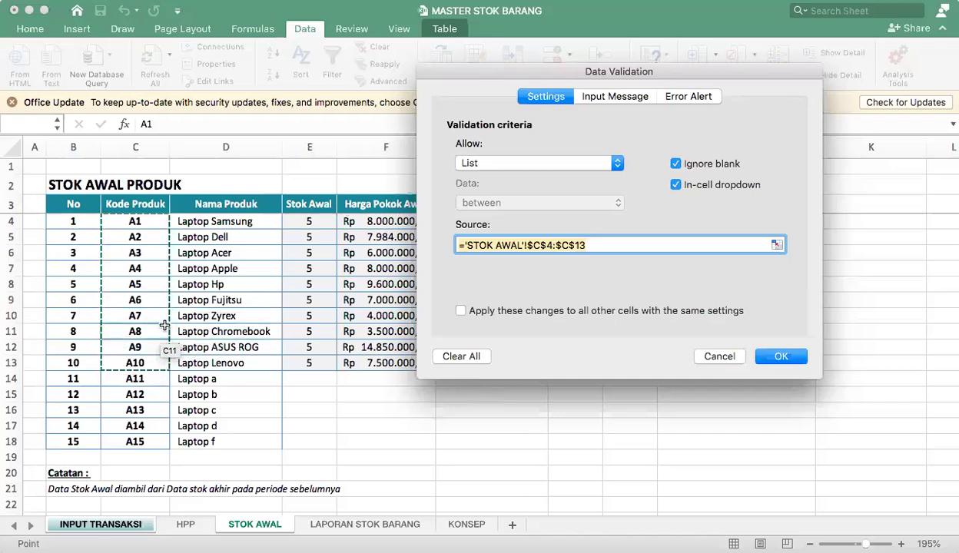
left_click(617, 244)
left_click_drag(151, 223, 146, 439)
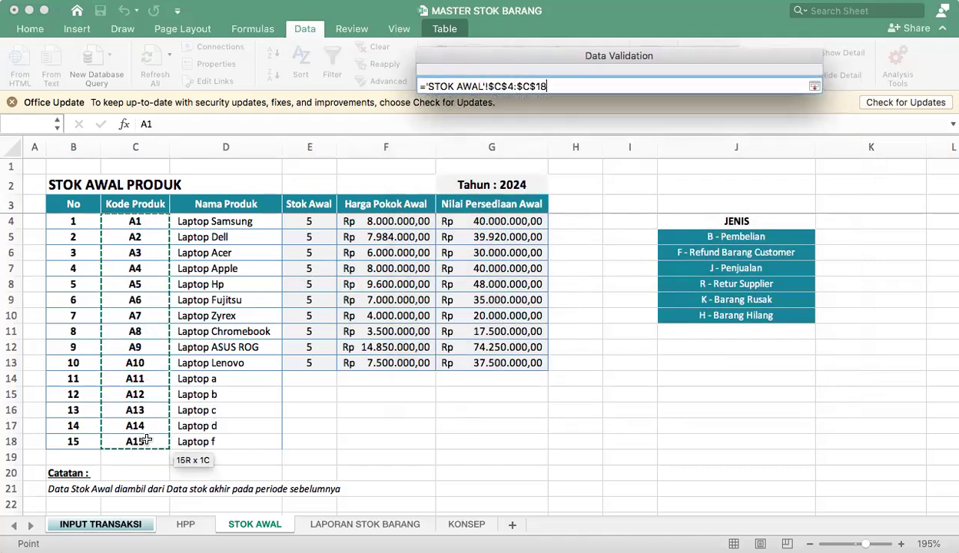
key("Return")
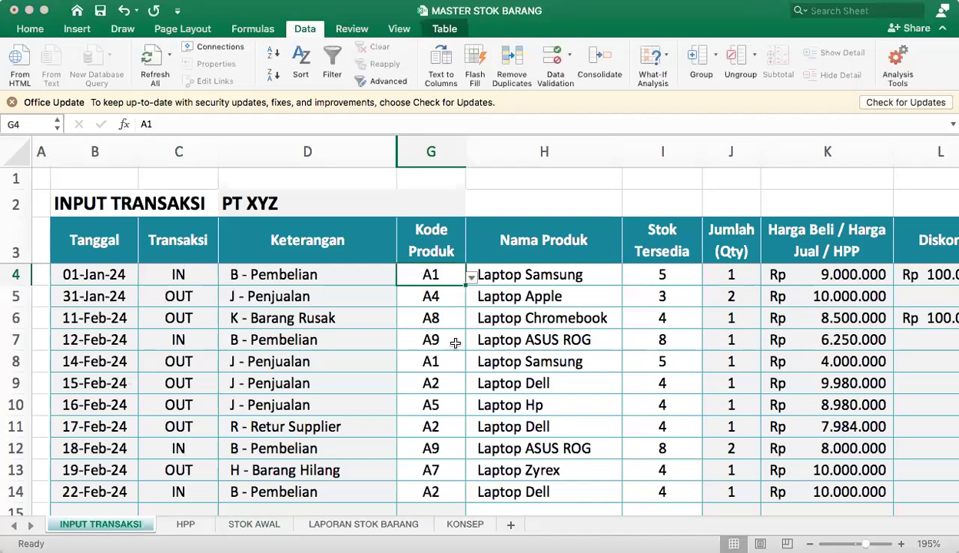
Check the product codes offered in G4's dropdown down to A15, and select Kode Produk cell G5.
left_click_drag(434, 378, 434, 445)
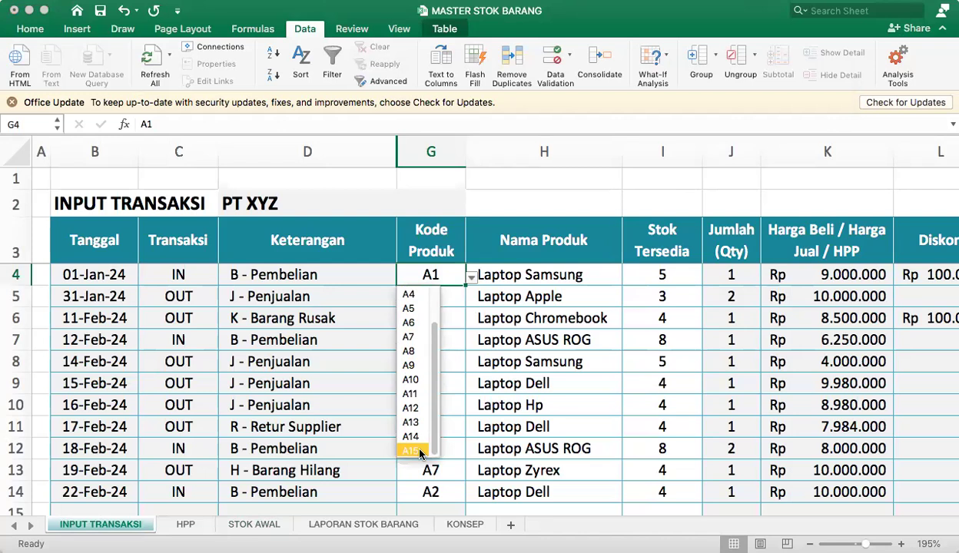
left_click(473, 296)
left_click(452, 297)
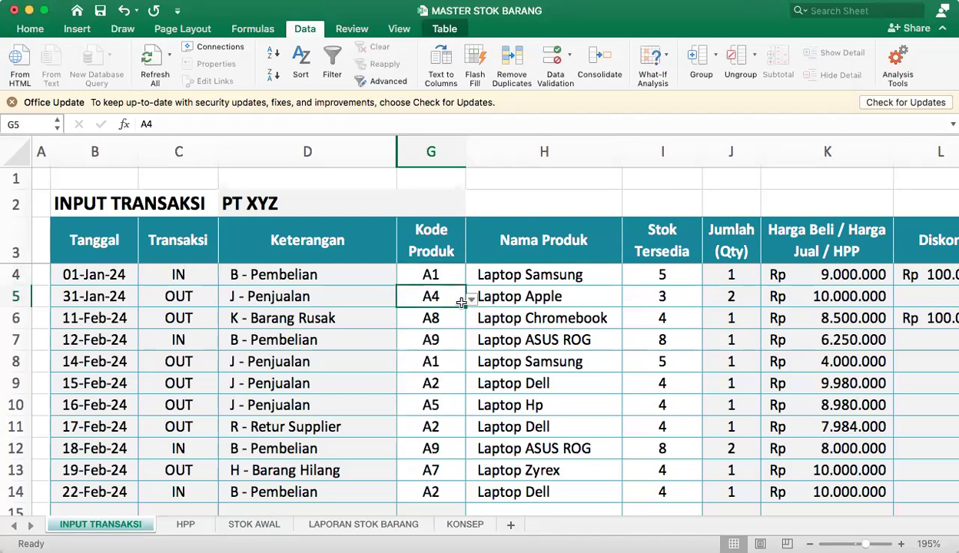
Inspect the Nama Produk formula in H4 and the Stok Tersedia formula in I4, and view the STOK AWAL source sheet.
left_click(566, 266)
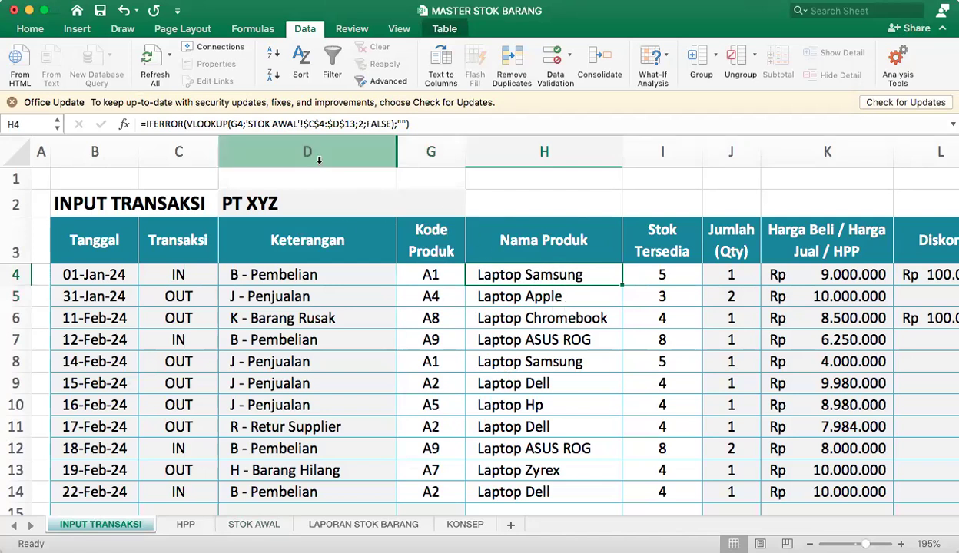
left_click(652, 269)
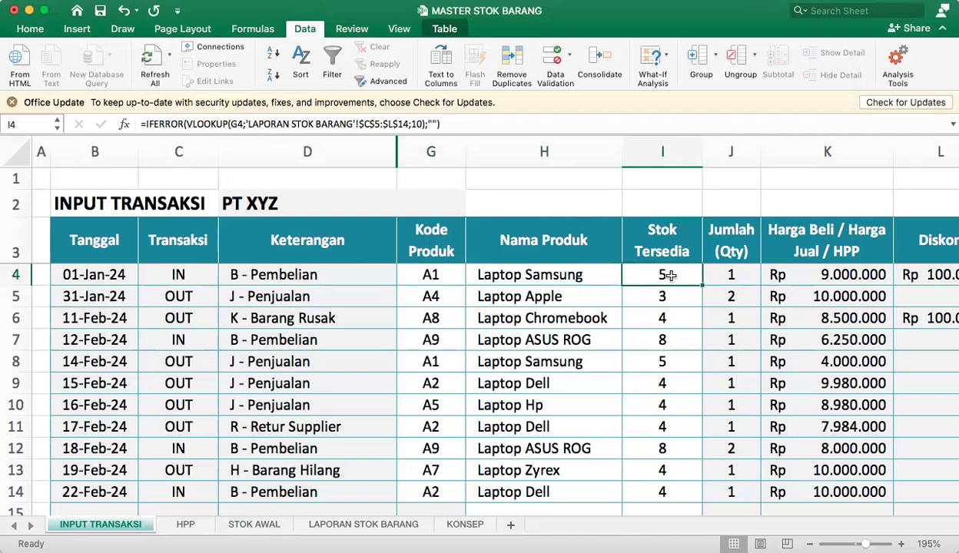
left_click(546, 271)
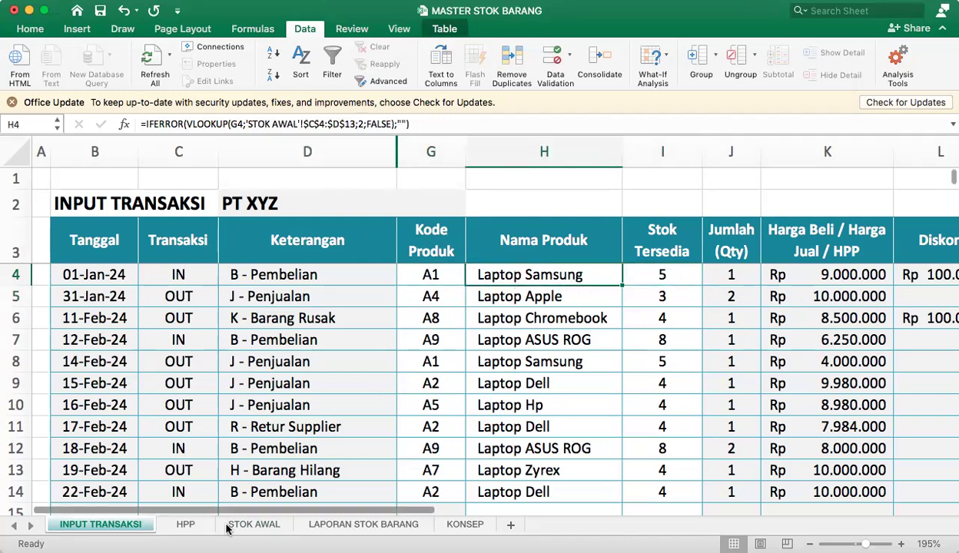
left_click(255, 526)
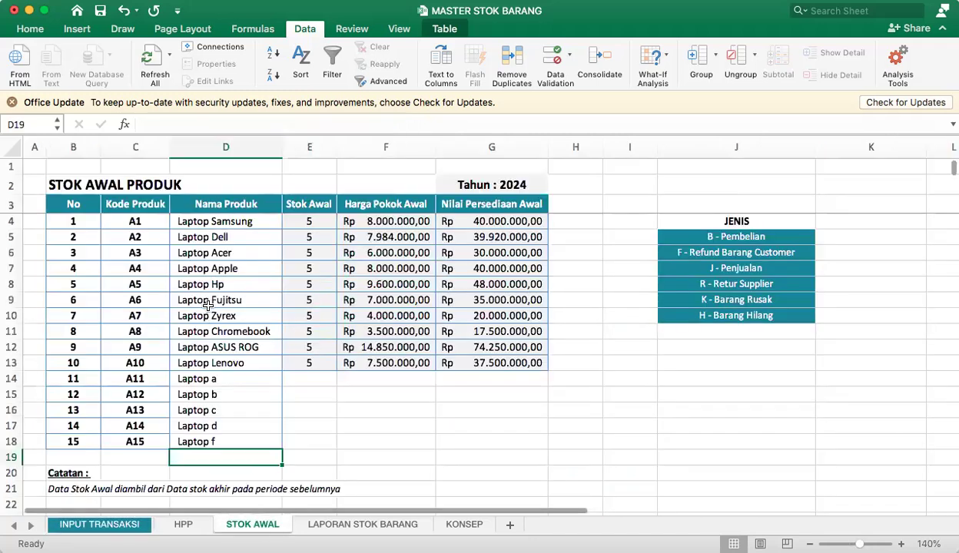
On INPUT TRANSAKSI, change the Kode Produk in G4 to A2 and check the product name in H4.
left_click(126, 531)
left_click(461, 281)
left_click(470, 277)
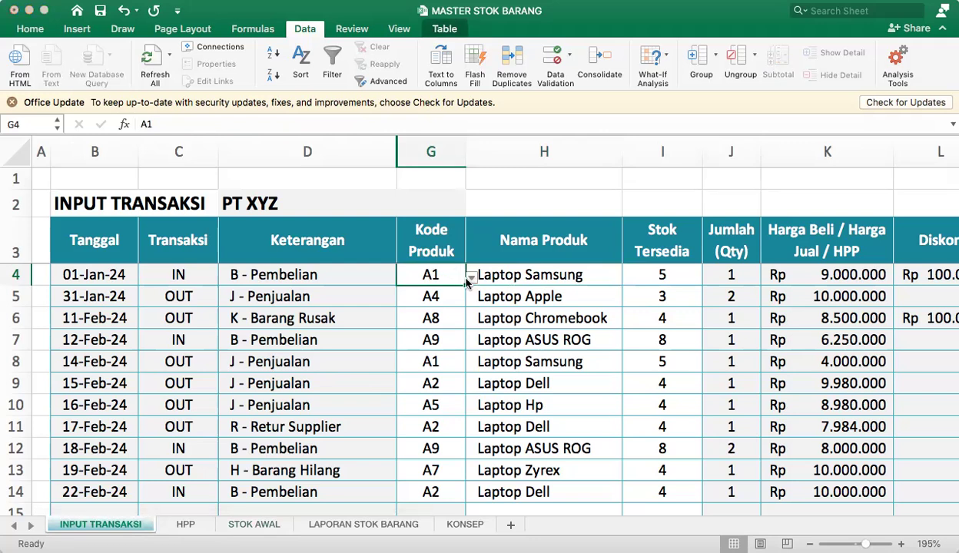
key("Return")
left_click(543, 280)
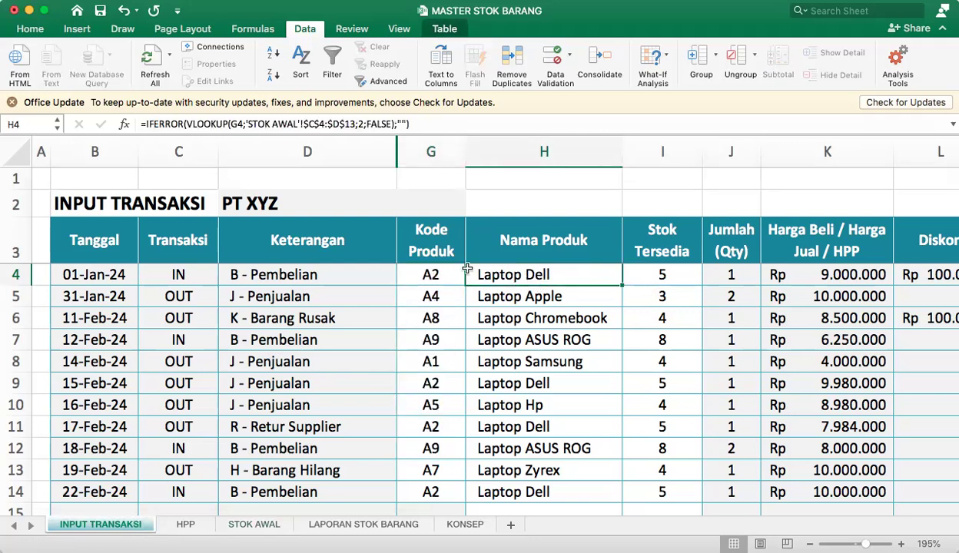
Change the Kode Produk in G4 to A3 and check its product name in H4 and available stock in I4.
left_click(434, 271)
key("alt+Down")
left_click(422, 326)
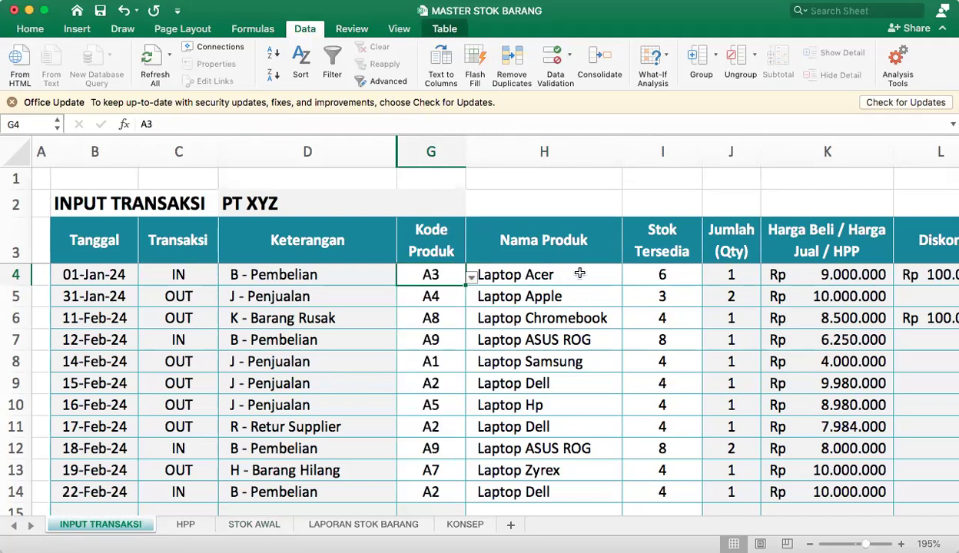
left_click(579, 275)
left_click(666, 276)
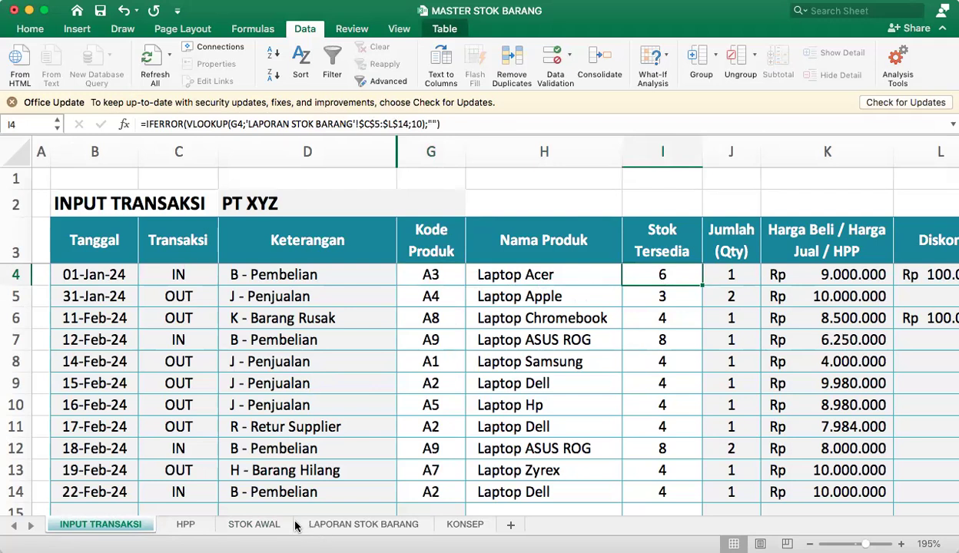
Examine the STOK AKHIR figures on LAPORAN STOK BARANG, including Laptop Acer's in L7, alongside the STOK AWAL and INPUT TRANSAKSI sheets.
left_click(359, 528)
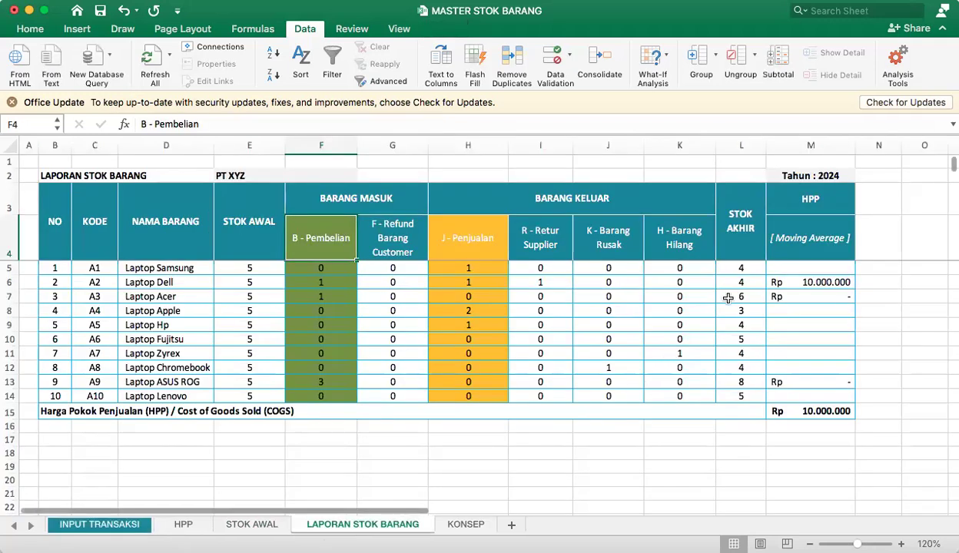
left_click_drag(739, 267, 740, 311)
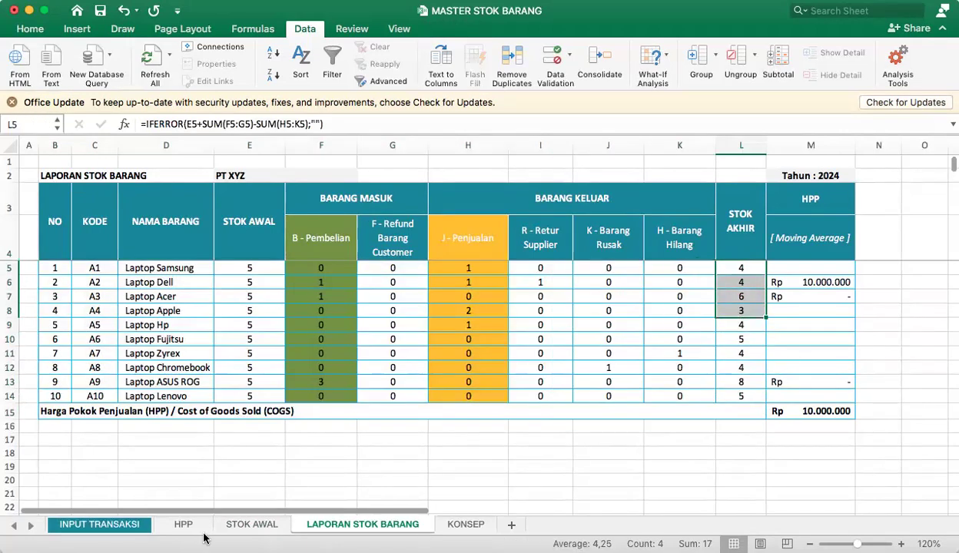
left_click(249, 525)
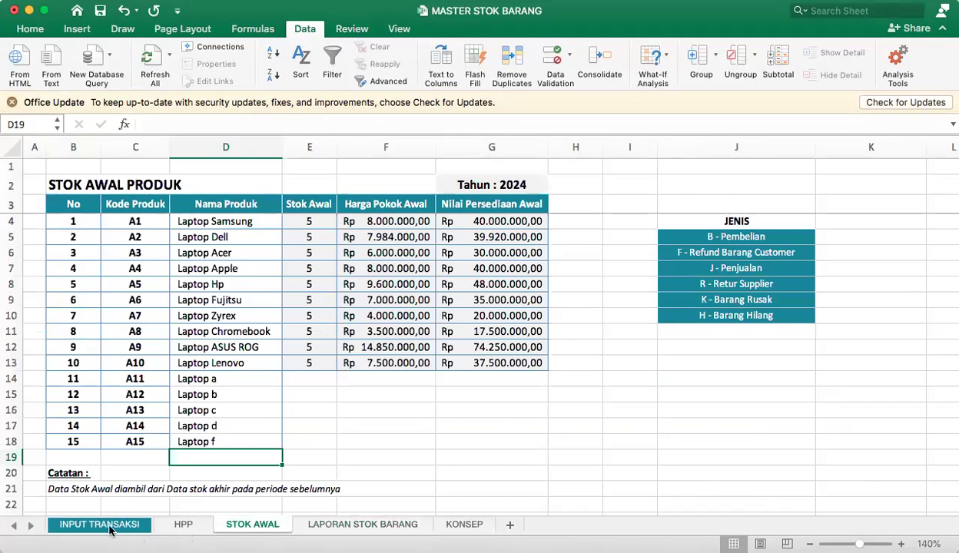
left_click(108, 525)
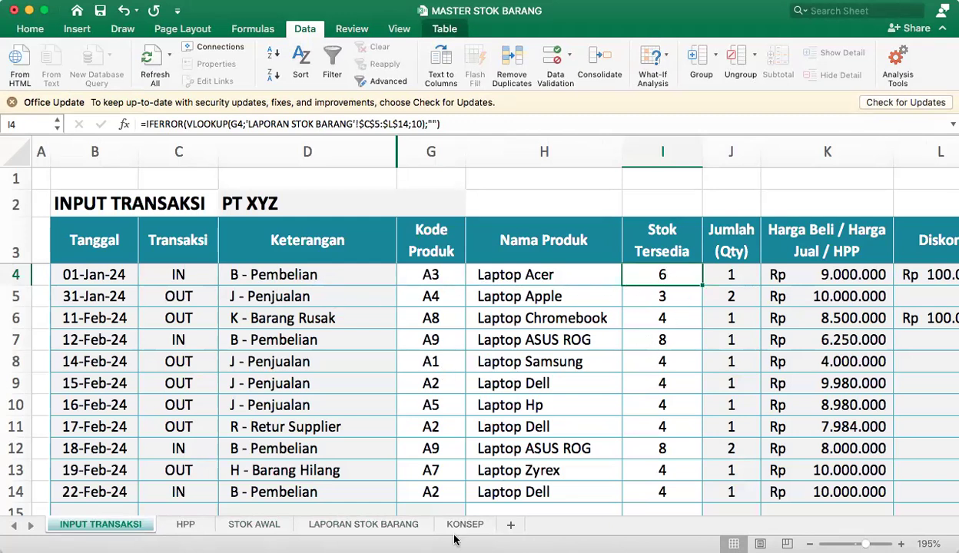
left_click(366, 522)
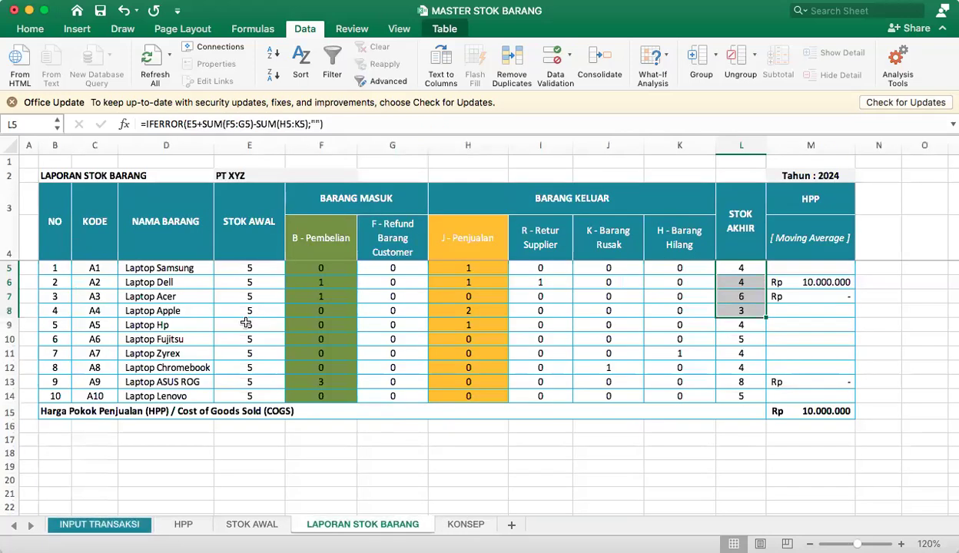
left_click_drag(166, 298, 743, 286)
left_click(746, 298)
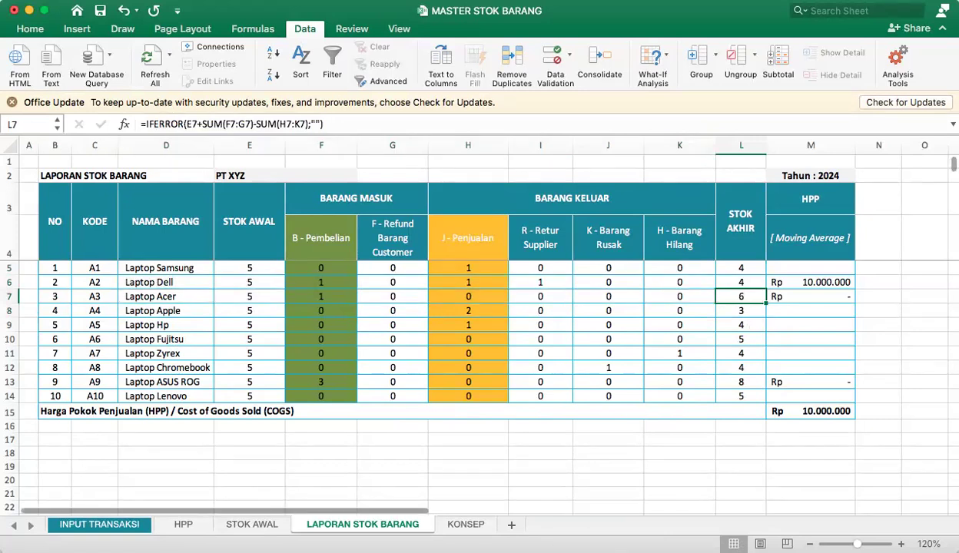
Highlight the entire Laptop Acer row 7 on LAPORAN STOK BARANG with an orange fill.
scroll(796, 352, "up", 2)
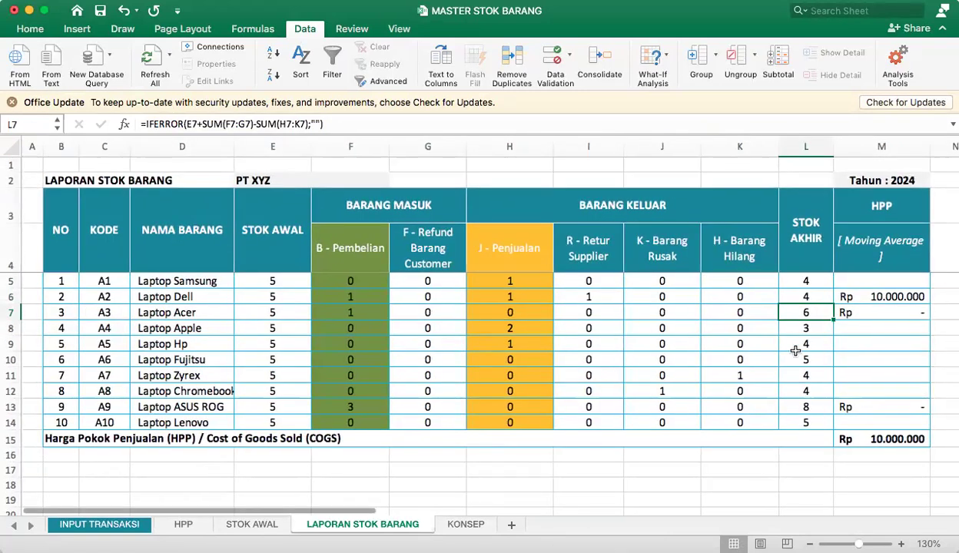
left_click(13, 313)
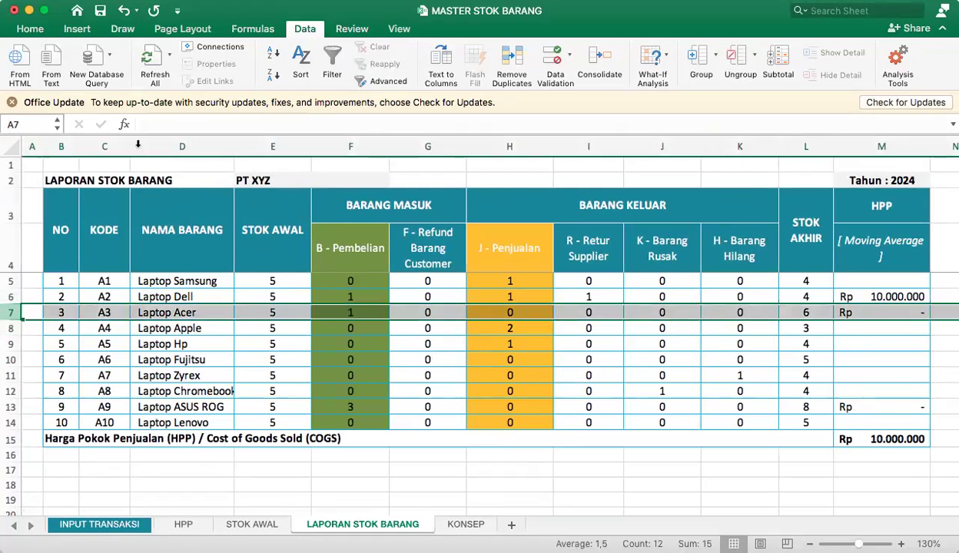
left_click(30, 28)
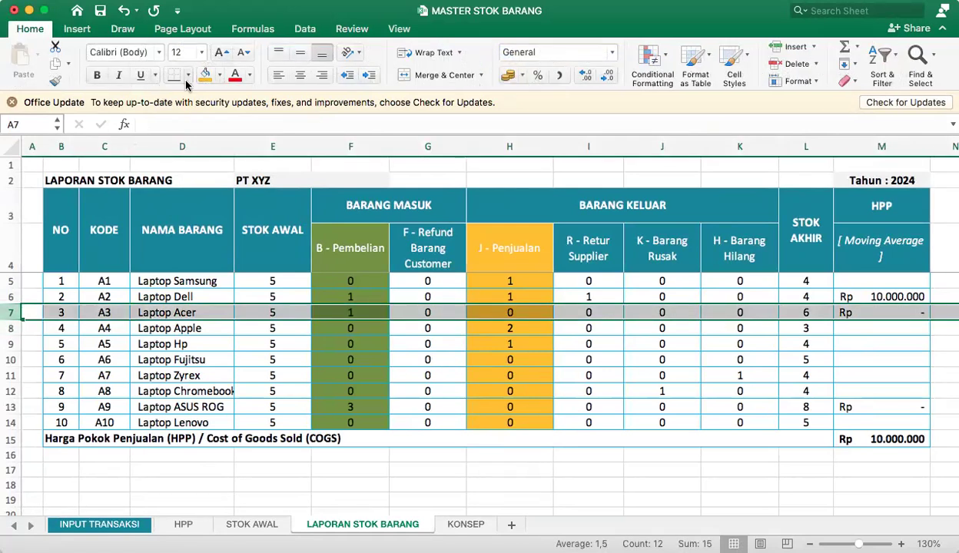
left_click(204, 74)
Inspect the STOK AKHIR formulas for Laptop Acer in L7 and Laptop ASUS ROG in L13.
left_click(740, 359)
left_click(805, 312)
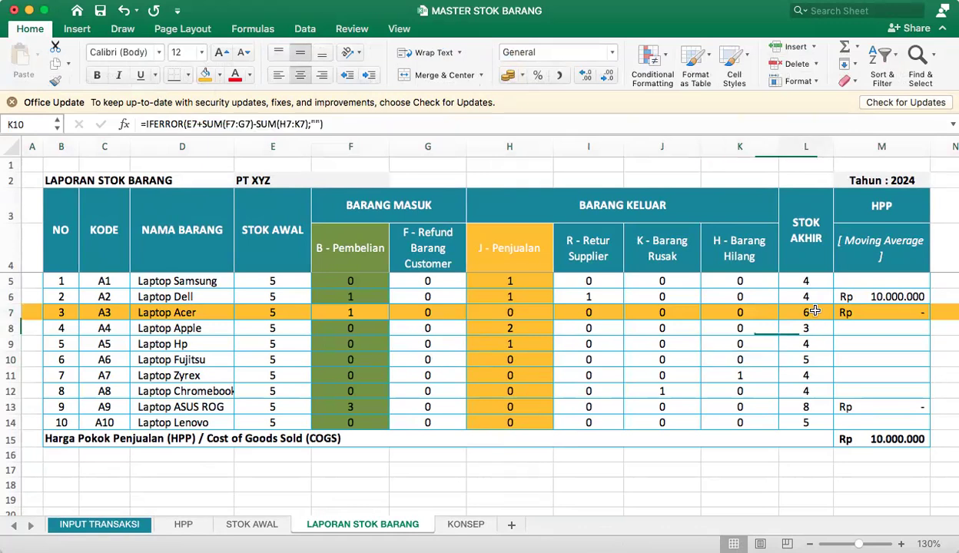
left_click(806, 407)
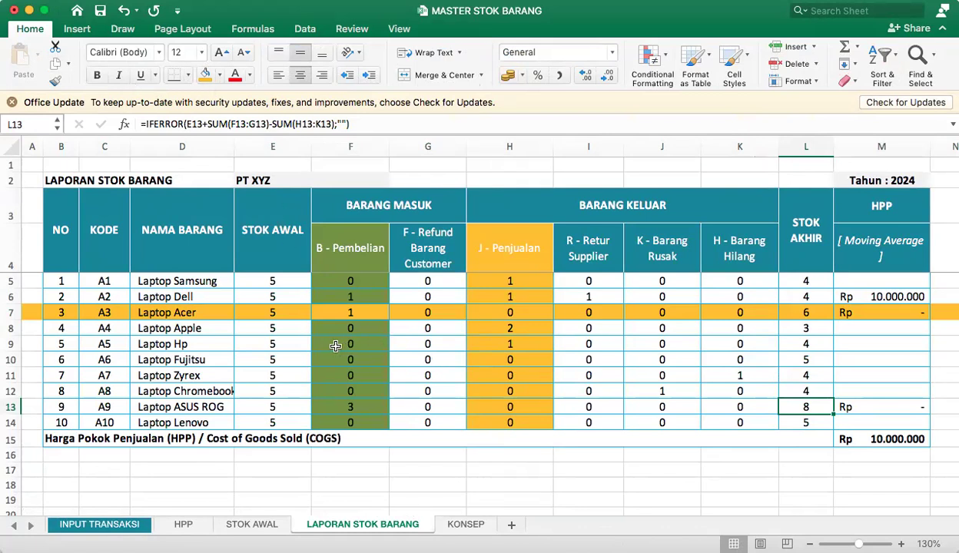
left_click(804, 313)
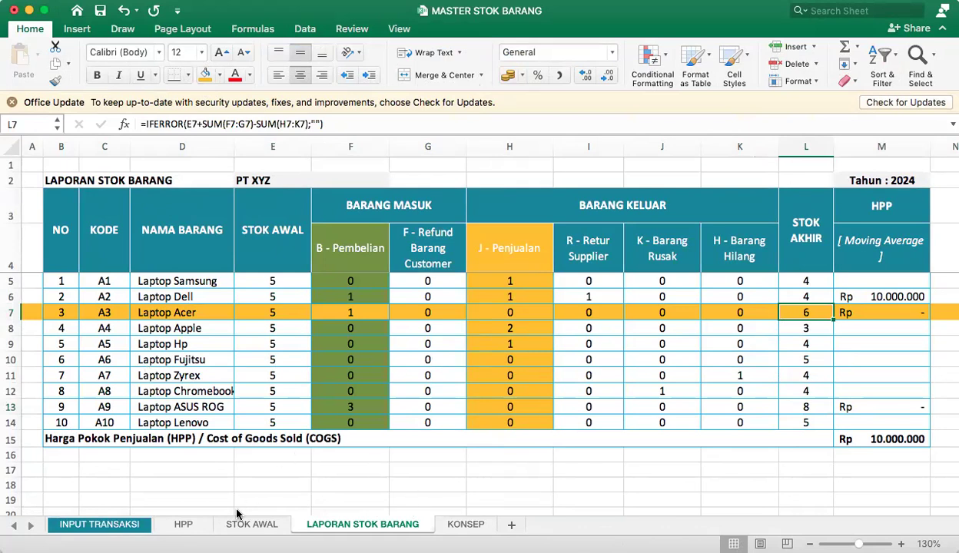
Compare the Stok Tersedia for code A2 in I9 of INPUT TRANSAKSI with the LAPORAN STOK BARANG sheet.
left_click(135, 523)
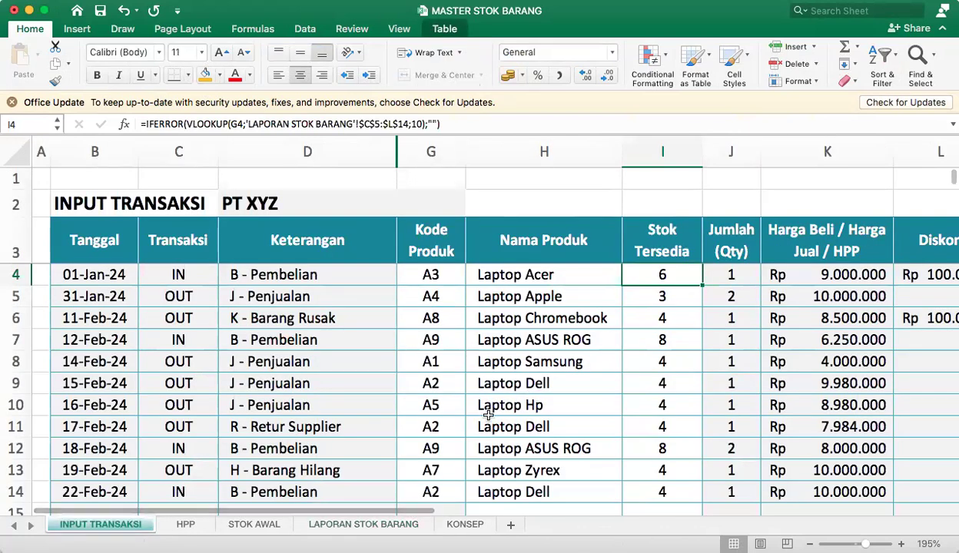
left_click(433, 383)
left_click(683, 391)
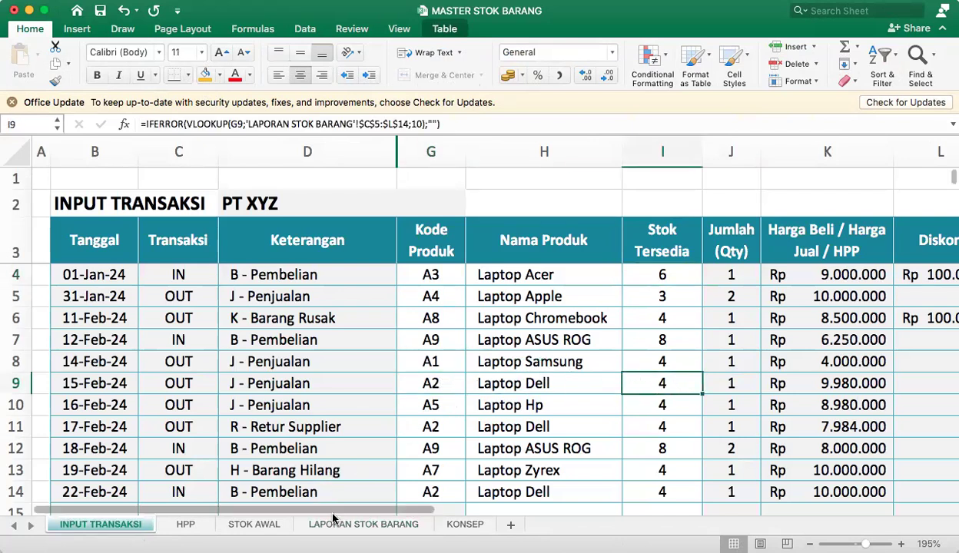
left_click(378, 525)
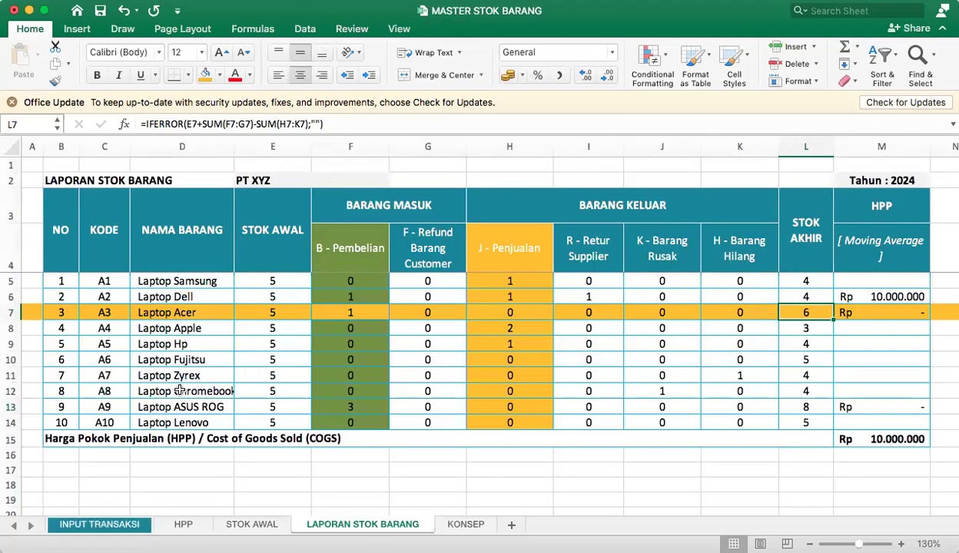
left_click(98, 524)
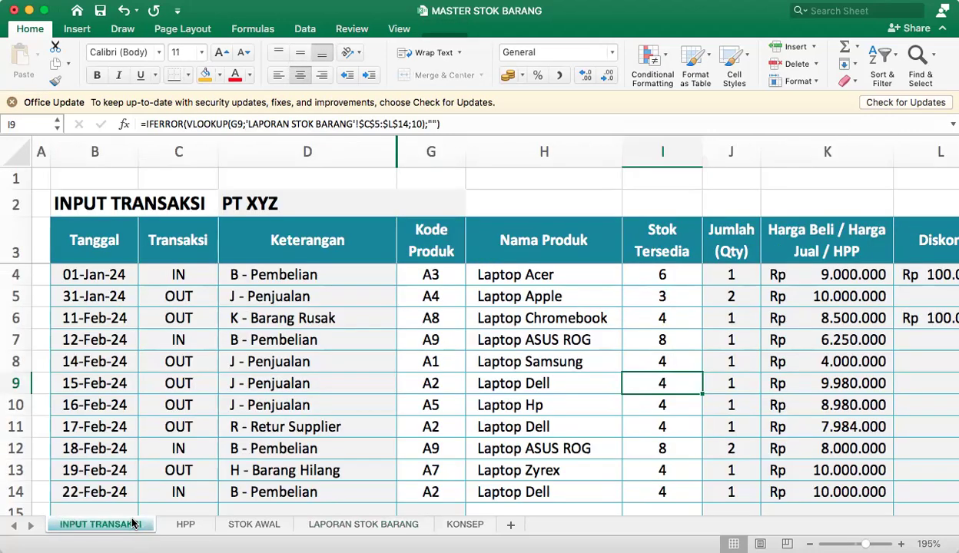
left_click(376, 524)
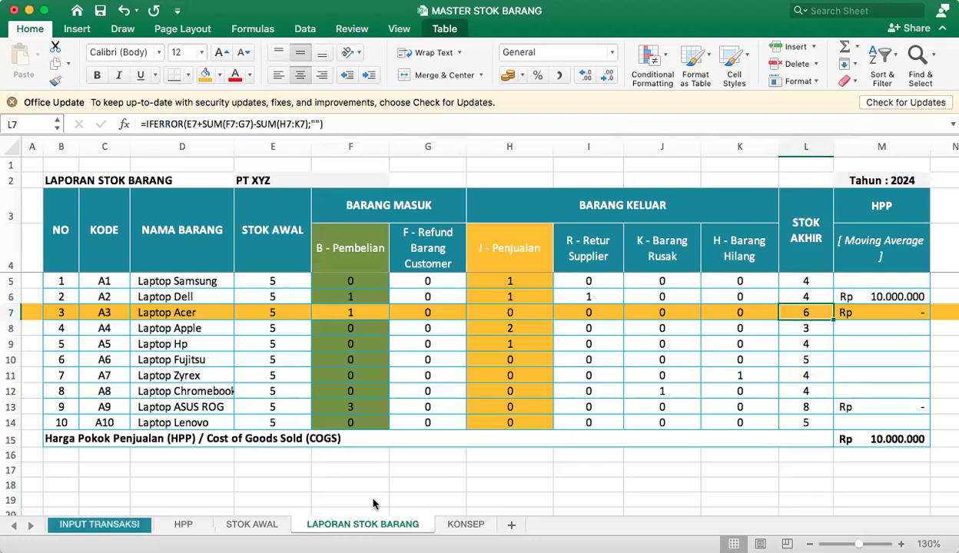
Highlight the entire Laptop Dell row 6 on LAPORAN STOK BARANG with an orange fill.
left_click_drag(182, 296, 807, 296)
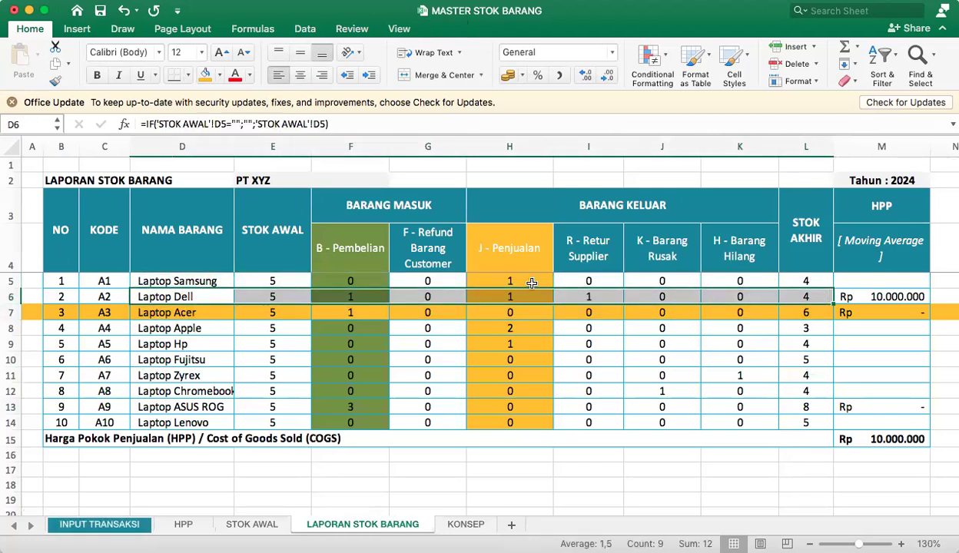
left_click(205, 74)
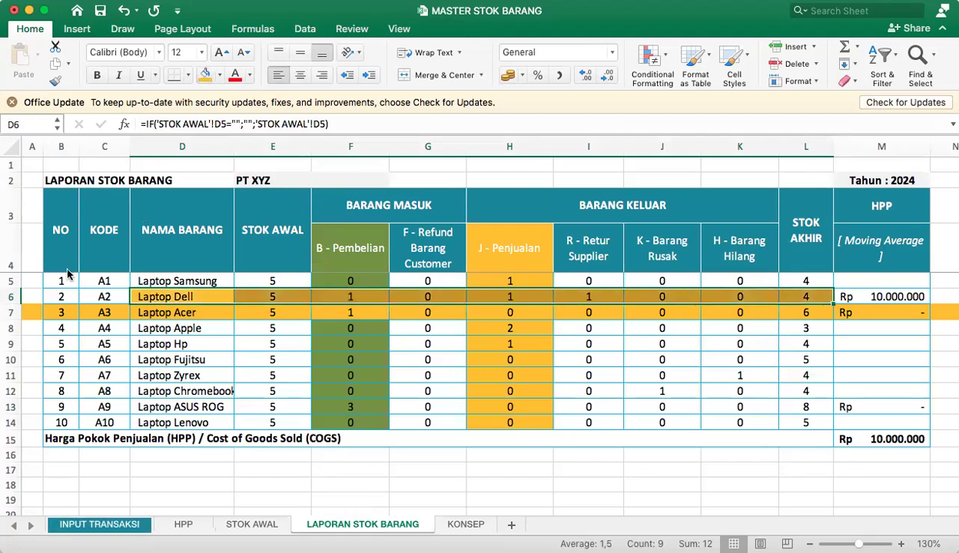
left_click(11, 296)
left_click(205, 75)
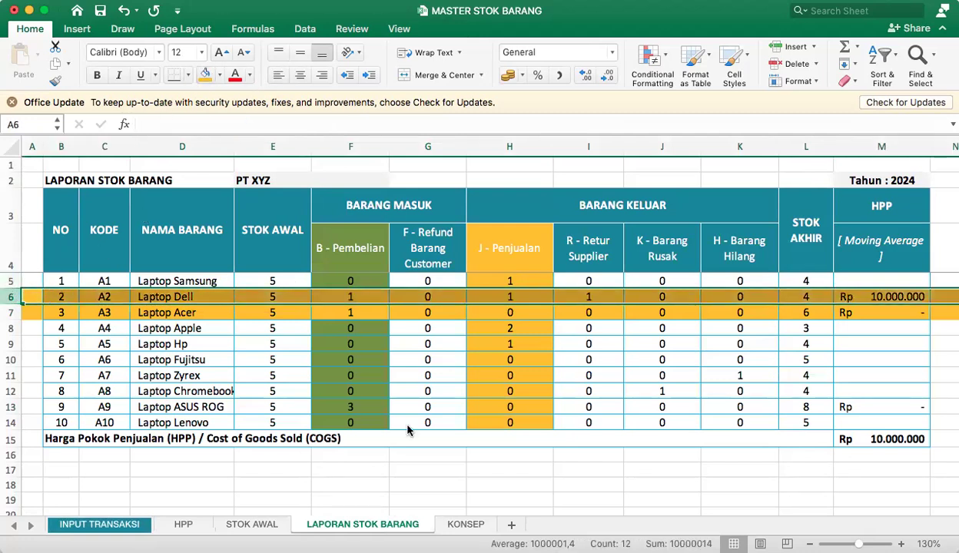
Inspect the STOK AWAL formula in E5, the Refund formulas in column G and the STOK AKHIR of Laptop Dell on LAPORAN STOK BARANG.
left_click(445, 384)
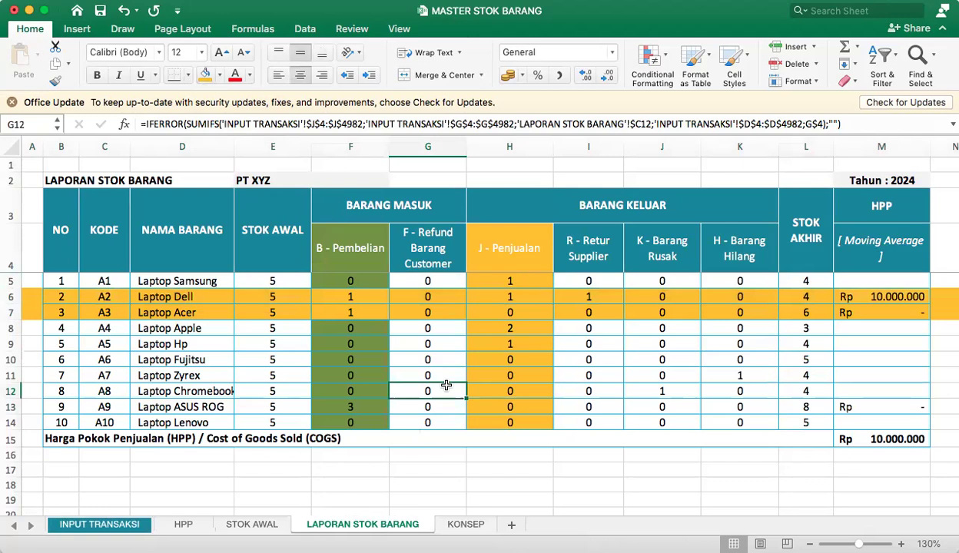
left_click(432, 282)
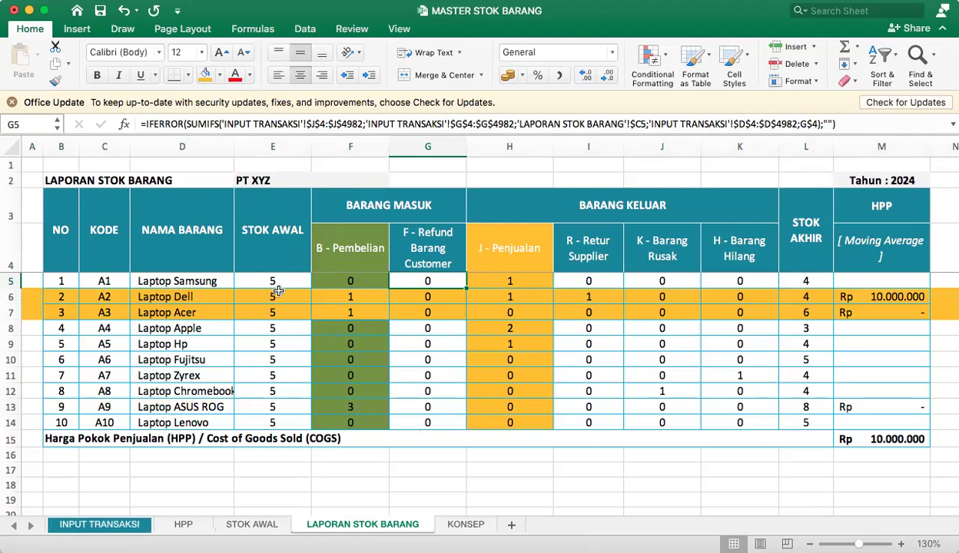
left_click(255, 275)
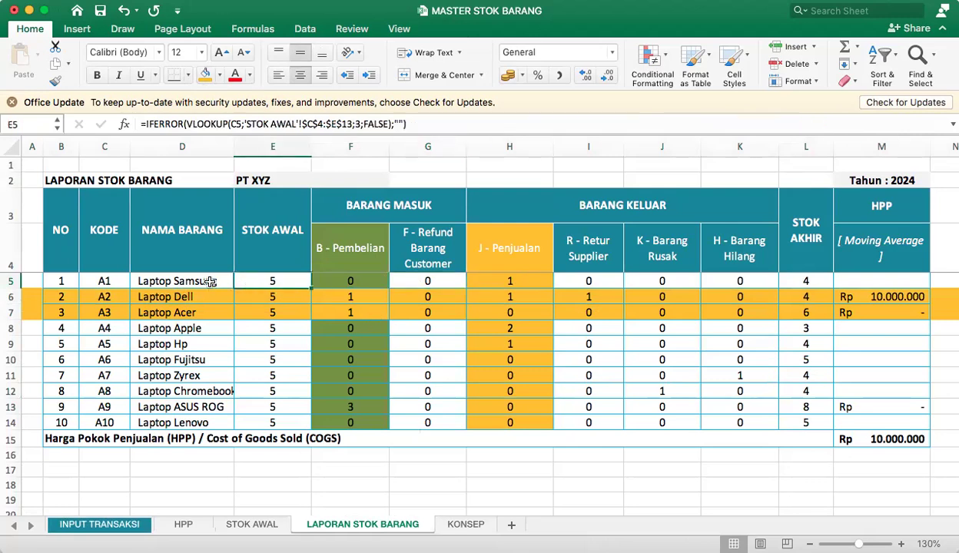
left_click(434, 282)
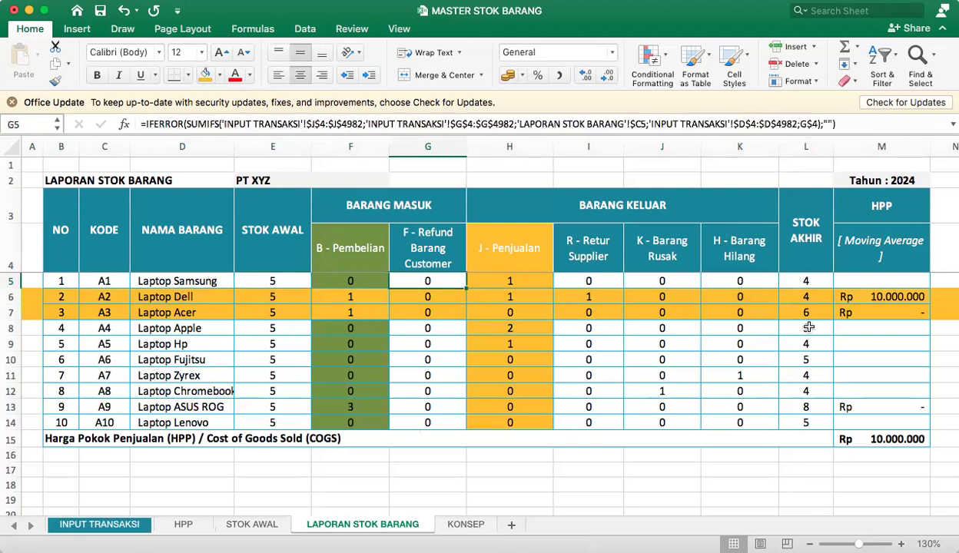
left_click(803, 297)
Return to the INPUT TRANSAKSI sheet and check the Jumlah (Qty) for Laptop Acer in J4.
left_click(99, 524)
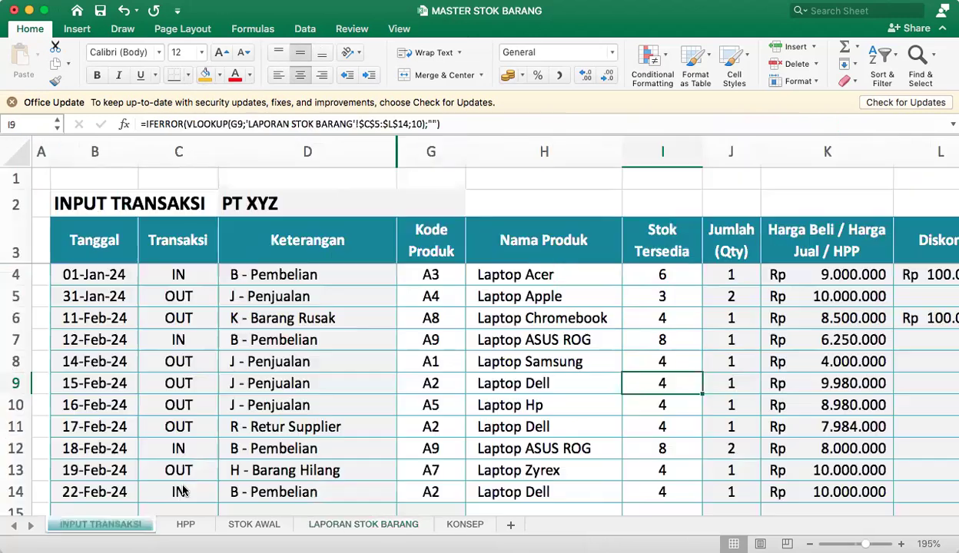
scroll(584, 313, "up", 3)
scroll(591, 316, "up", 2)
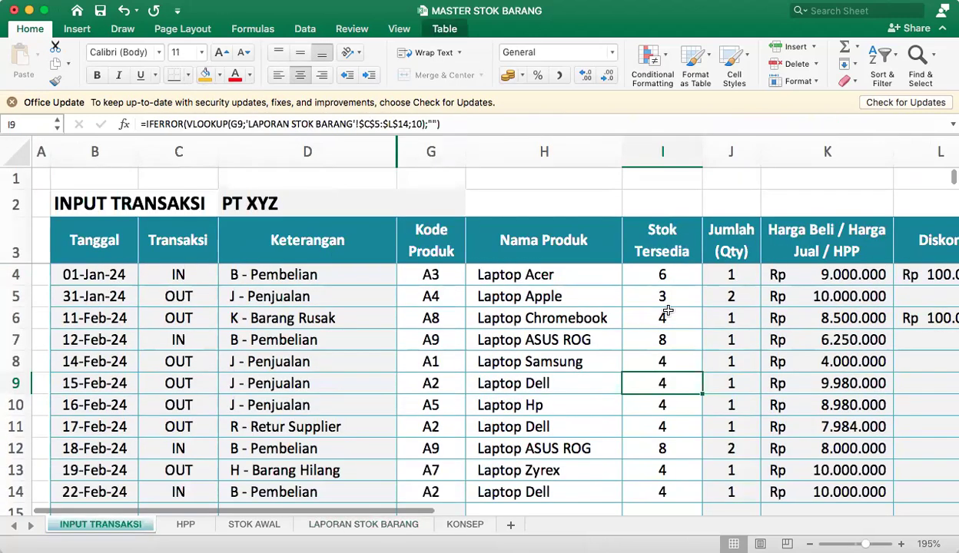
left_click(708, 272)
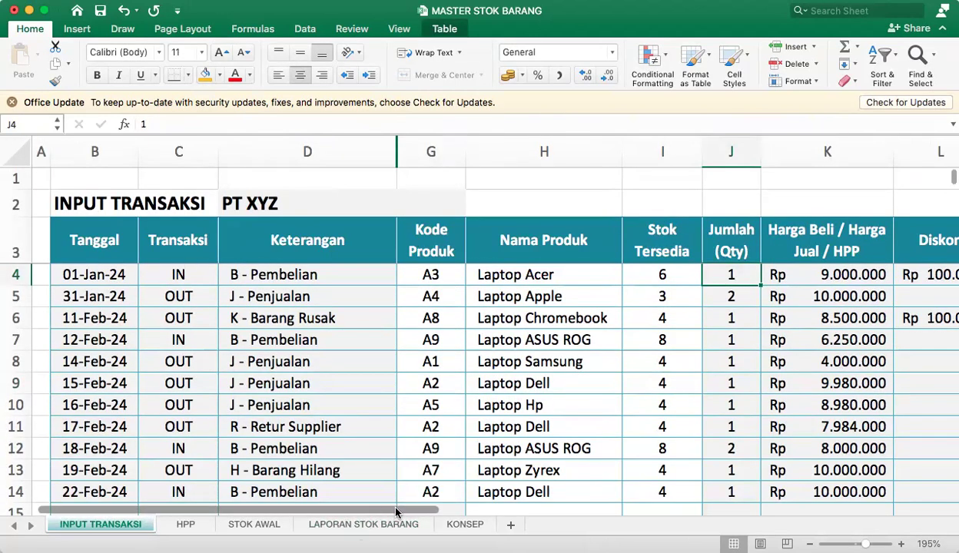
Compare the Harga Beli / Harga Jual / HPP entries of the purchase in K4 and the sale in K5.
left_click_drag(398, 511, 467, 512)
left_click(727, 274)
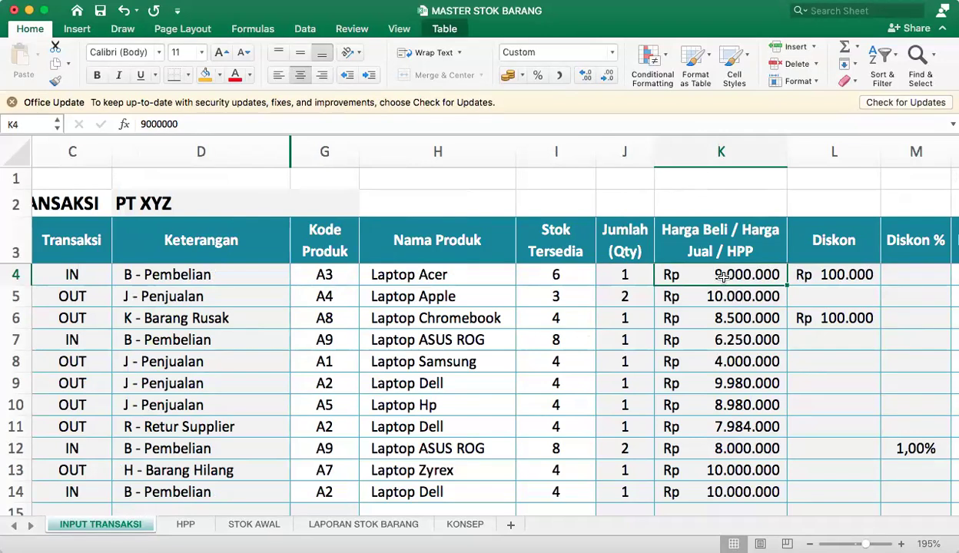
scroll(723, 278, "down", 1)
scroll(721, 277, "up", 1)
left_click(698, 296)
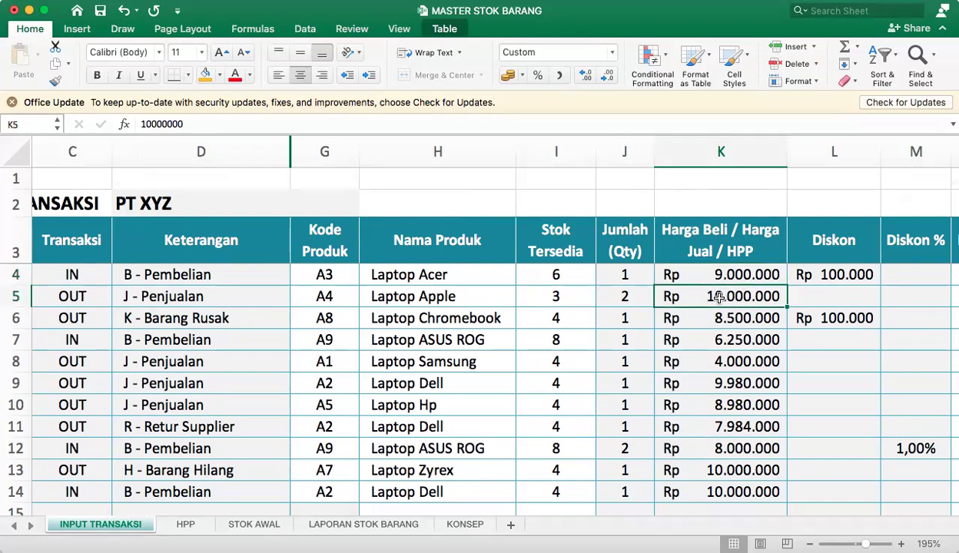
left_click(710, 273)
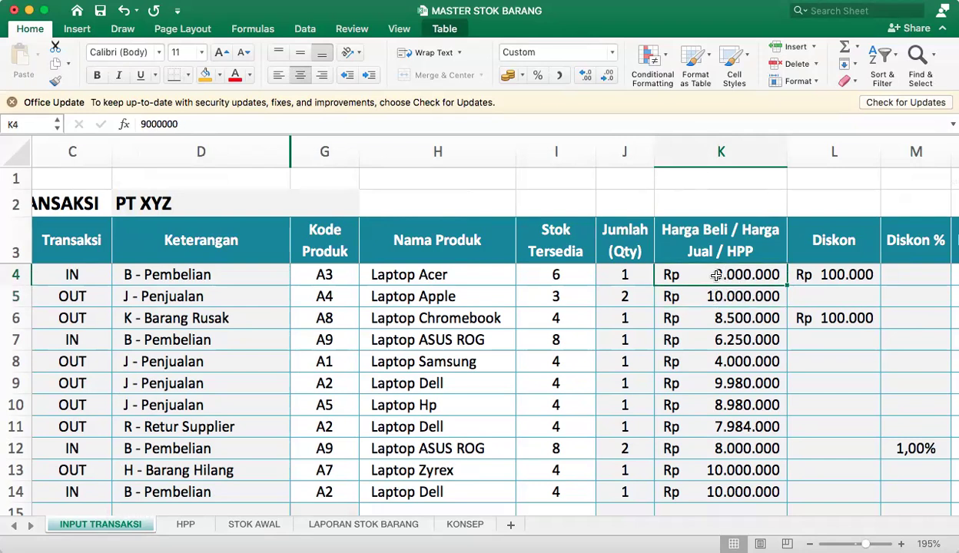
left_click(702, 298)
left_click(707, 275)
left_click(727, 288)
left_click(727, 277)
left_click(722, 298)
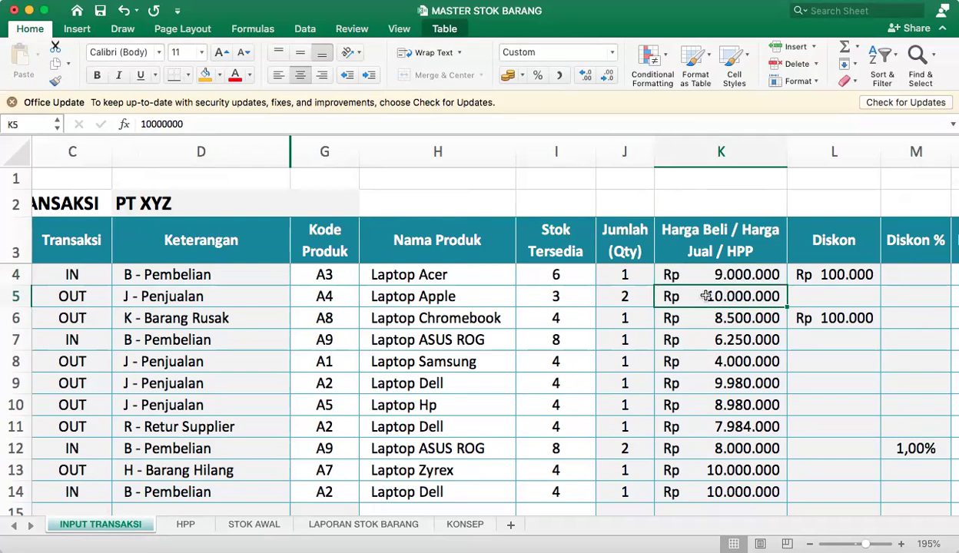
Check the Nama Produk in H4 against its price and review the prices in K4 to K12.
left_click(438, 275)
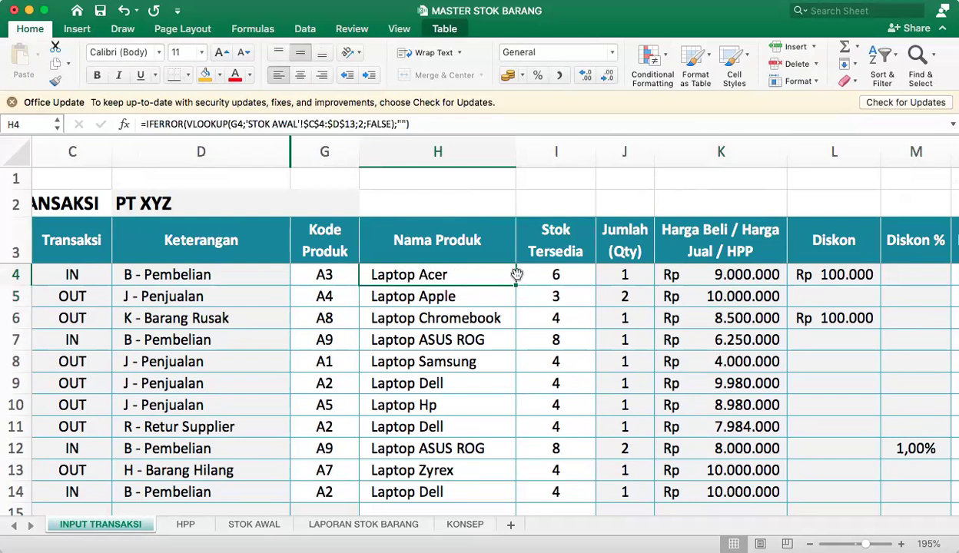
left_click(723, 278)
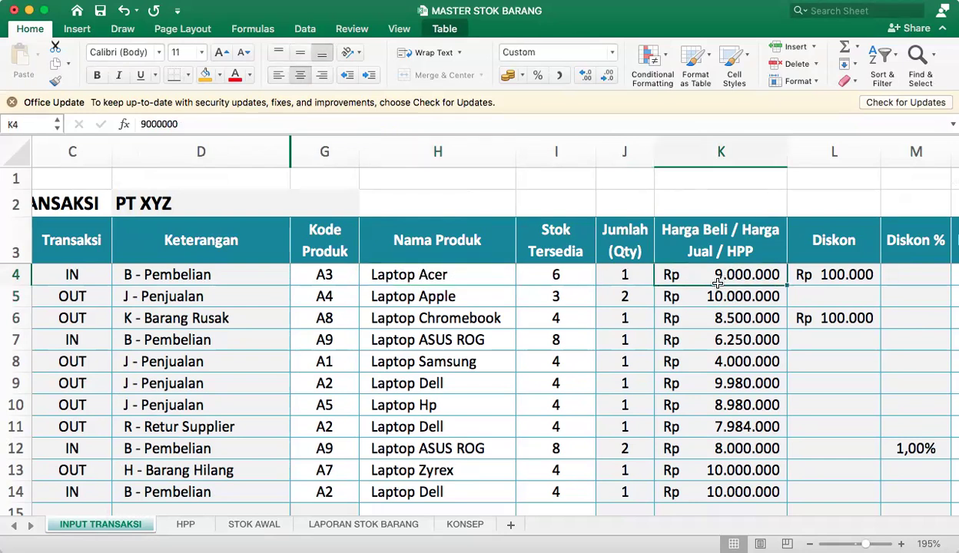
left_click(694, 314)
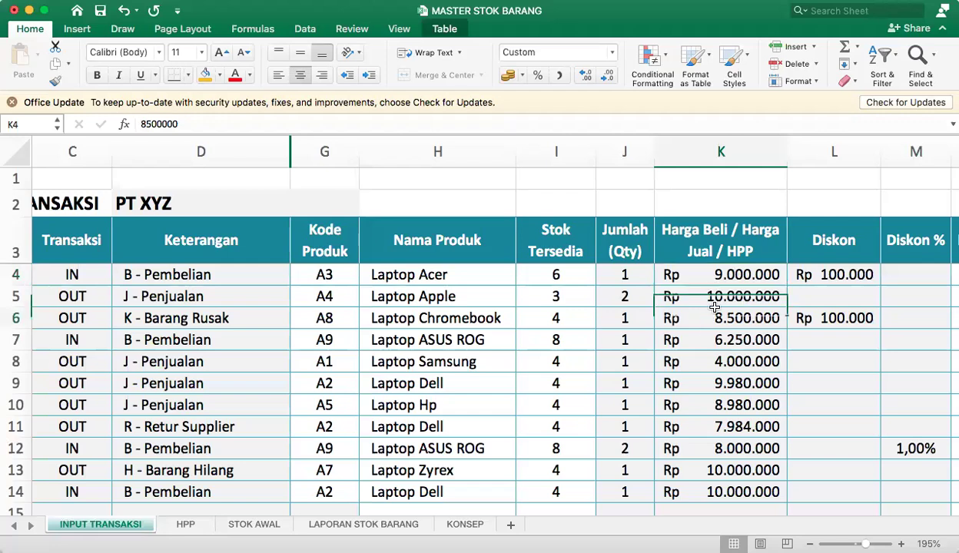
left_click_drag(716, 274, 719, 449)
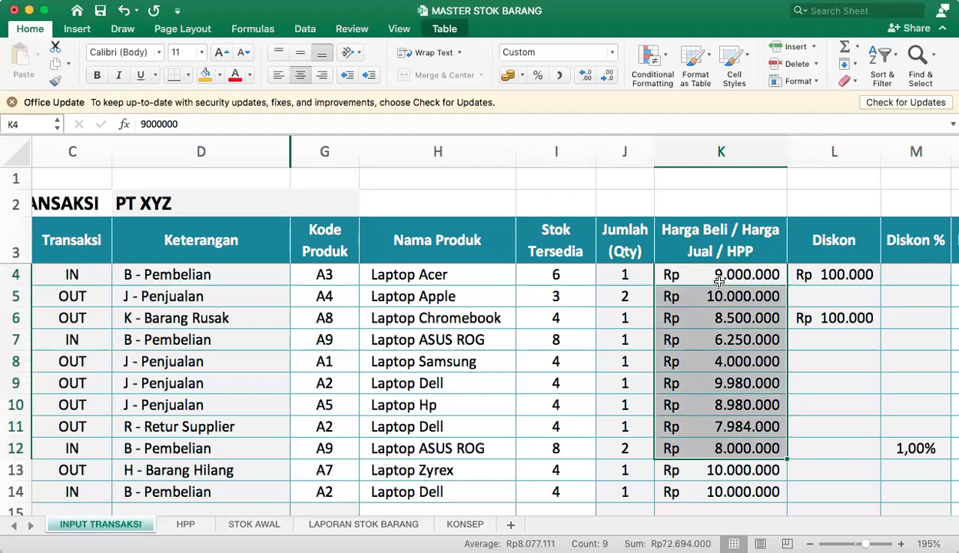
left_click(701, 275)
left_click(726, 426)
Examine the Diskon and Diskon % cells L4 and M4 for the Laptop Acer transaction.
left_click(819, 281)
key("Right")
key("Right")
key("Right")
key("Left")
key("Left")
key("Left")
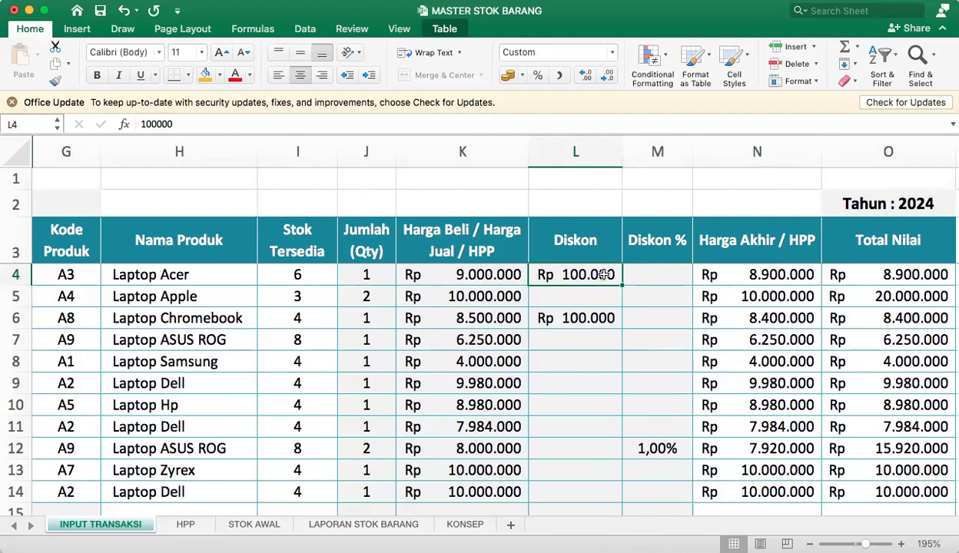
left_click(674, 275)
left_click_drag(596, 274, 653, 284)
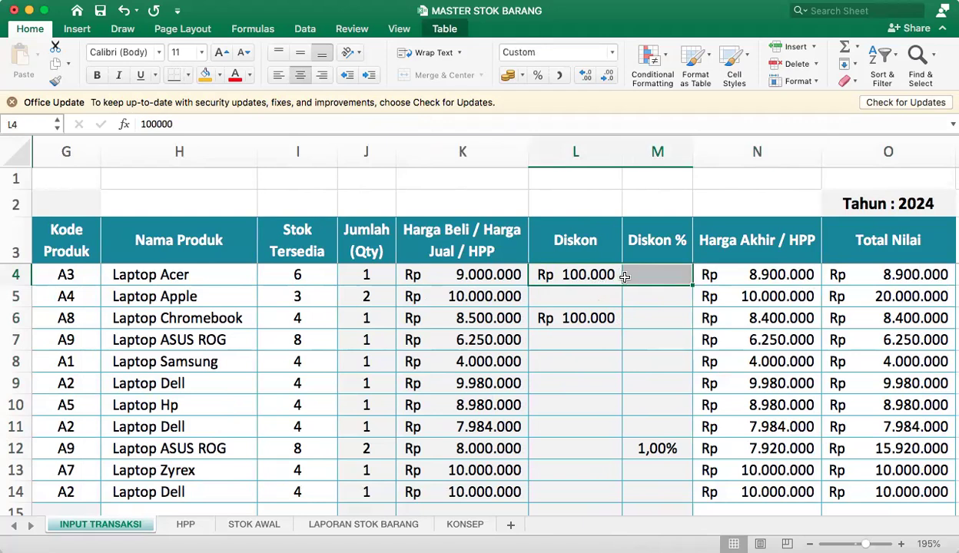
left_click(561, 269)
Inspect the Harga Akhir / HPP formula in N4 and the Total Nilai formula in O4 against the quantity in J4.
left_click(732, 270)
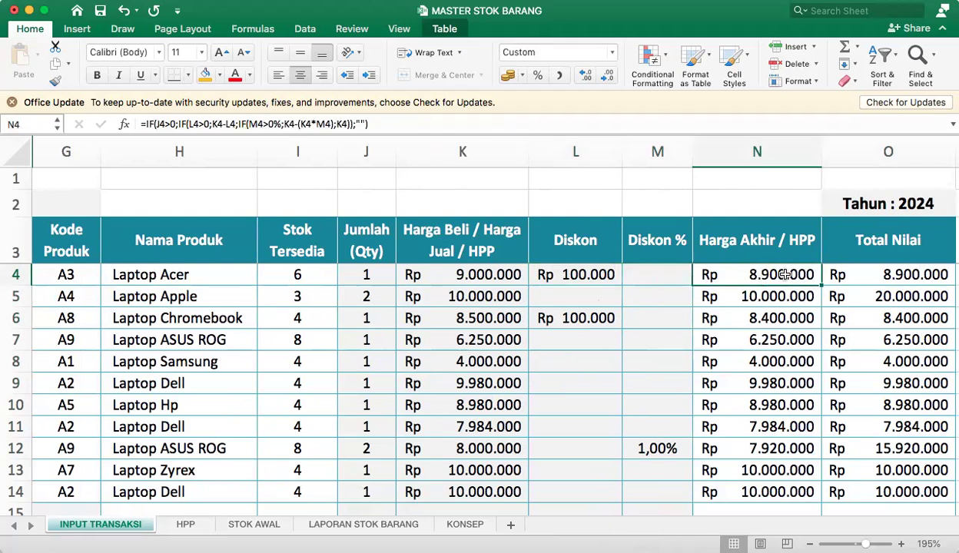
left_click(891, 272)
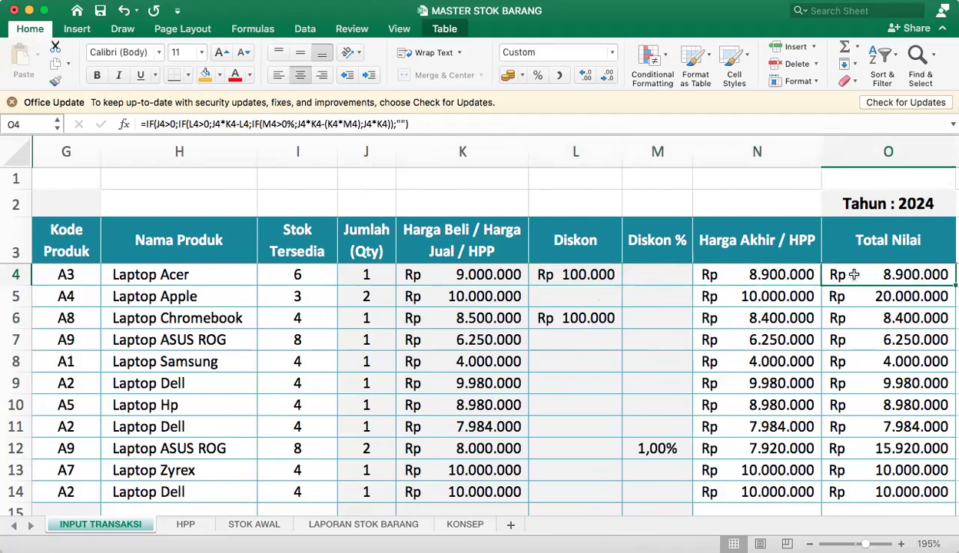
left_click(736, 271)
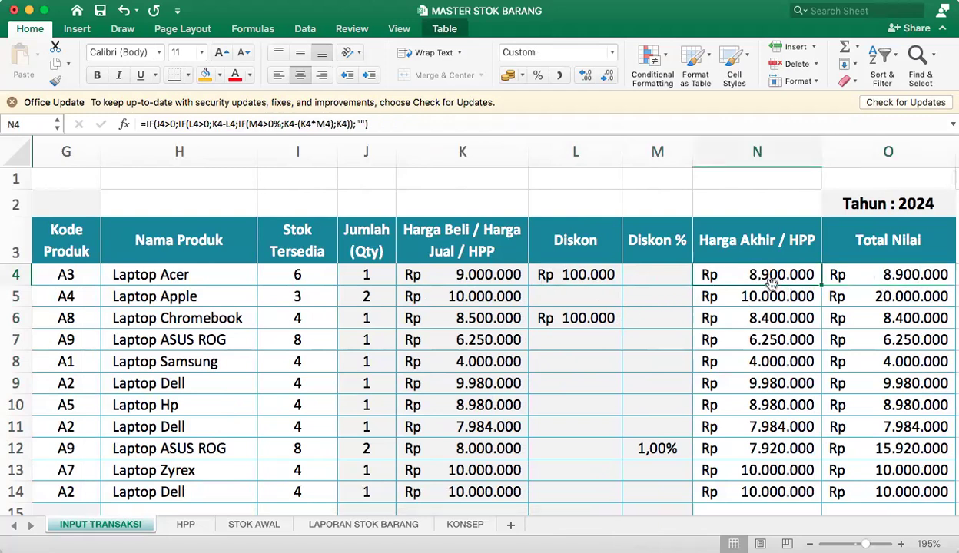
left_click(363, 275)
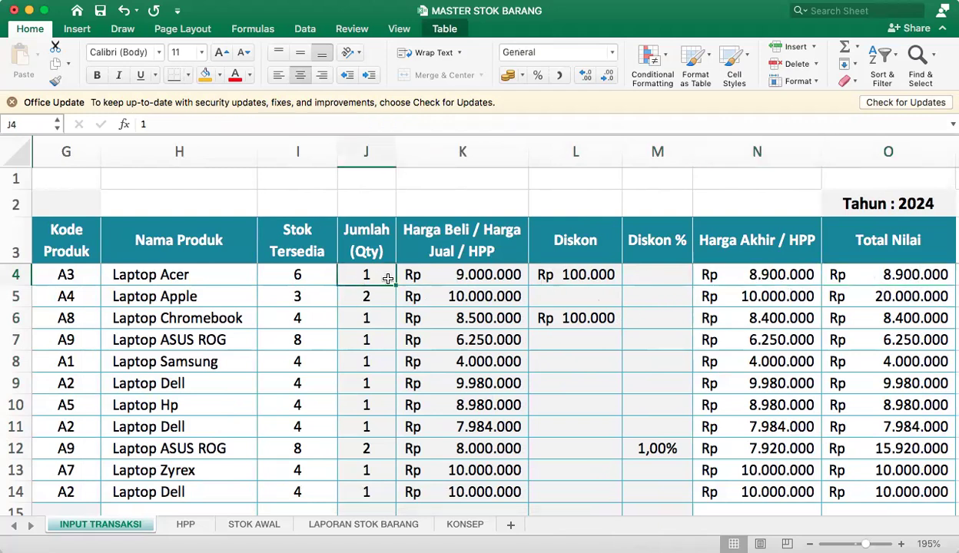
left_click(783, 269)
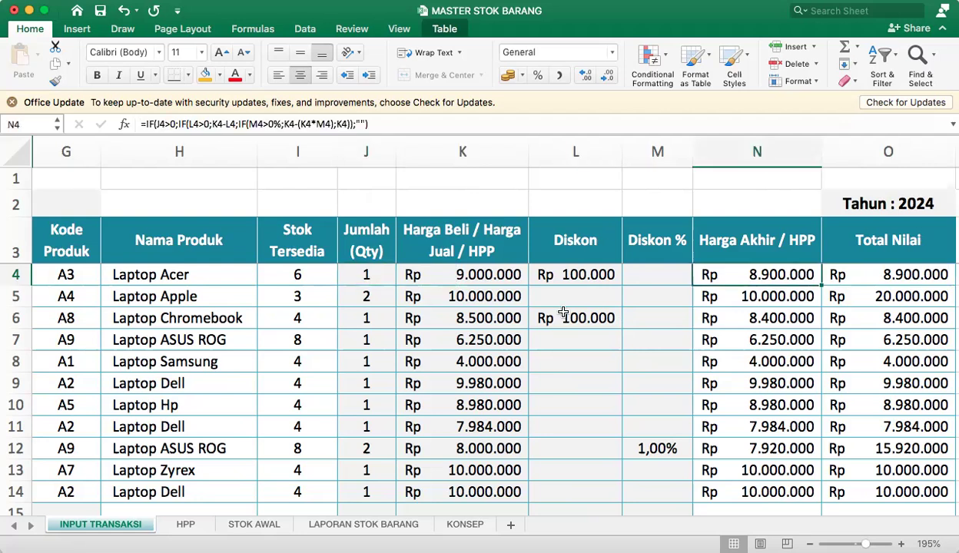
Trace the Laptop Apple total from the quantity in J5 through the Harga Akhir in N5 to the Total Nilai in O5.
left_click(321, 299)
left_click(362, 304)
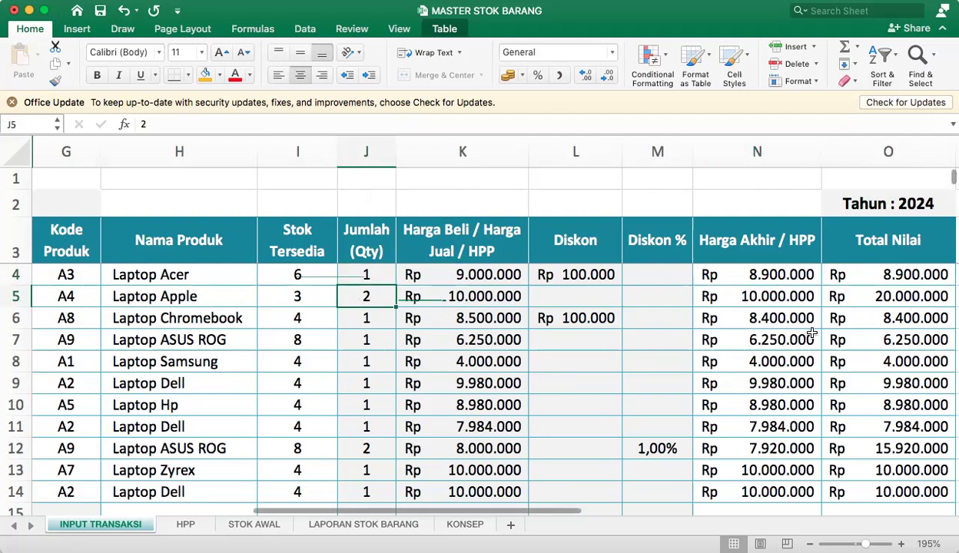
left_click(783, 296)
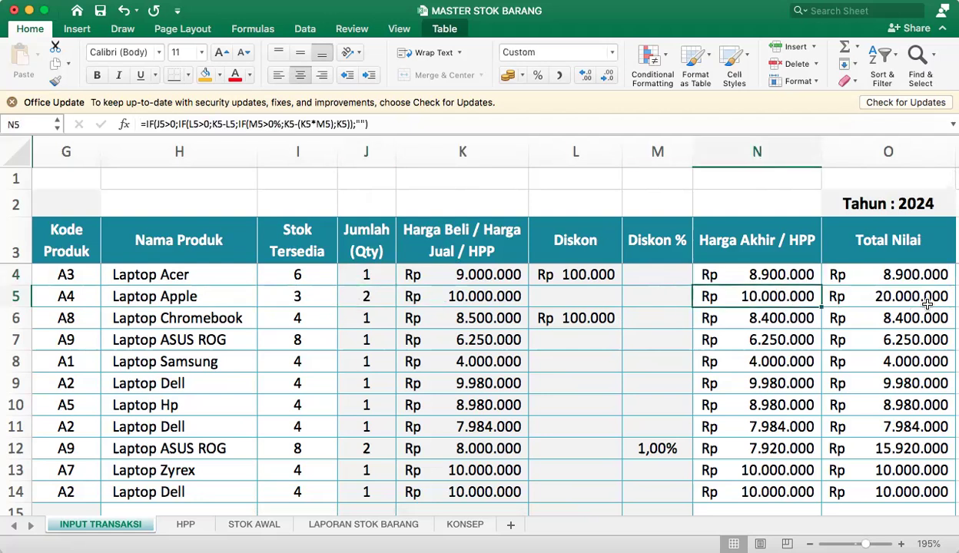
left_click(860, 297)
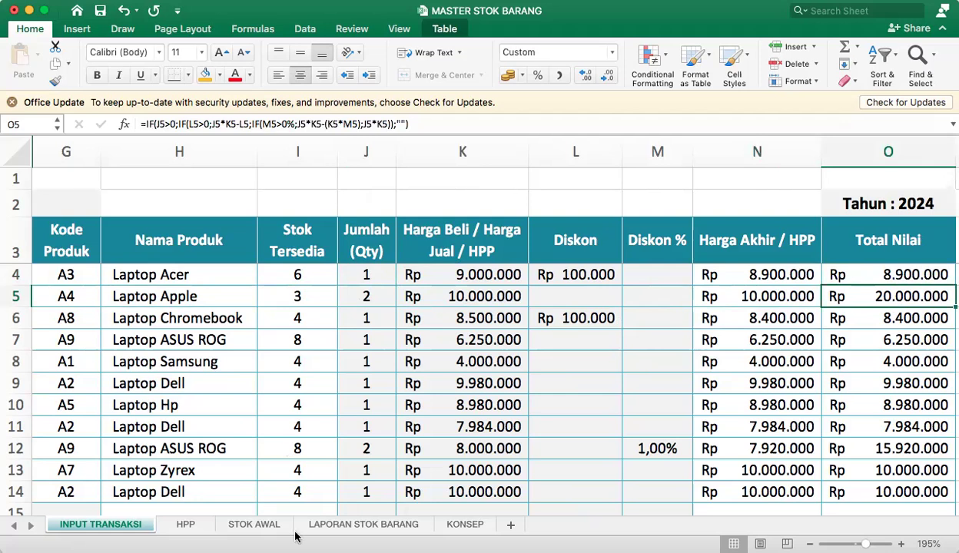
Review the Transaksi types in C5, C6 and C7 of the transaction table.
left_click_drag(297, 318, 77, 342)
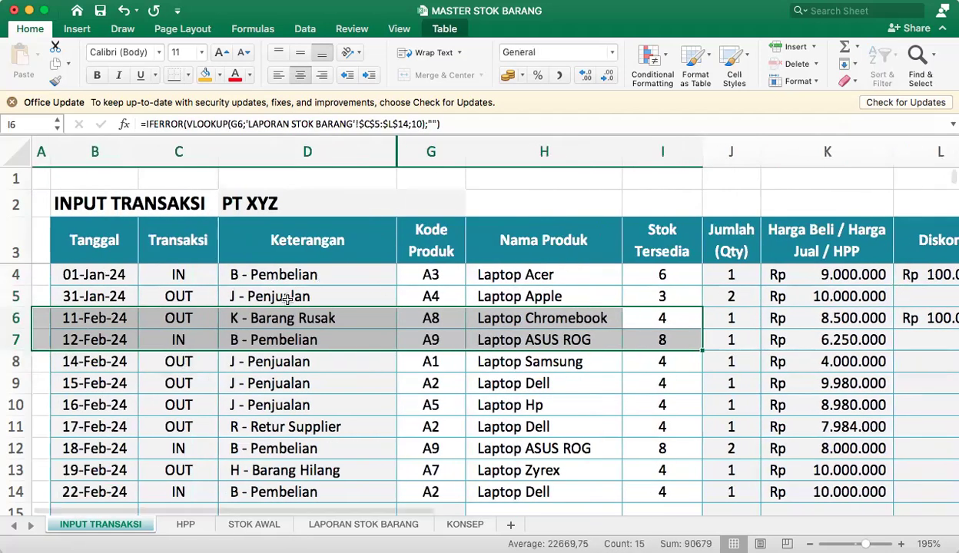
left_click(162, 320)
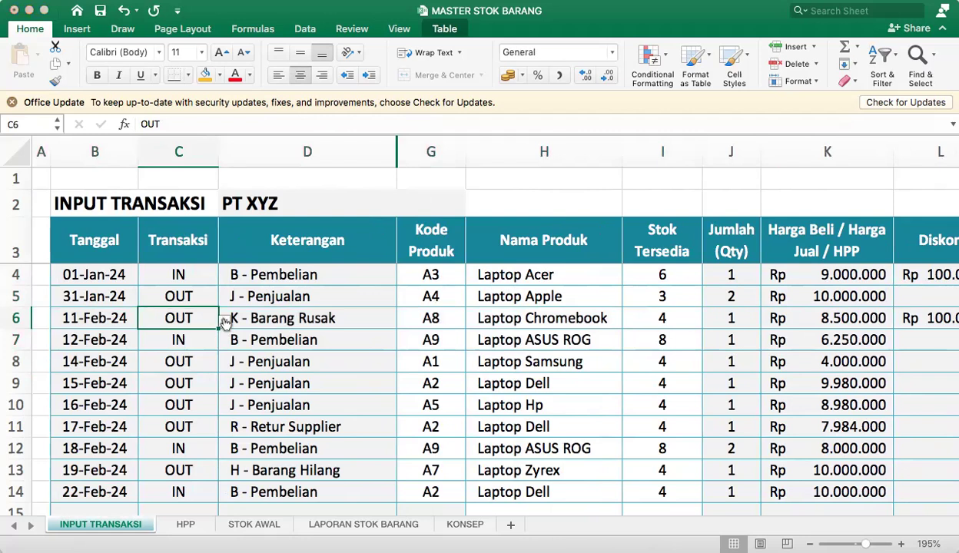
left_click(187, 299)
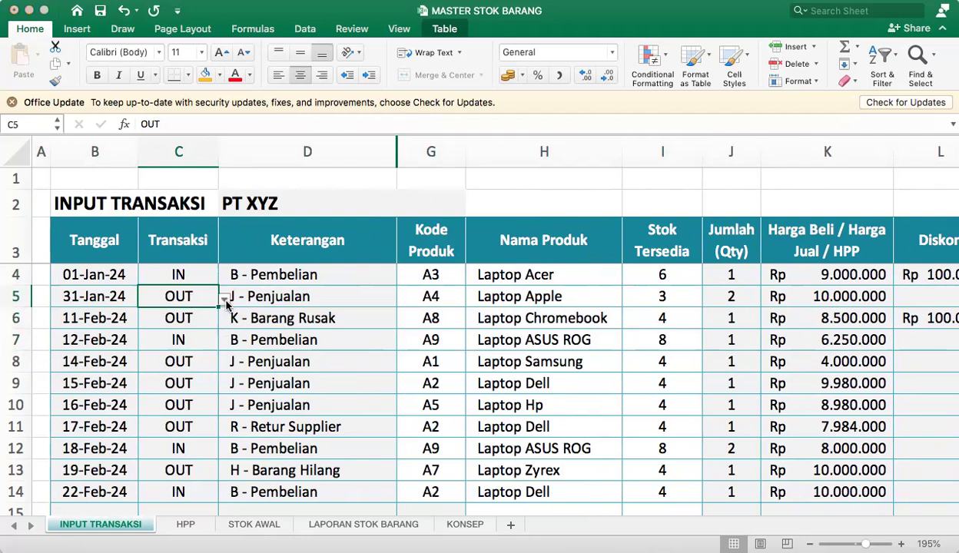
left_click(192, 338)
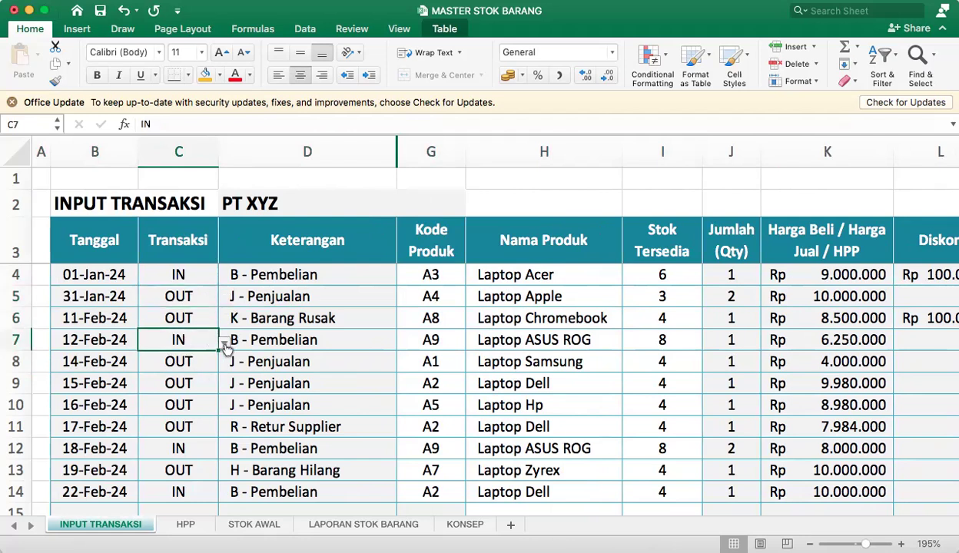
Set the Keterangan in D7 to F - Refund Barang Customer and show its list of choices again.
left_click(338, 345)
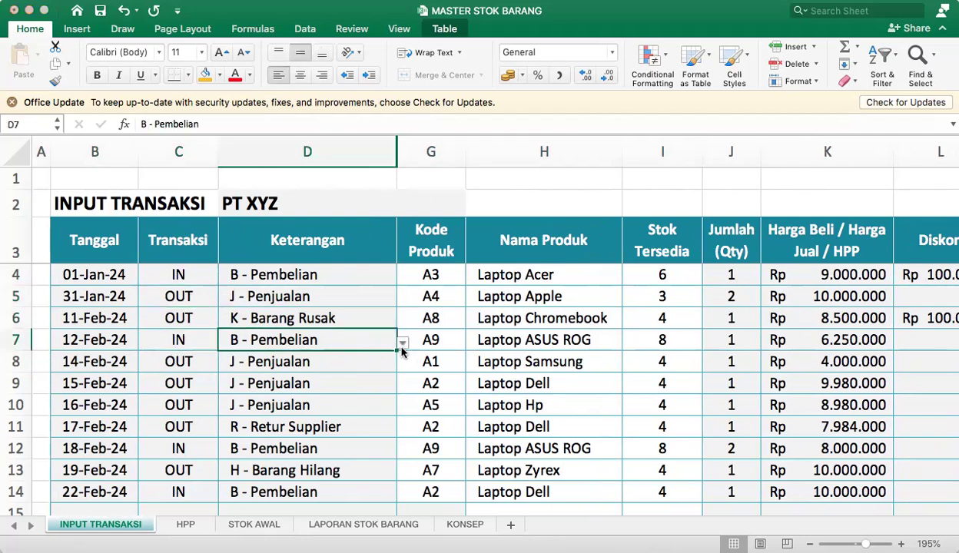
left_click(401, 344)
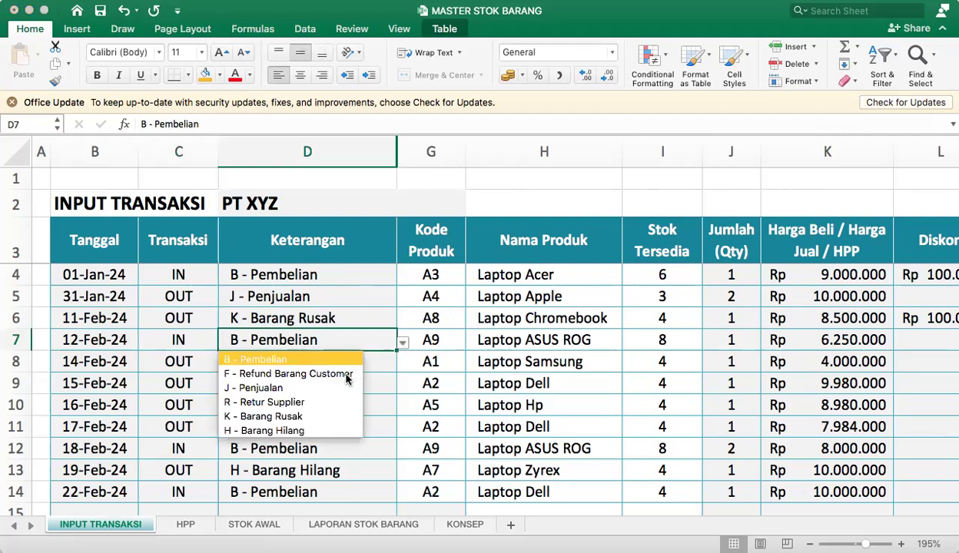
left_click(334, 374)
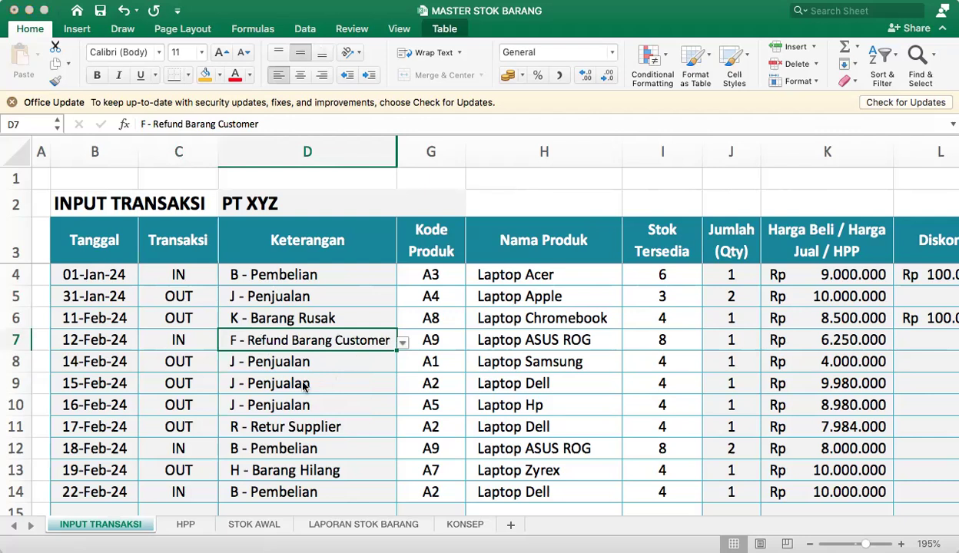
key("alt+Down")
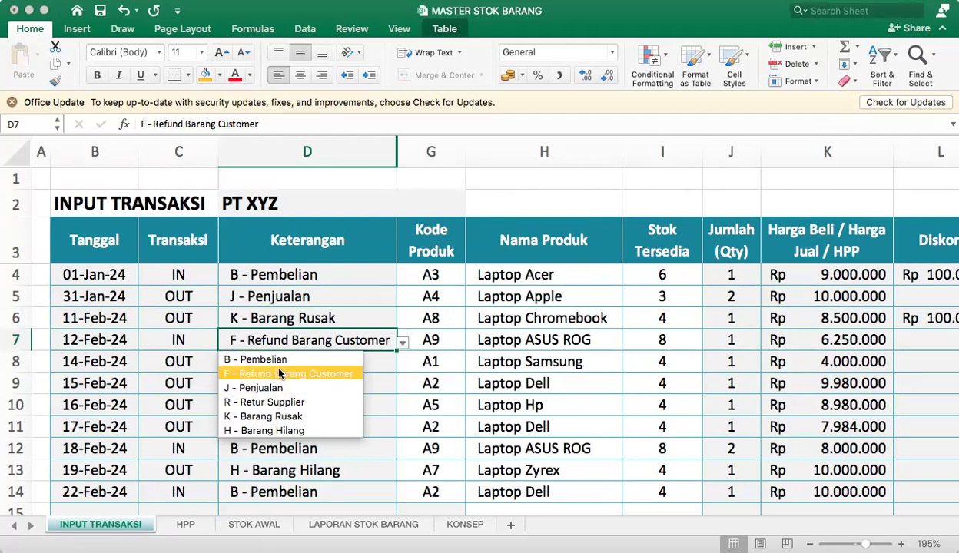
Change the 12-Feb-24 Laptop ASUS ROG transaction in row 7 to OUT with the Keterangan R - Retur Supplier.
left_click(195, 336)
left_click(194, 336)
left_click(156, 375)
left_click(265, 345)
left_click(402, 343)
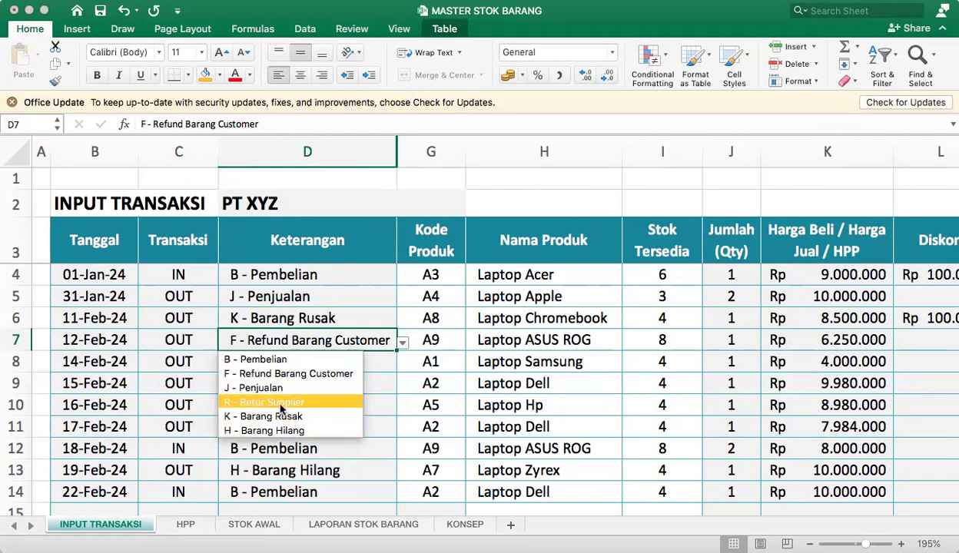
left_click(281, 403)
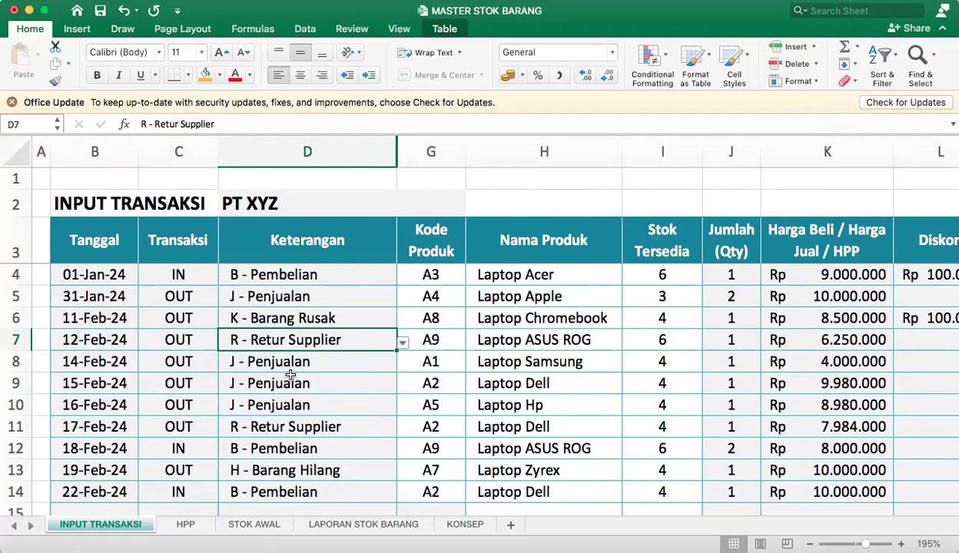
Set the Kode Produk of the 12-Feb-24 transaction in G7 to A1.
left_click(429, 342)
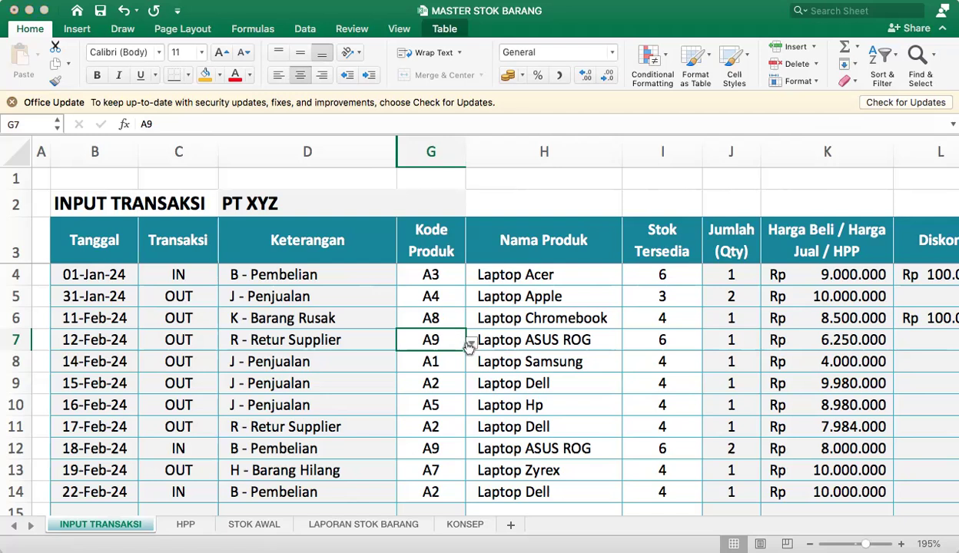
left_click(470, 344)
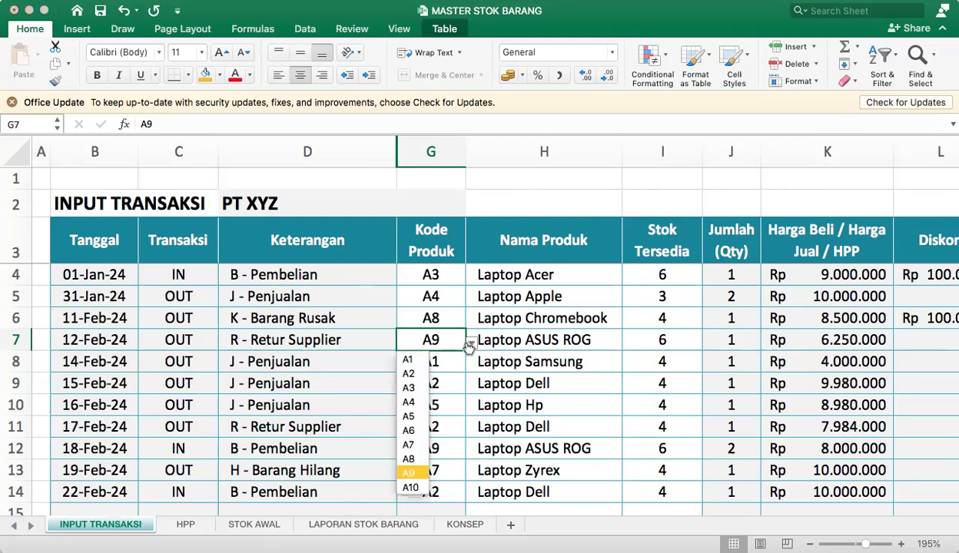
left_click(413, 359)
left_click(736, 338)
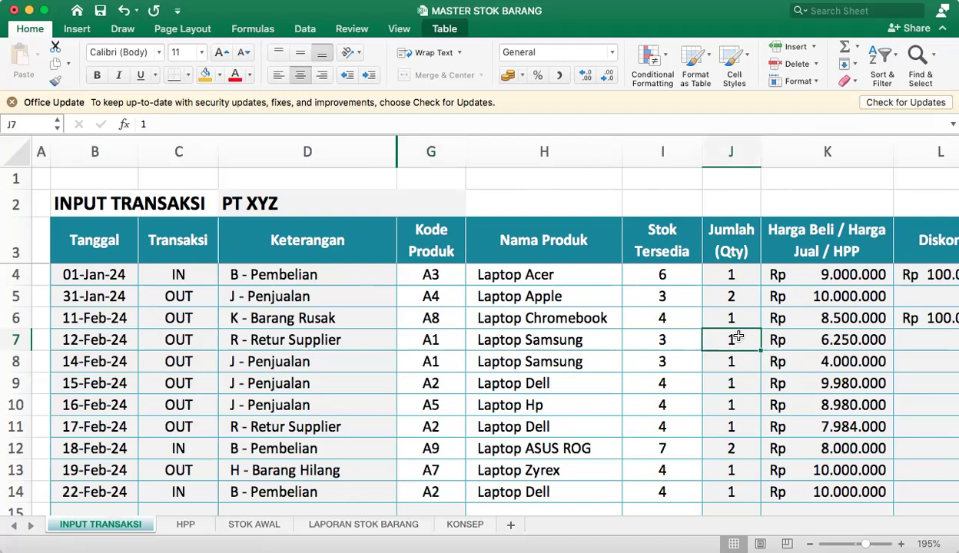
Set the 12-Feb-24 return in row 7 to Kode Produk A3 with a Jumlah of 2, and check its Stok Tersedia.
left_click(445, 340)
left_click(471, 345)
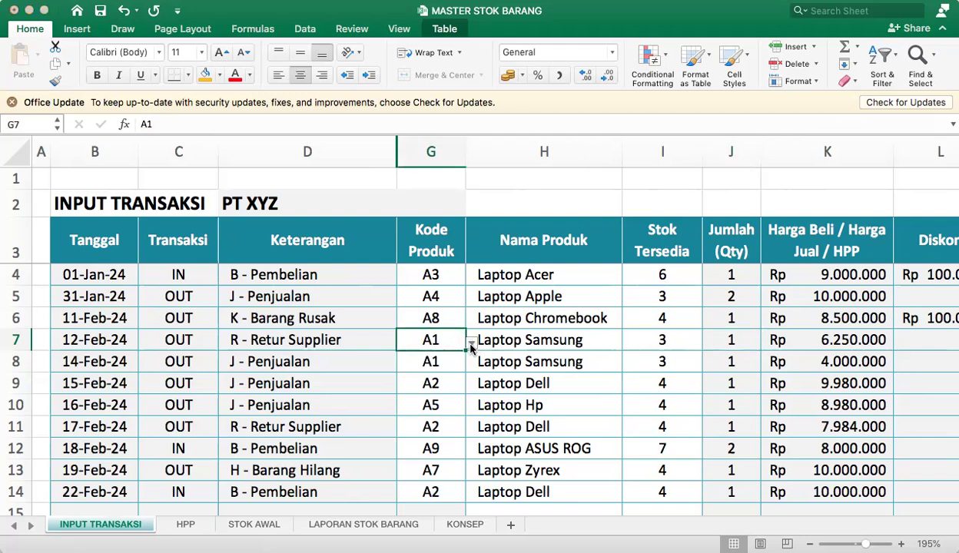
left_click(409, 388)
left_click(762, 338)
left_click(728, 338)
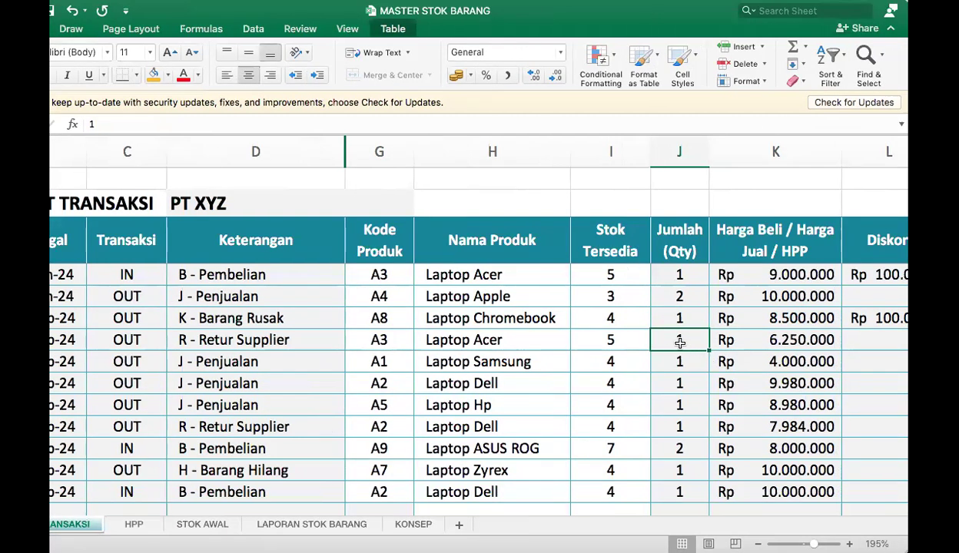
type("2")
left_click(755, 354)
left_click(692, 339)
left_click(613, 340)
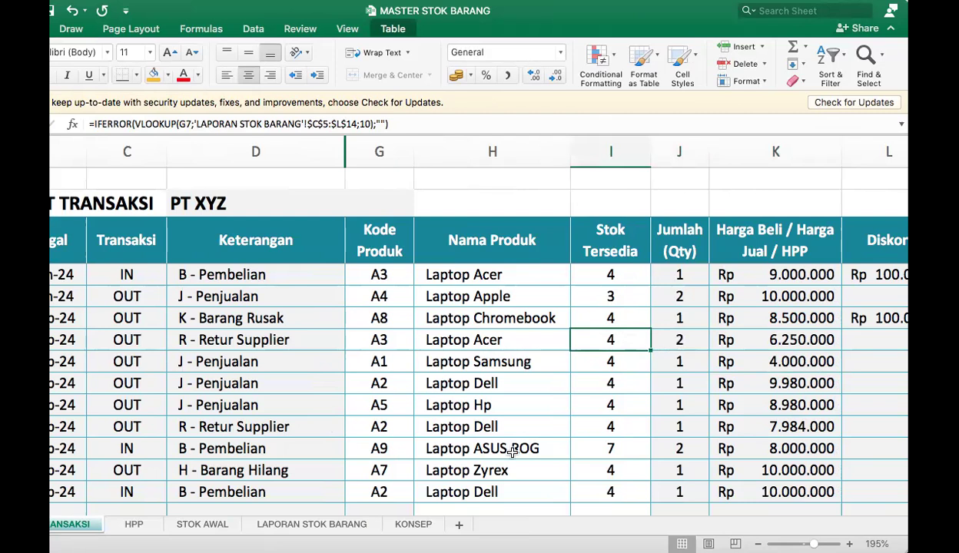
Examine the Laptop Acer row and the R - Retur Supplier column, including I5 for Laptop Samsung, on LAPORAN STOK BARANG.
left_click(311, 524)
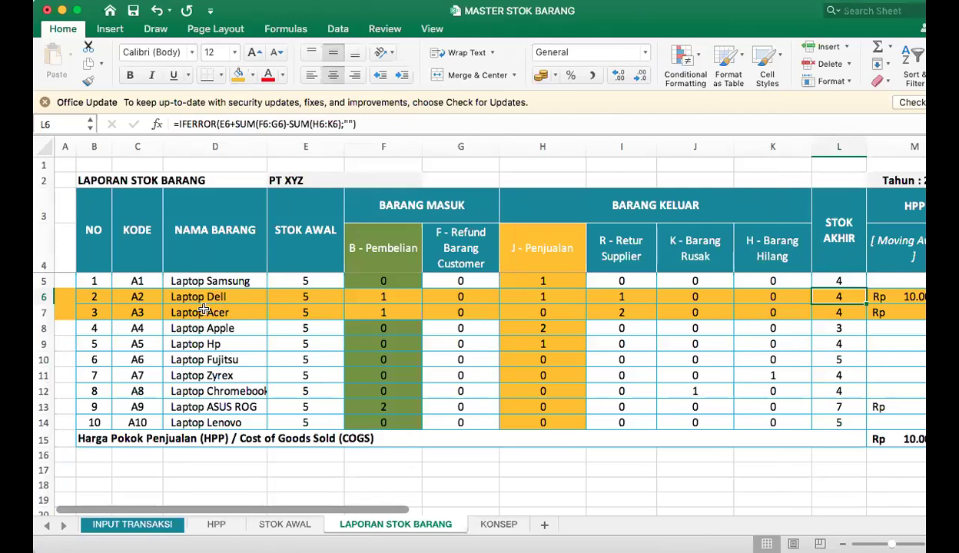
left_click(111, 312)
left_click_drag(83, 312, 284, 306)
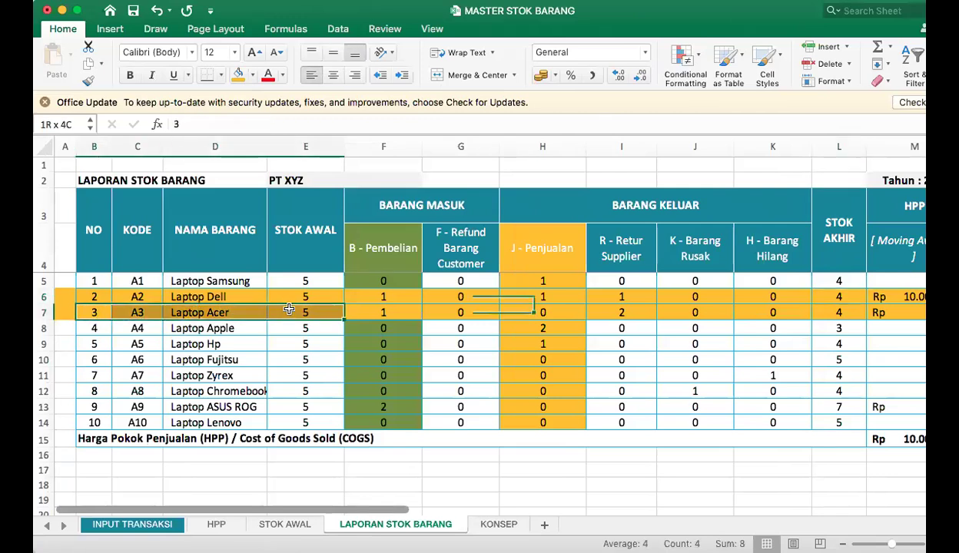
left_click(642, 315)
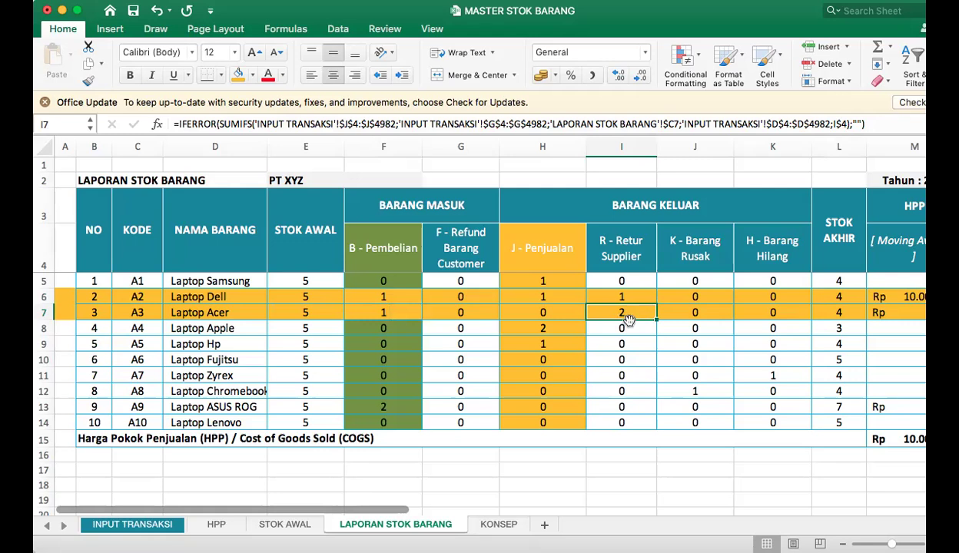
left_click_drag(623, 245, 620, 332)
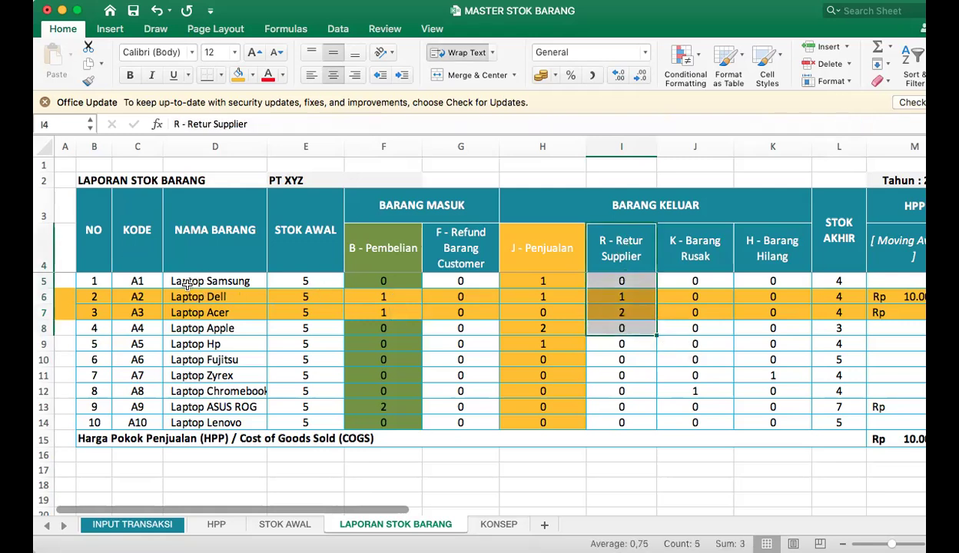
left_click(184, 278)
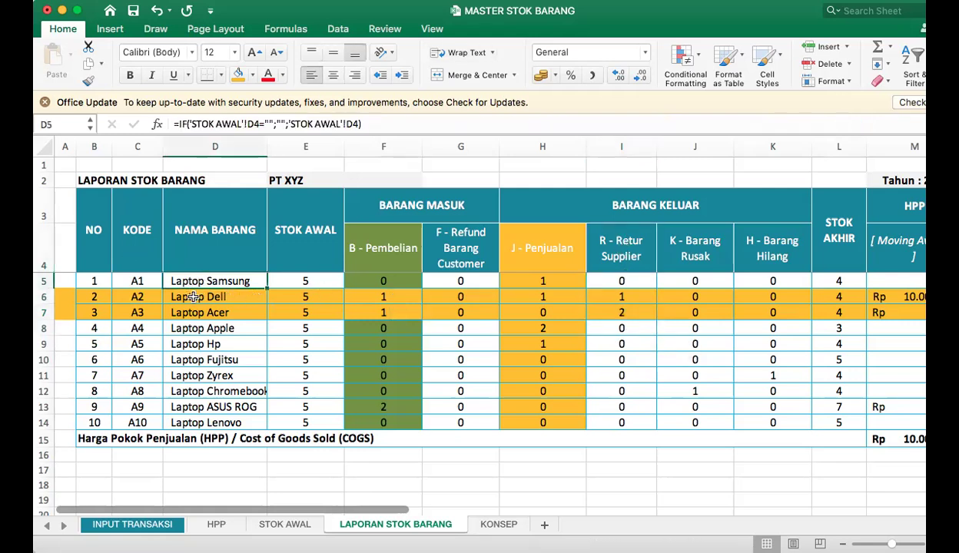
left_click(625, 278)
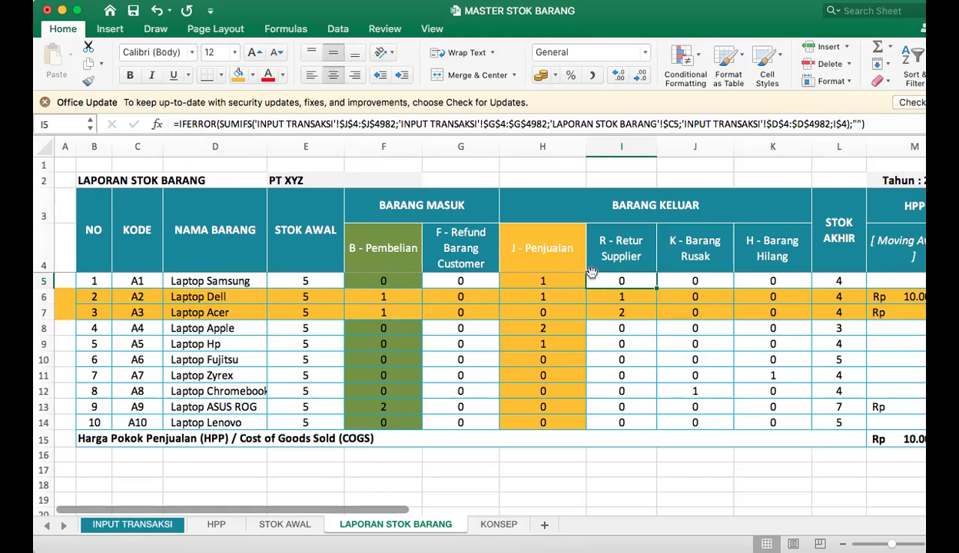
On INPUT TRANSAKSI, set the 15-Feb-24 transaction in row 9 to Kode Produk A3 and its Jumlah to 3.
left_click(129, 525)
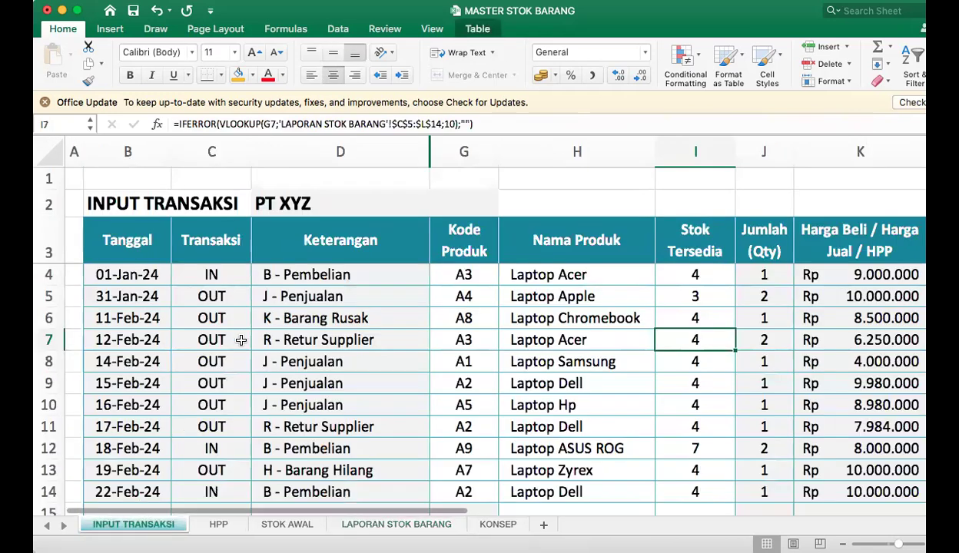
left_click(219, 375)
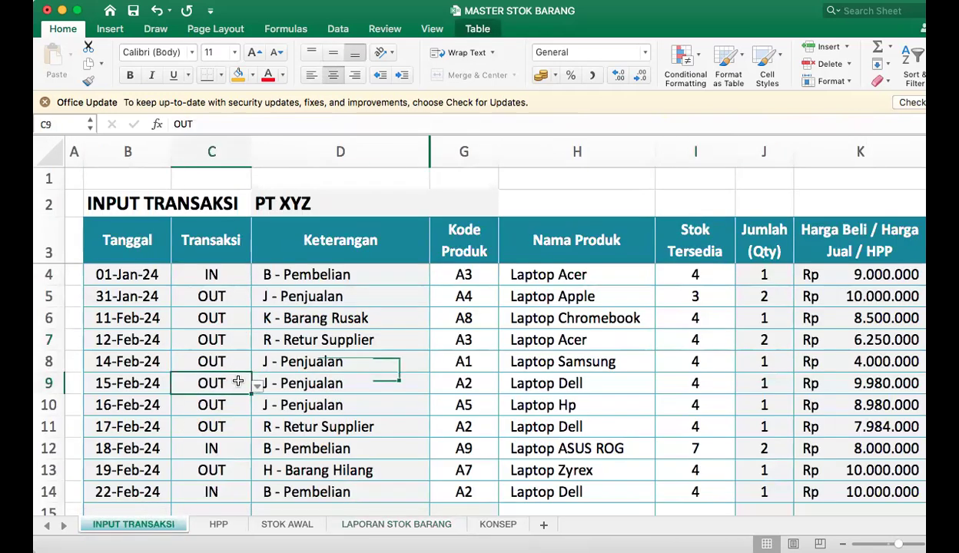
left_click(326, 384)
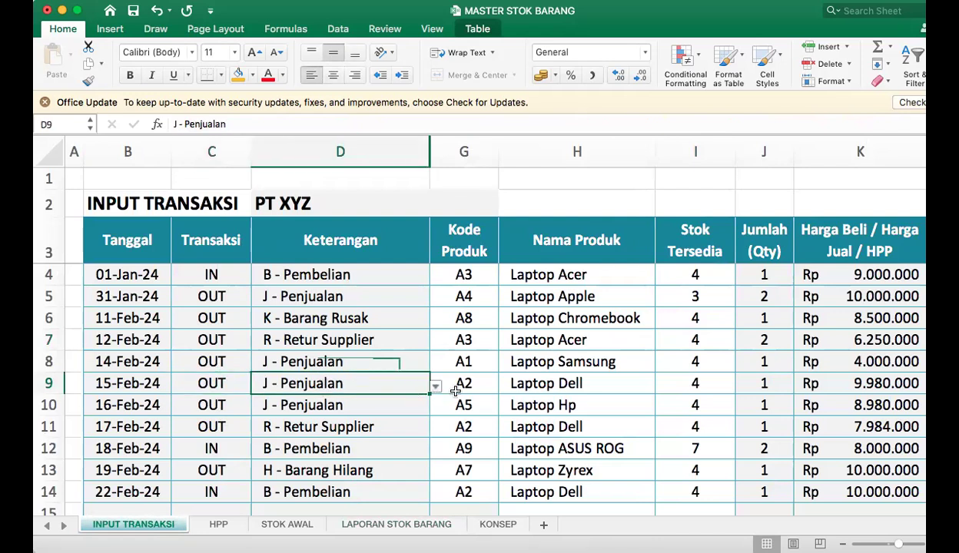
left_click(493, 386)
left_click(504, 386)
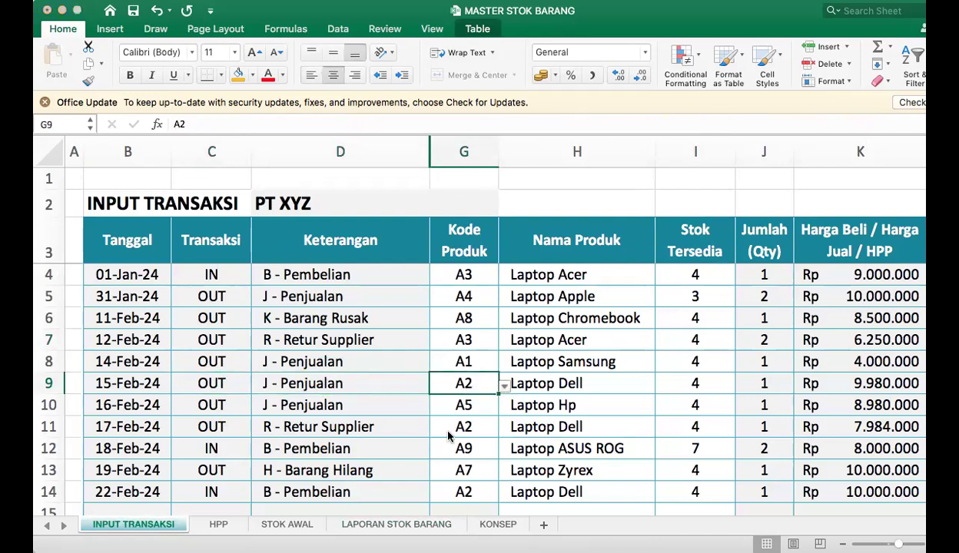
left_click(445, 432)
left_click(757, 384)
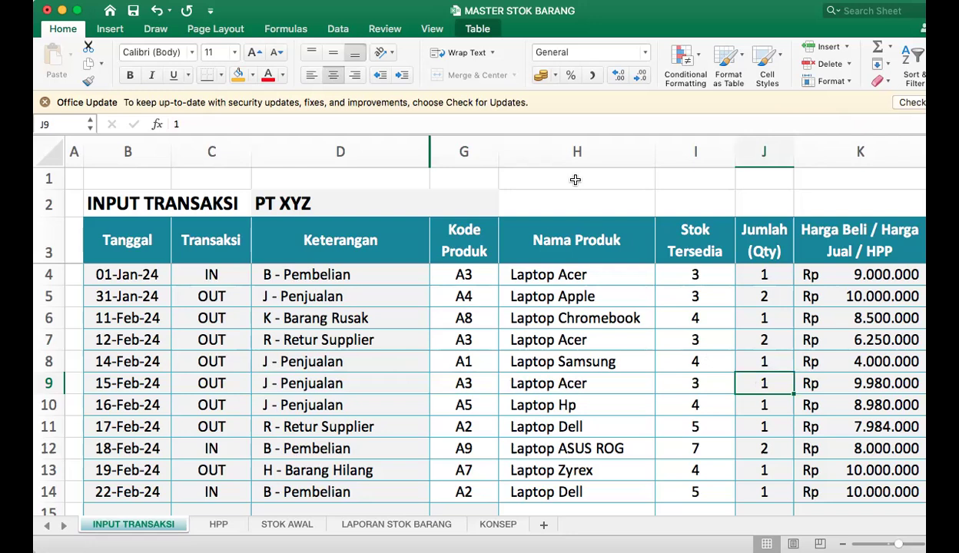
type("3")
left_click(730, 402)
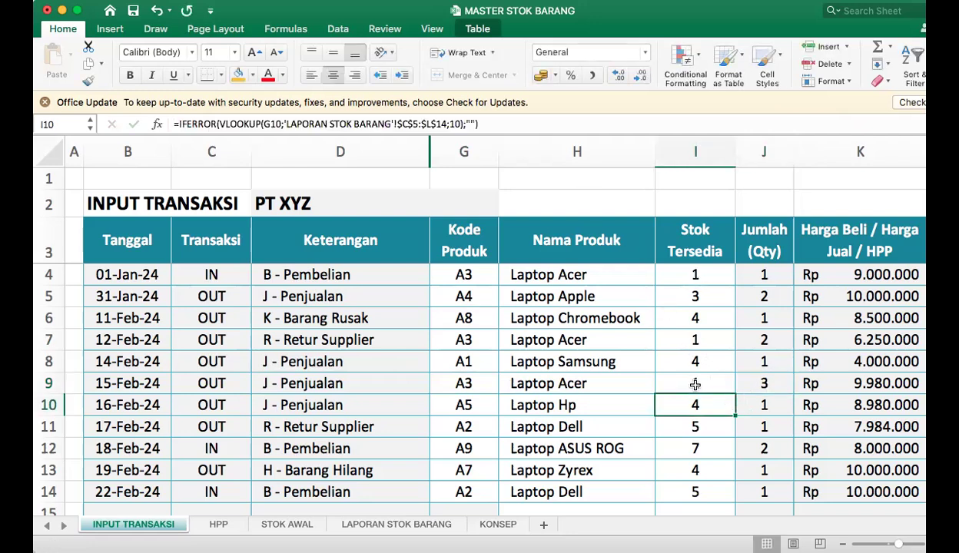
Check the R - Retur Supplier figure for Laptop Dell on LAPORAN STOK BARANG, and return to INPUT TRANSAKSI.
left_click(396, 524)
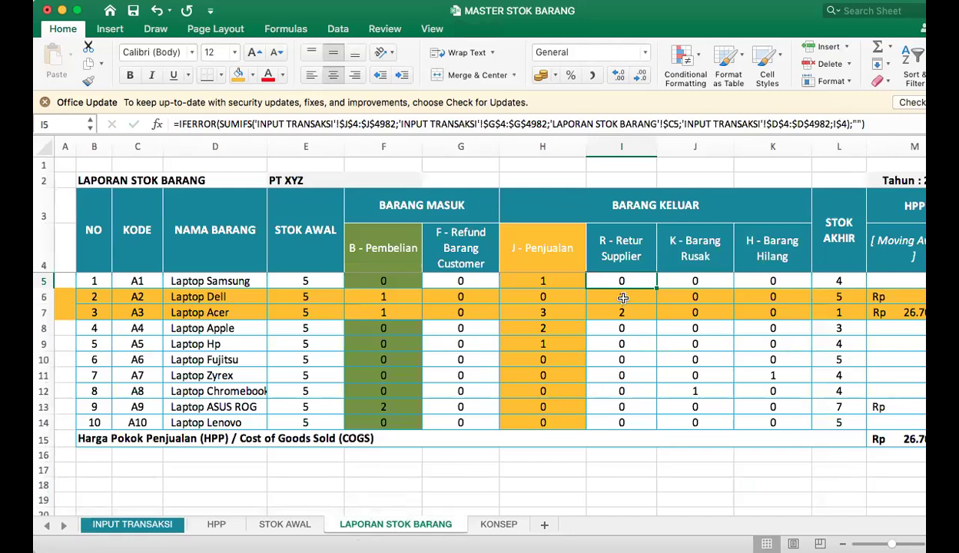
left_click(607, 294)
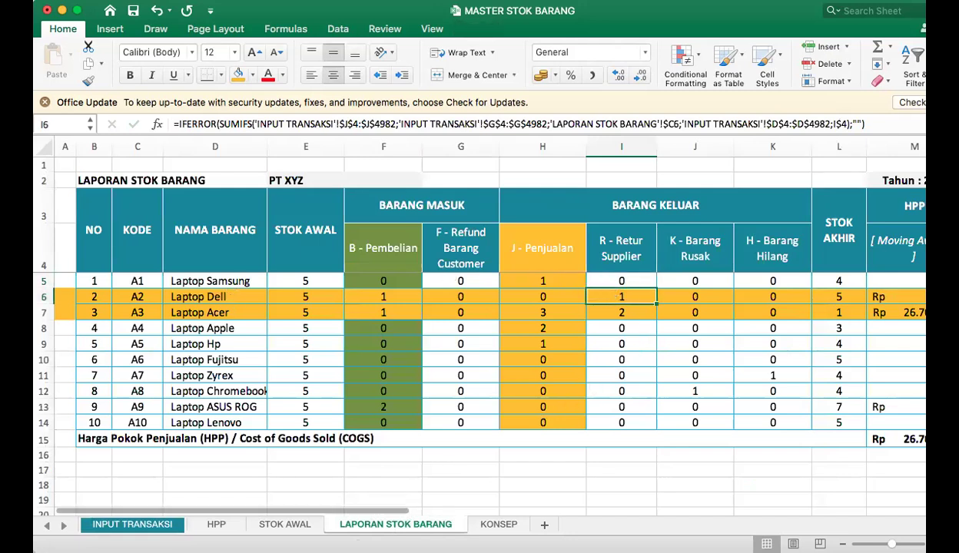
left_click(132, 525)
Change the Kode Produk of the 15-Feb-24 transaction in G9 to A1.
left_click(319, 355)
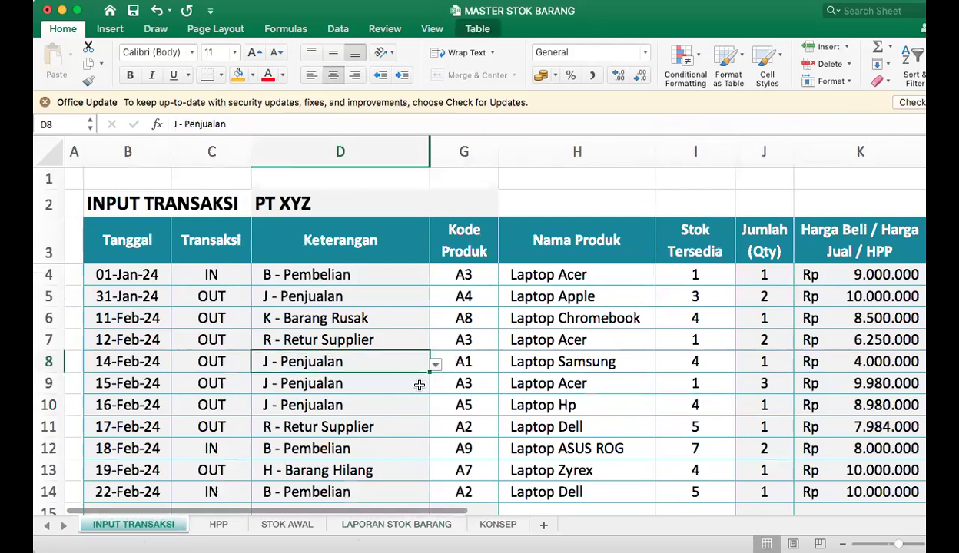
left_click(484, 384)
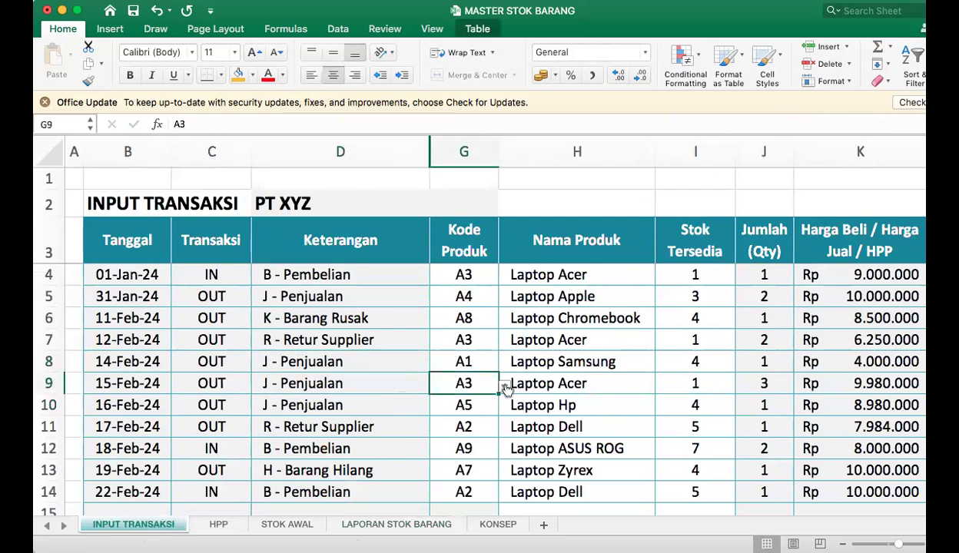
left_click(504, 387)
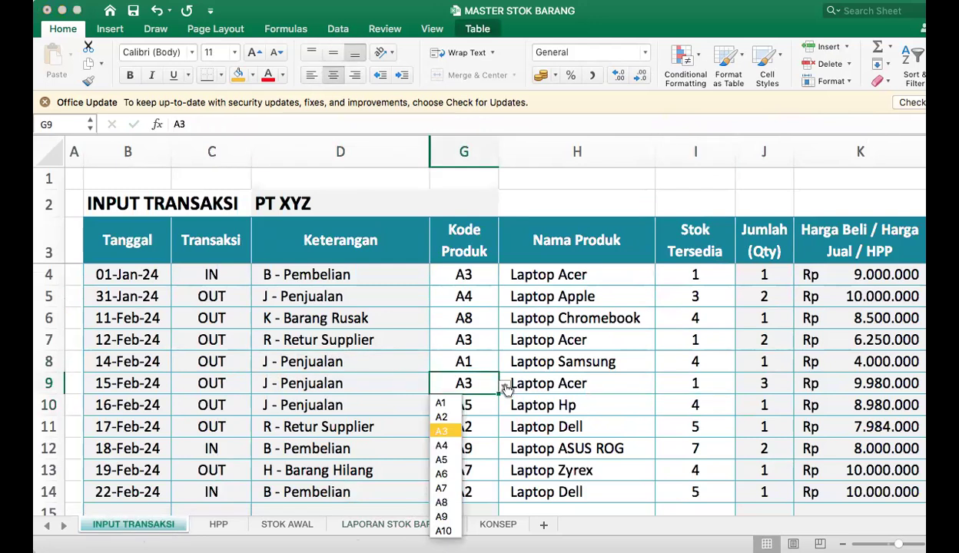
left_click(441, 402)
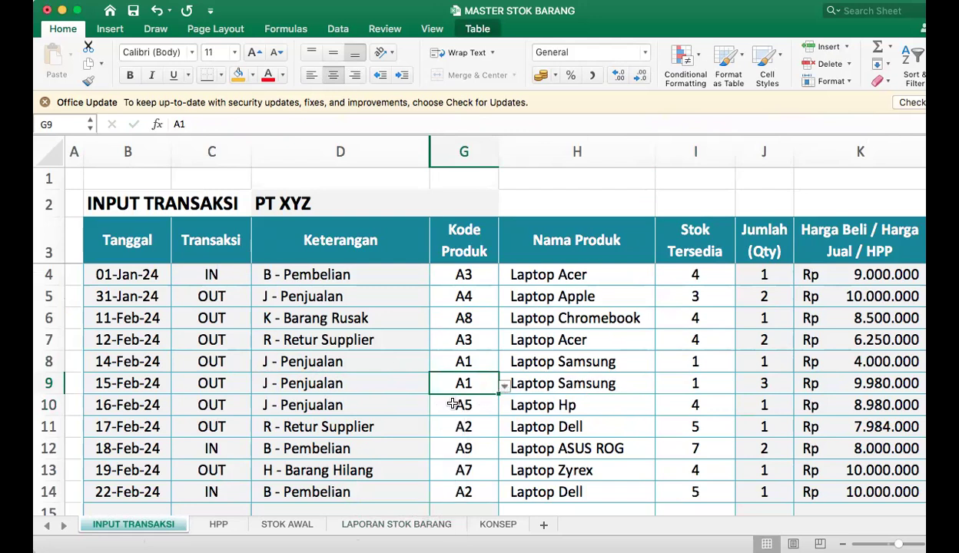
left_click(769, 381)
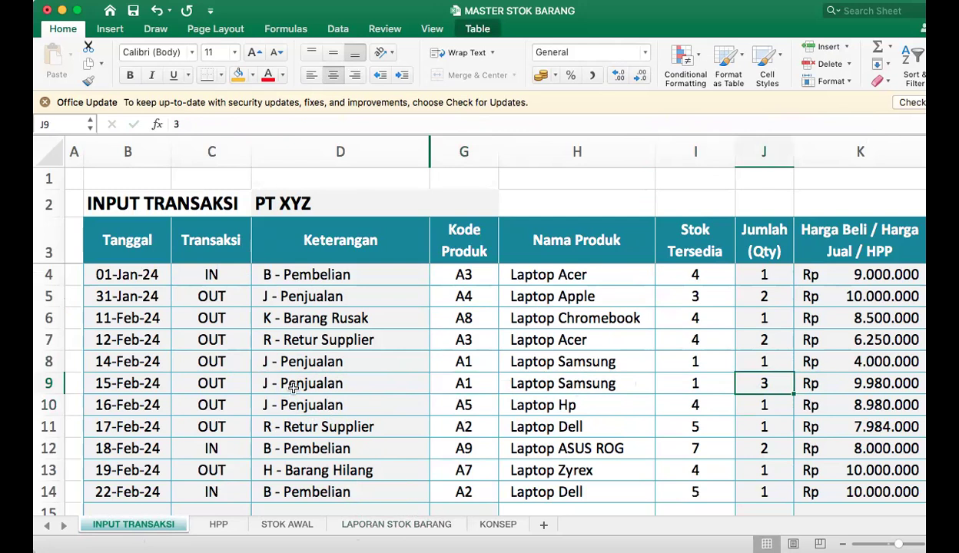
Set the Keterangan in D9 to R - Retur Supplier, and review the row's transaction type, product and quantity.
left_click(387, 386)
left_click(435, 386)
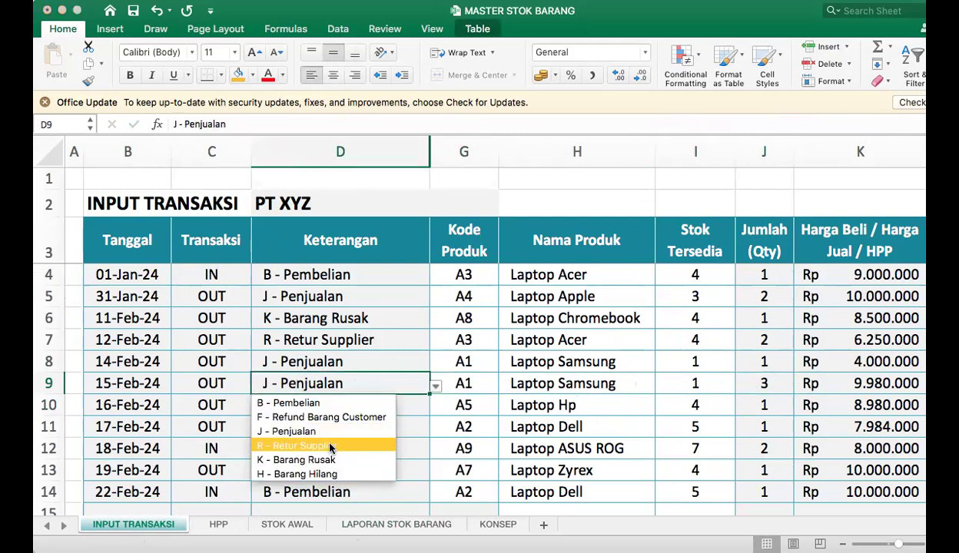
left_click(328, 445)
left_click_drag(199, 382, 344, 387)
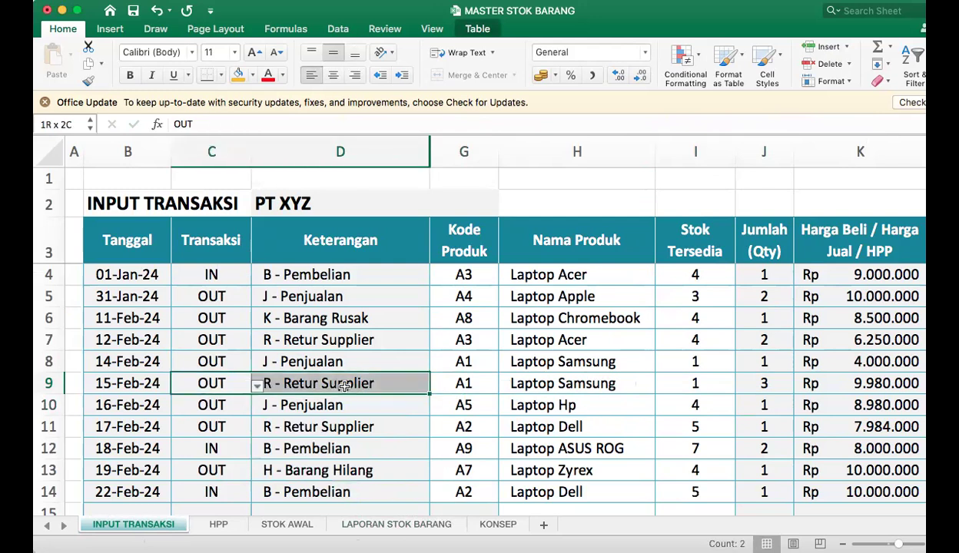
left_click(343, 385)
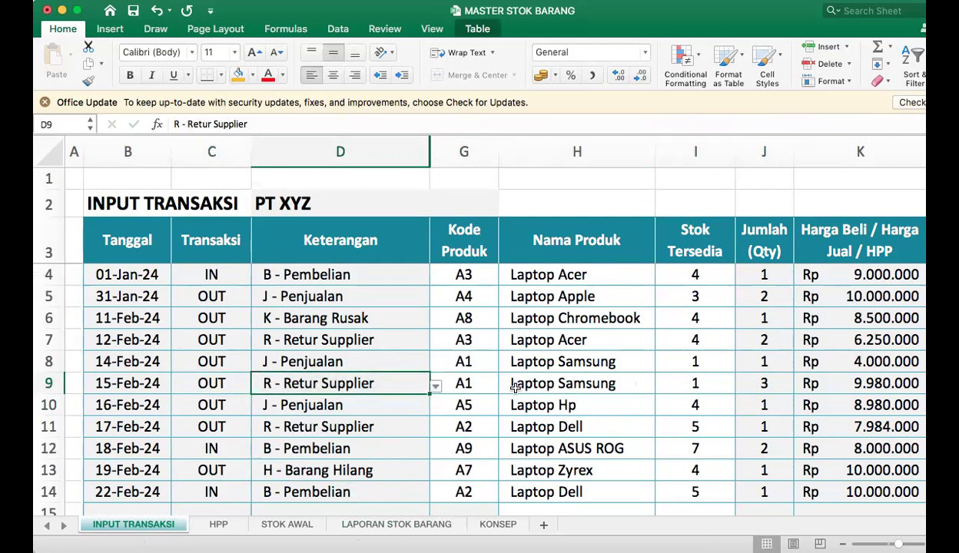
left_click(565, 387)
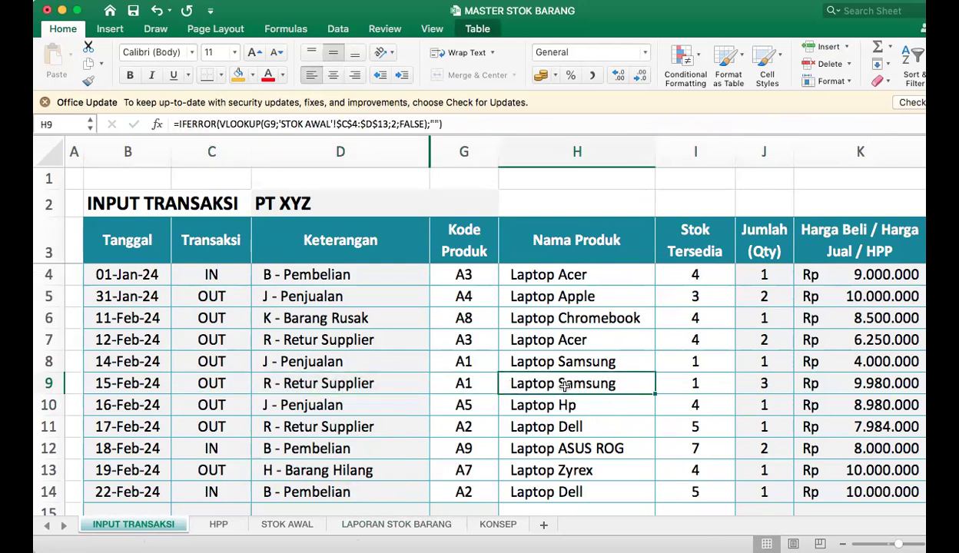
left_click(768, 384)
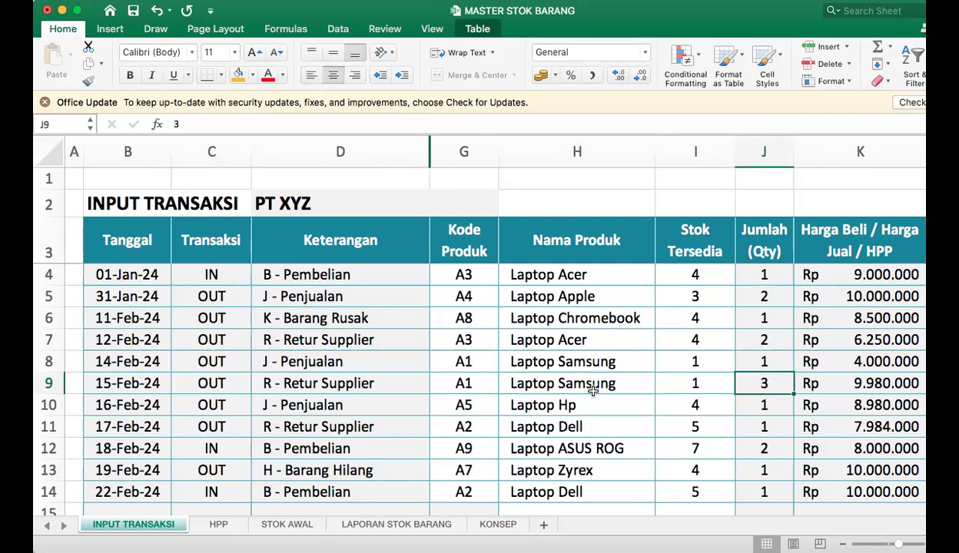
Fill the R - Retur Supplier cell I5 of Laptop Samsung with orange on LAPORAN STOK BARANG.
left_click(436, 525)
left_click(630, 282)
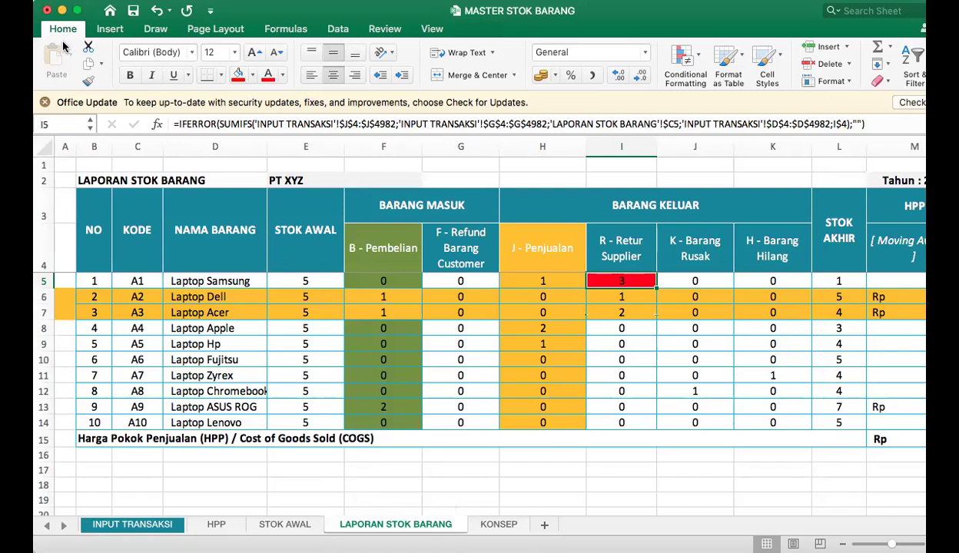
left_click(251, 75)
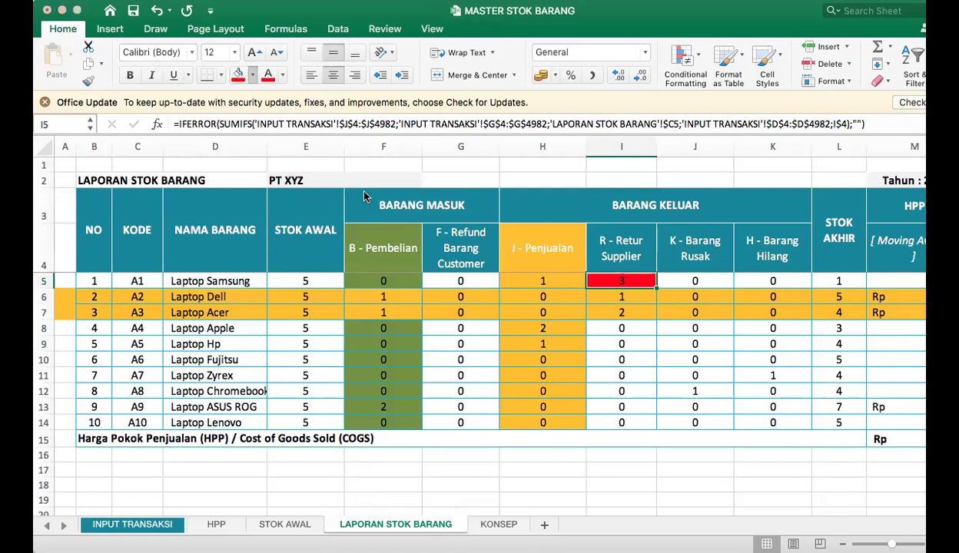
left_click(668, 374)
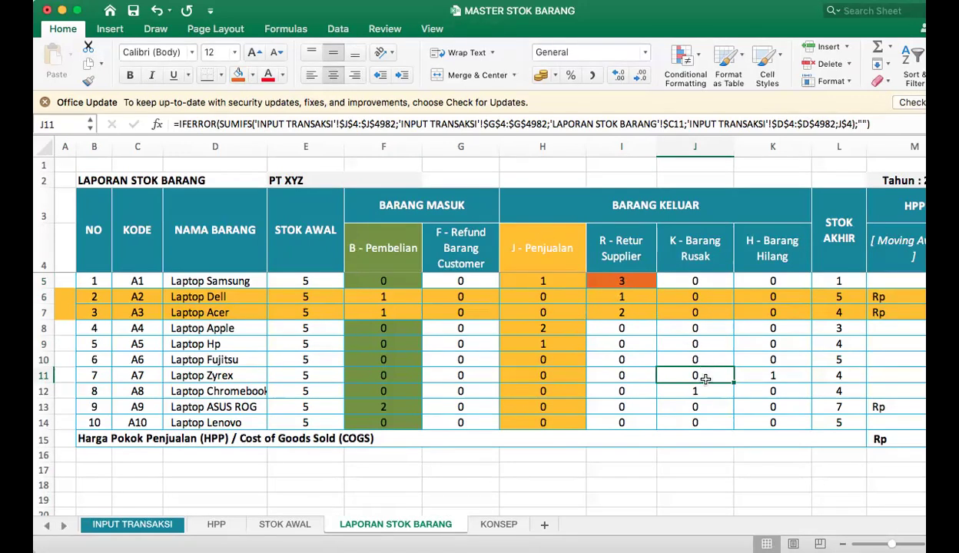
Trace the Laptop Lenovo row to K - Barang Rusak in J14, and return to the end of the transactions on INPUT TRANSAKSI.
left_click_drag(136, 421, 694, 425)
left_click(694, 425)
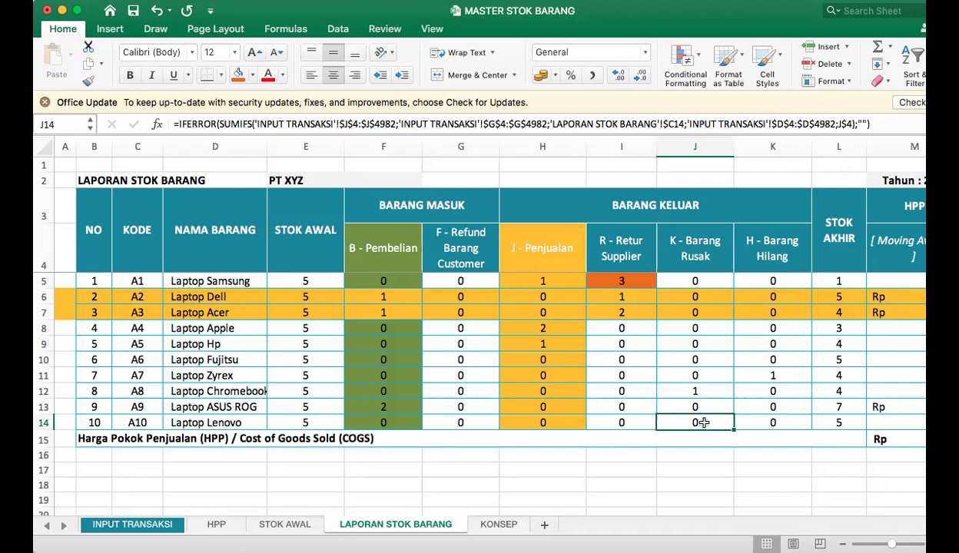
left_click(122, 527)
scroll(396, 454, "down", 1)
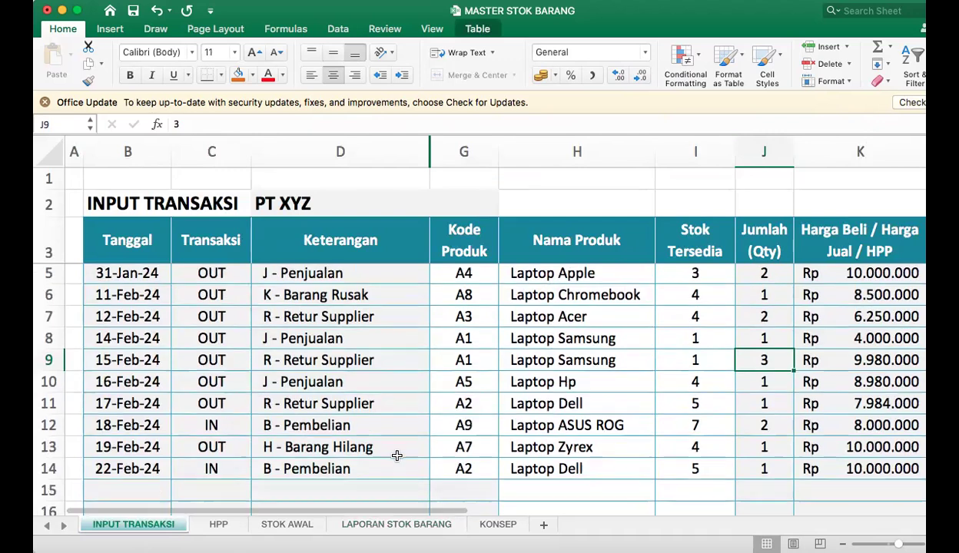
Set the Keterangan of the 17-Feb-24 transaction in D11 to K - Barang Rusak.
scroll(409, 442, "up", 2)
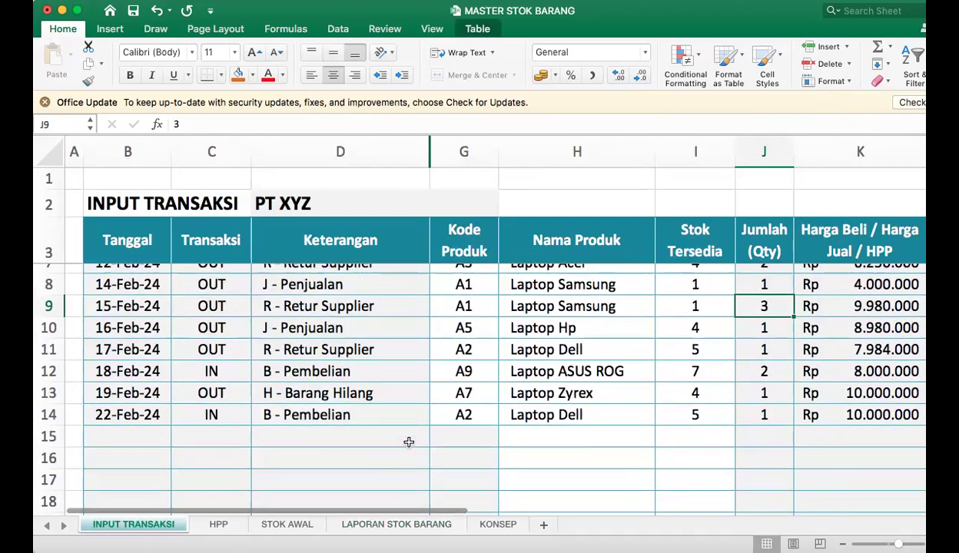
left_click(463, 414)
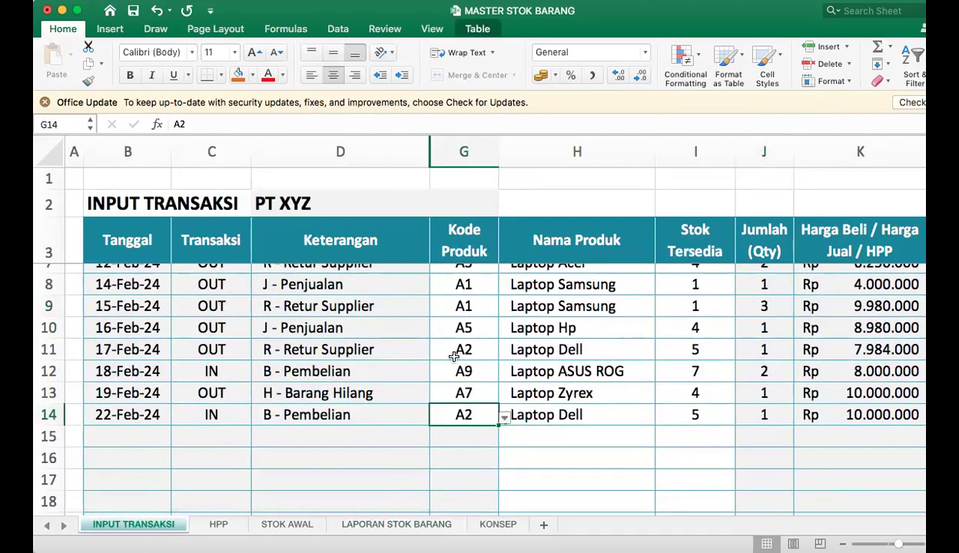
left_click(305, 350)
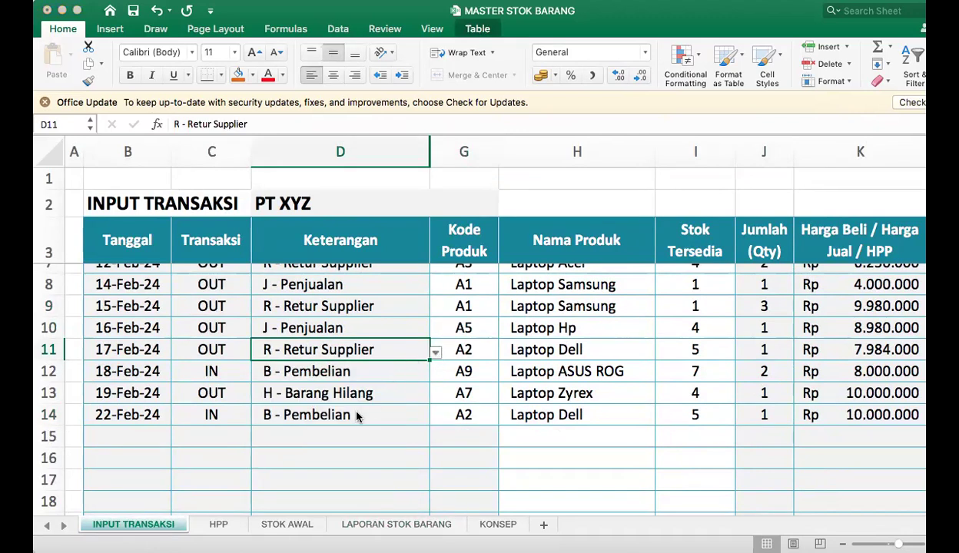
key("alt+Down")
left_click(336, 439)
Change the Kode Produk in G11 to A10, and review the row's product name and quantity.
left_click(491, 351)
key("alt+Down")
left_click(443, 505)
left_click(563, 346)
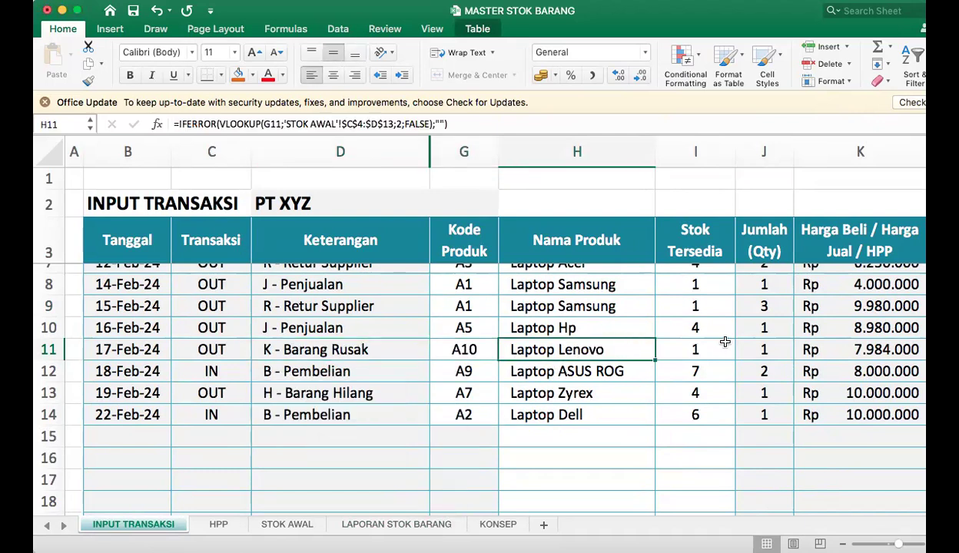
left_click(778, 355)
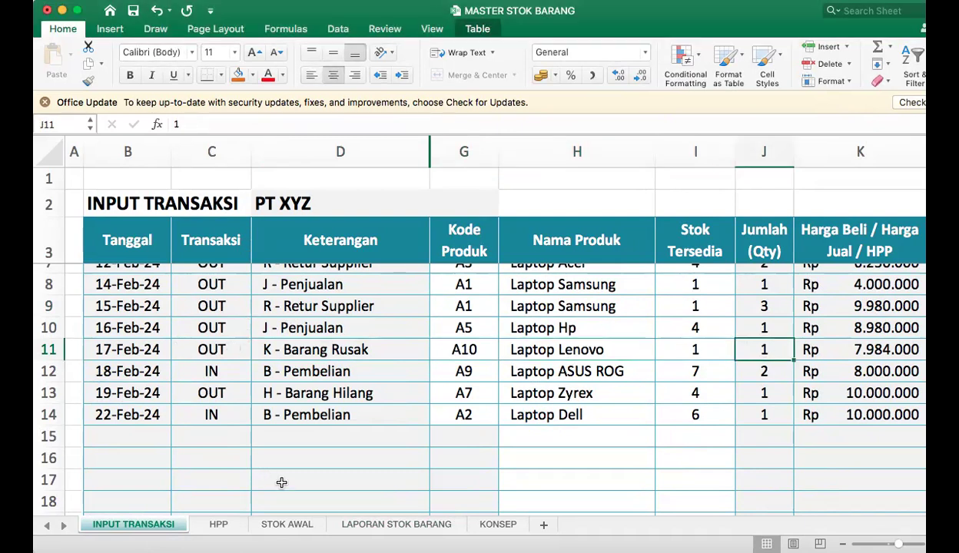
On LAPORAN STOK BARANG, fill Laptop Lenovo's K - Barang Rusak cell J14 and the Laptop Apple row A8:K8 with orange.
left_click(397, 524)
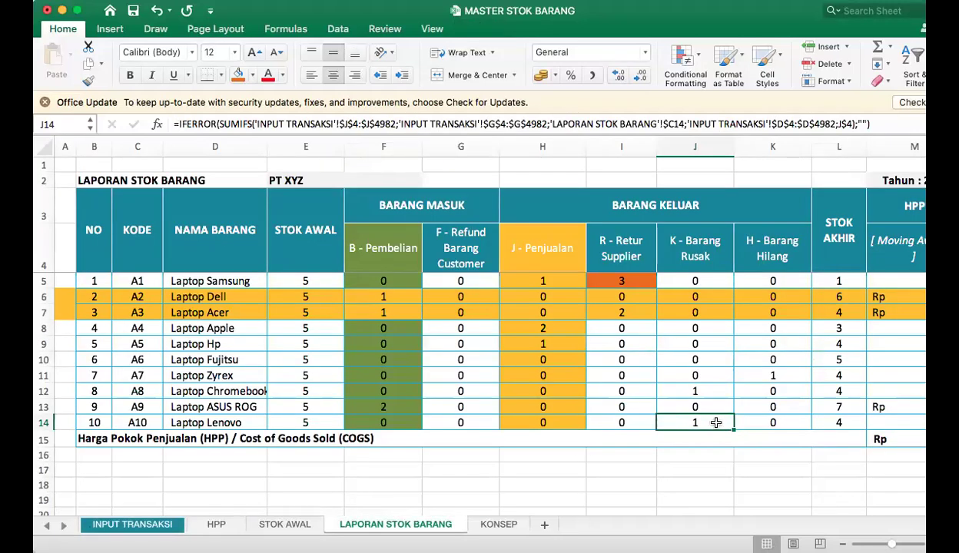
left_click(235, 74)
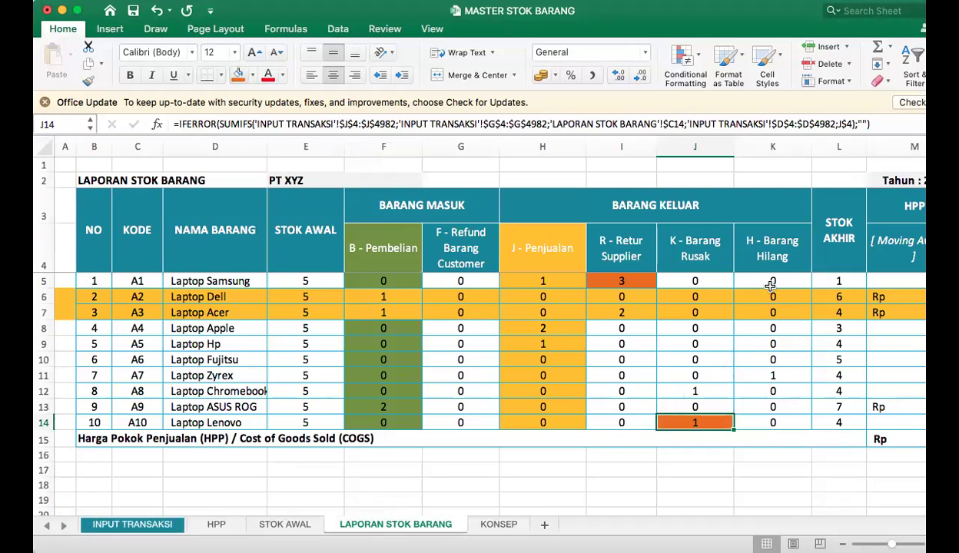
left_click(209, 328)
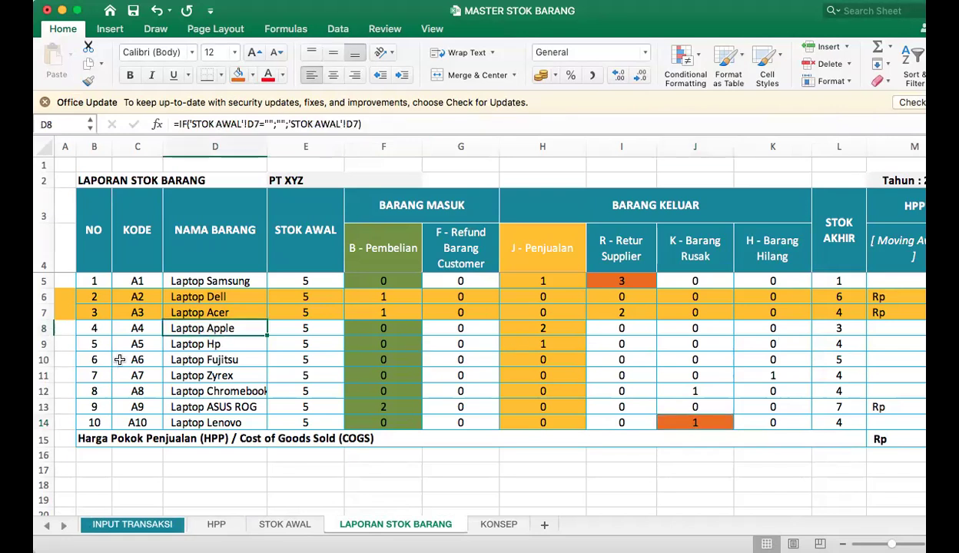
left_click_drag(66, 328, 509, 322)
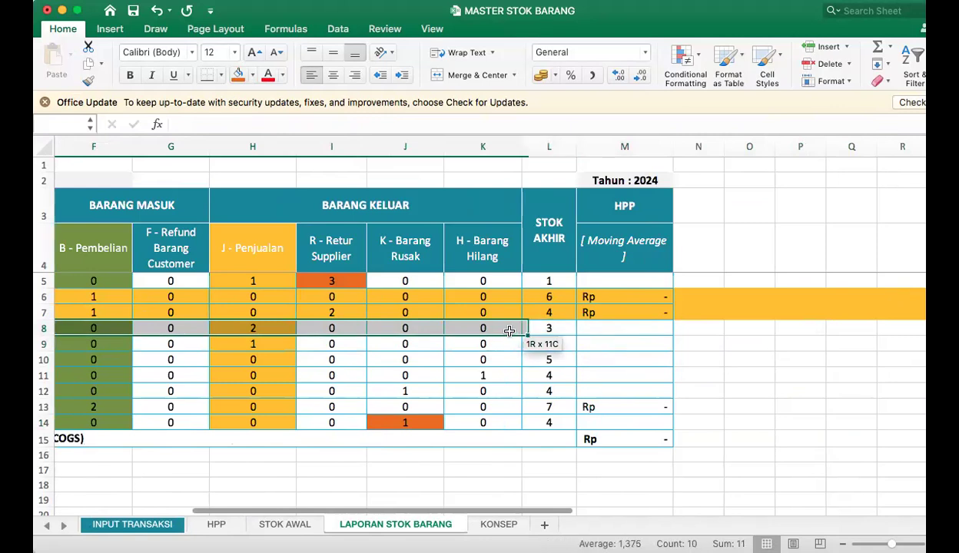
left_click(237, 75)
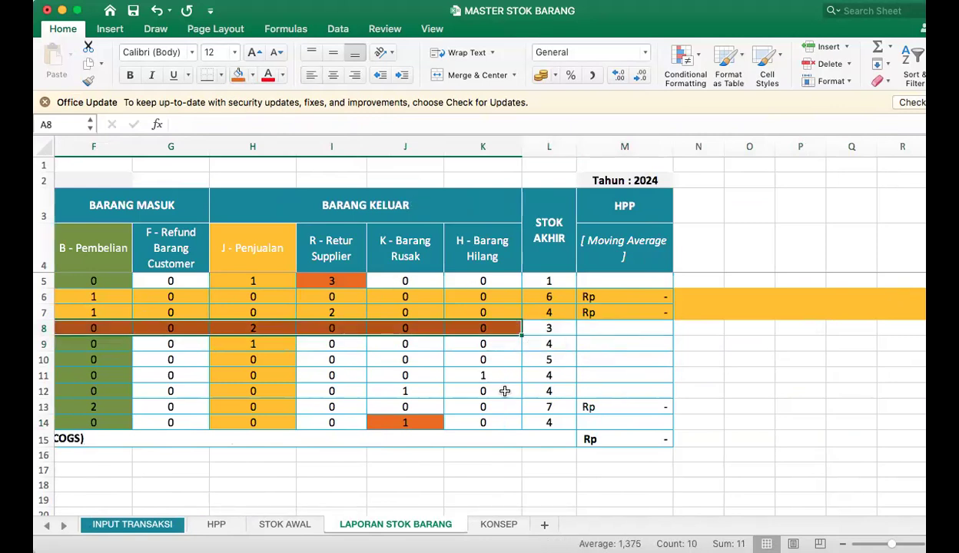
left_click(492, 373)
left_click(487, 330)
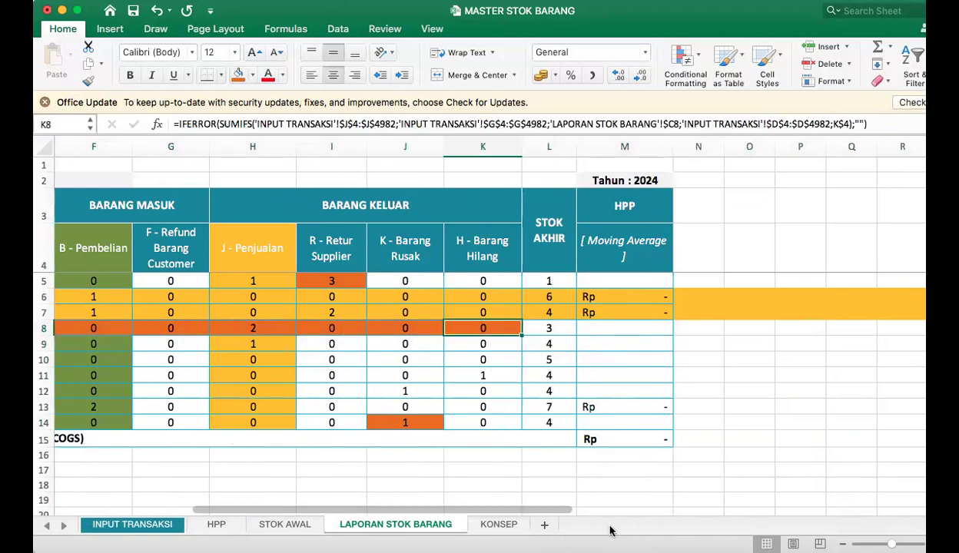
left_click_drag(462, 513, 377, 514)
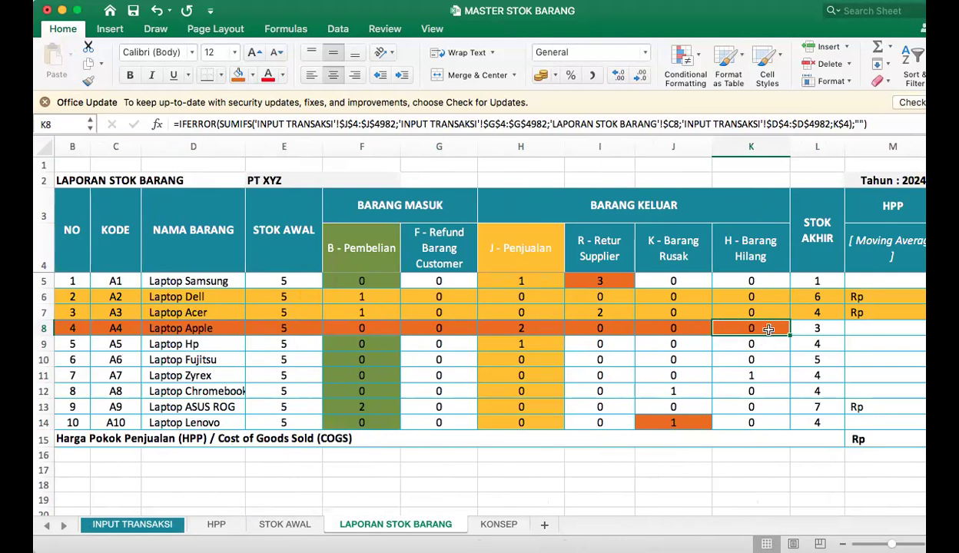
Set the Keterangan of the 16-Feb-24 transaction in D10 on INPUT TRANSAKSI to H - Barang Hilang.
left_click(130, 526)
left_click(225, 347)
left_click(346, 340)
left_click(436, 343)
left_click(337, 428)
Look up Laptop Apple's code on LAPORAN STOK BARANG and change the Kode Produk in G10 on INPUT TRANSAKSI to A4.
left_click(493, 339)
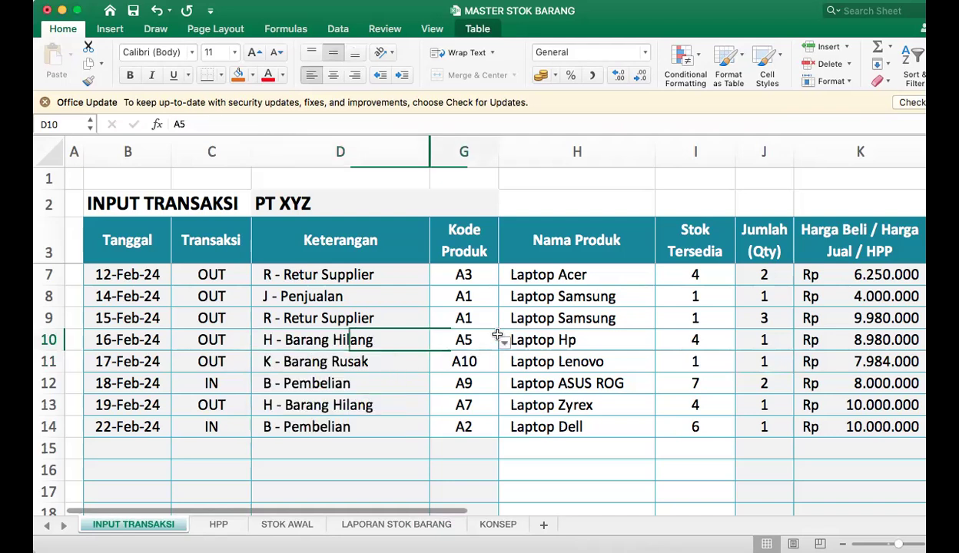
left_click(392, 526)
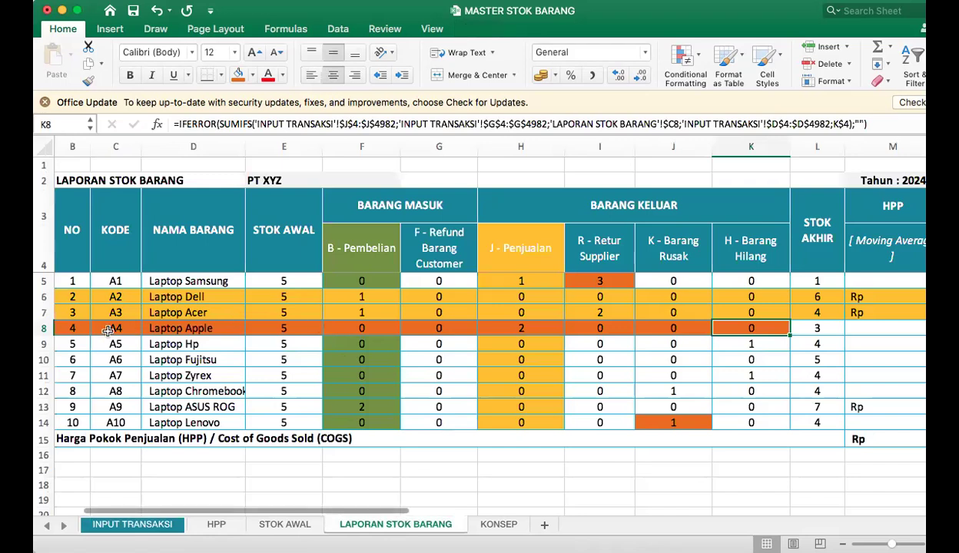
left_click(124, 524)
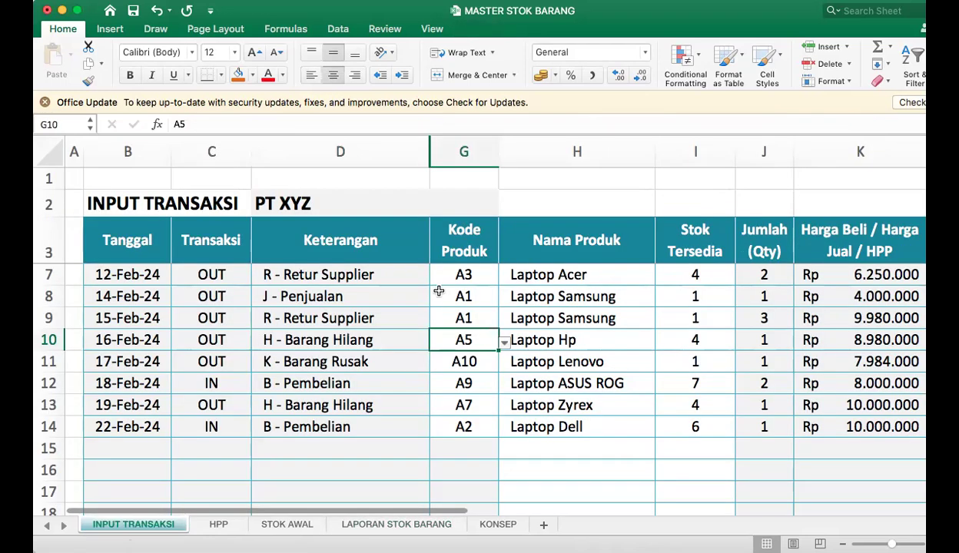
left_click(504, 343)
left_click(587, 341)
Enter 1 as the Jumlah (Qty) in J10, and check Laptop Apple's H - Barang Hilang cell on LAPORAN STOK BARANG.
left_click(774, 340)
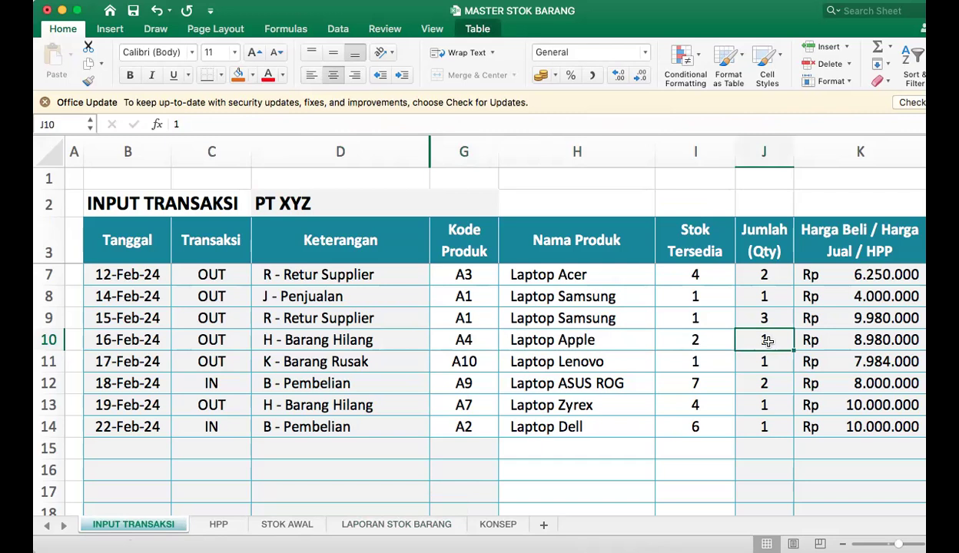
type("1")
left_click(780, 382)
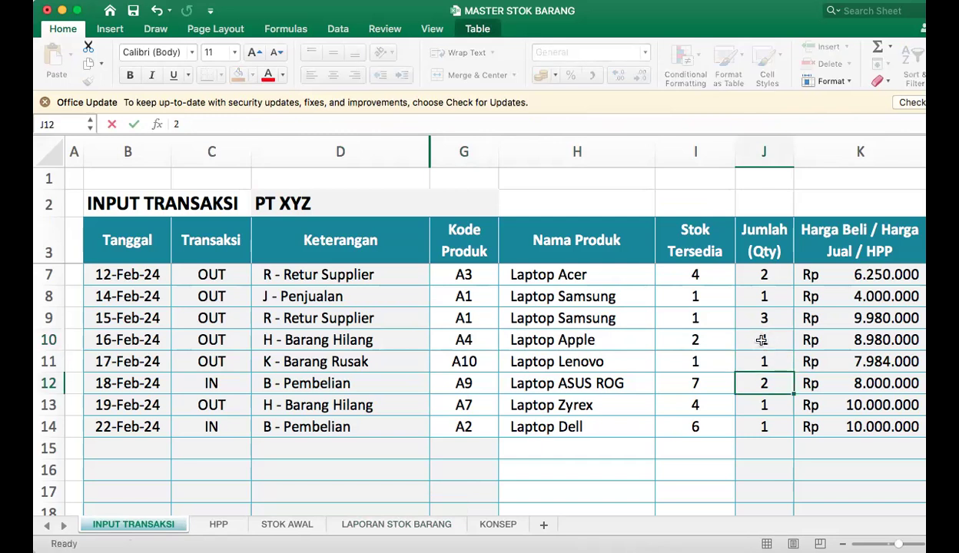
left_click(739, 338)
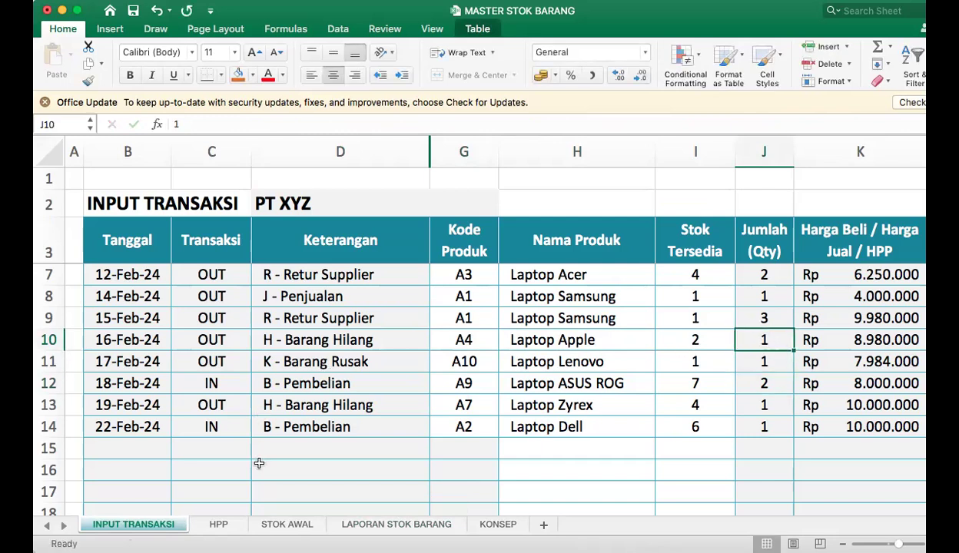
left_click(399, 523)
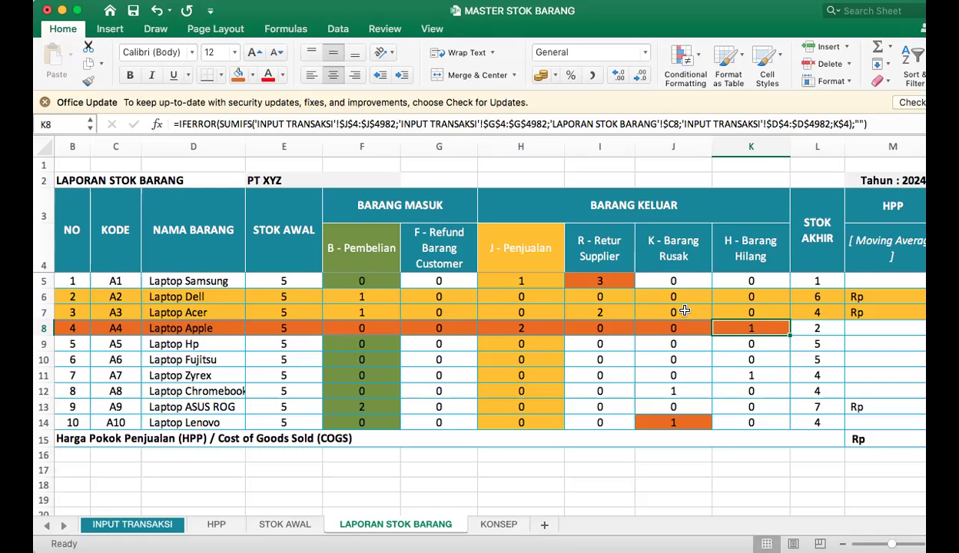
left_click(459, 284)
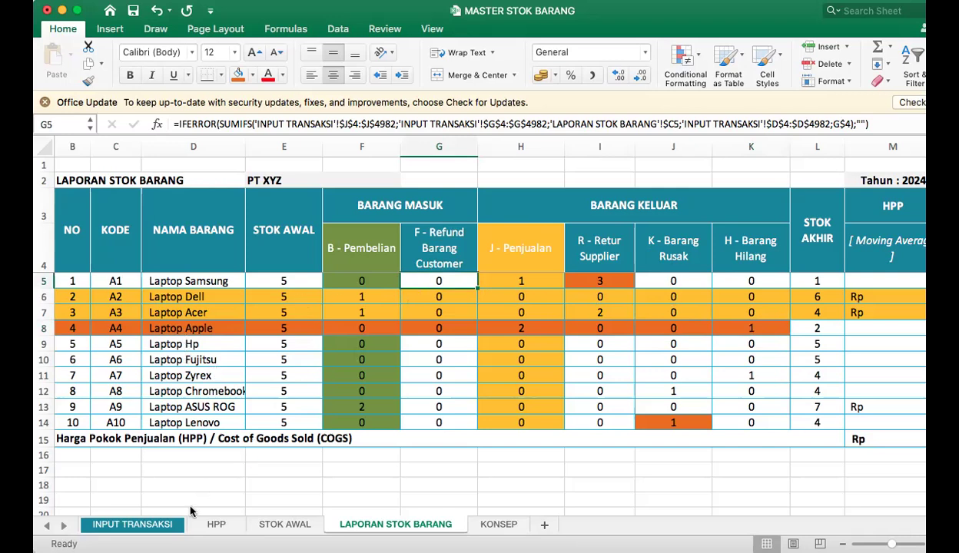
Set the Transaksi type of the 31-Jan-24 row in C5 on INPUT TRANSAKSI to IN.
left_click(140, 524)
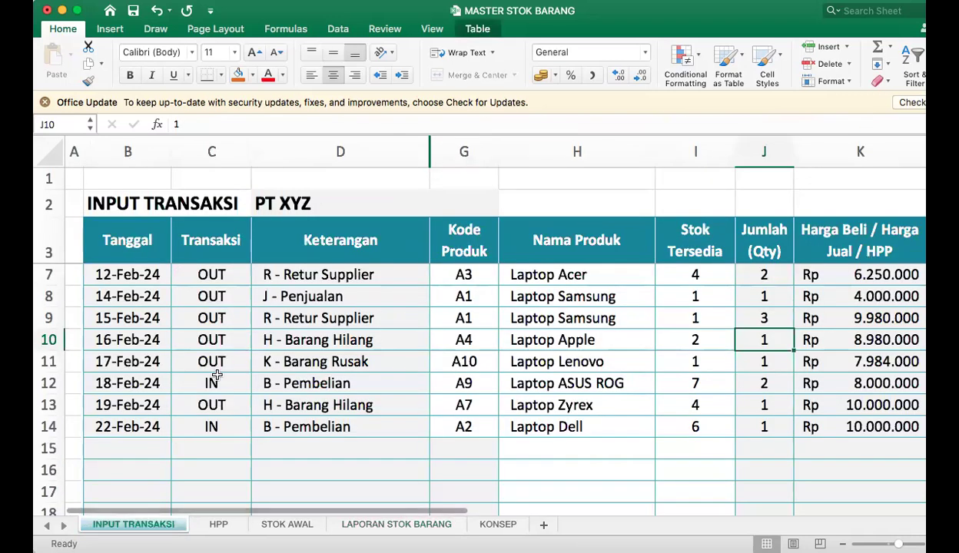
scroll(216, 330, "up", 3)
left_click(206, 296)
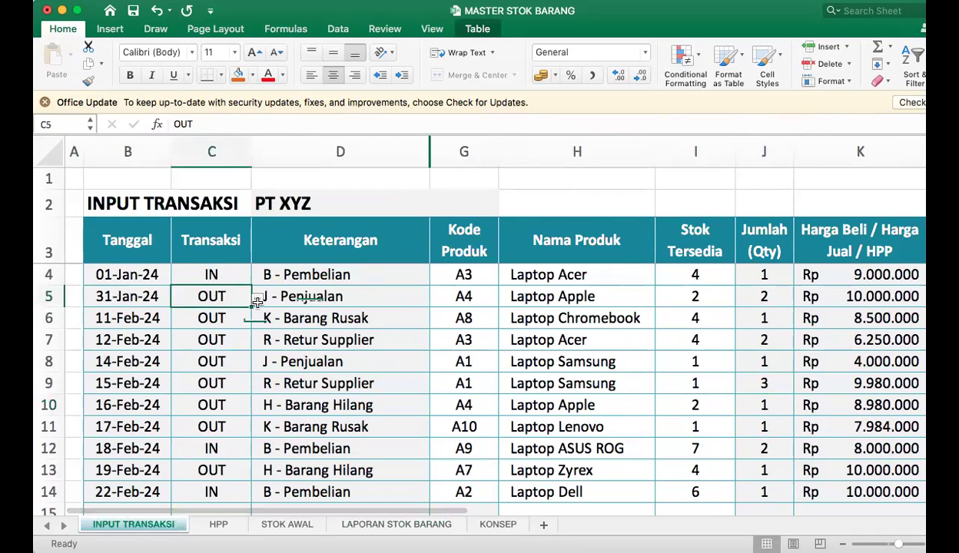
left_click(256, 302)
left_click(188, 313)
Set the Keterangan in D5 to F - Refund Barang Customer, and go to the row's product code.
left_click(346, 292)
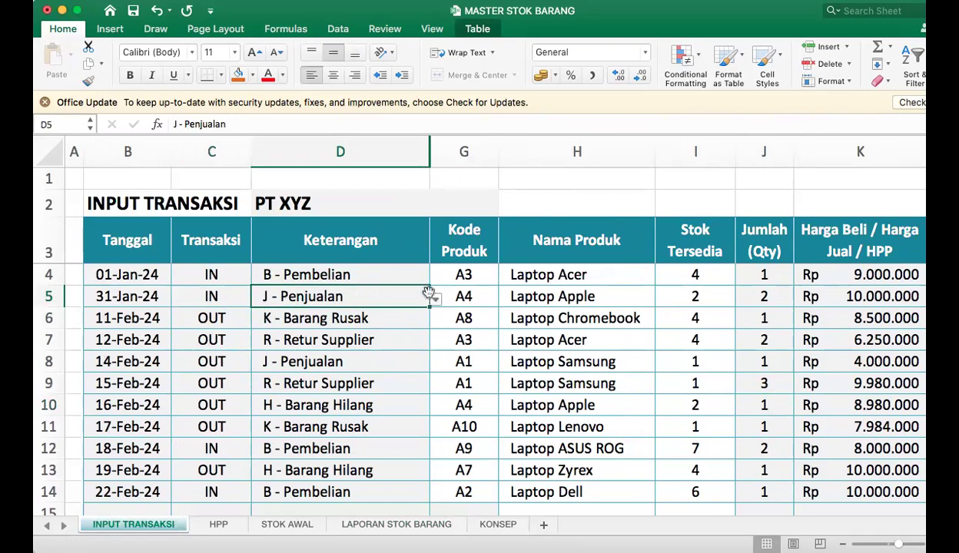
key("alt+Down")
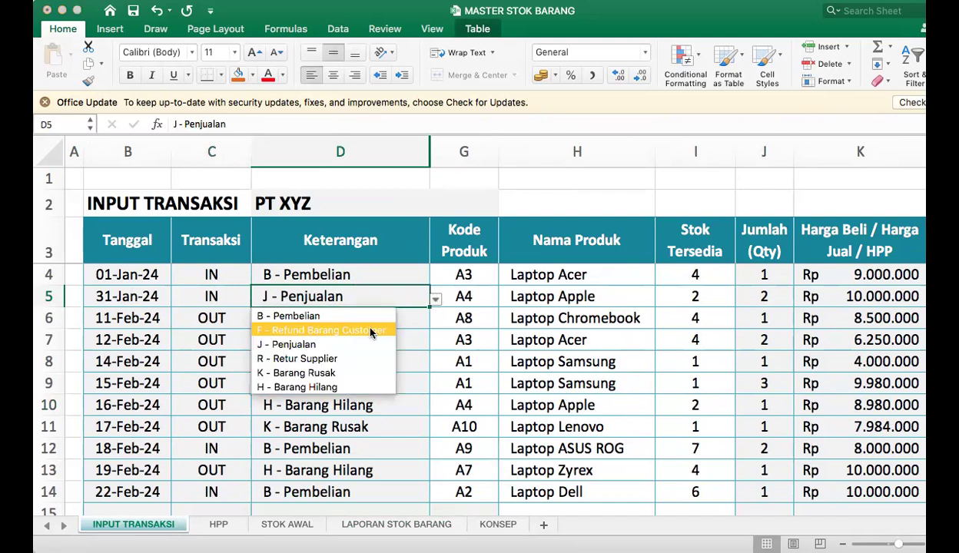
left_click(361, 327)
left_click(460, 296)
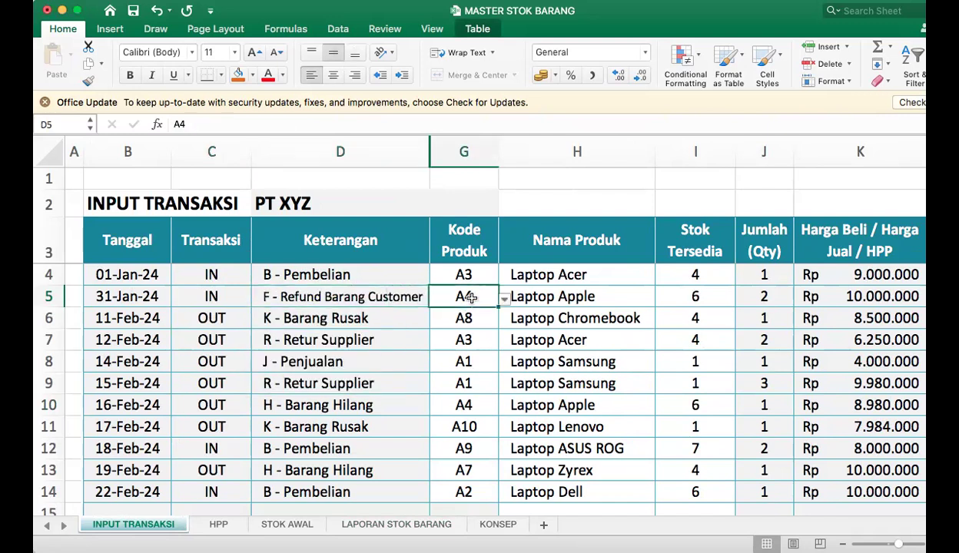
Examine the product rows on LAPORAN STOK BARANG, focusing on Laptop Hp's F - Refund Barang Customer cell, and compare with INPUT TRANSAKSI.
left_click(396, 524)
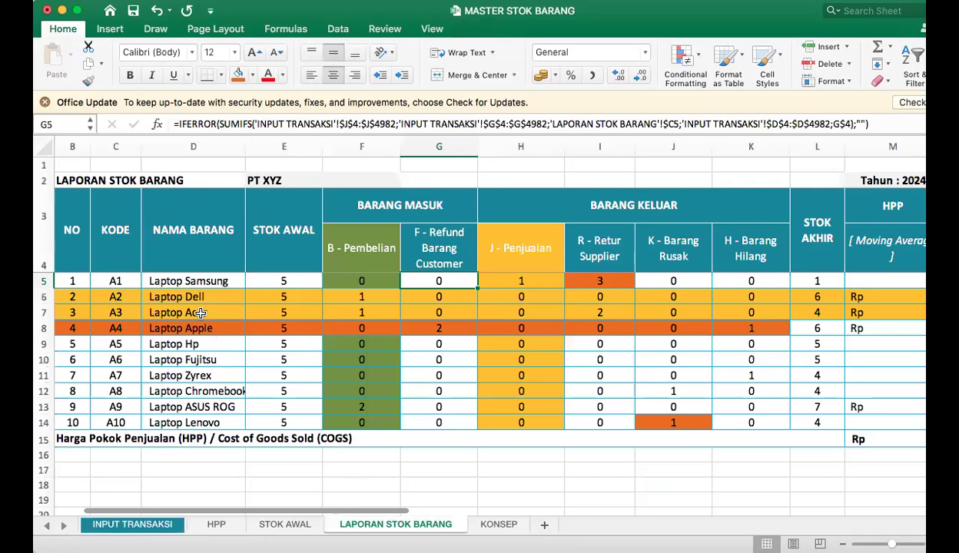
left_click(217, 280)
left_click(215, 344)
key("Up")
key("Up")
key("Up")
left_click(239, 377)
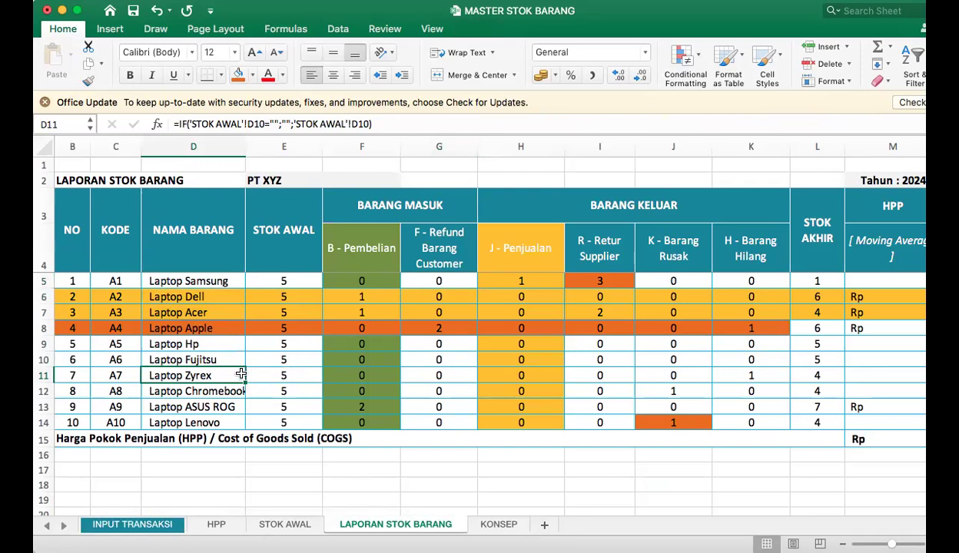
left_click(183, 351)
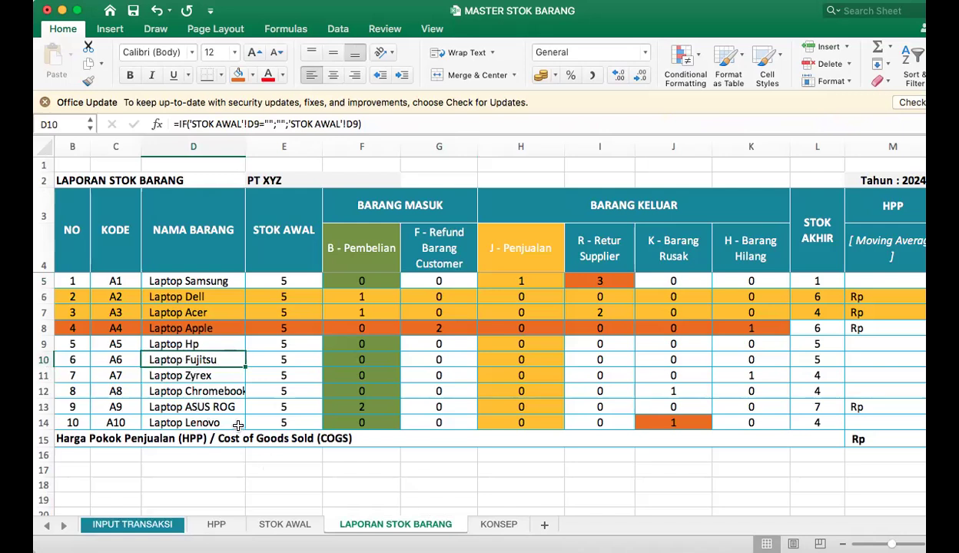
left_click(194, 342)
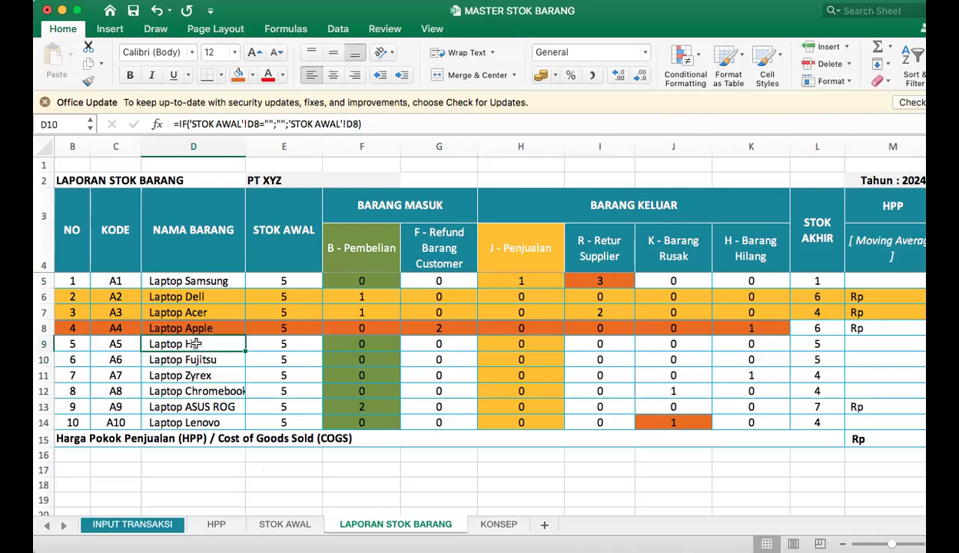
left_click(461, 343)
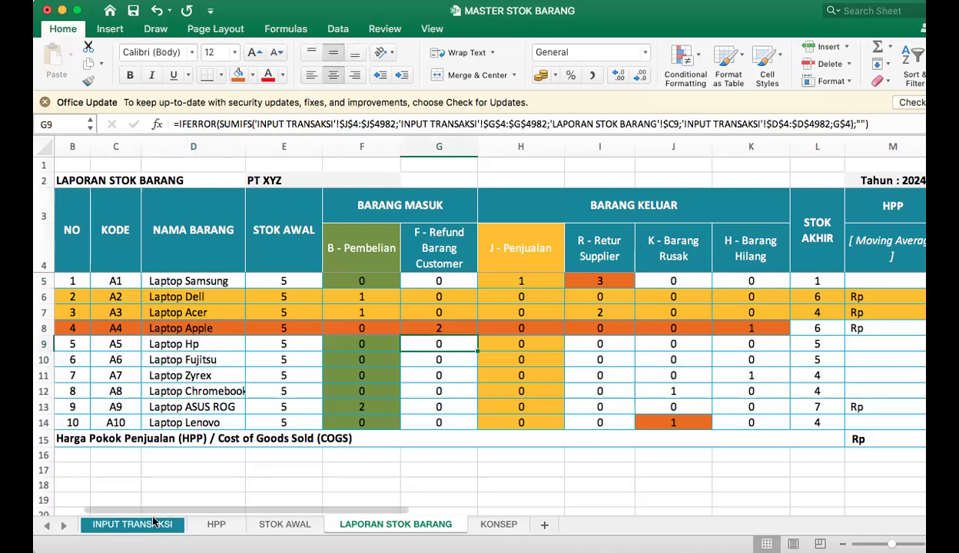
left_click(117, 522)
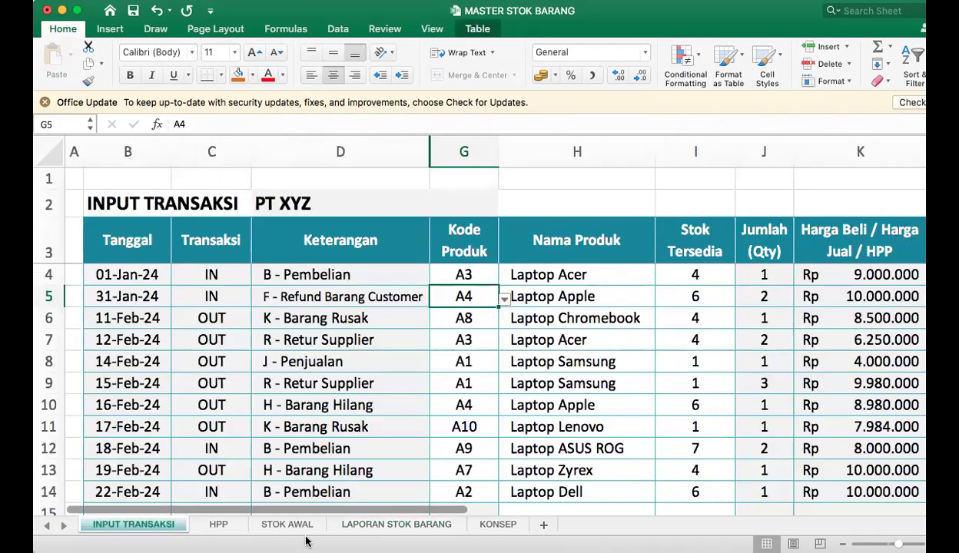
left_click(404, 521)
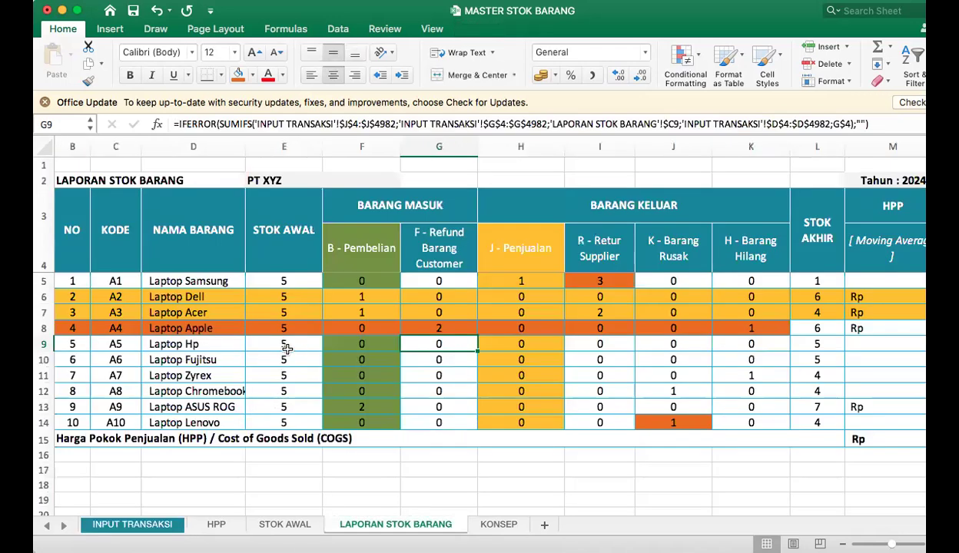
Change the Kode Produk in G5 on INPUT TRANSAKSI to A5, and review the row's product name and quantity.
left_click(119, 530)
left_click(505, 300)
left_click(444, 368)
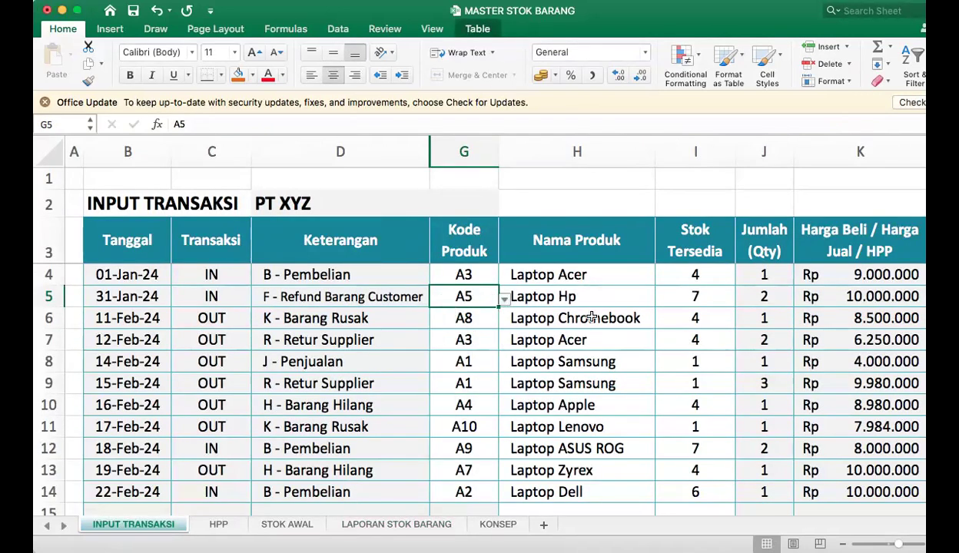
left_click(592, 298)
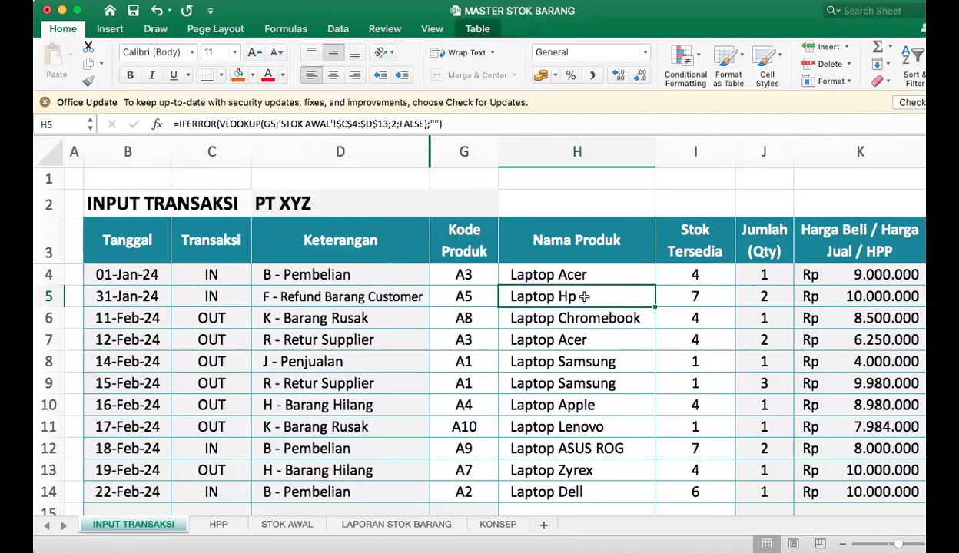
left_click(767, 297)
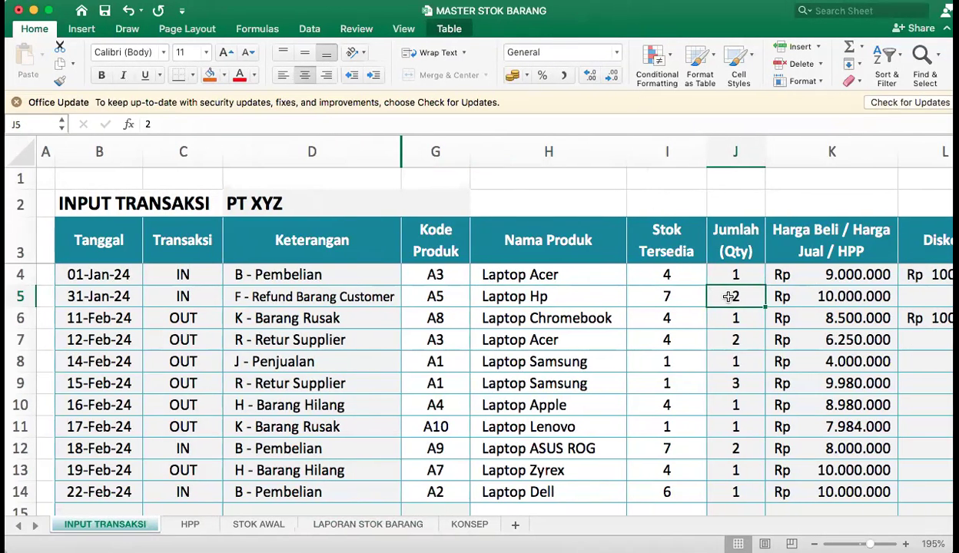
Check row 5's stock and quantity, and fill Laptop Hp's F - Refund Barang Customer cell (G9) on LAPORAN STOK BARANG orange.
left_click(641, 292)
left_click(721, 292)
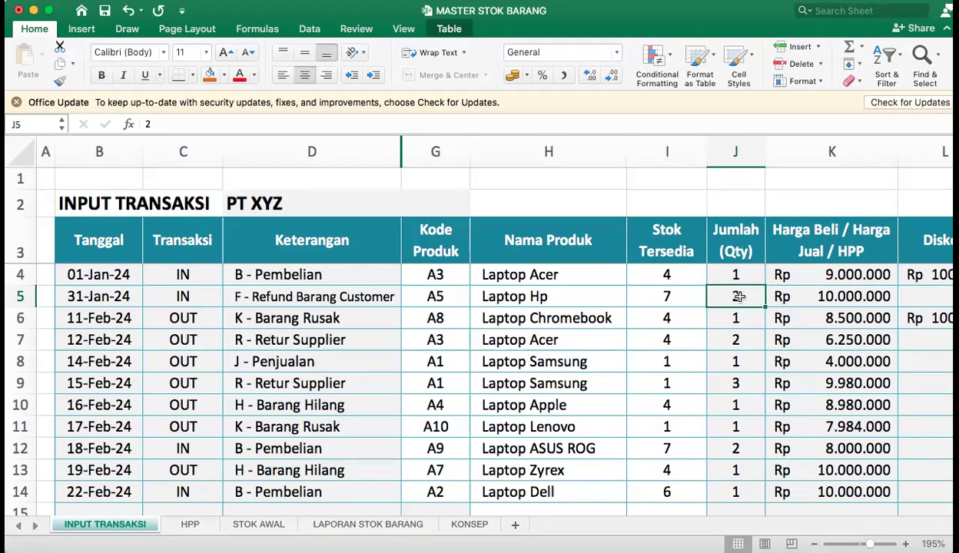
left_click(377, 524)
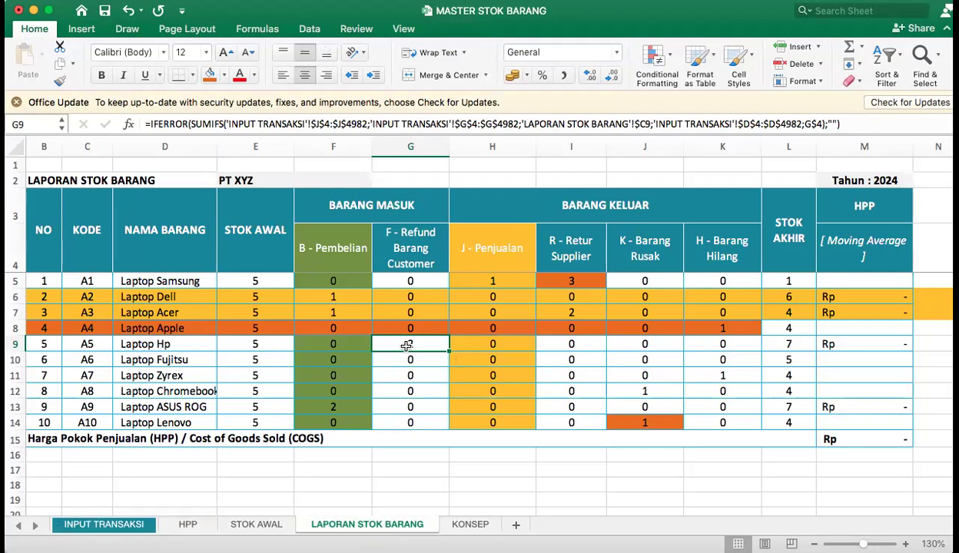
left_click(210, 74)
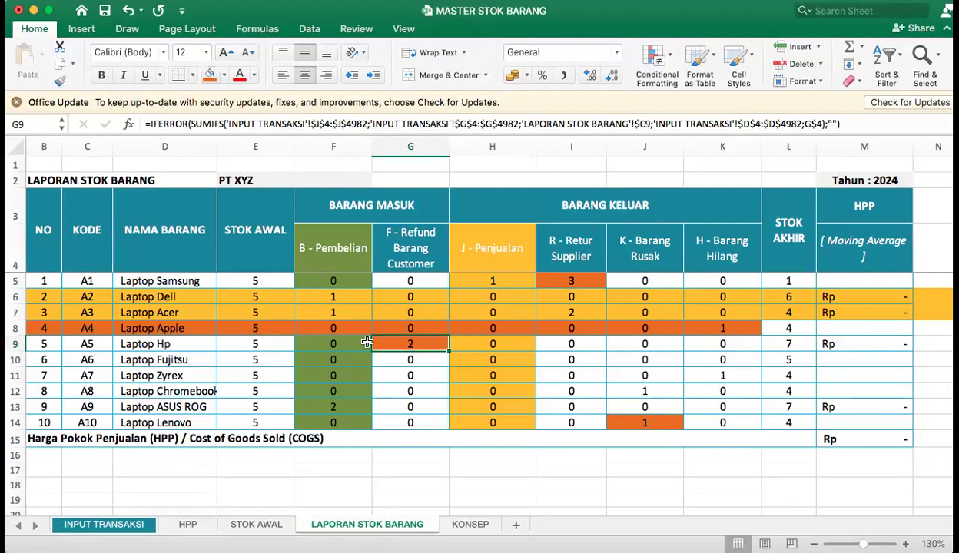
left_click_drag(140, 347, 416, 345)
left_click(416, 345)
Inspect Laptop Lenovo's F - Refund Barang Customer cell on LAPORAN STOK BARANG and return to INPUT TRANSAKSI.
left_click(166, 423)
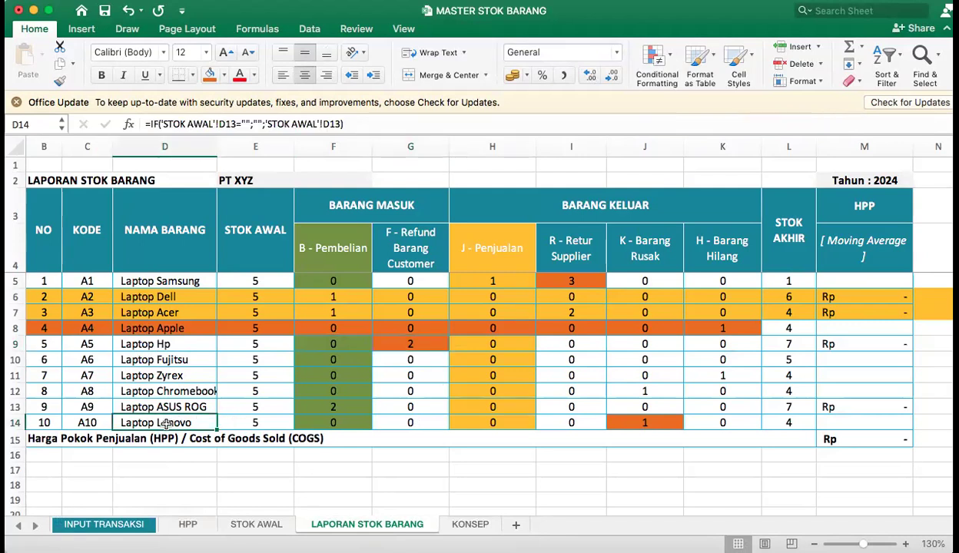
left_click(407, 423)
left_click(104, 524)
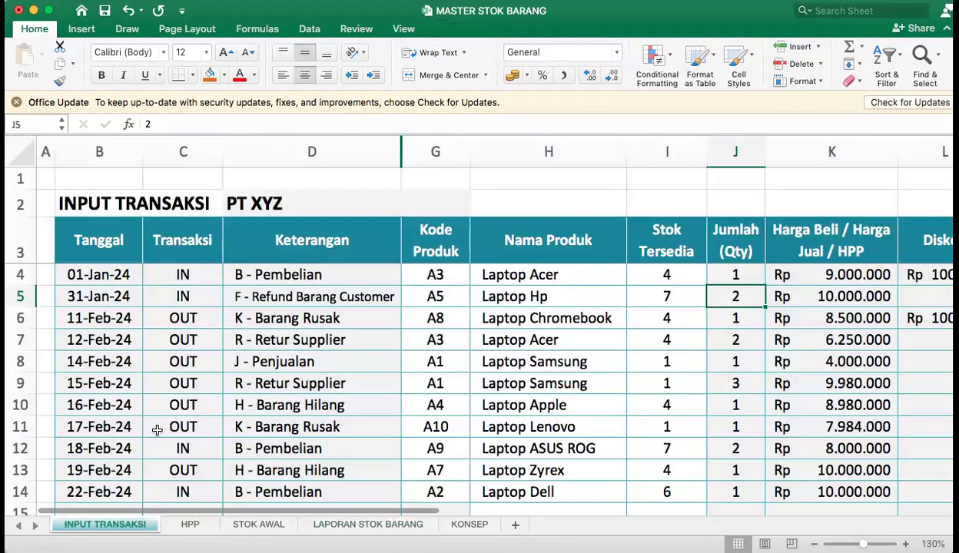
Set the 11-Feb-24 row's Transaksi in C6 to IN and its Keterangan in D6 to F - Refund Barang Customer.
left_click(203, 318)
left_click(205, 335)
left_click(209, 315)
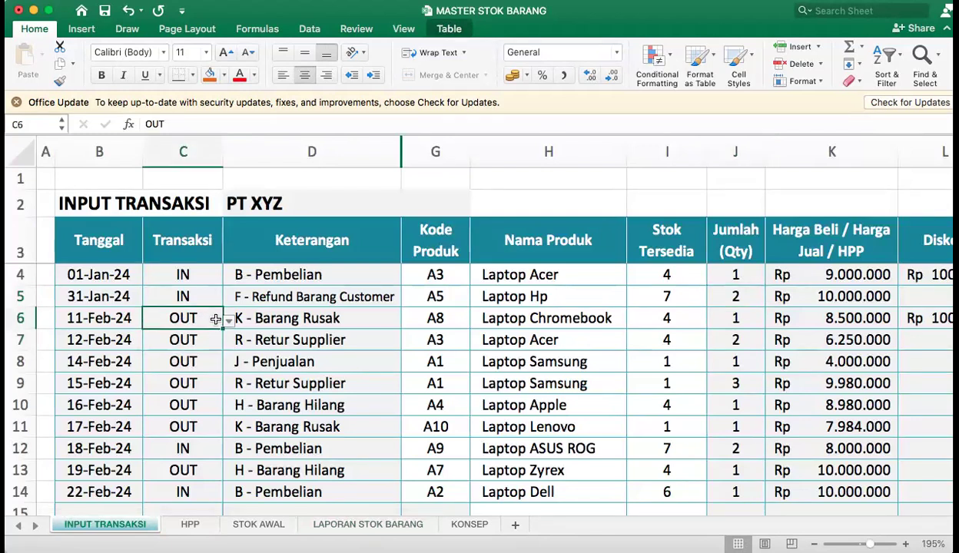
left_click(156, 340)
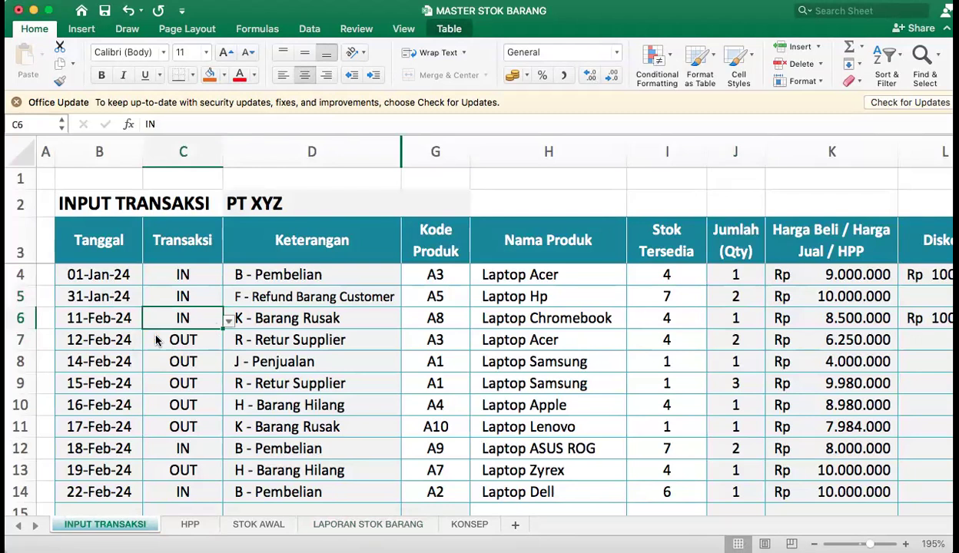
left_click(330, 310)
left_click(406, 322)
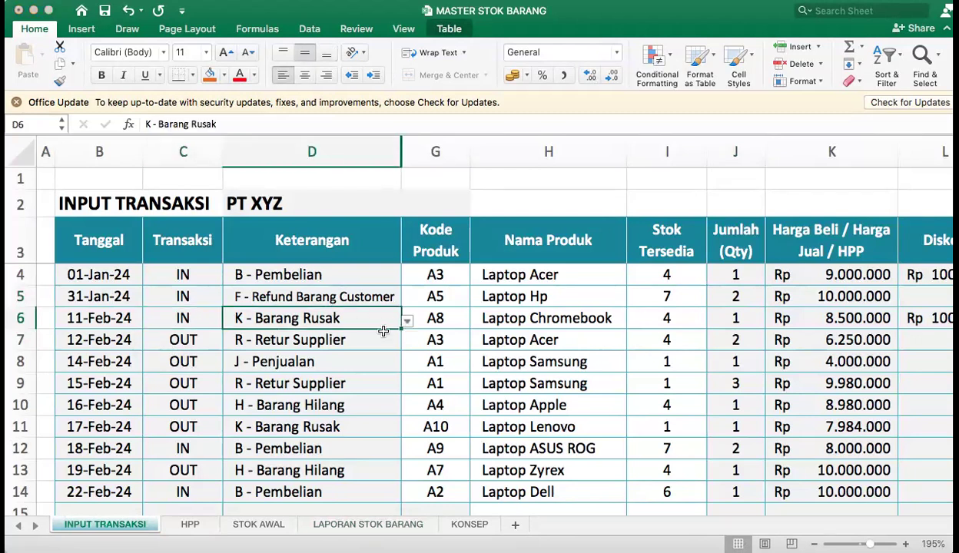
left_click(346, 349)
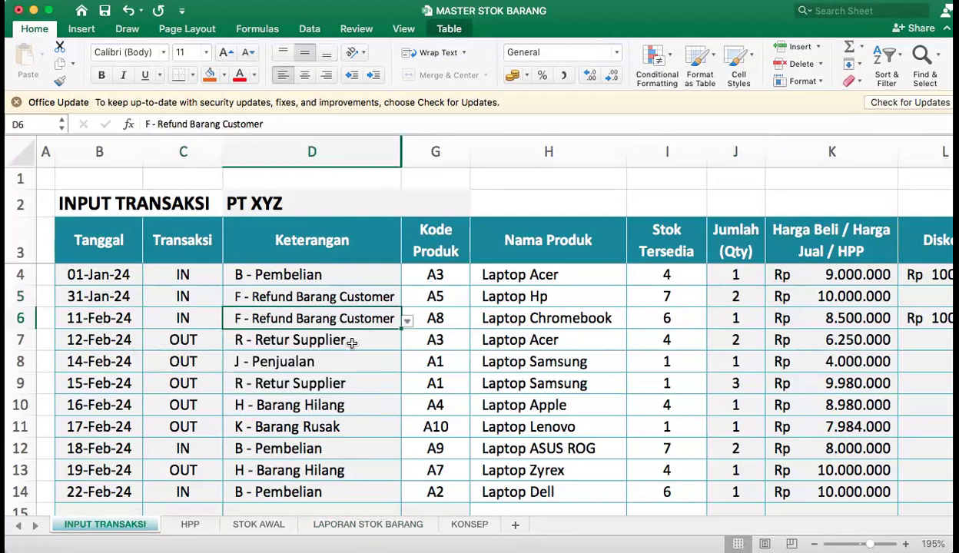
Set the Kode Produk in G6 to A10, review the row's name and quantity, and check the refund on LAPORAN STOK BARANG.
left_click(426, 318)
left_click(418, 465)
left_click(563, 320)
left_click(722, 312)
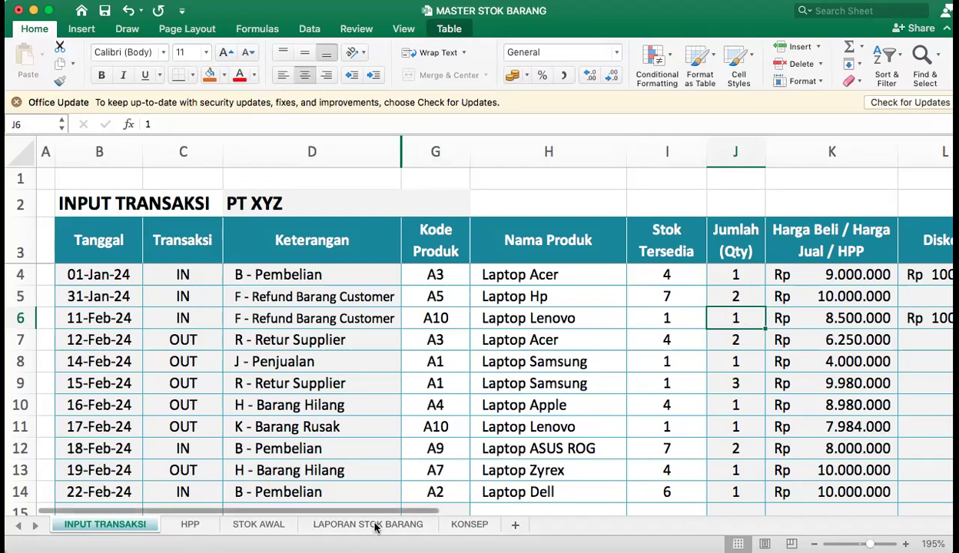
left_click(343, 526)
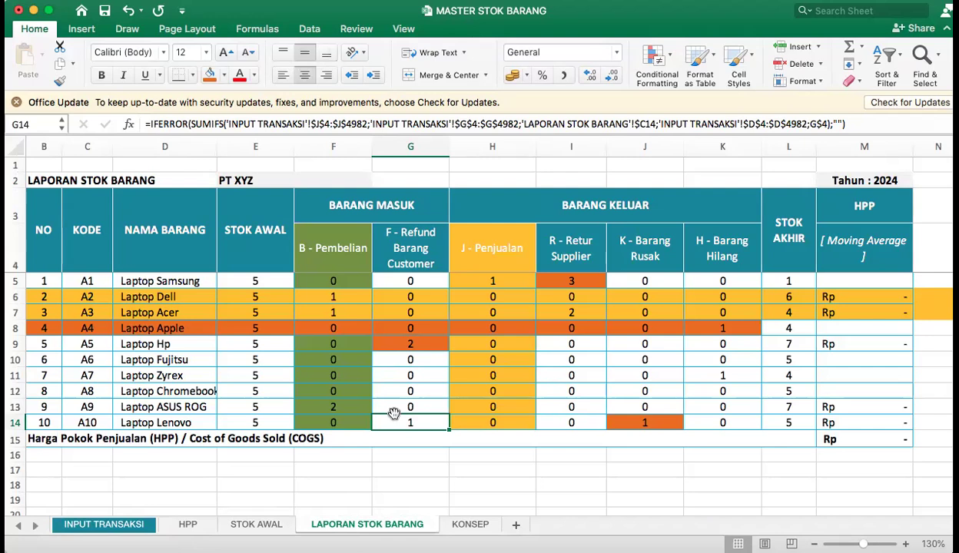
Remove the highlight fill from all product rows 5 to 14 on LAPORAN STOK BARANG.
left_click_drag(44, 296, 822, 409)
scroll(98, 369, "down", 10)
scroll(98, 368, "up", 10)
scroll(99, 368, "down", 12)
scroll(98, 369, "up", 12)
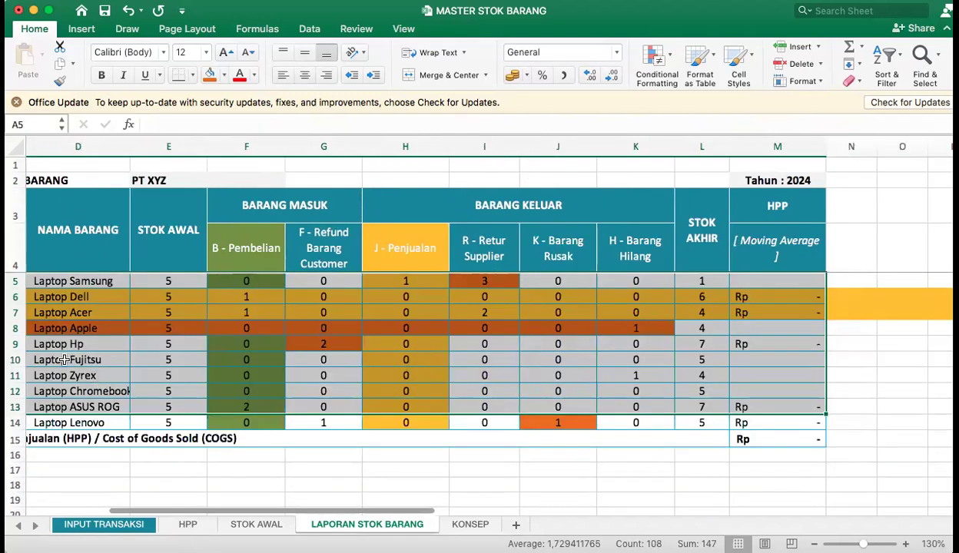
left_click_drag(15, 281, 15, 423)
left_click(225, 79)
left_click(246, 99)
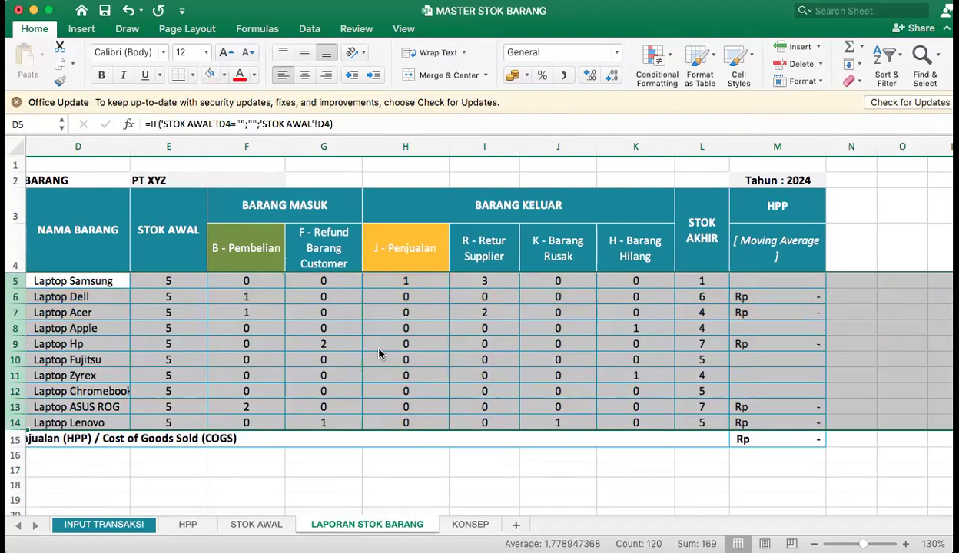
left_click(401, 448)
Widen column G so the F - Refund Barang Customer header fits on one line.
left_click(388, 257)
left_click_drag(292, 308, 30, 269)
left_click(374, 290)
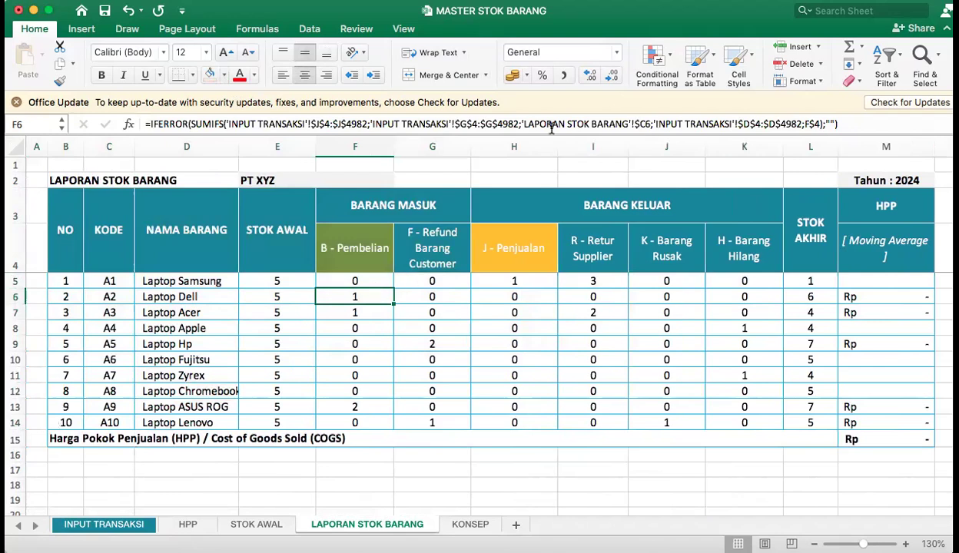
left_click_drag(473, 148, 585, 148)
left_click(496, 281)
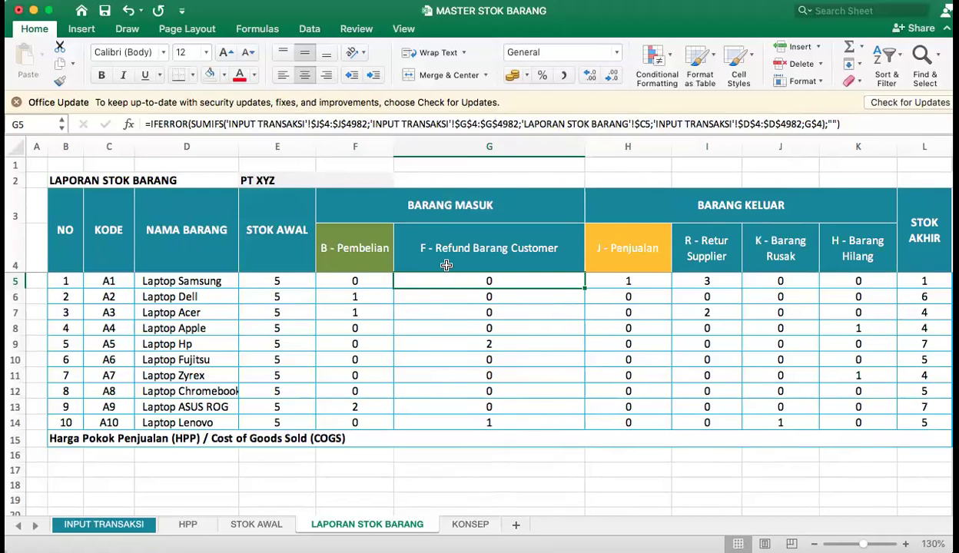
Compare the refund rows on INPUT TRANSAKSI with the F - Refund Barang Customer column on LAPORAN STOK BARANG.
left_click(86, 521)
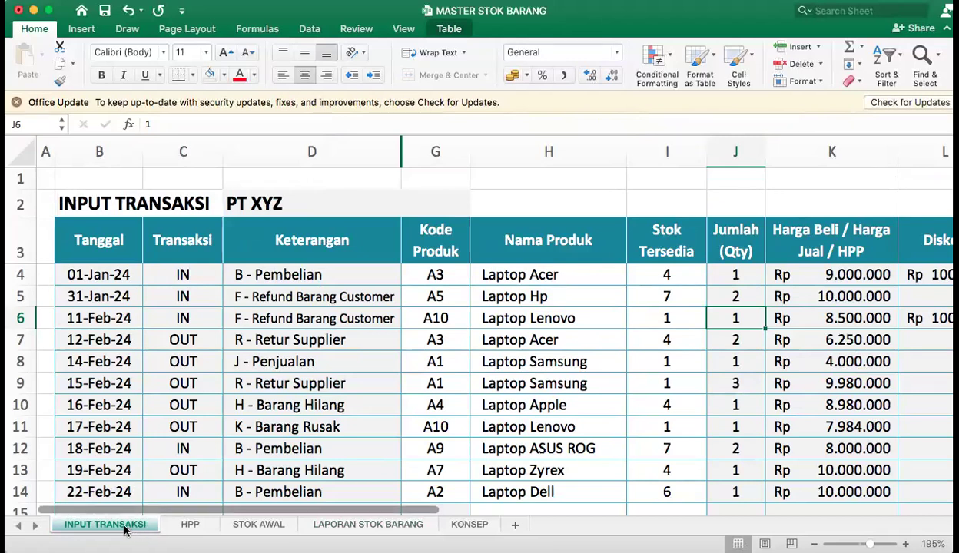
left_click(347, 528)
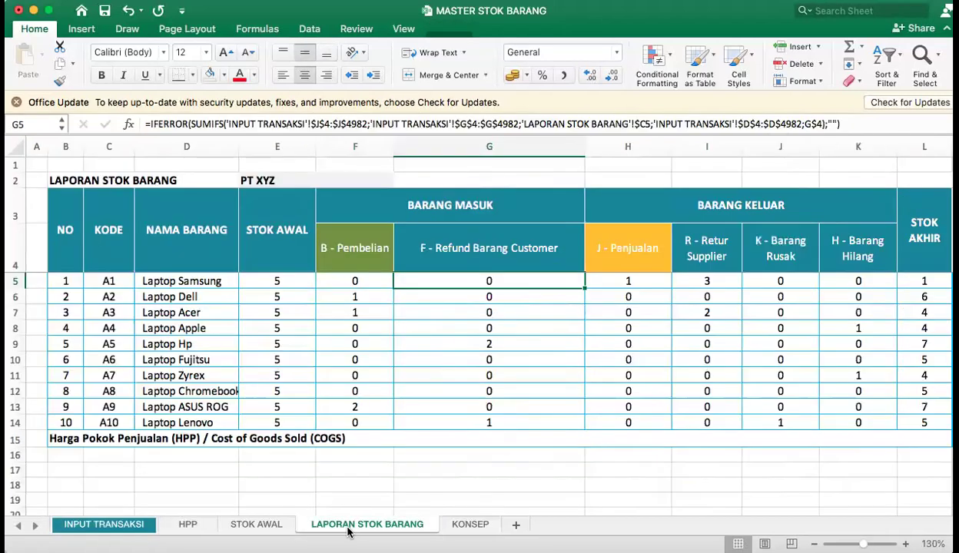
left_click(77, 522)
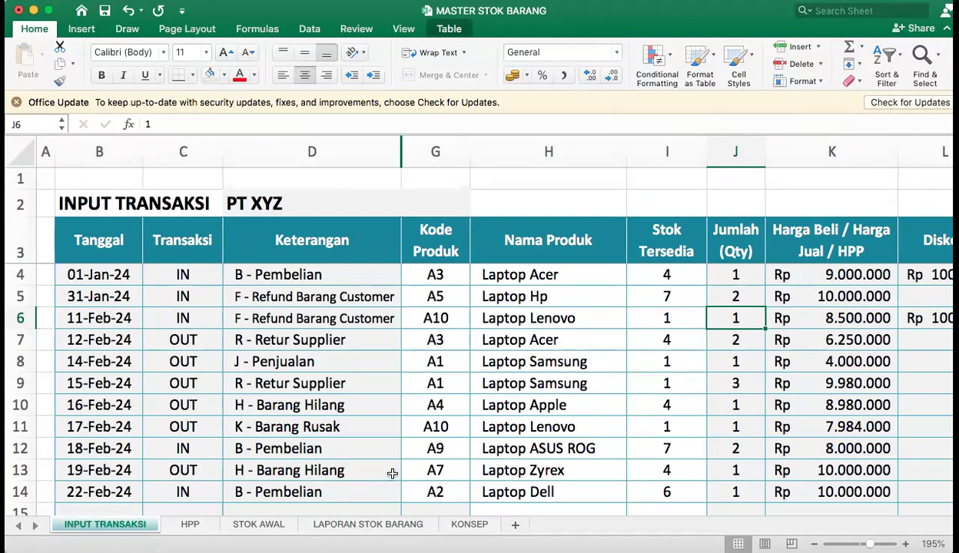
left_click(374, 528)
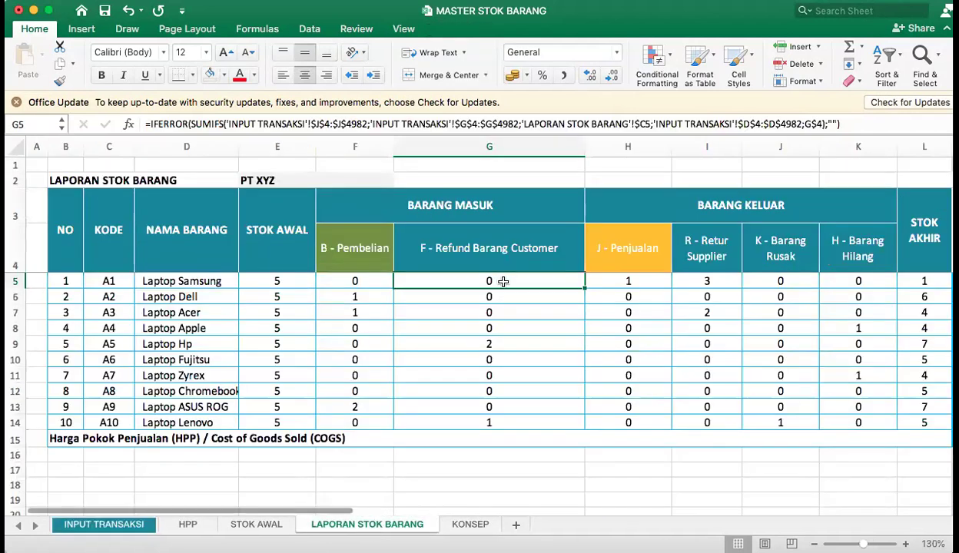
left_click(489, 376)
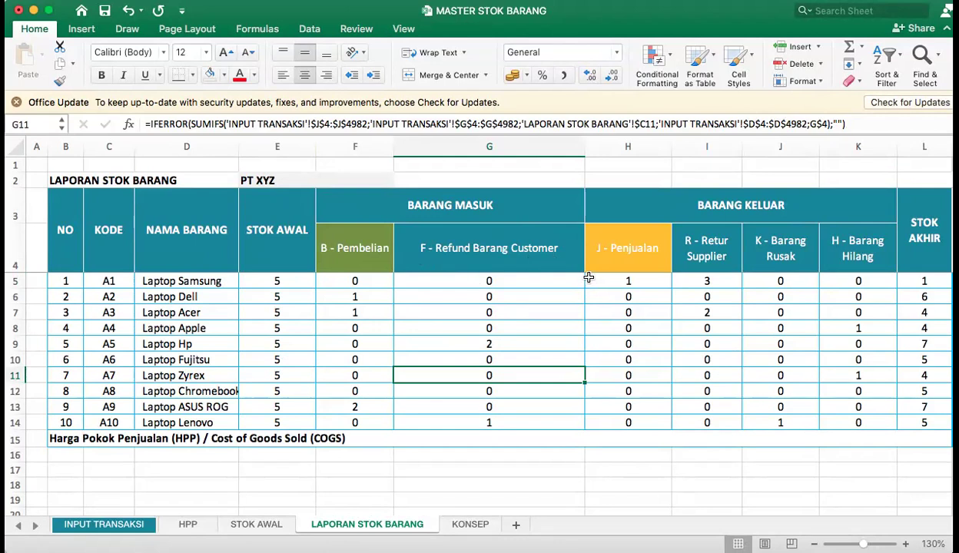
Widen the B - Pembelian column F on LAPORAN STOK BARANG to roughly match column G.
left_click(466, 280)
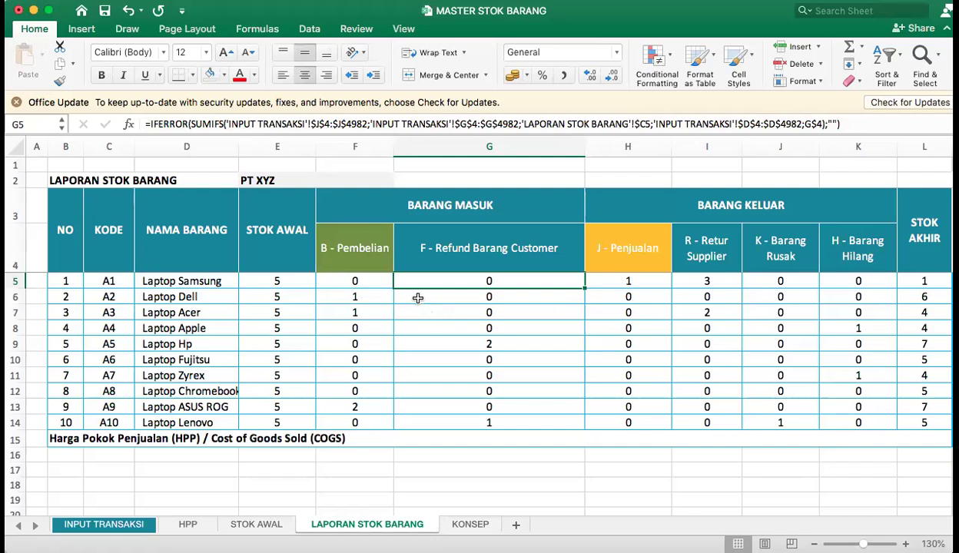
left_click_drag(398, 166, 467, 175)
left_click_drag(393, 156, 513, 166)
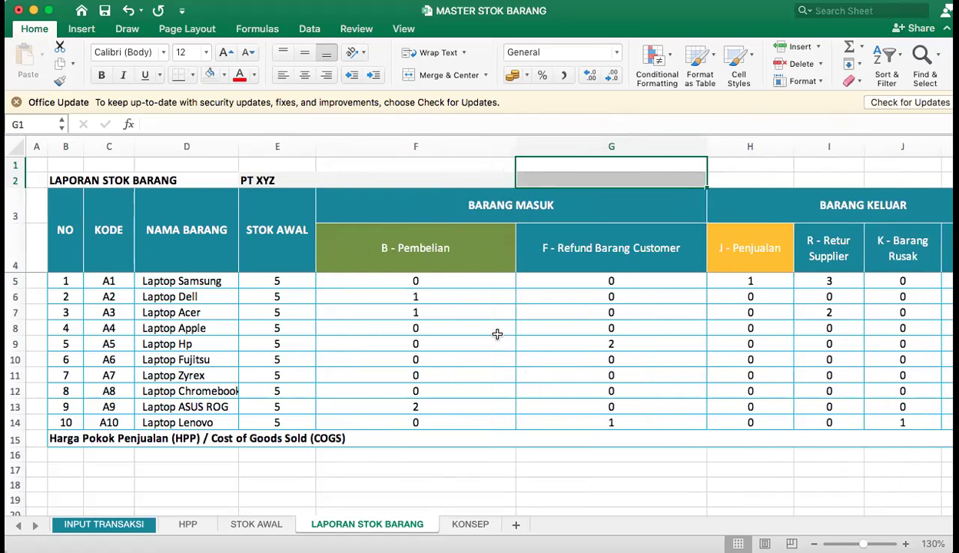
Clear the formula from Laptop Samsung's F - Refund Barang Customer cell G5.
left_click(575, 278)
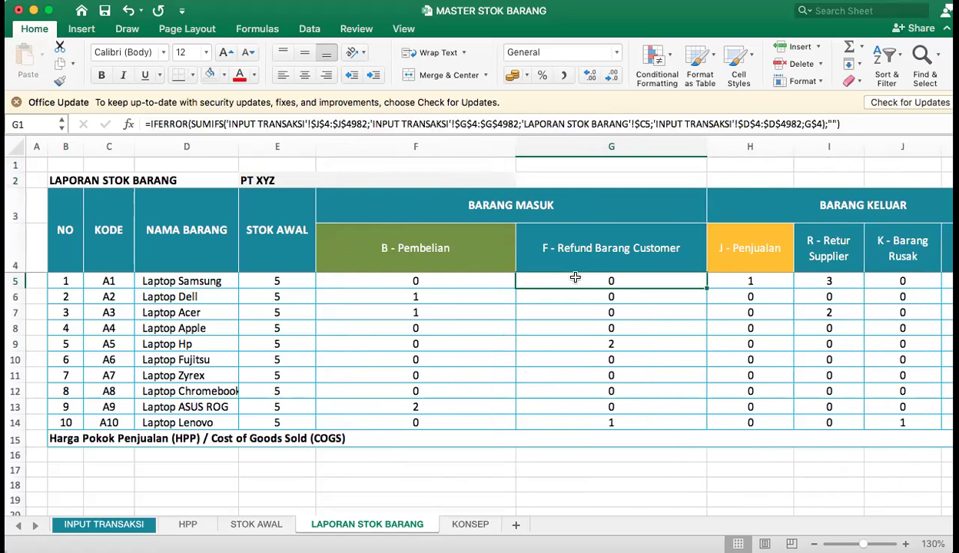
key("Delete")
left_click(701, 295)
left_click(634, 279)
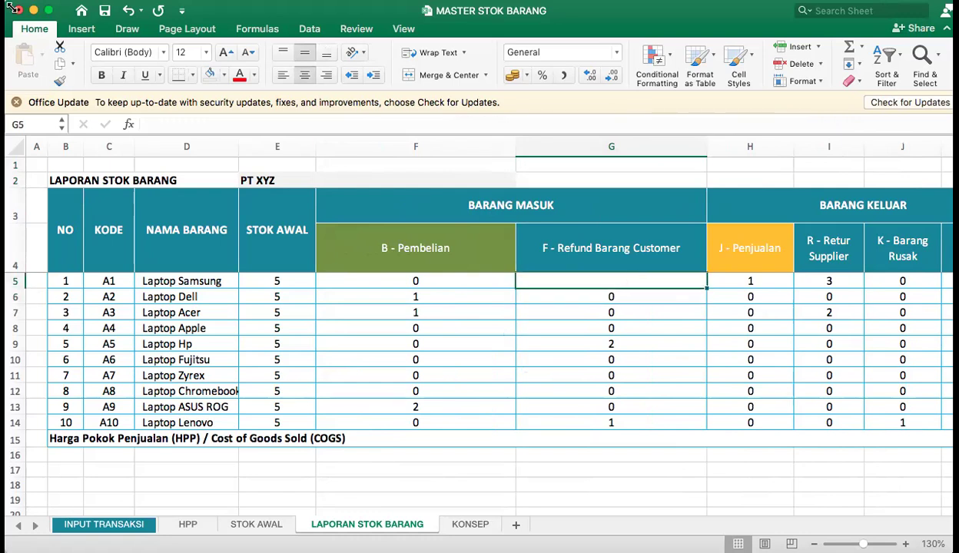
Start a new SUMIFS formula in G5, entering =sumifs( up to its first argument.
type("=sumif(")
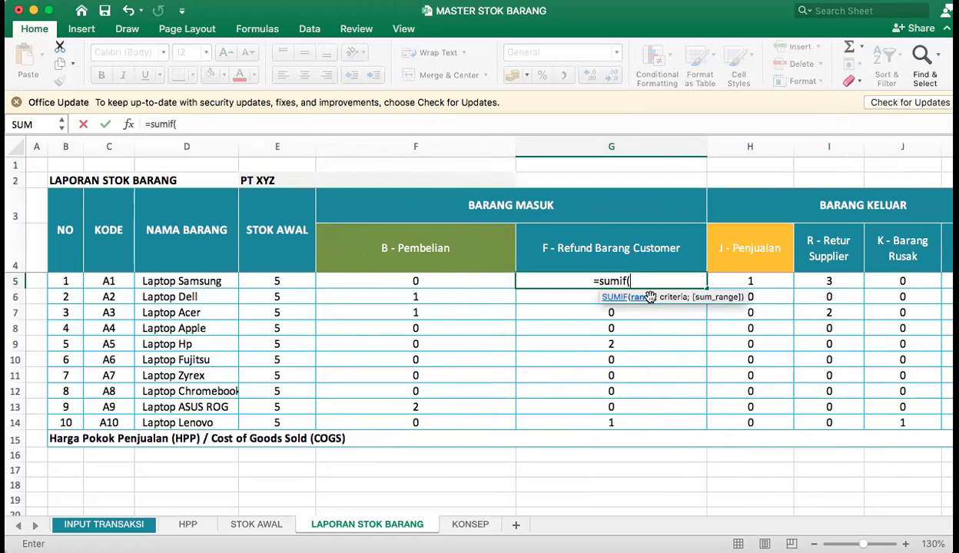
left_click(629, 282)
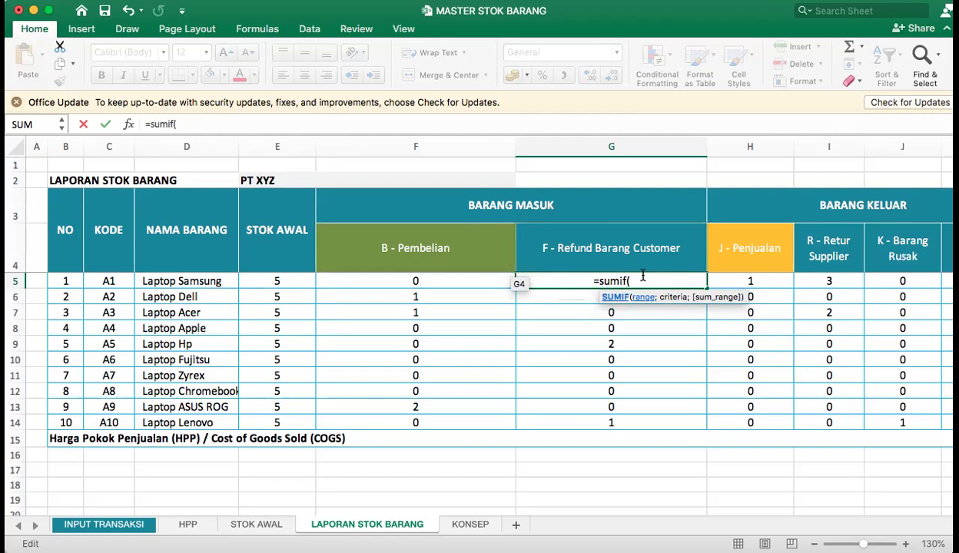
key("BackSpace")
type("s(")
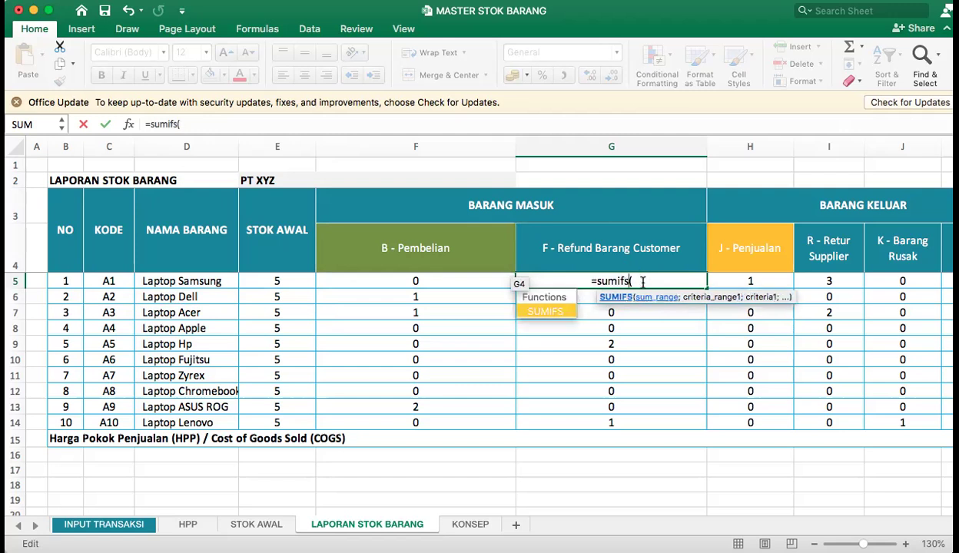
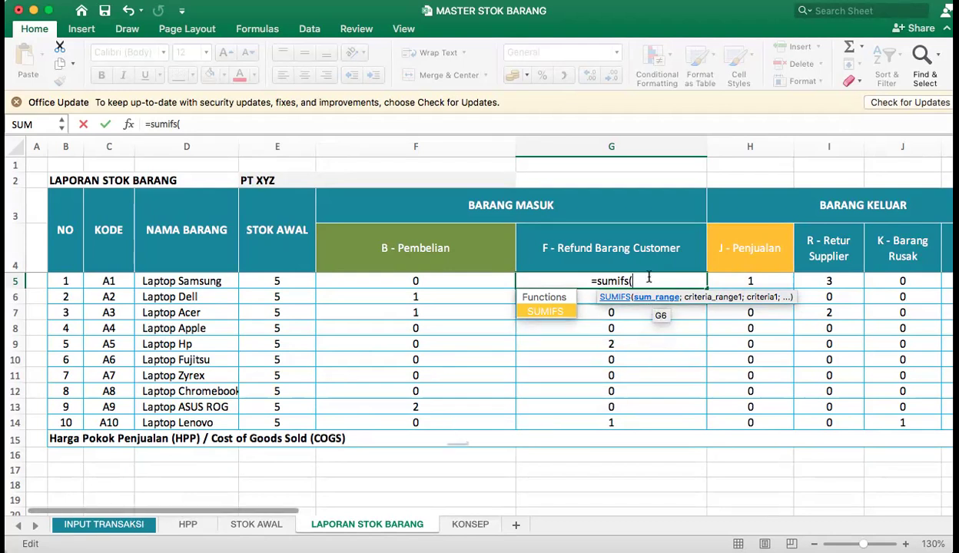
Discard the unfinished SUMIFS formula in G5 and copy the product codes and names in C5:D14 of LAPORAN STOK BARANG.
key("BackSpace")
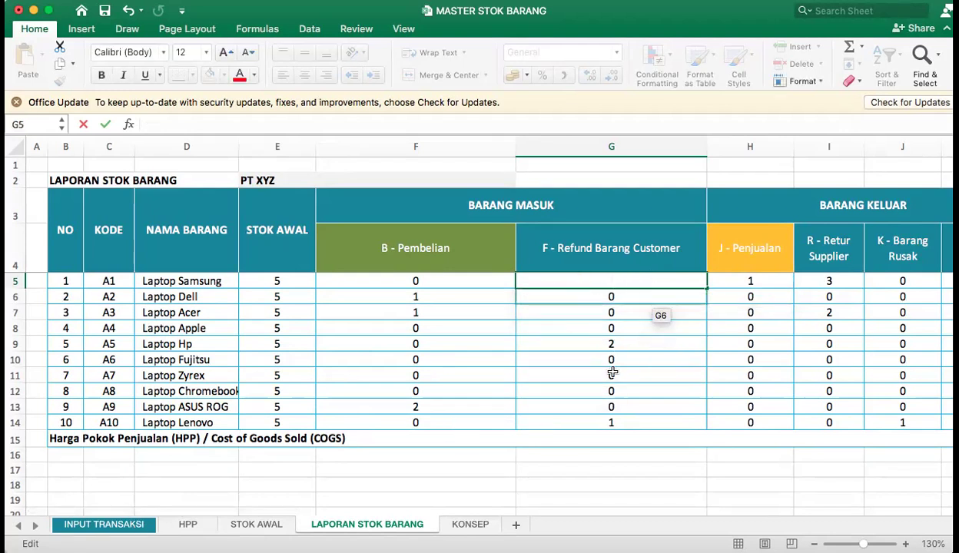
left_click(612, 374)
left_click_drag(122, 288, 169, 420)
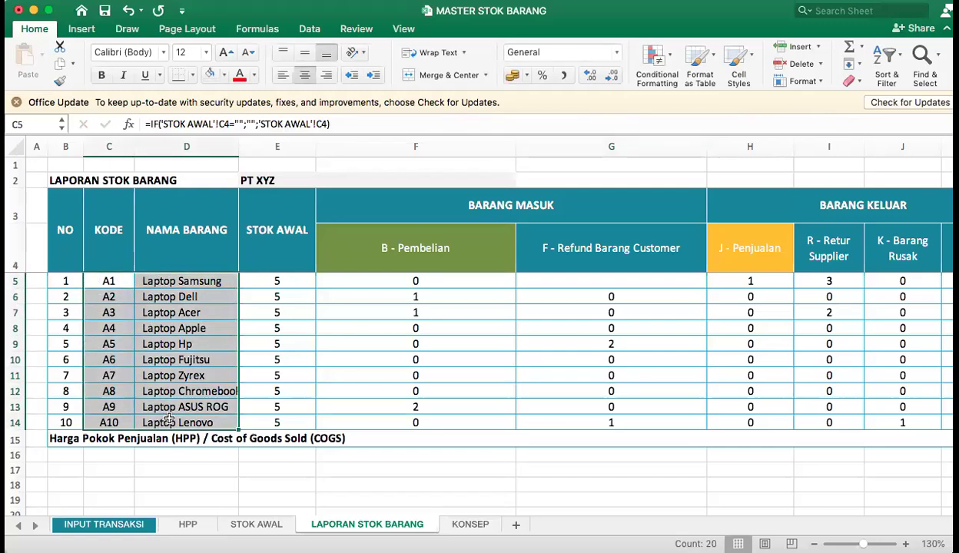
key("cmd+c")
scroll(499, 522, "right", 10)
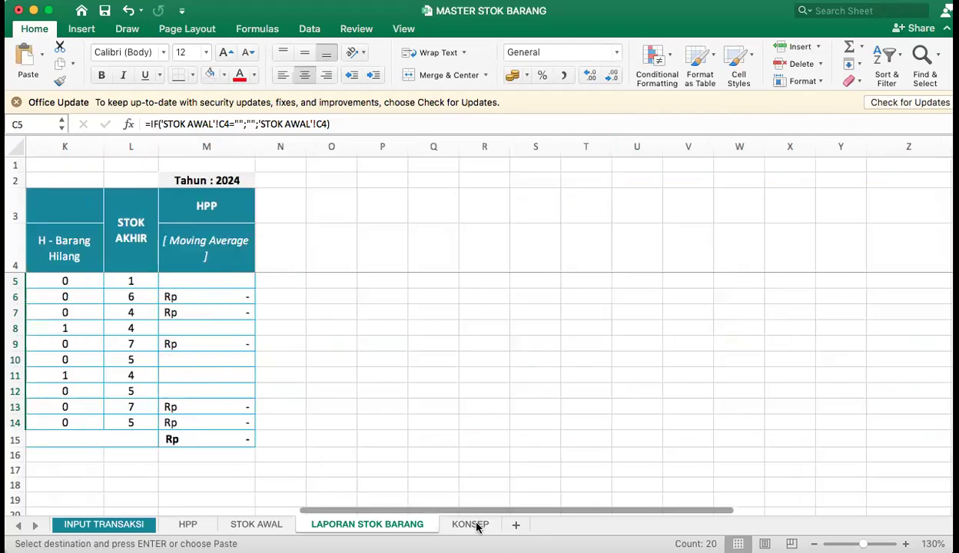
Add a new worksheet, paste the copied range at F3, and fit column G to its contents.
left_click(472, 524)
left_click(513, 525)
left_click(284, 184)
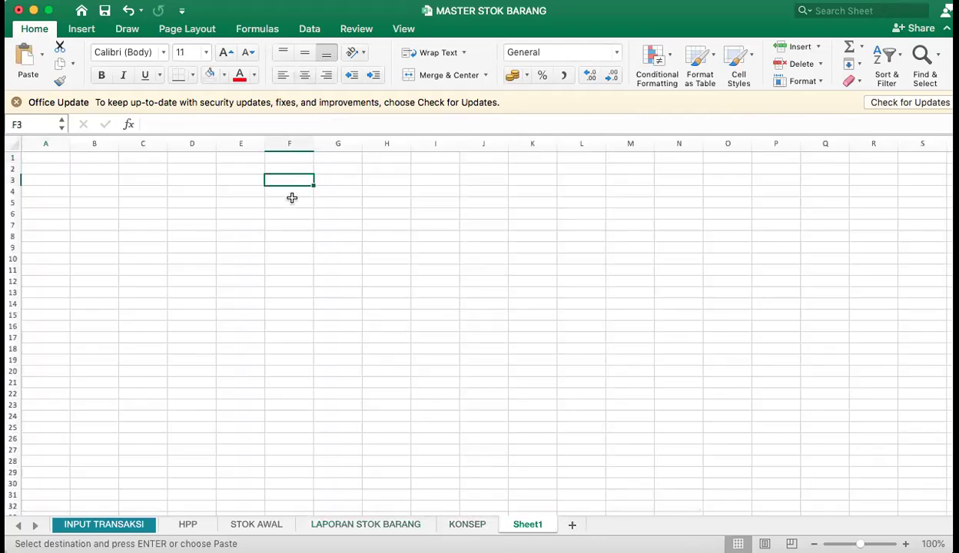
key("cmd+v")
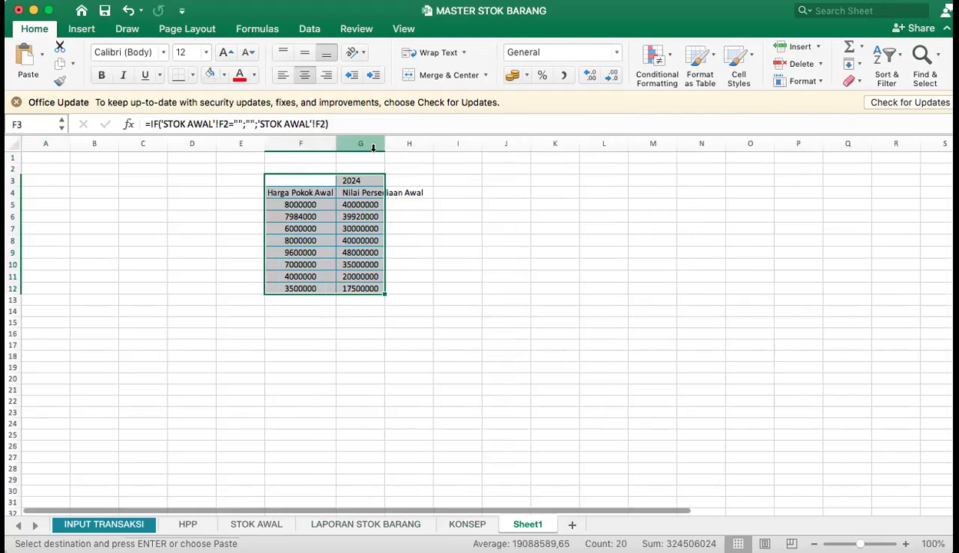
double_click(384, 144)
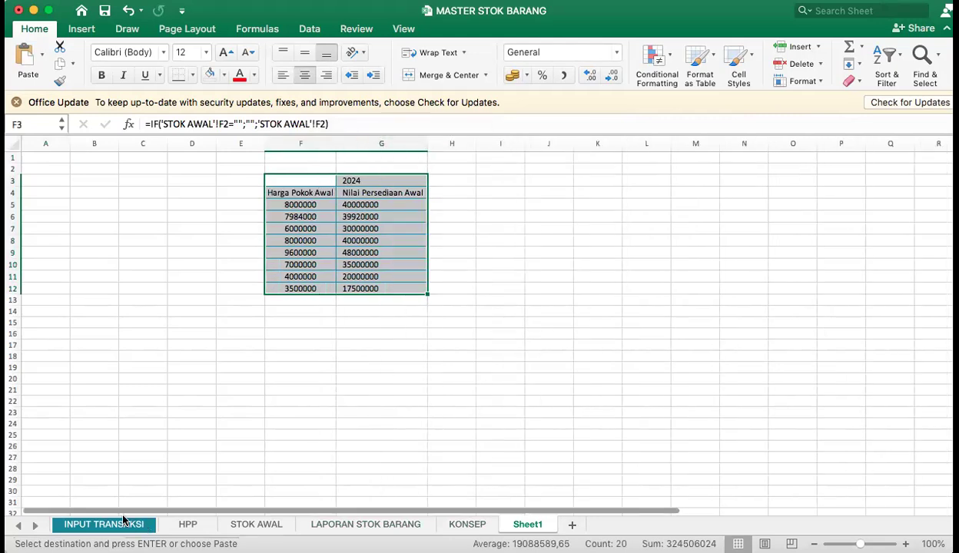
Review INPUT TRANSAKSI, STOK AWAL and LAPORAN STOK BARANG, including the formulas in the STOK AWAL and B - Pembelian columns.
left_click(164, 521)
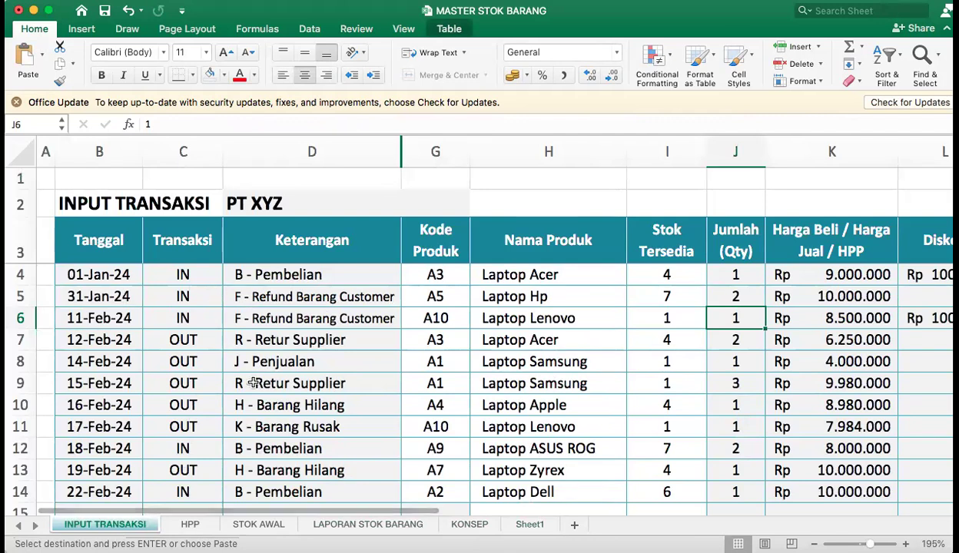
scroll(277, 414, "up", 1)
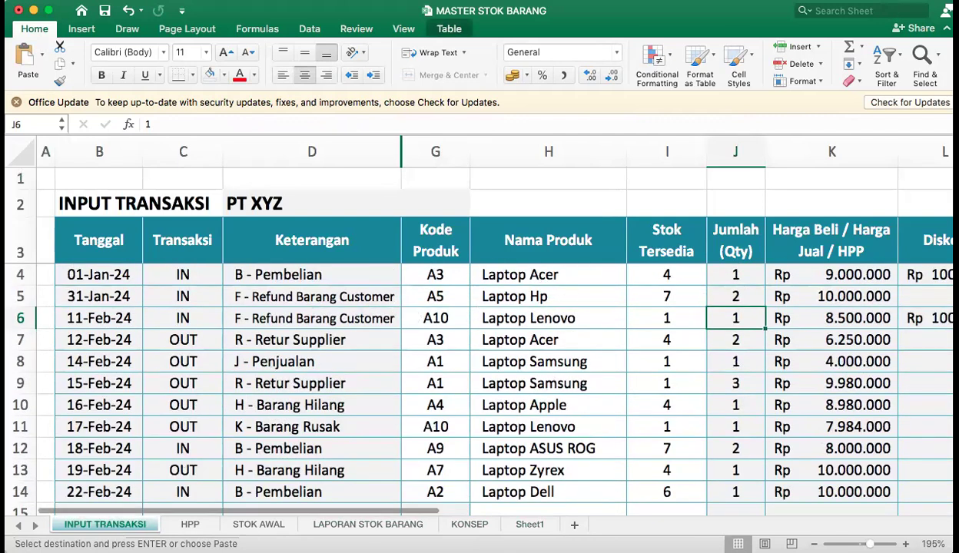
left_click(361, 522)
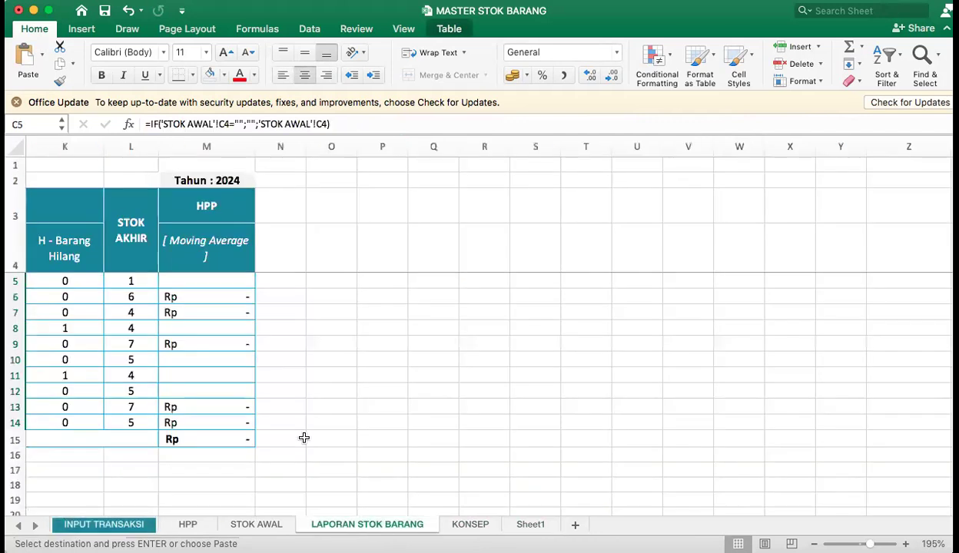
left_click(257, 525)
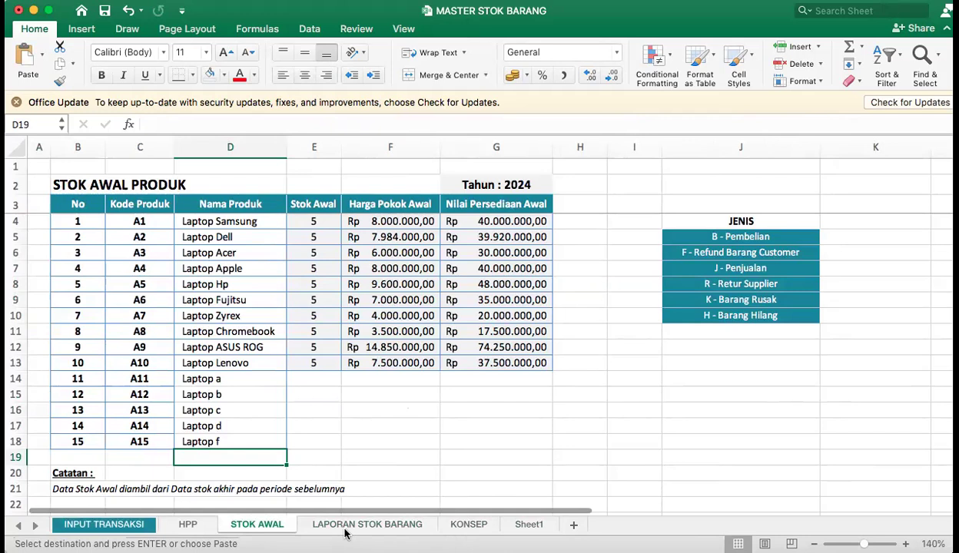
left_click(367, 524)
left_click_drag(339, 344, 77, 346)
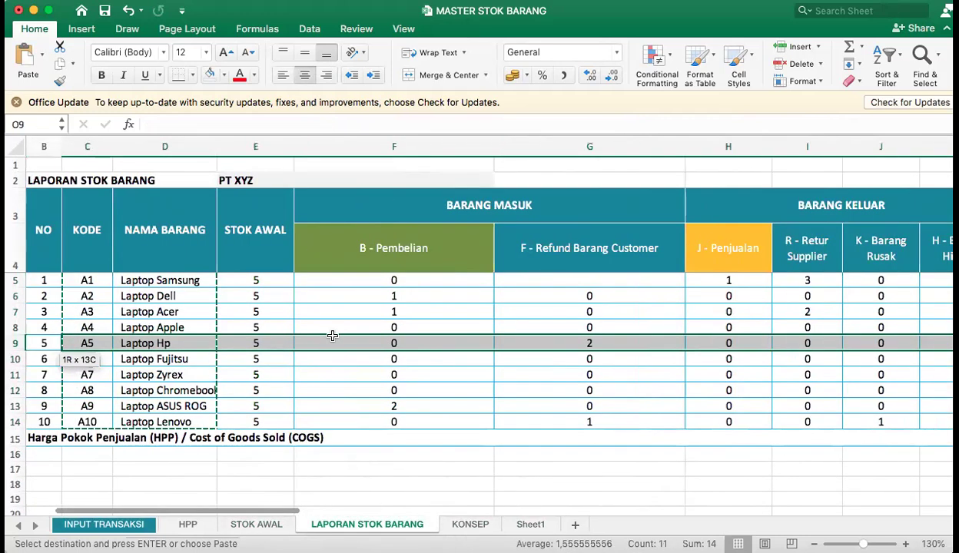
double_click(272, 304)
double_click(350, 279)
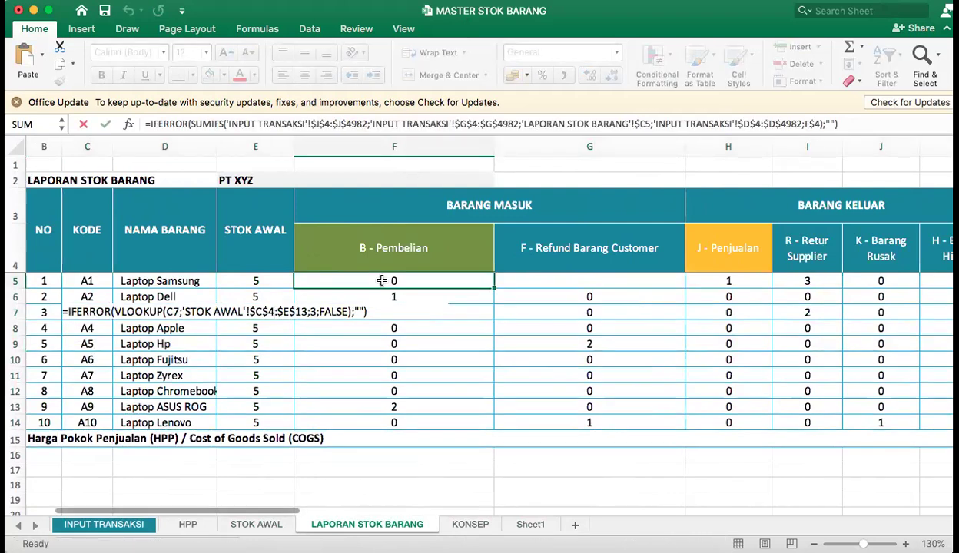
key("Return")
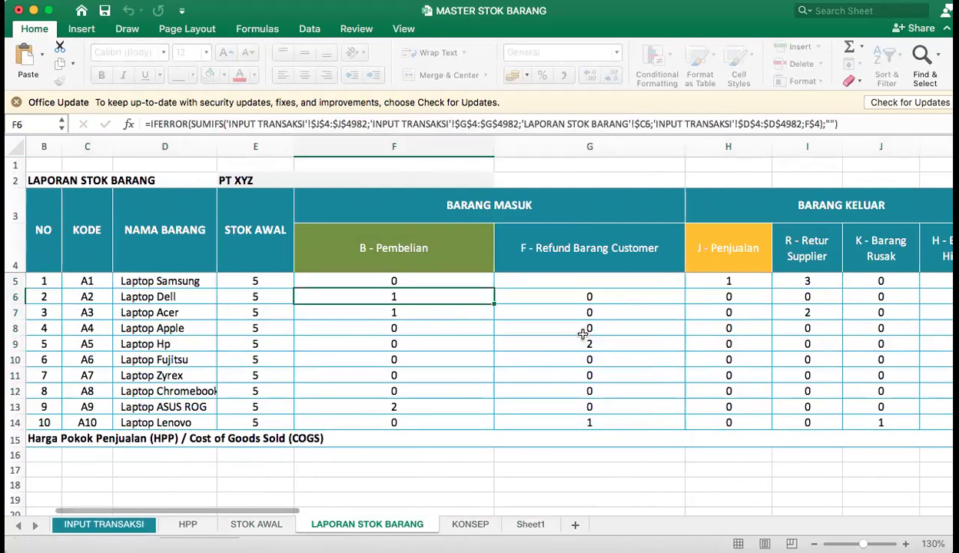
Copy product codes and names C5:D13 from LAPORAN STOK BARANG and paste them as values at F3 on Sheet1.
left_click_drag(88, 278, 175, 405)
key("super+c")
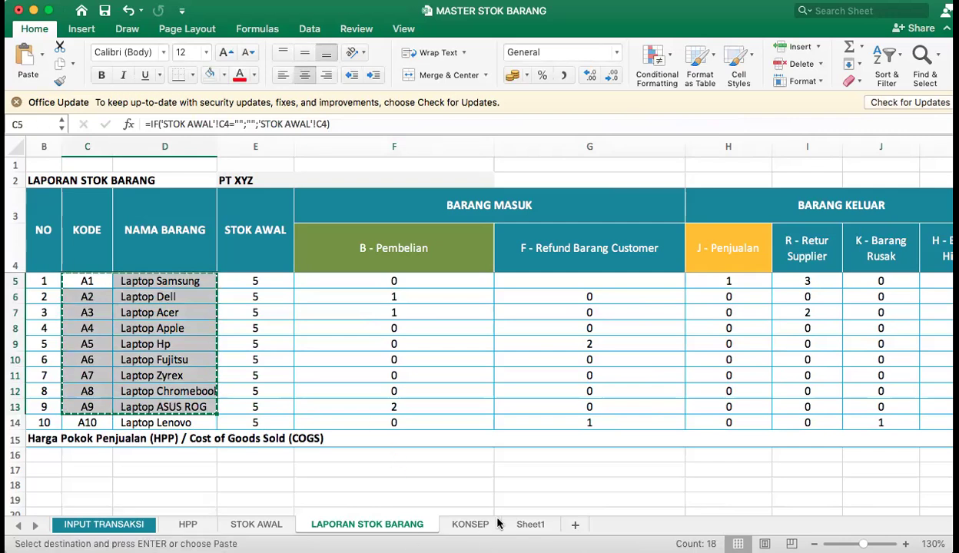
left_click(528, 525)
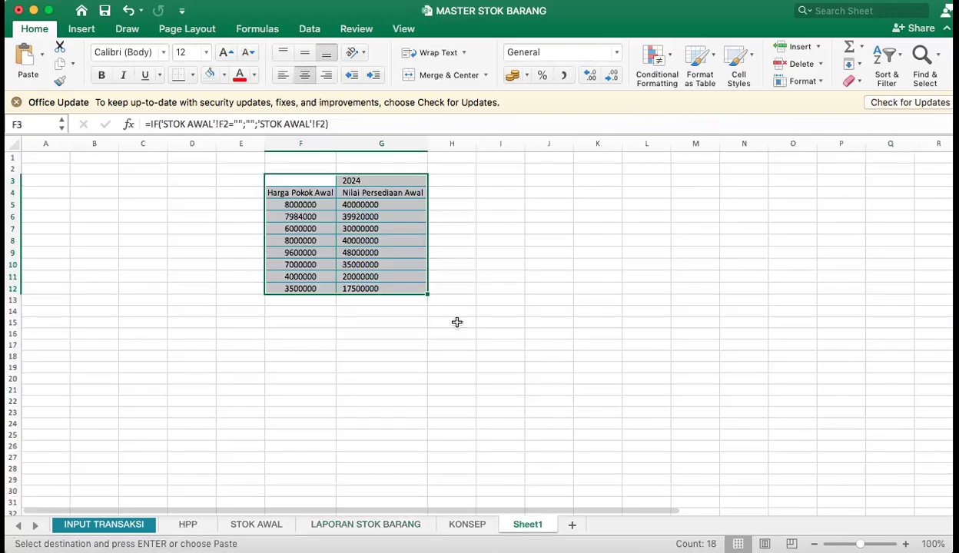
left_click(275, 180)
key("super+v")
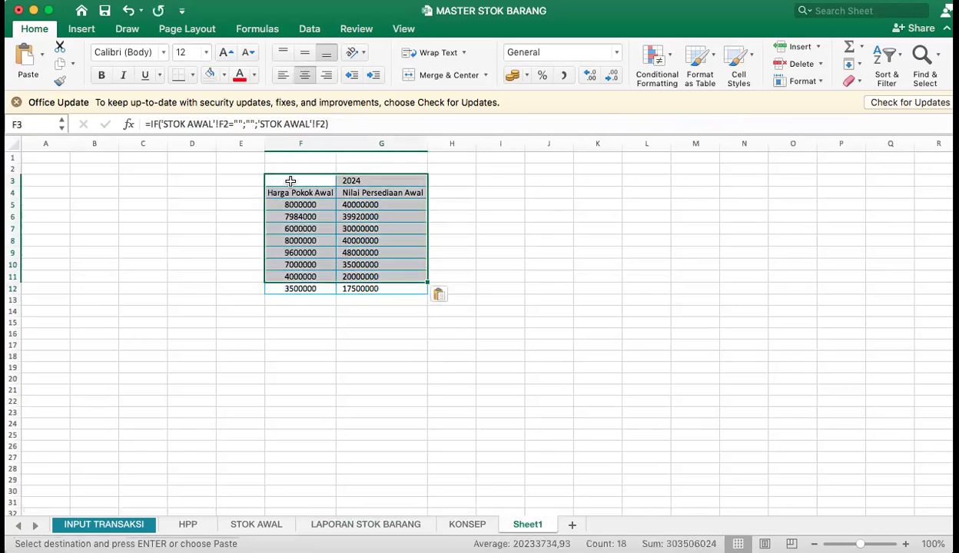
right_click(291, 178)
mouse_move(398, 224)
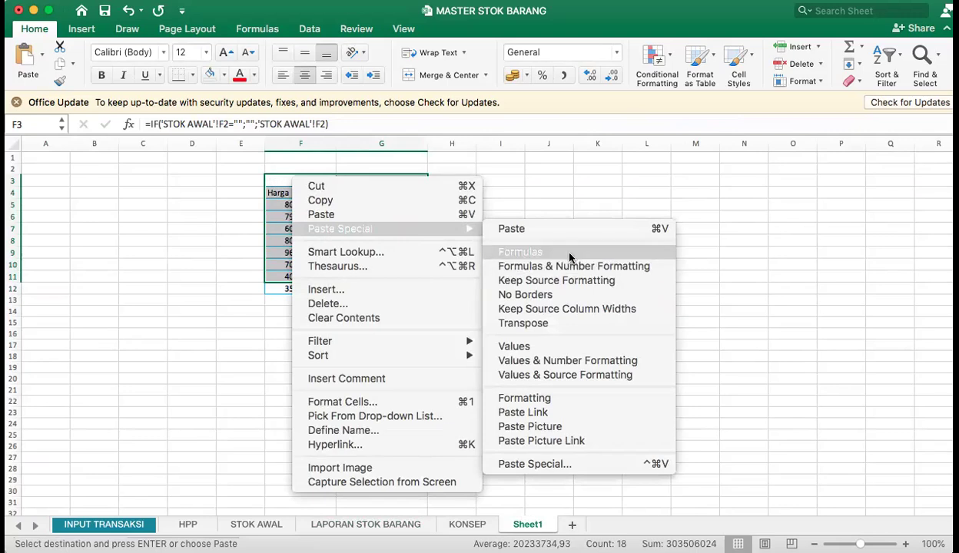
left_click(547, 347)
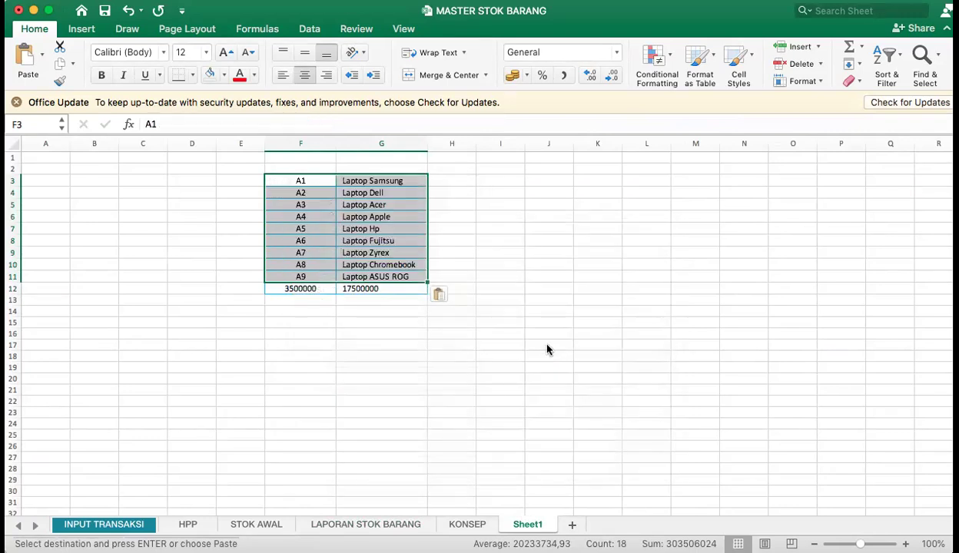
Clear the leftover numbers in F12:G12 below the product list on Sheet1.
left_click(503, 265)
left_click_drag(295, 291, 423, 289)
key("Delete")
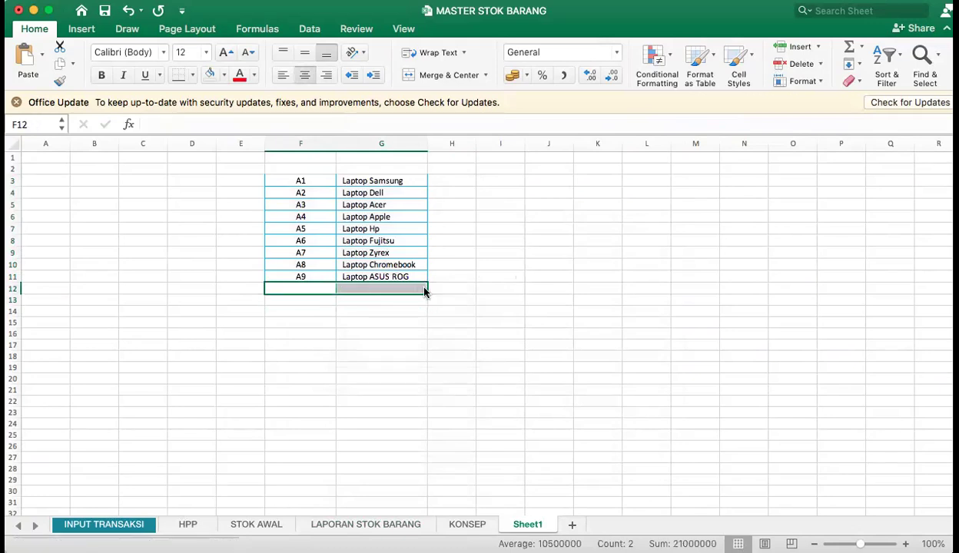
left_click(674, 237)
Enter the headers "kode" in F2 and "nama laptop" in G2 above the product list.
left_click(311, 168)
type("kode")
key("Tab")
type("na")
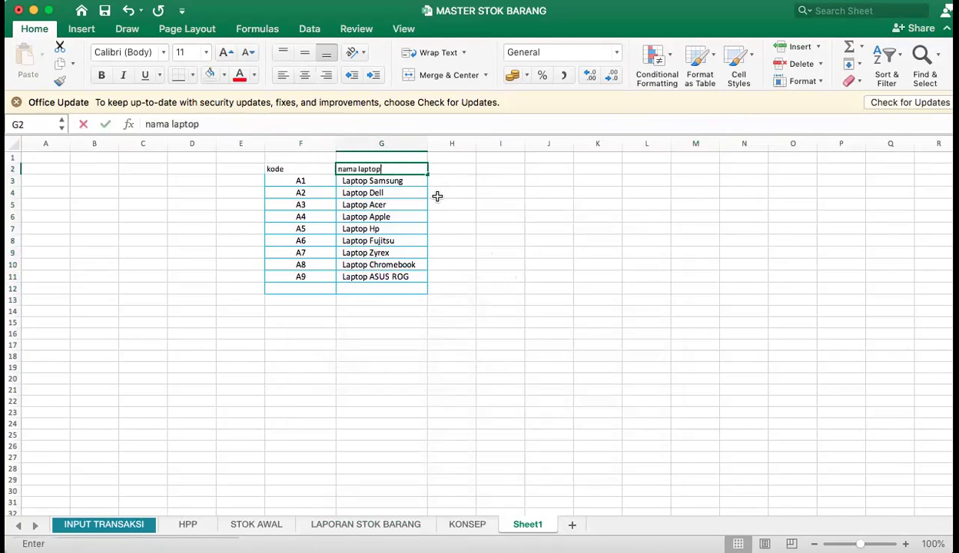
type("ma laptop")
key("Return")
left_click_drag(312, 166, 391, 170)
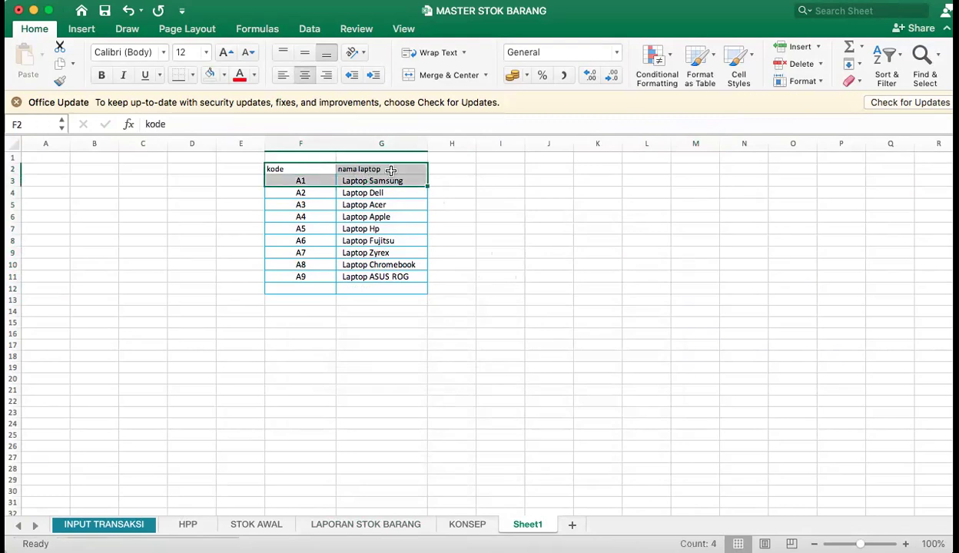
left_click(527, 167)
left_click(350, 166)
left_click(287, 170)
mouse_move(293, 169)
left_mouse_down()
mouse_move(381, 193)
mouse_move(384, 288)
left_mouse_up()
Copy the transaction table C3:J12 from INPUT TRANSAKSI and paste it at F14 on Sheet1.
left_click(89, 527)
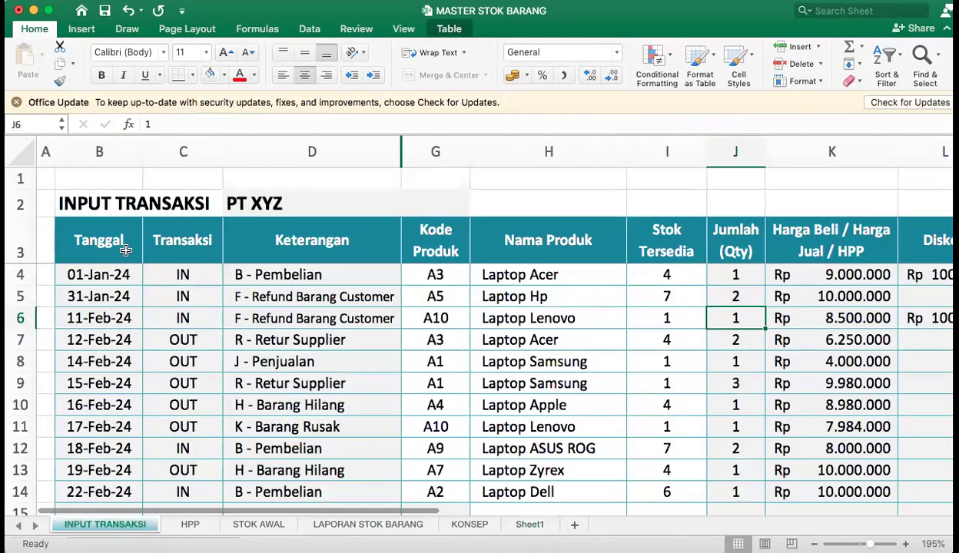
mouse_move(193, 244)
left_mouse_down()
mouse_move(421, 281)
mouse_move(642, 366)
mouse_move(691, 369)
mouse_move(668, 385)
mouse_move(675, 453)
mouse_move(726, 443)
mouse_move(728, 455)
left_mouse_up()
key("super+c")
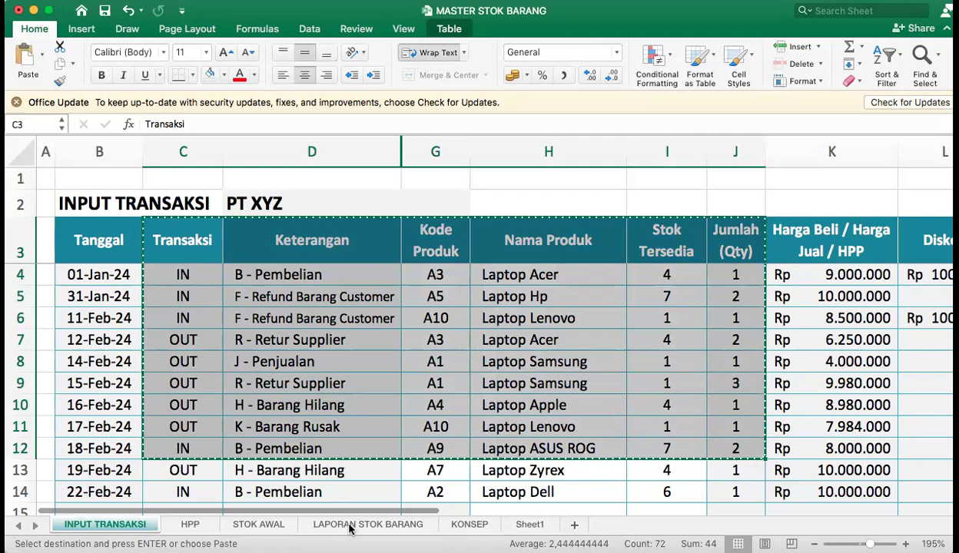
left_click(531, 525)
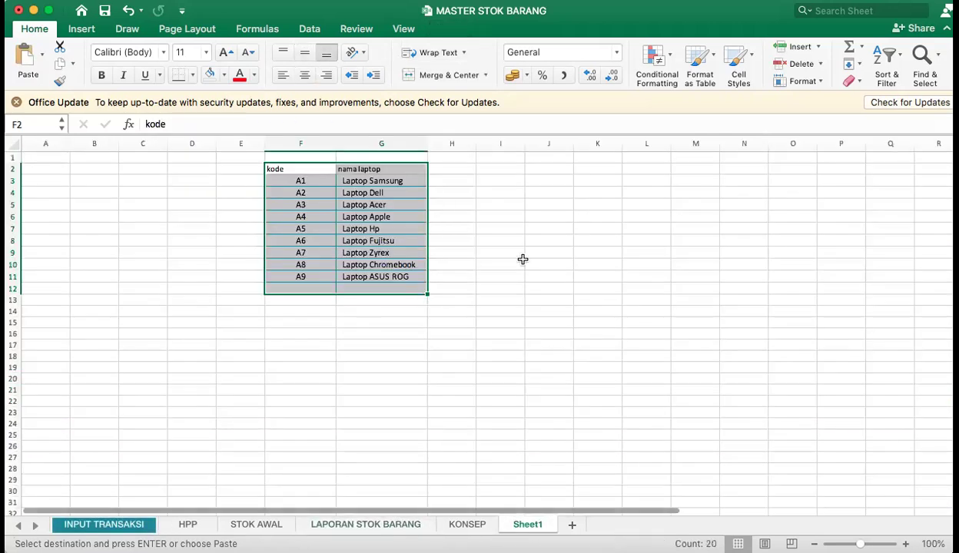
left_click(284, 311)
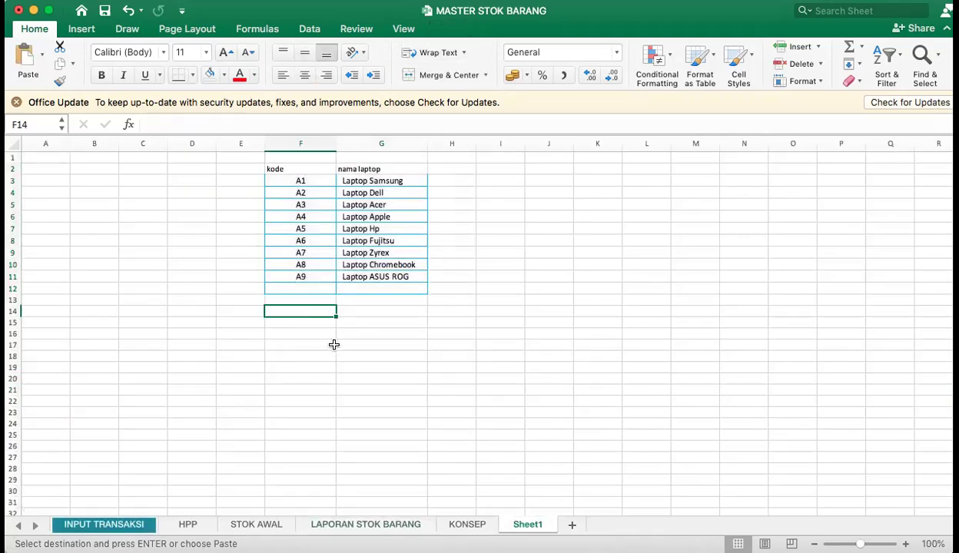
key("super+v")
Delete columns H and I, holding the order number and supplier/customer name, from Sheet1.
left_click(500, 381)
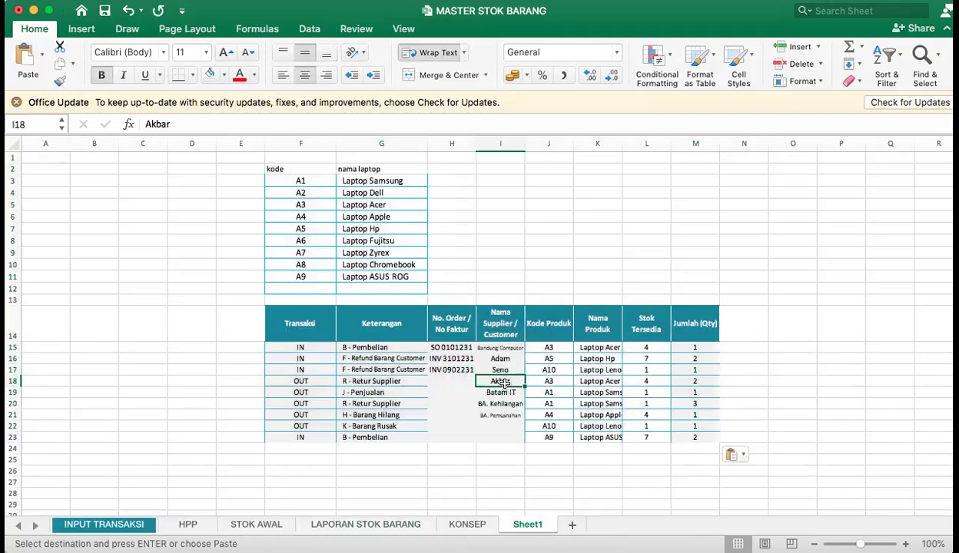
left_click_drag(452, 144, 485, 142)
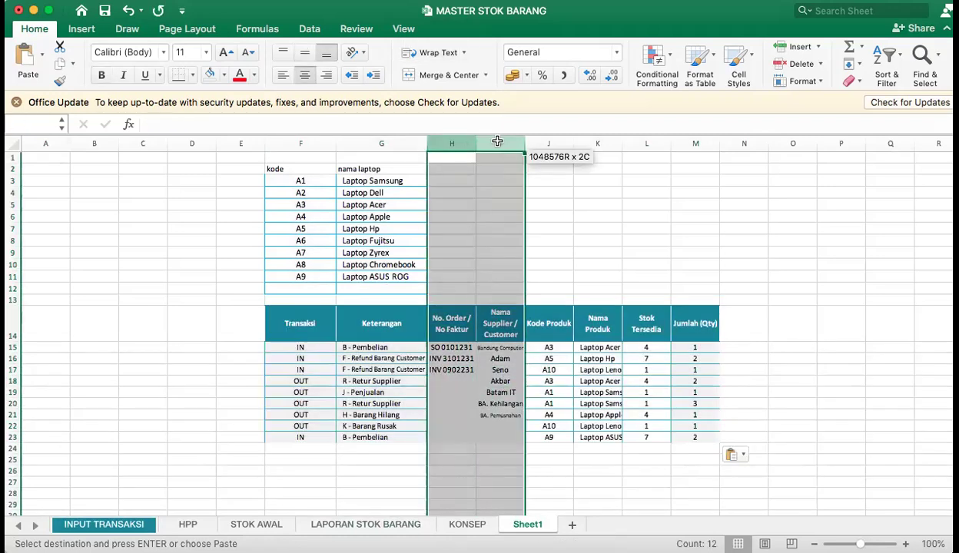
right_click(493, 345)
left_click(557, 402)
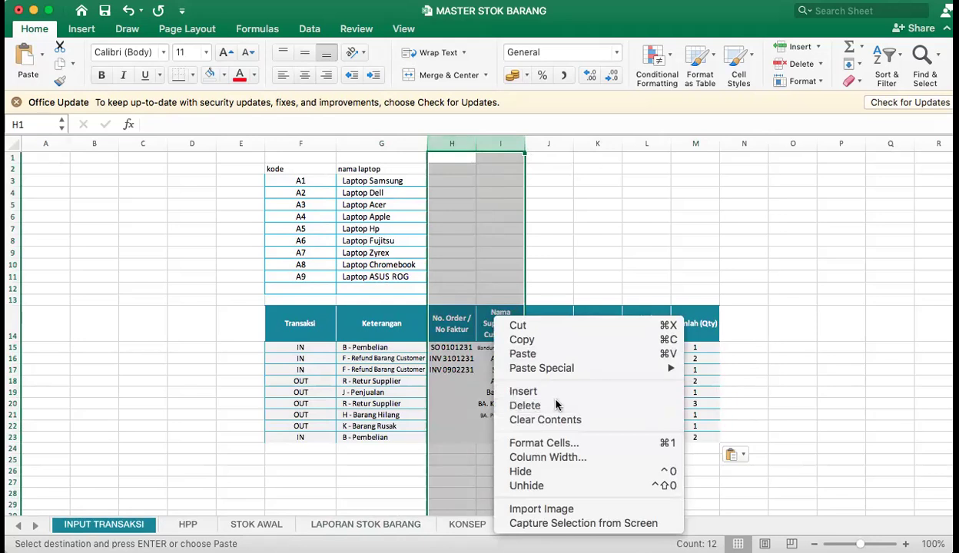
left_click(548, 368)
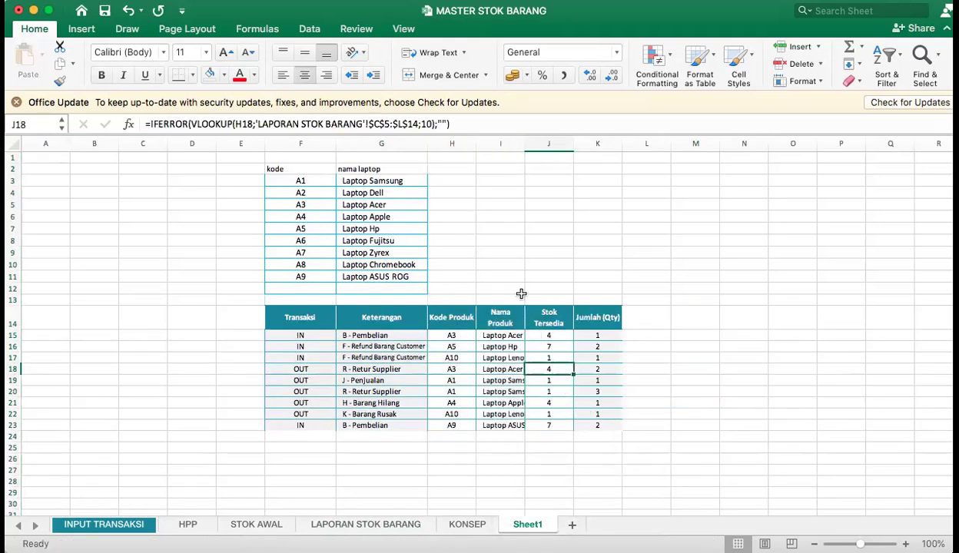
Delete the Stok Tersedia column J from the transaction table on Sheet1.
left_click(497, 315)
left_click(604, 318)
key("Left")
key("Down")
key("Down")
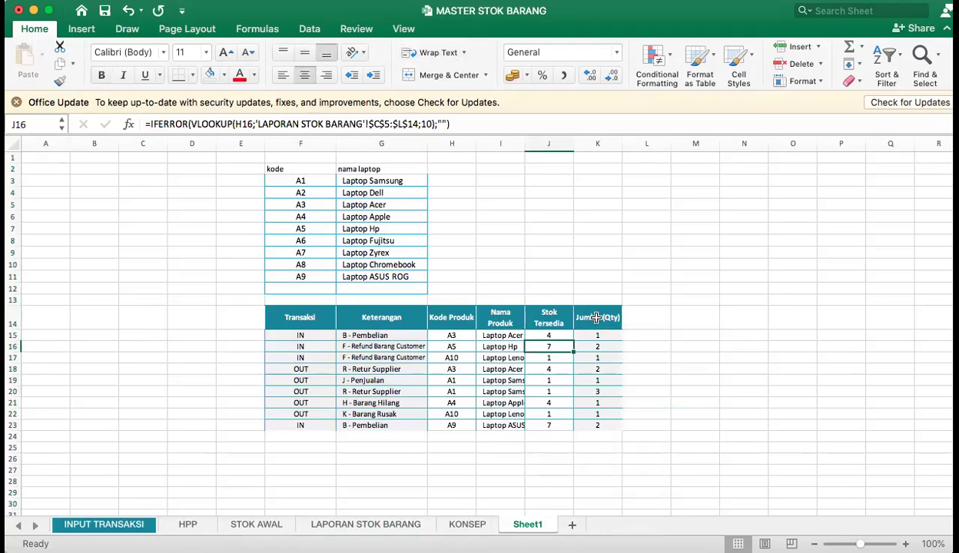
left_click(597, 318)
left_click(605, 359)
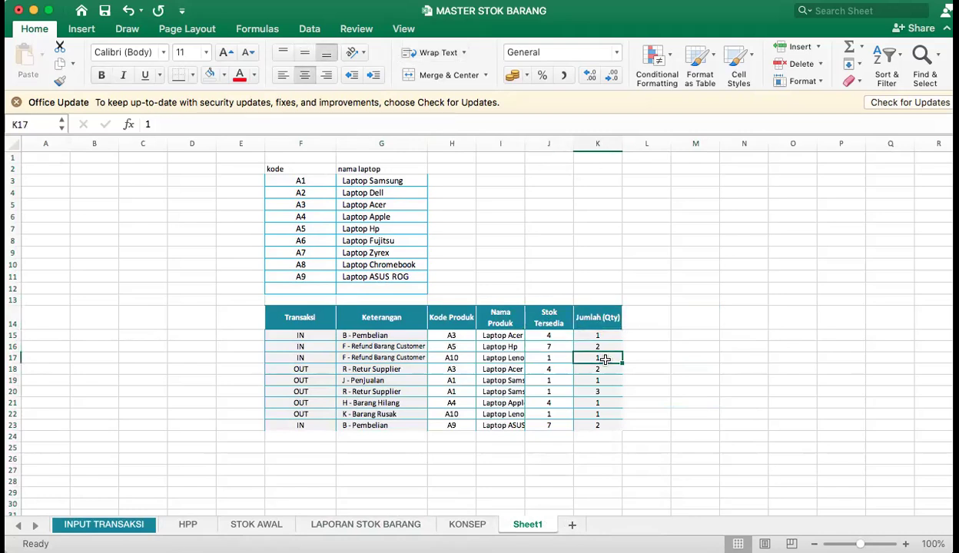
left_click(555, 336)
right_click(549, 144)
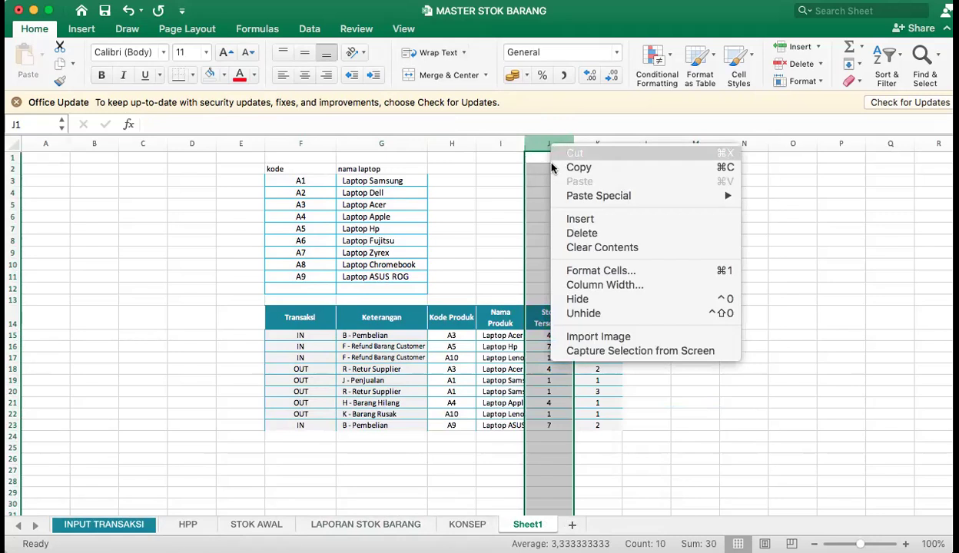
left_click(582, 233)
left_click(452, 358)
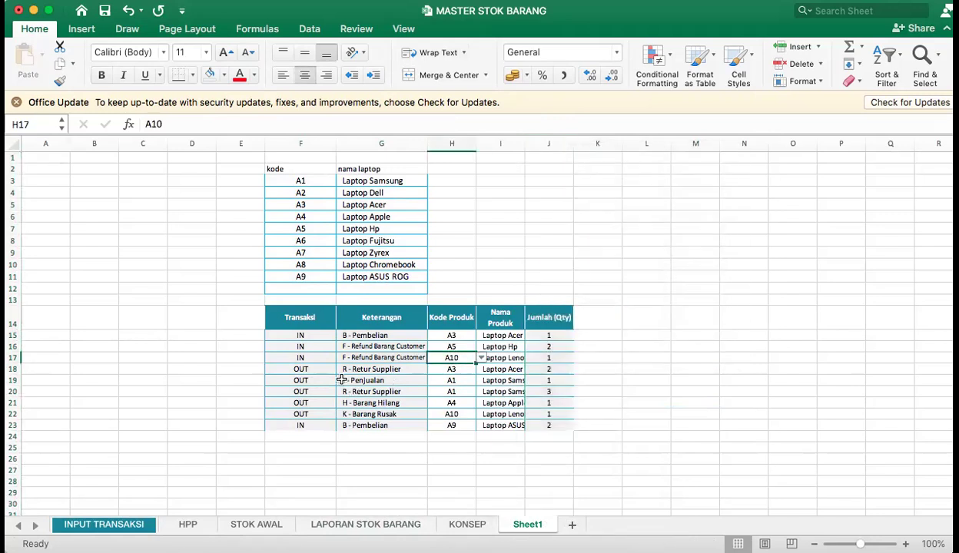
Copy the BARANG MASUK header block F3:G4 from LAPORAN STOK BARANG and paste it at H1 on Sheet1.
left_click(377, 525)
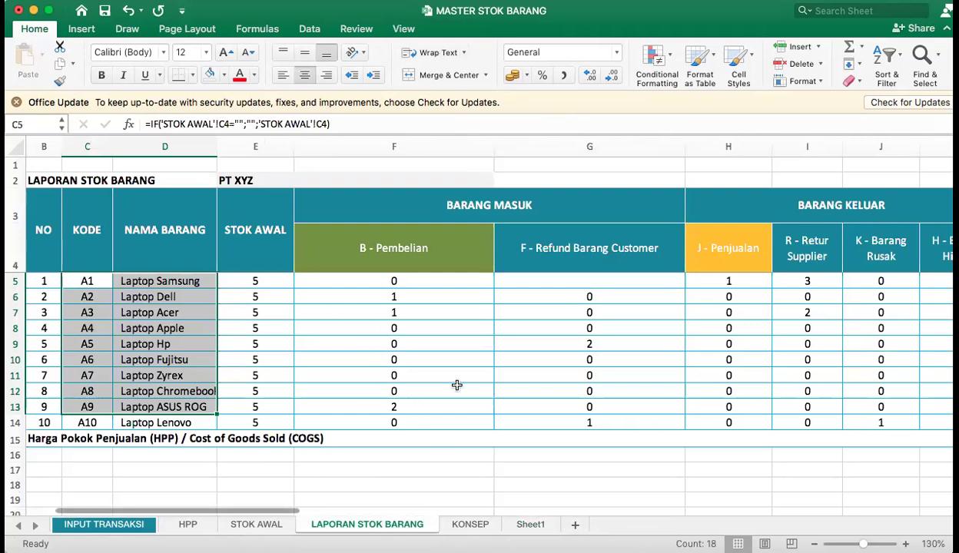
left_click_drag(567, 255, 430, 204)
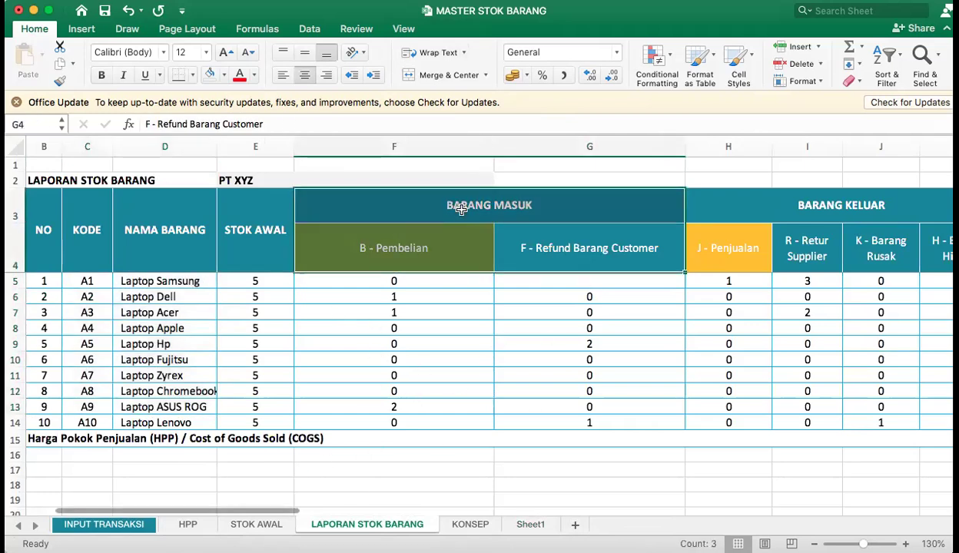
key("super+c")
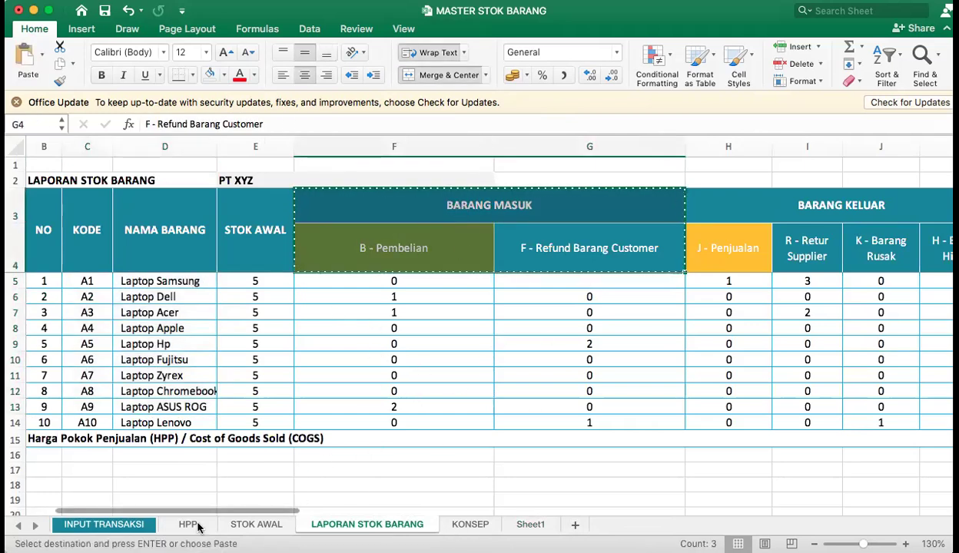
left_click(134, 527)
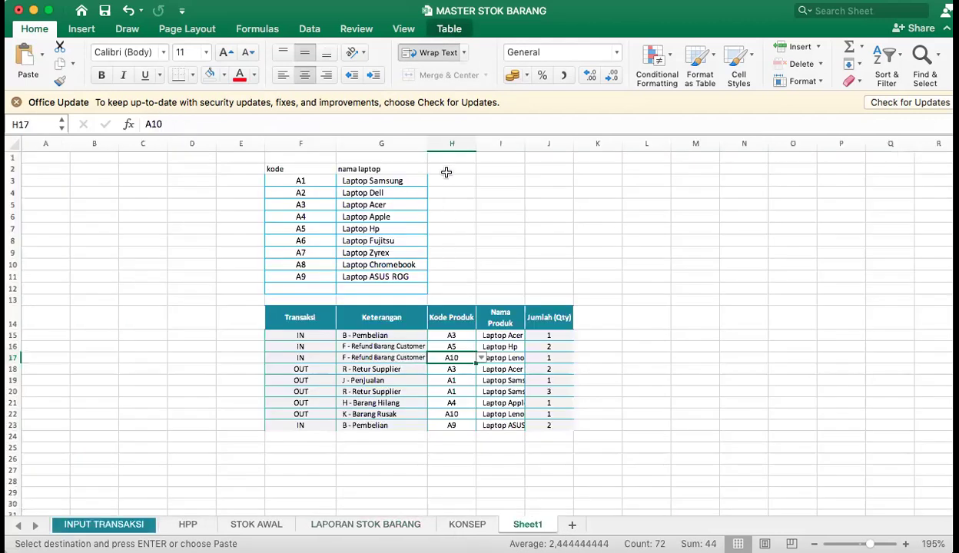
left_click(447, 169)
left_click(470, 153)
key("super+v")
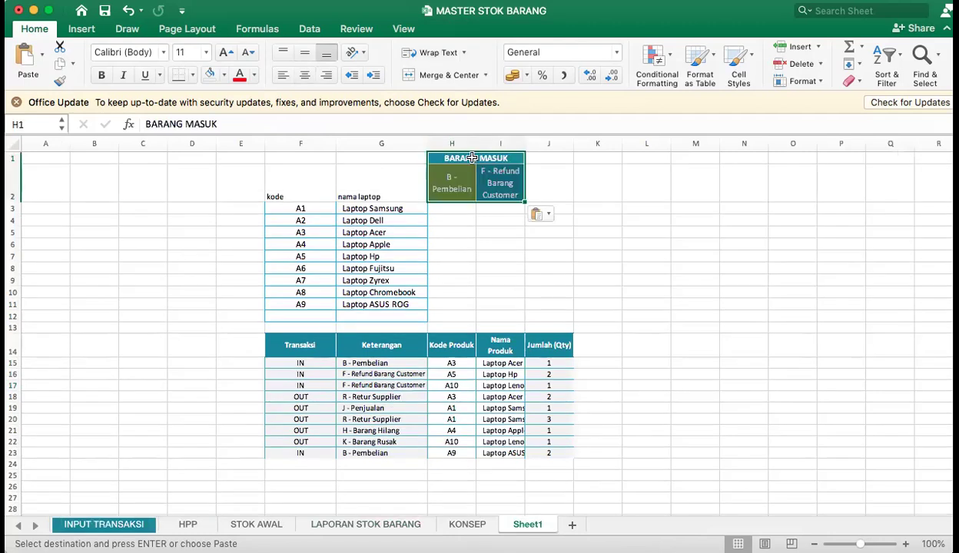
Widen columns H and I on Sheet1 so the B - Pembelian and F - Refund Barang Customer headers fit.
left_click(418, 179)
left_click_drag(476, 144, 566, 144)
left_click(452, 230)
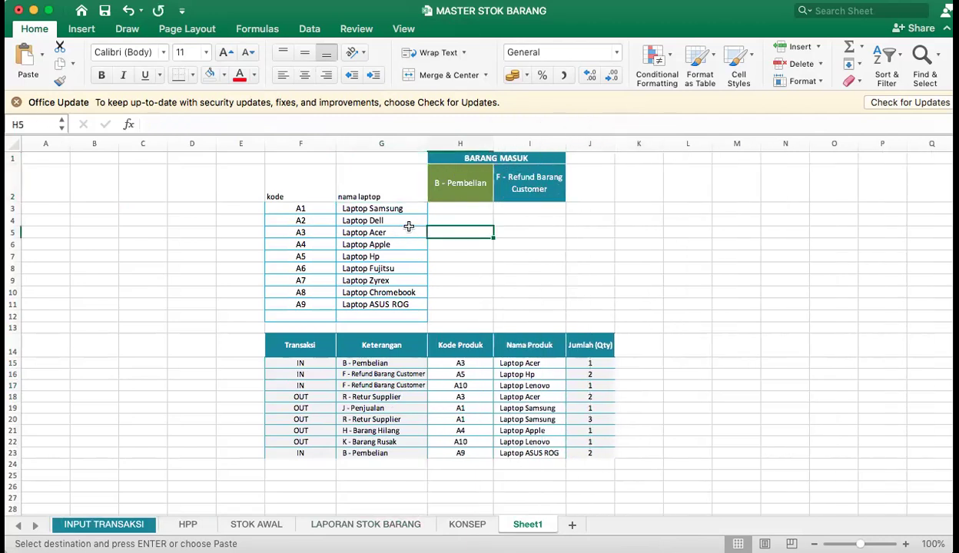
Set the font size of the product table F1:I11 to 14.
scroll(334, 180, "down", 1)
left_click(303, 170)
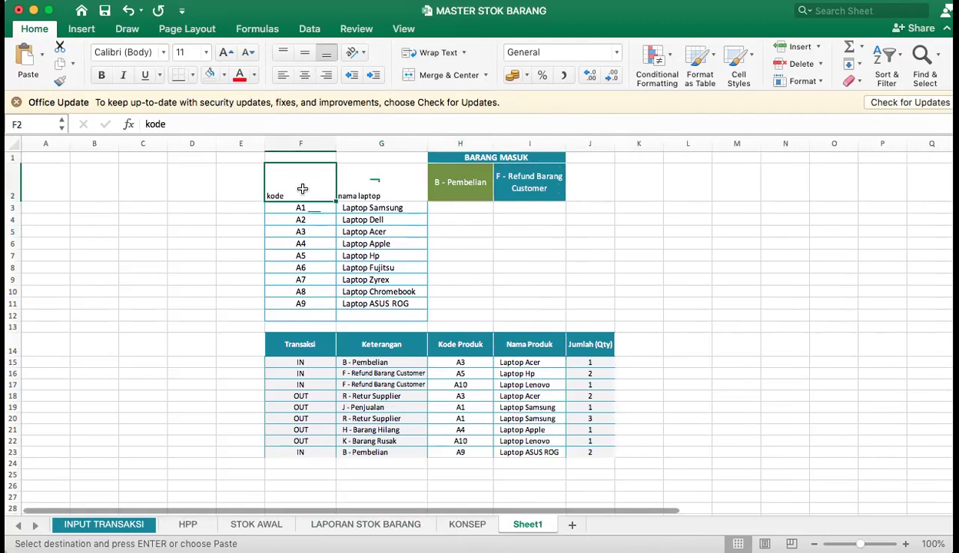
left_click_drag(289, 157, 515, 304)
left_click(206, 52)
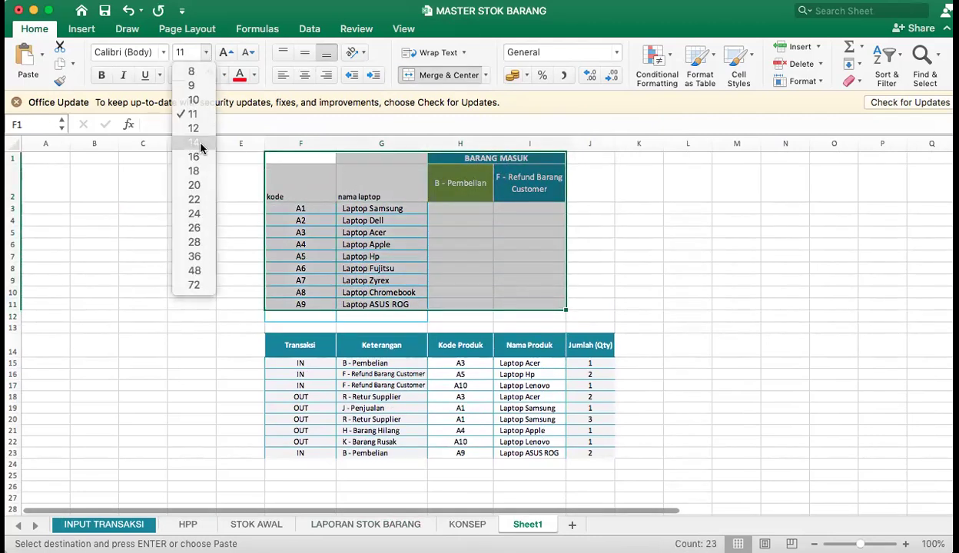
left_click(201, 146)
left_click(627, 194)
Widen column I slightly more and reduce the height of header row 2.
left_click_drag(565, 144, 587, 143)
left_click_drag(15, 214, 15, 199)
left_click(507, 275)
Merge and center the kode and nama laptop headers across rows 1 and 2, and apply all borders to F1:I12.
left_click_drag(319, 180, 317, 161)
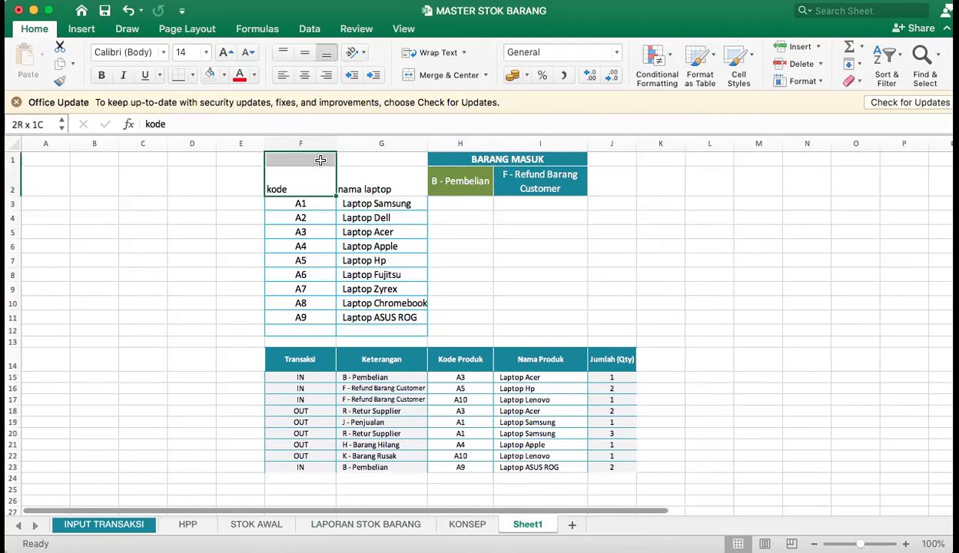
left_click(443, 75)
left_click_drag(359, 186, 531, 315)
left_click(430, 74)
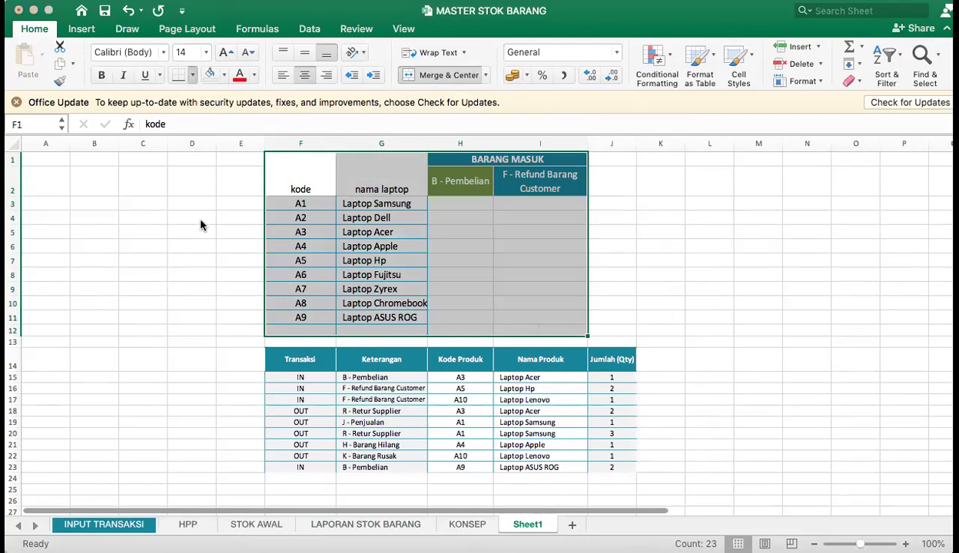
left_click(649, 218)
Compare the Sheet1 tables with their source sheets LAPORAN STOK BARANG and INPUT TRANSAKSI.
left_click(445, 203)
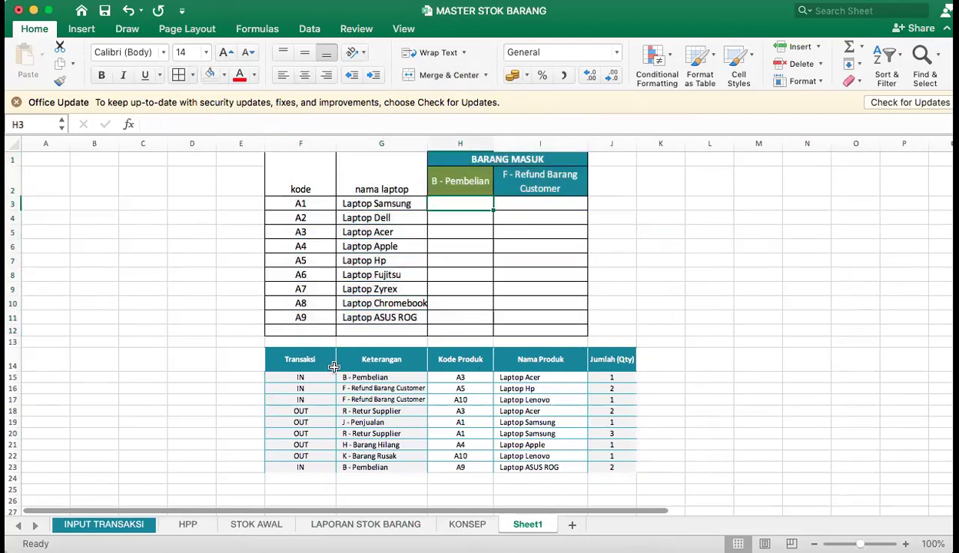
left_click(369, 361)
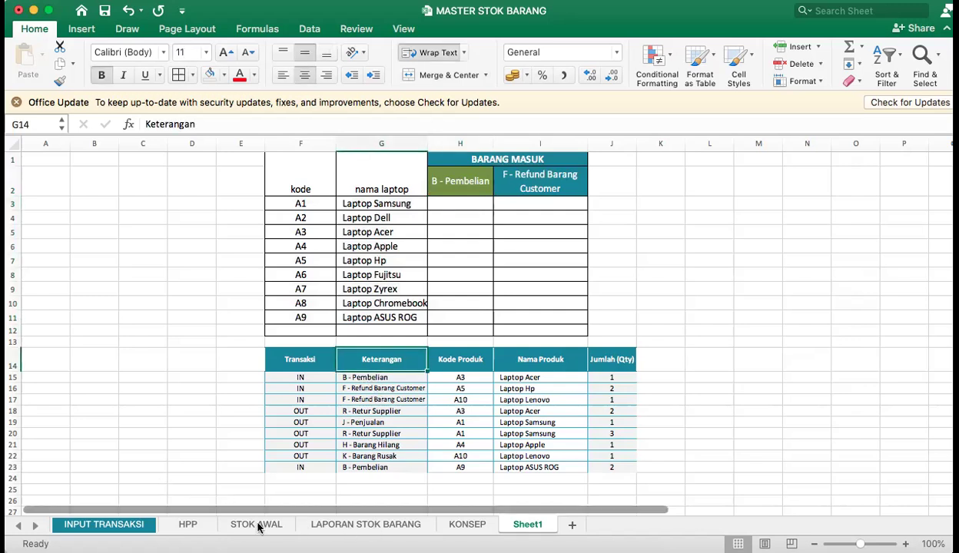
left_click(408, 527)
left_click_drag(274, 368, 47, 359)
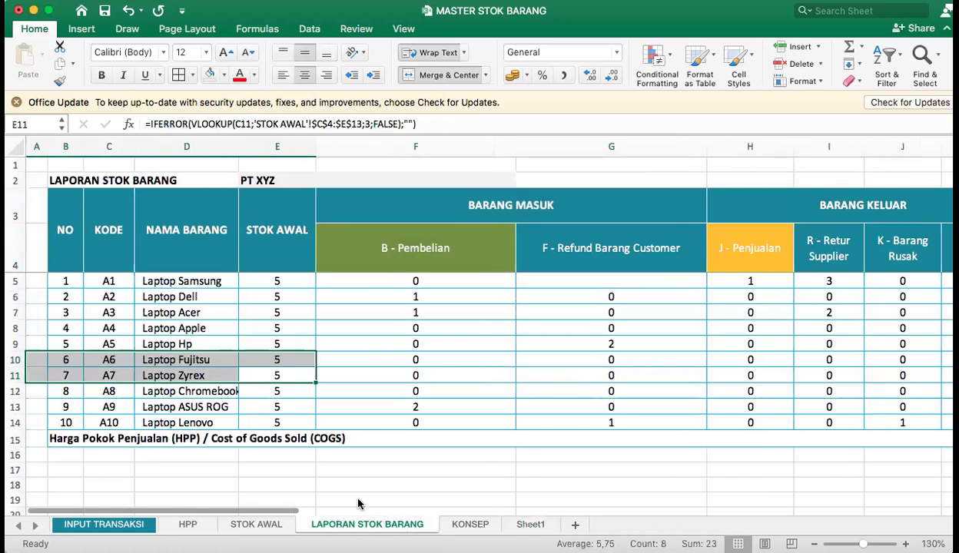
left_click(150, 524)
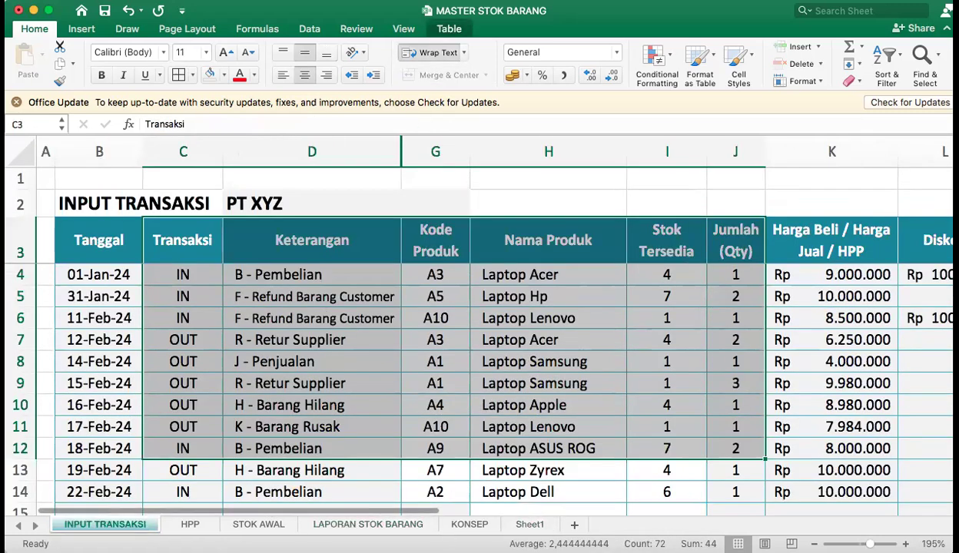
left_click(532, 524)
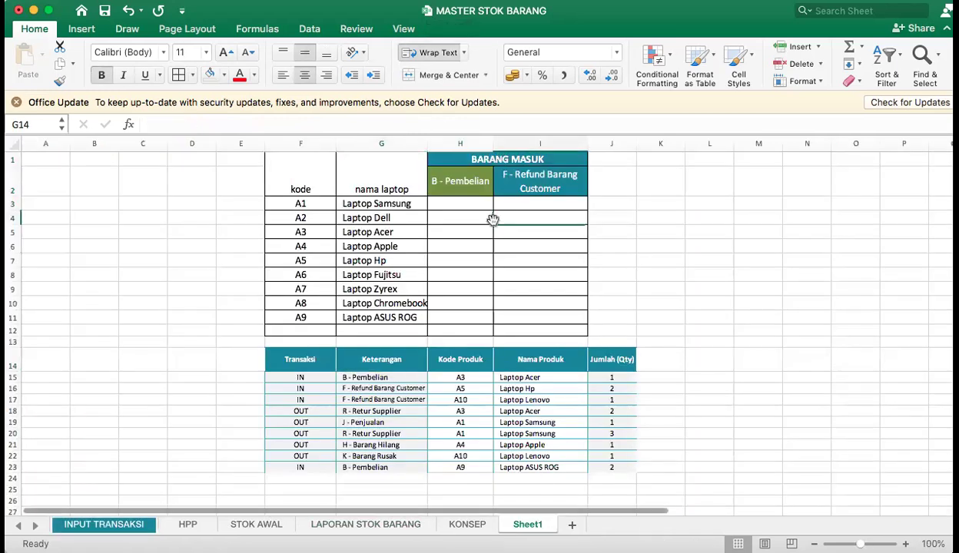
Examine the BARANG MASUK headers on Sheet1 against the IN transactions and their Keterangan entries.
left_click(438, 206)
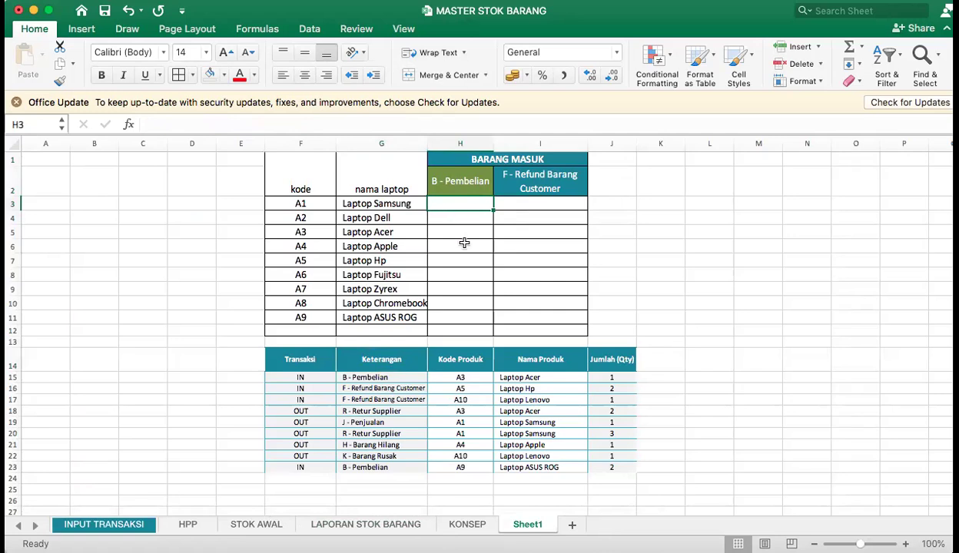
left_click(537, 178)
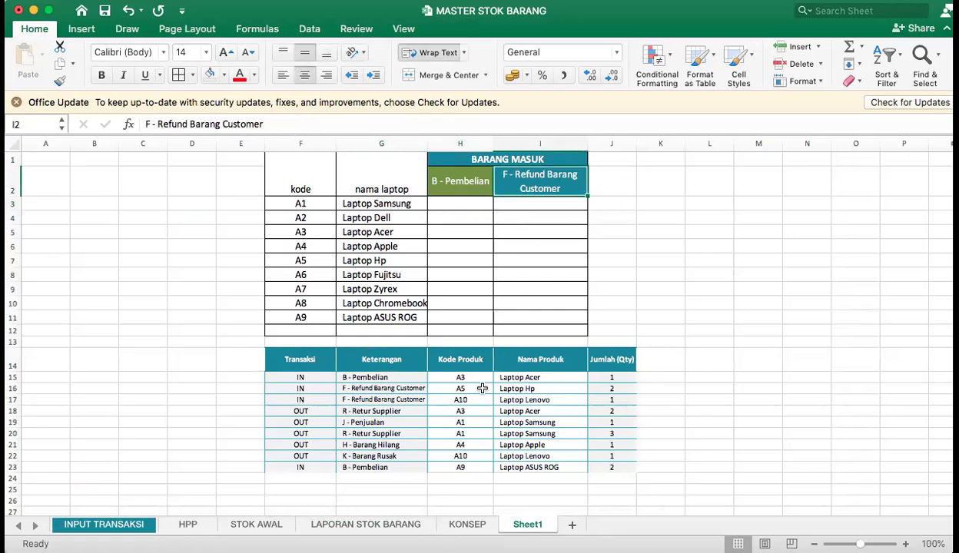
left_click(459, 203)
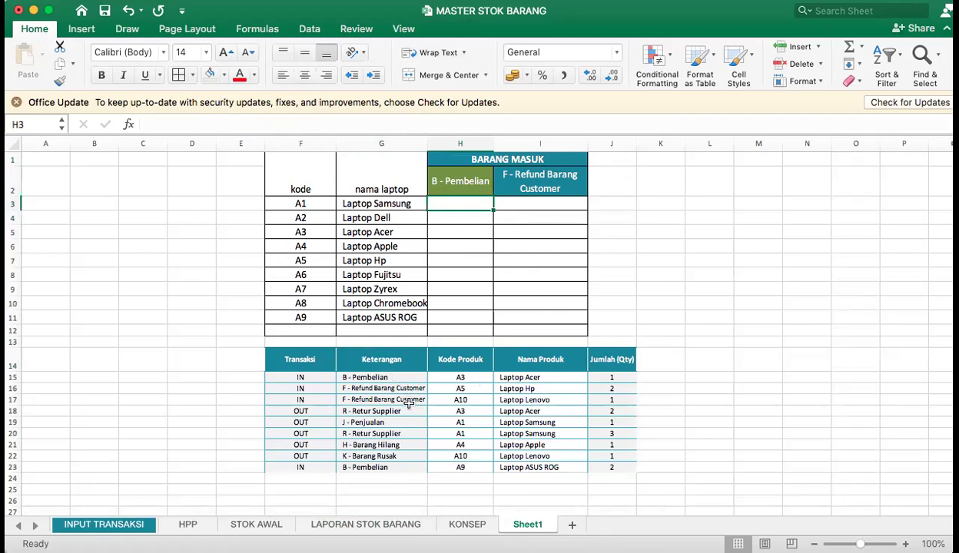
left_click(381, 378)
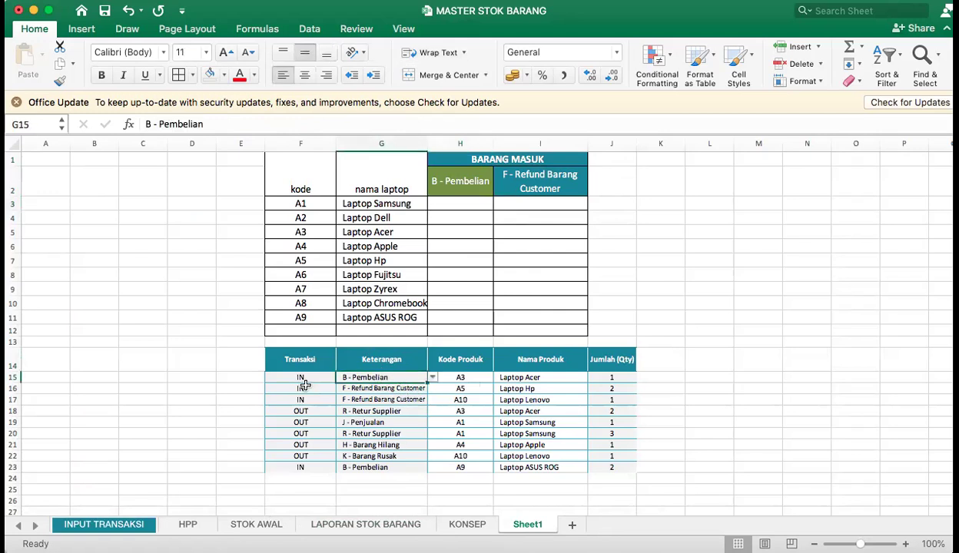
left_click(304, 378)
left_click(300, 388)
left_click(302, 399)
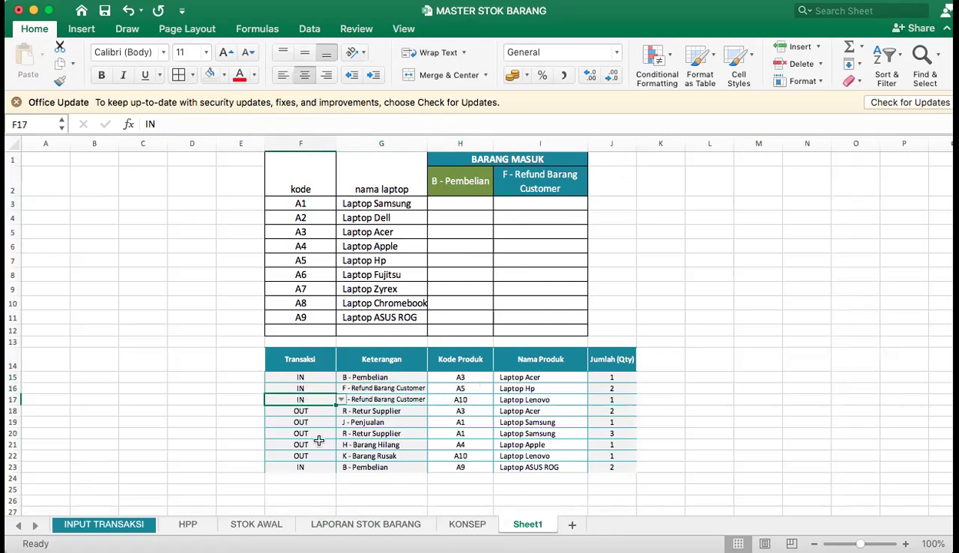
left_click(311, 467)
Move the transaction table from F14:J24 to A2, beside the product table.
left_click_drag(307, 353, 615, 478)
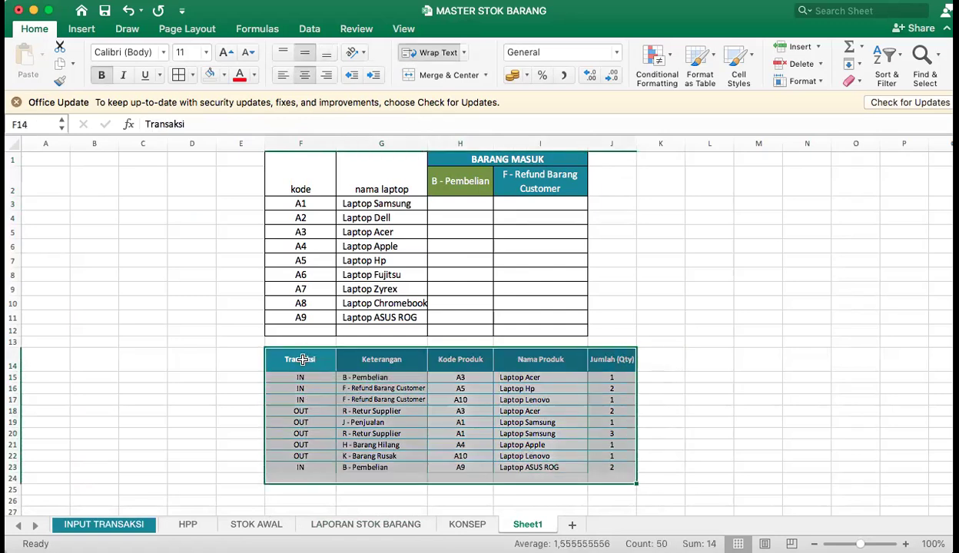
left_click_drag(295, 346, 48, 185)
Try to shift the product table F1:I12 one column over by cutting it and pasting it at G1.
left_click_drag(323, 169, 528, 328)
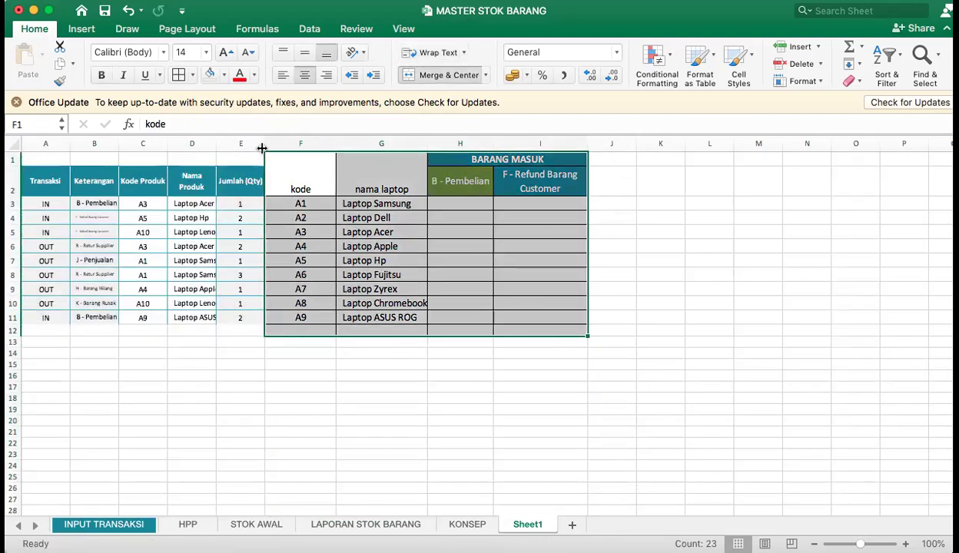
left_click_drag(262, 154, 368, 178)
left_click(582, 182)
key("super+x")
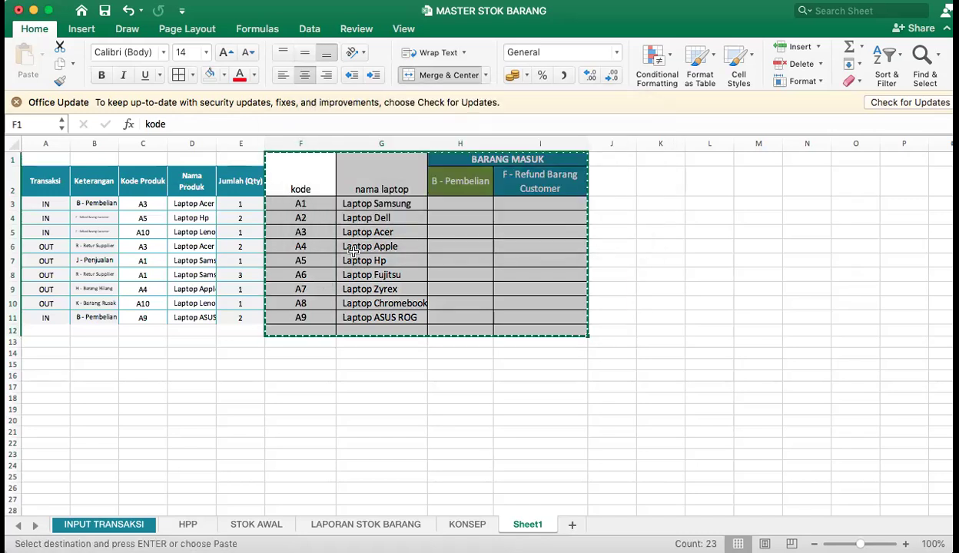
left_click(382, 182)
key("Return")
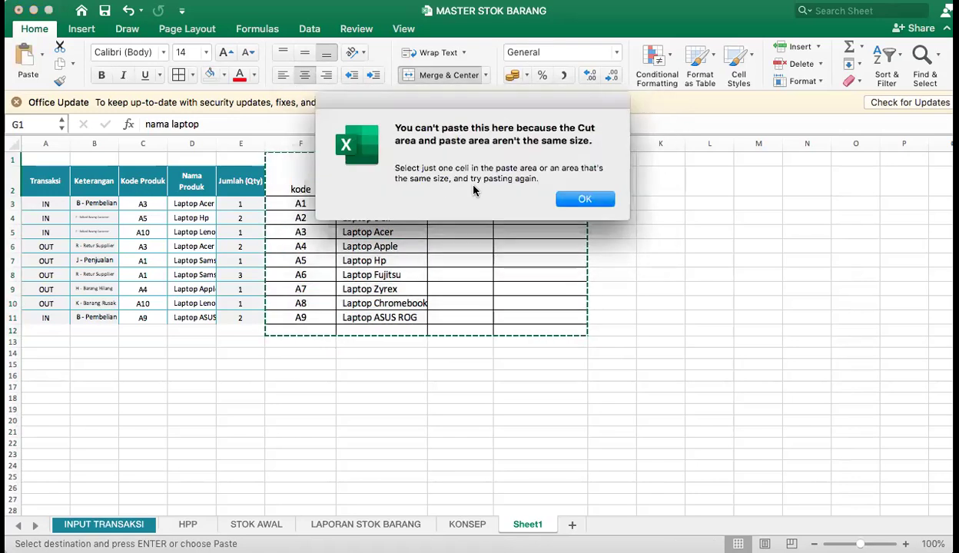
left_click(583, 199)
left_click(501, 288)
right_click(300, 143)
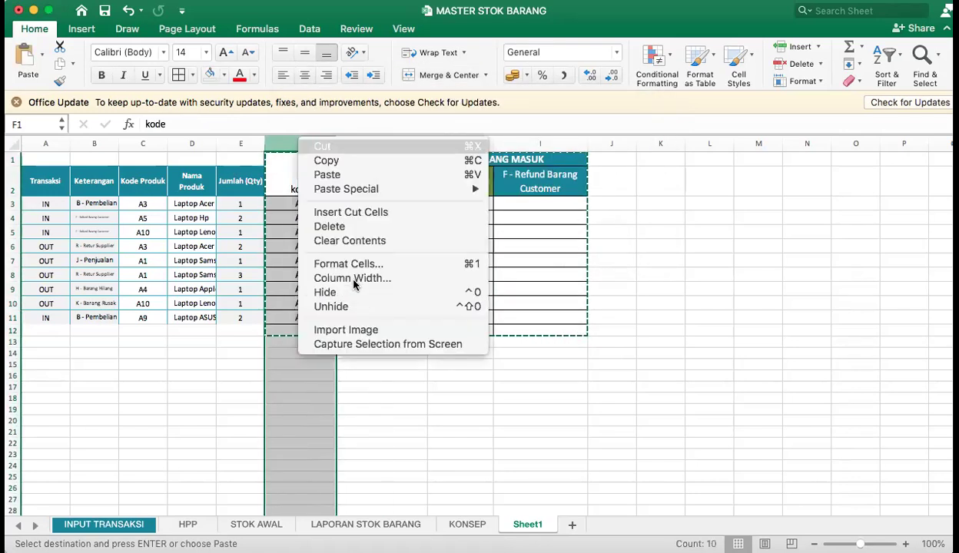
key("Escape")
key("Escape")
left_click(650, 215)
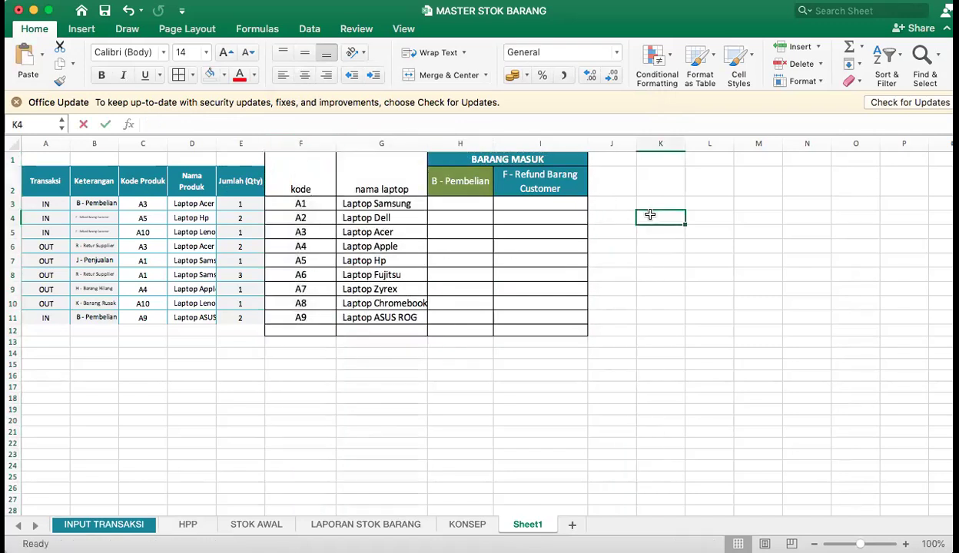
key("super+v")
left_click(310, 143)
key("super+z")
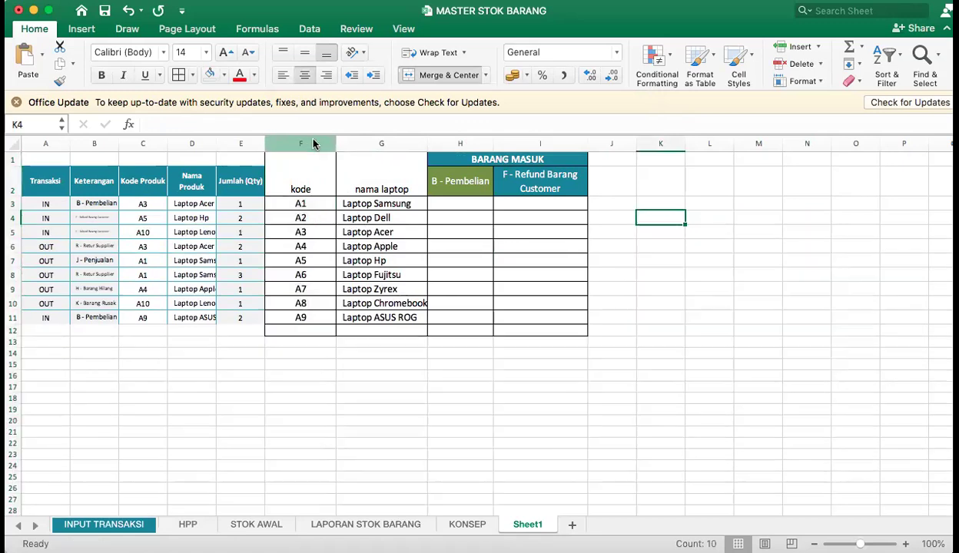
Insert a blank column F between the transaction and product tables and remove its teal and grey shading.
left_click(309, 143)
right_click(310, 143)
left_click(358, 216)
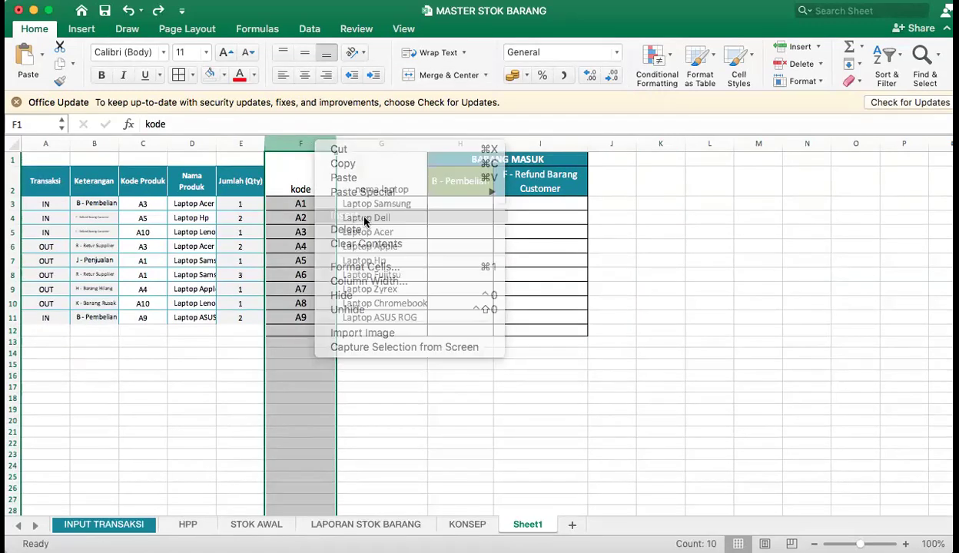
left_click(696, 218)
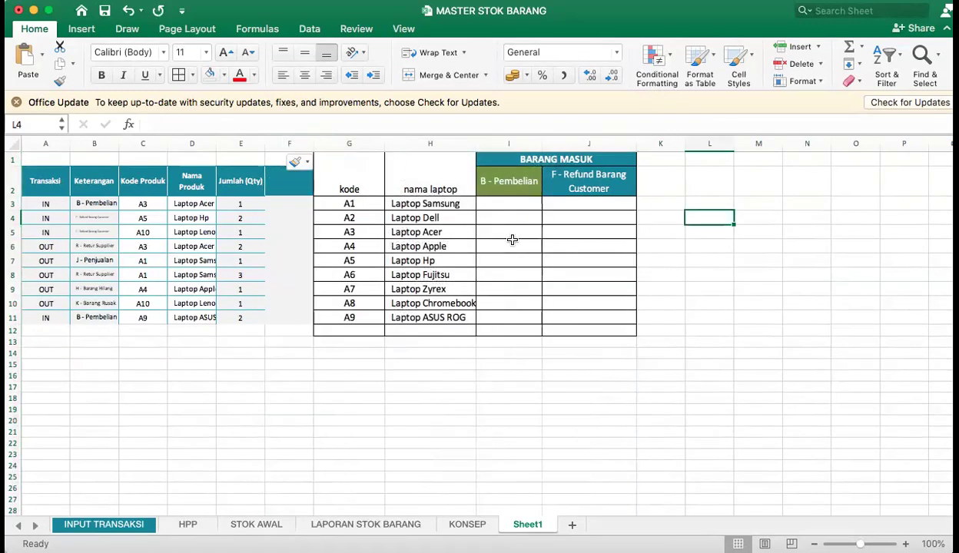
left_click(296, 144)
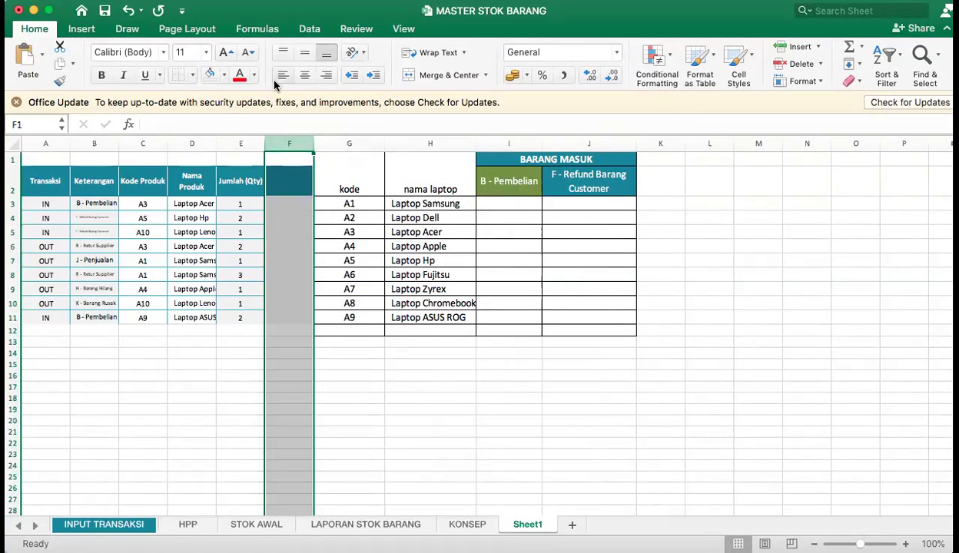
left_click(209, 75)
left_click(270, 227)
Set the font size of the transaction table A2:E11 to 18 and widen column B to fit the Keterangan entries.
left_click_drag(241, 172, 49, 316)
left_click(207, 52)
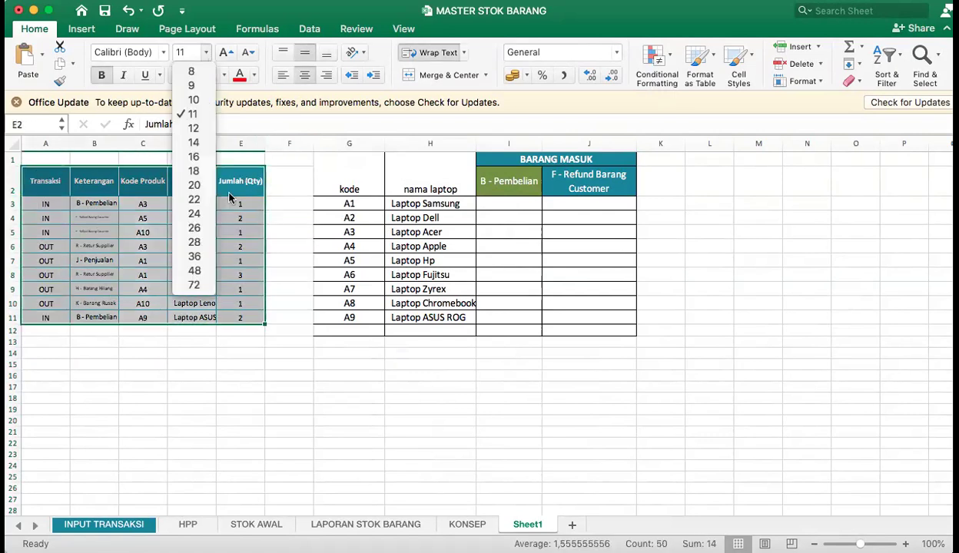
left_click(202, 133)
left_click(206, 54)
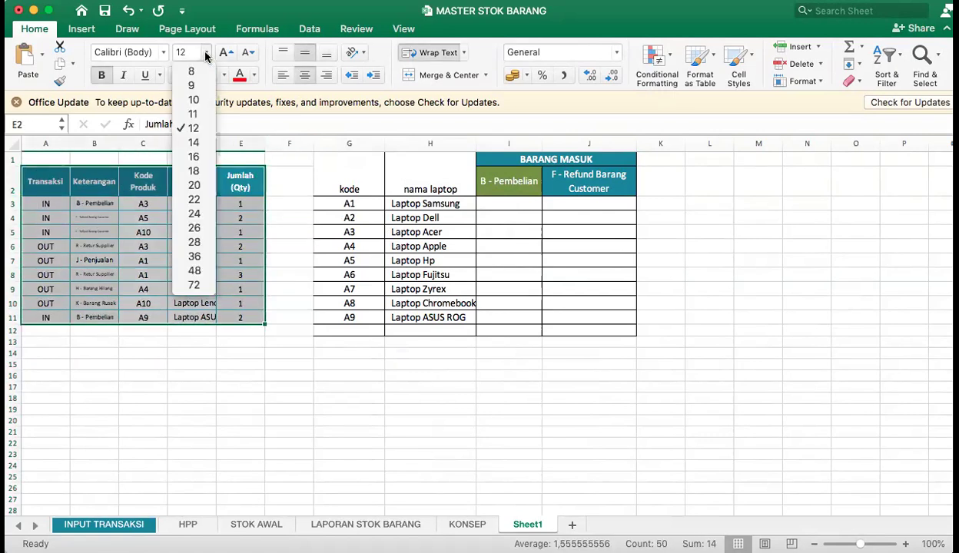
left_click(174, 174)
left_click_drag(119, 144, 236, 143)
left_click(309, 245)
Center the contents of the product table G1:J12 both vertically and horizontally.
left_click_drag(473, 169, 692, 373)
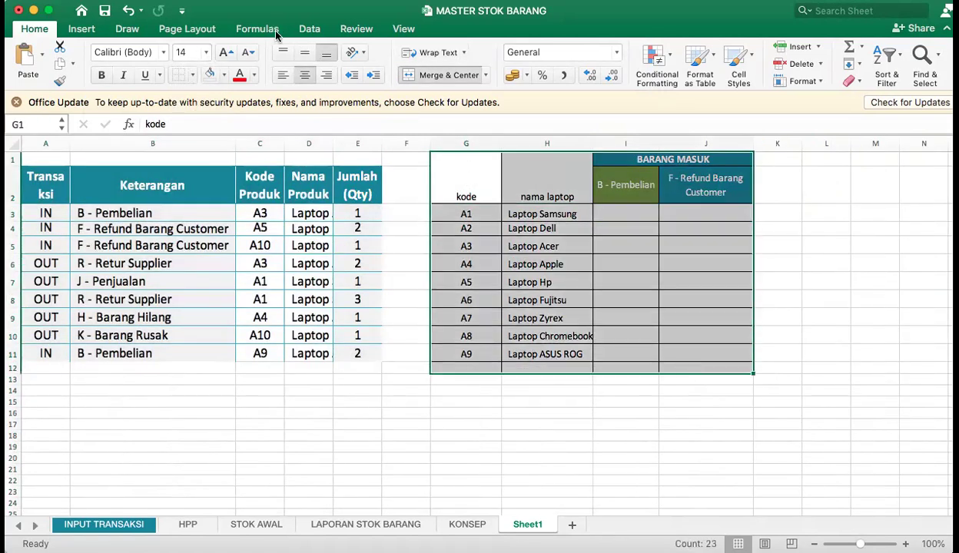
left_click(305, 52)
left_click(305, 74)
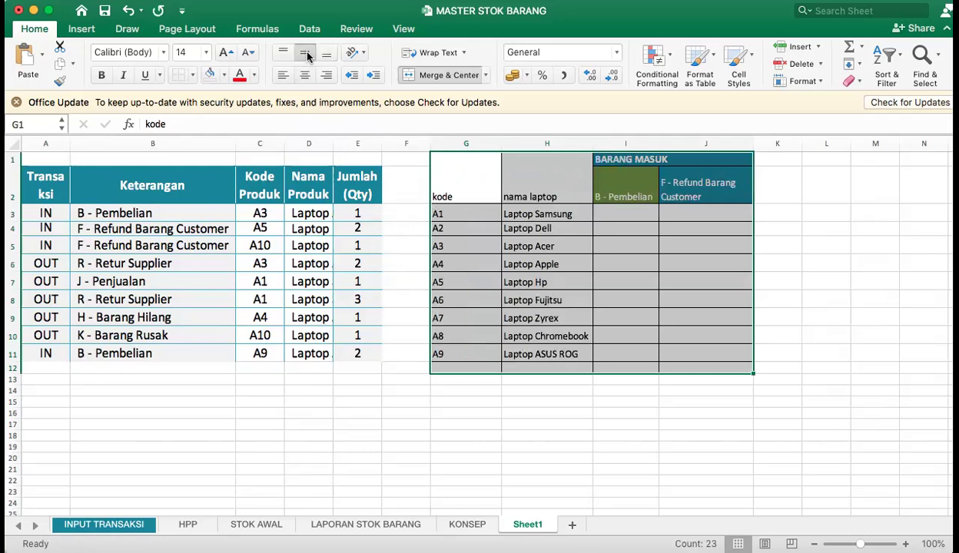
left_click(305, 74)
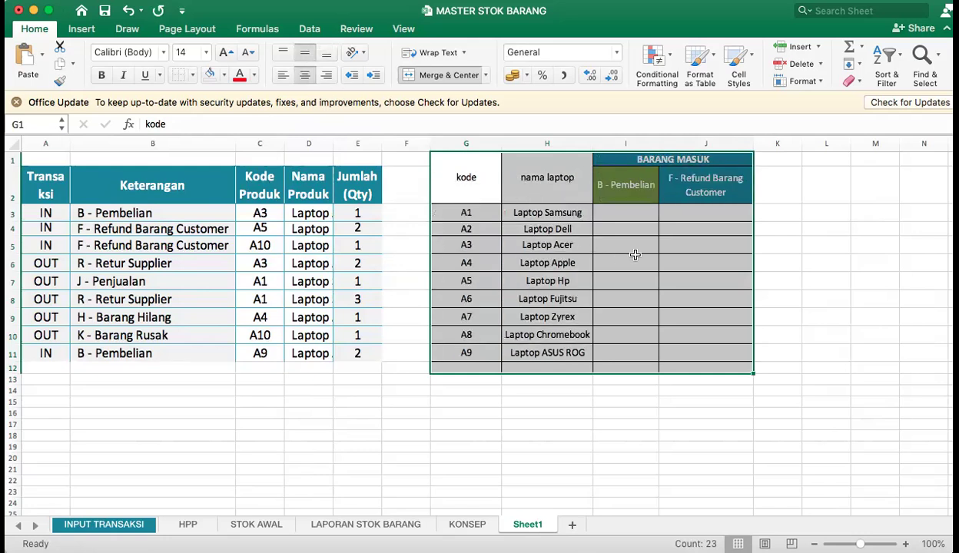
Apply borders to all cells of the transaction table A2:E11.
left_click(636, 258)
left_click_drag(371, 184, 46, 358)
left_click(192, 77)
left_click(218, 206)
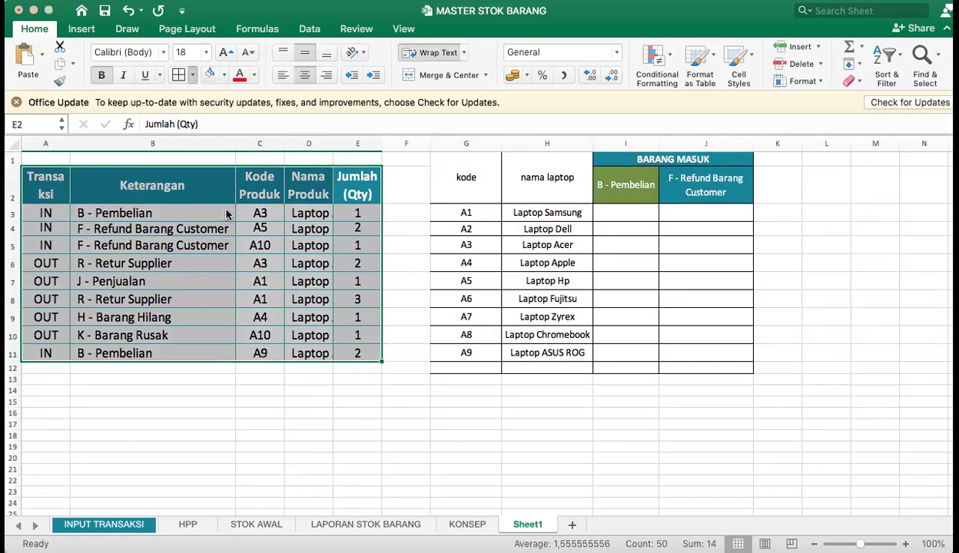
Delete the empty row 12 beneath the transaction and product tables.
left_click_drag(448, 163, 681, 355)
left_click(475, 366)
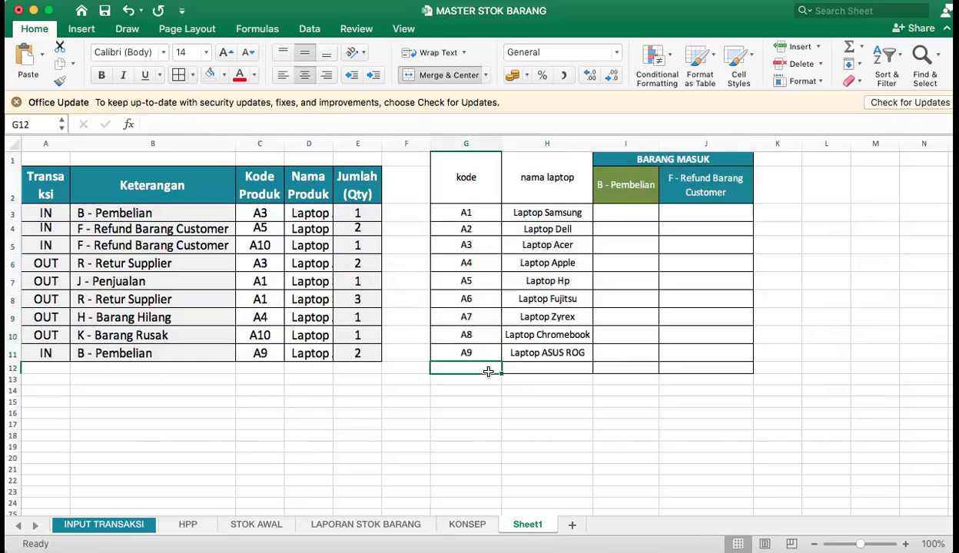
right_click(15, 367)
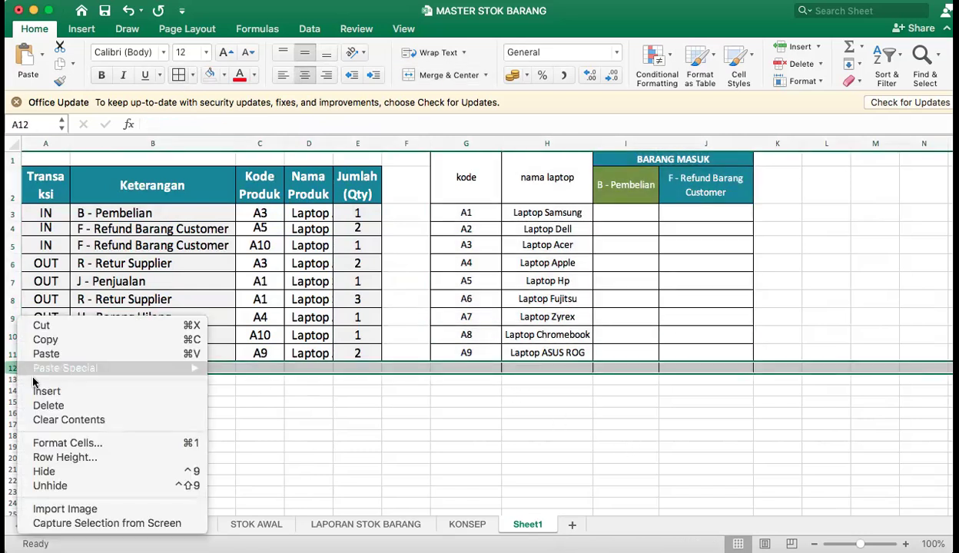
left_click(65, 405)
left_click(720, 435)
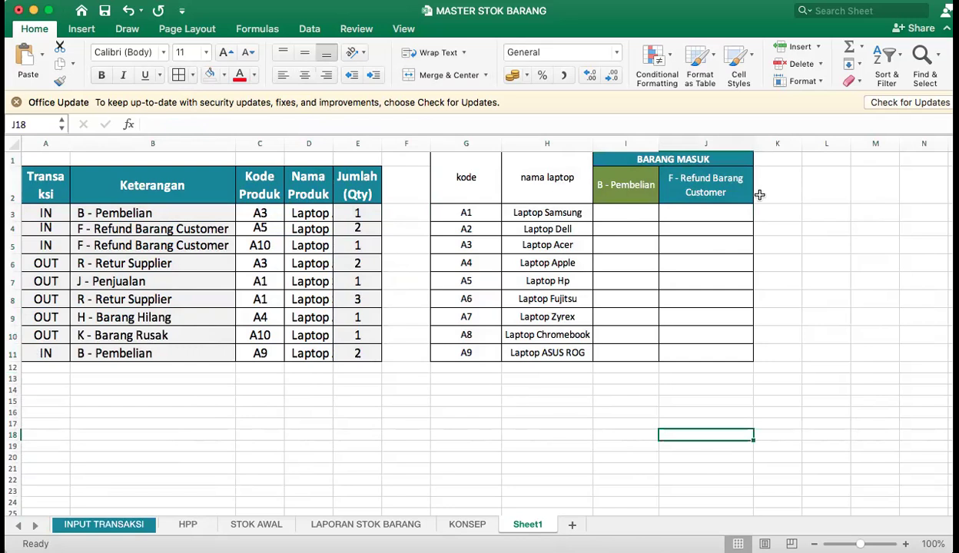
Enter =SUMIFS(E3:E11;C3:C11;G3) in I3 to total Laptop Samsung's quantities under B - Pembelian.
left_click(491, 170)
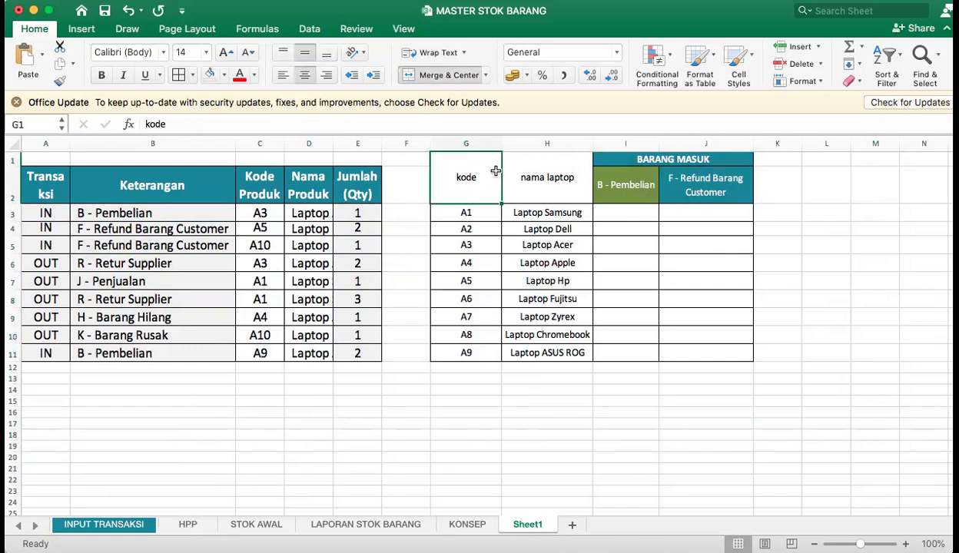
left_click(572, 217)
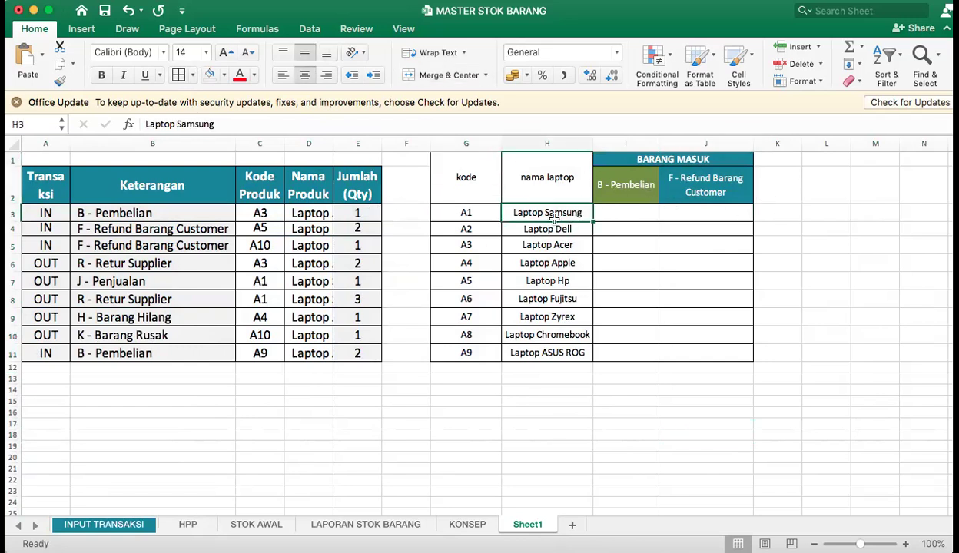
left_click(616, 216)
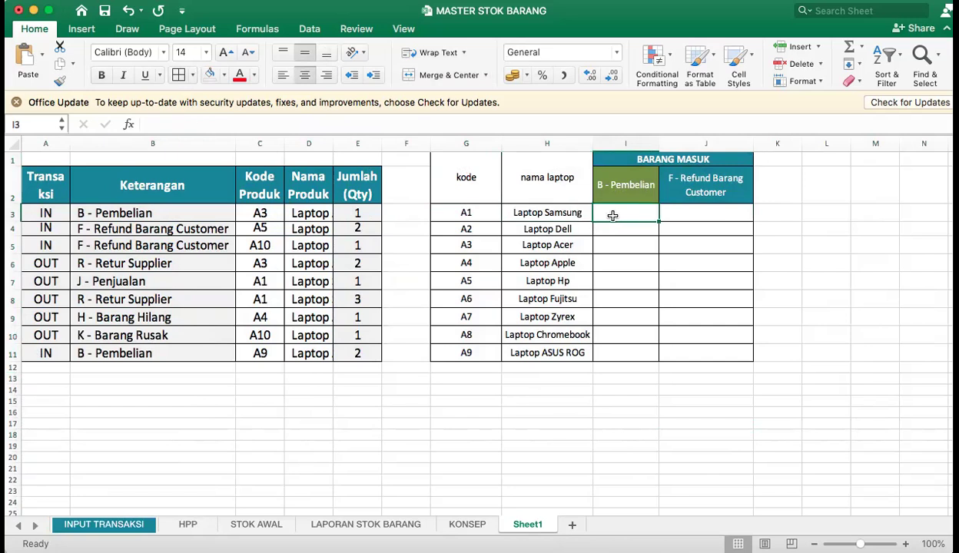
type("=sumifs")
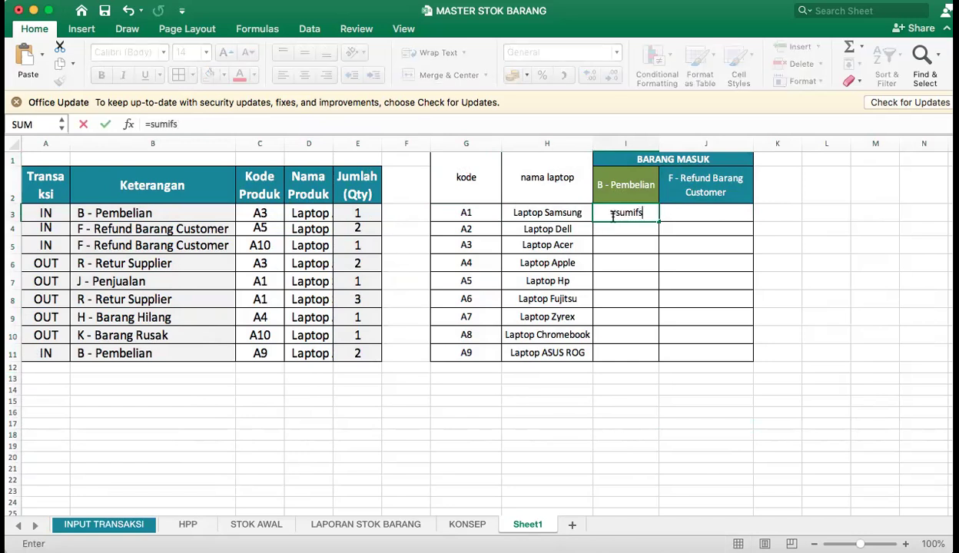
type(")(")
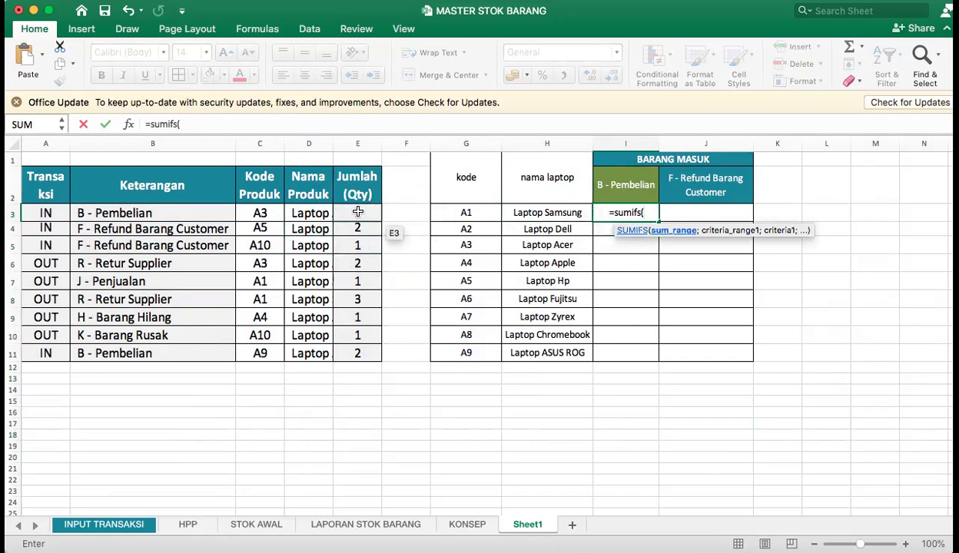
left_click_drag(357, 211, 360, 345)
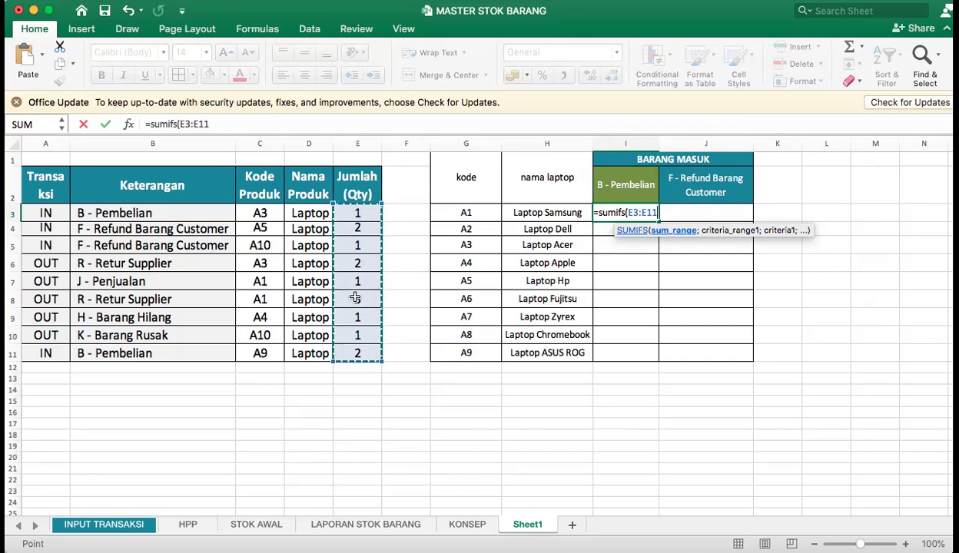
type(";")
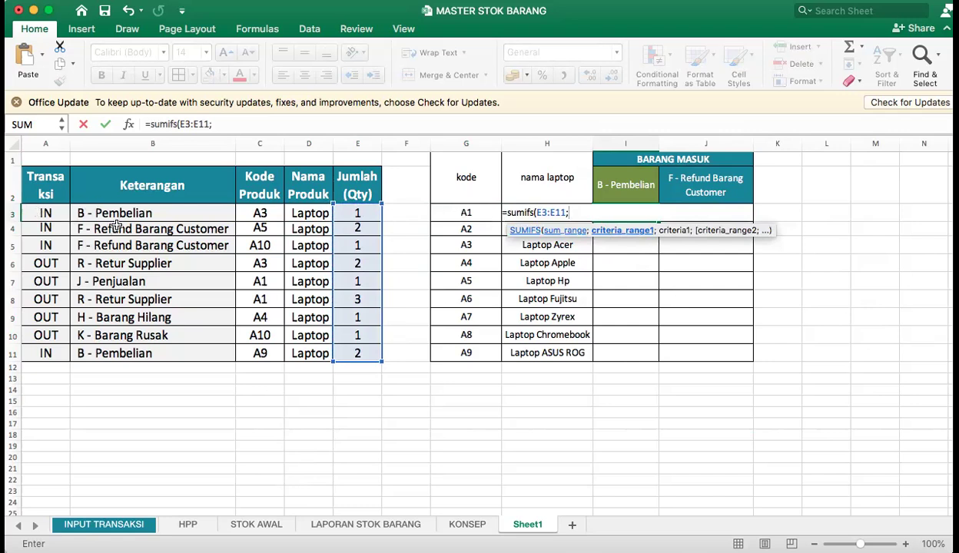
left_click_drag(269, 211, 260, 353)
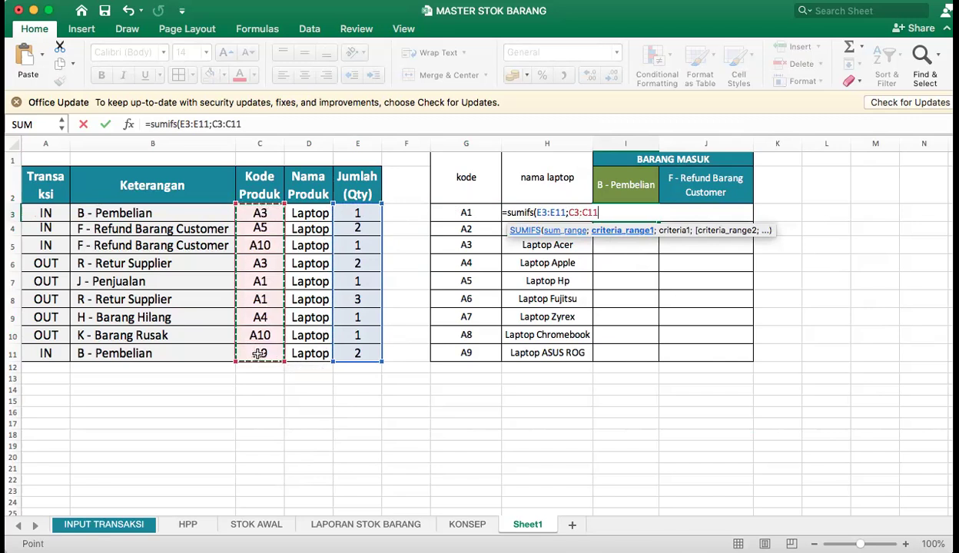
type(";")
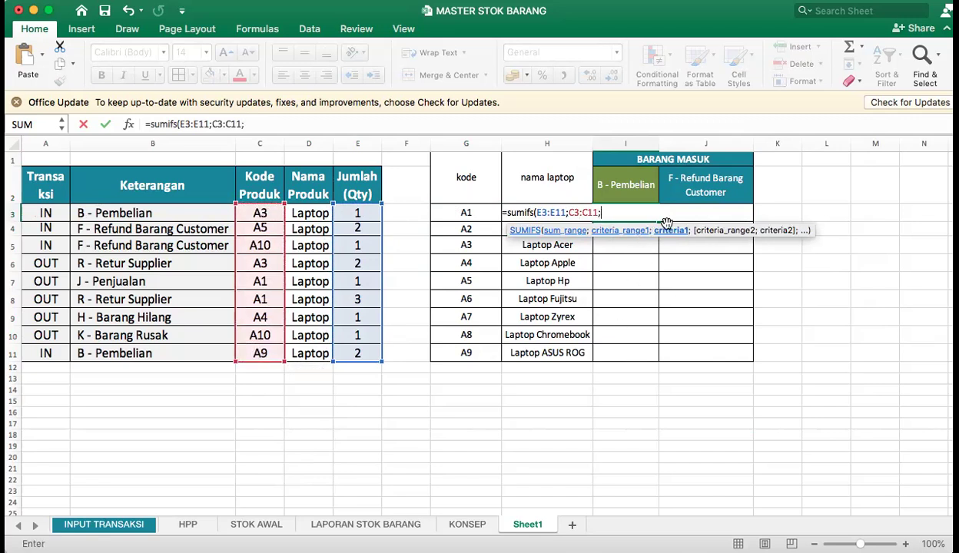
left_click(473, 210)
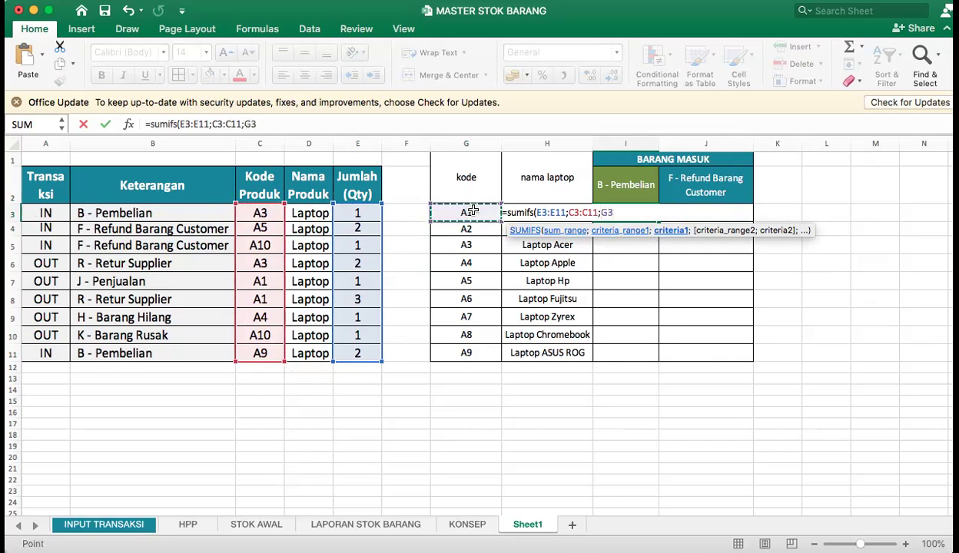
key("Return")
Fill the relative-reference SUMIFS formula from I3 down through I11.
left_click(626, 214)
left_click_drag(658, 221, 663, 359)
left_click(626, 401)
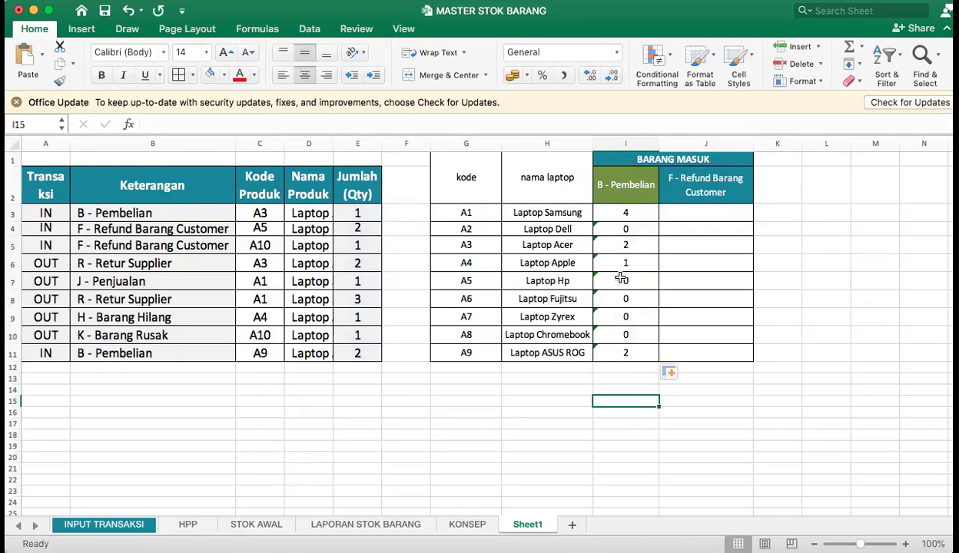
Make the criteria range in I3's SUMIFS formula absolute as $C$3:$C$11.
double_click(626, 210)
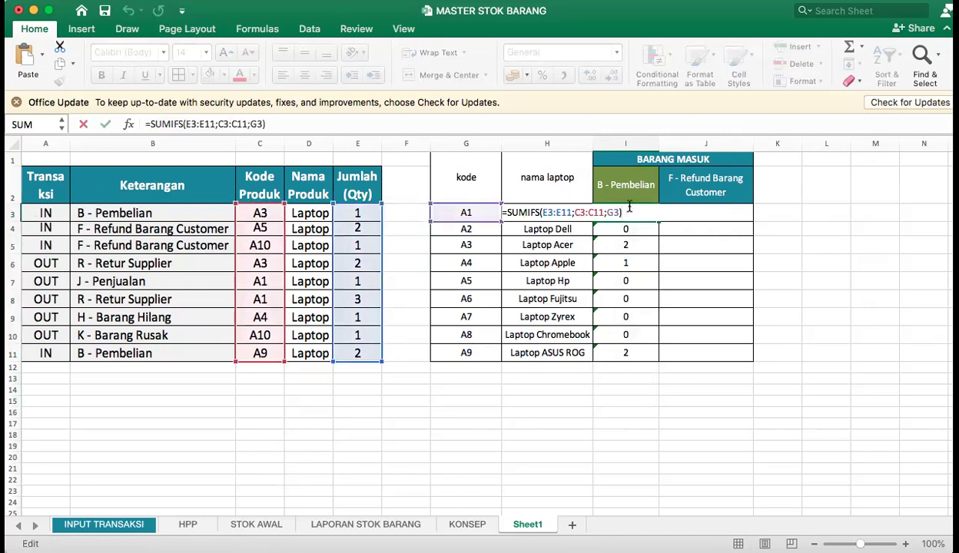
key("Escape")
double_click(619, 212)
left_click(576, 212)
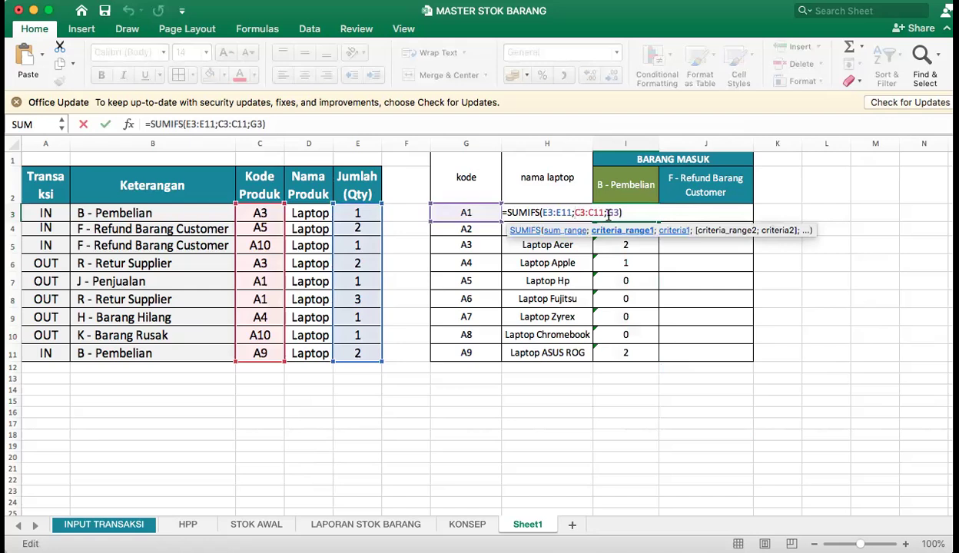
type("$")
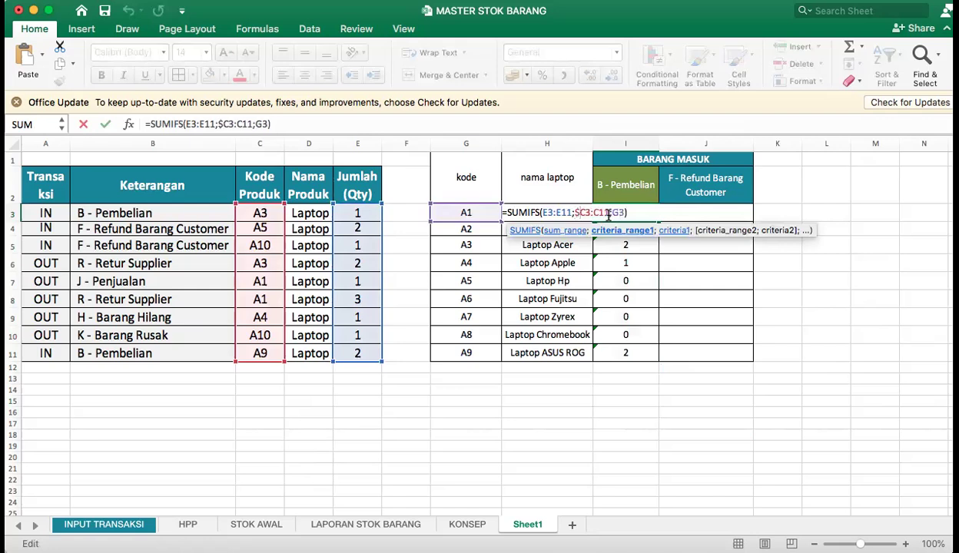
key("Right")
type("$C")
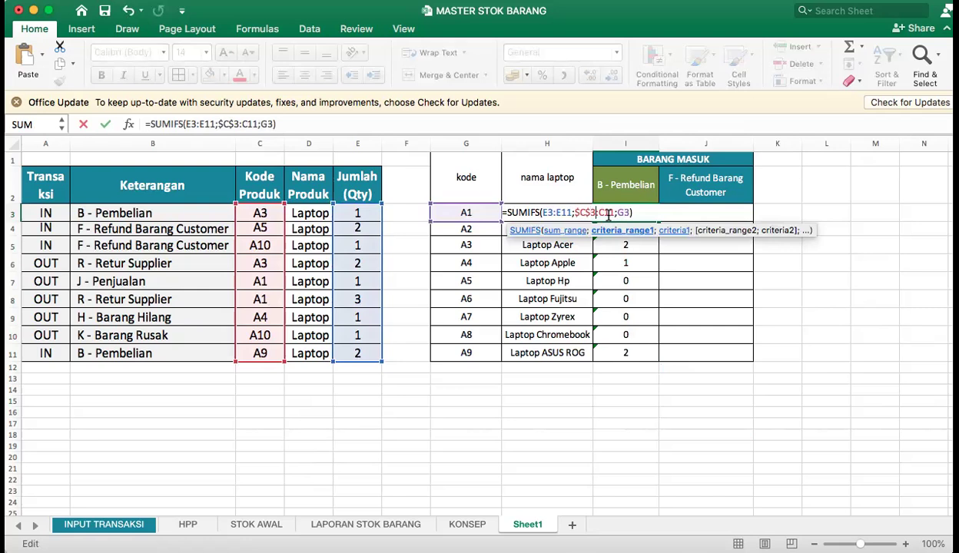
type("$")
key("Right")
type("$")
key("Return")
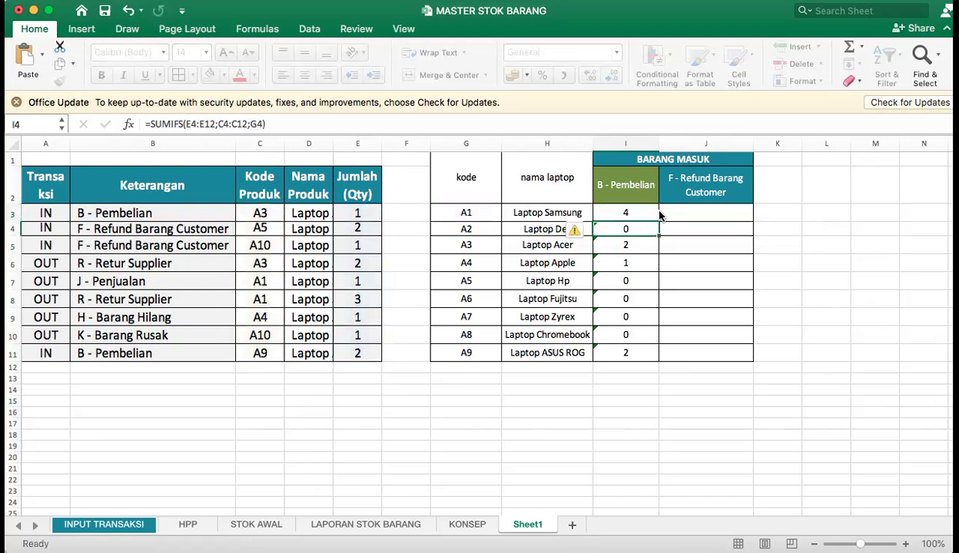
Fill the SUMIFS formula with the locked criteria range from I3 down through I11.
left_click(647, 211)
left_click_drag(658, 219, 659, 362)
left_click(865, 298)
left_click(596, 211)
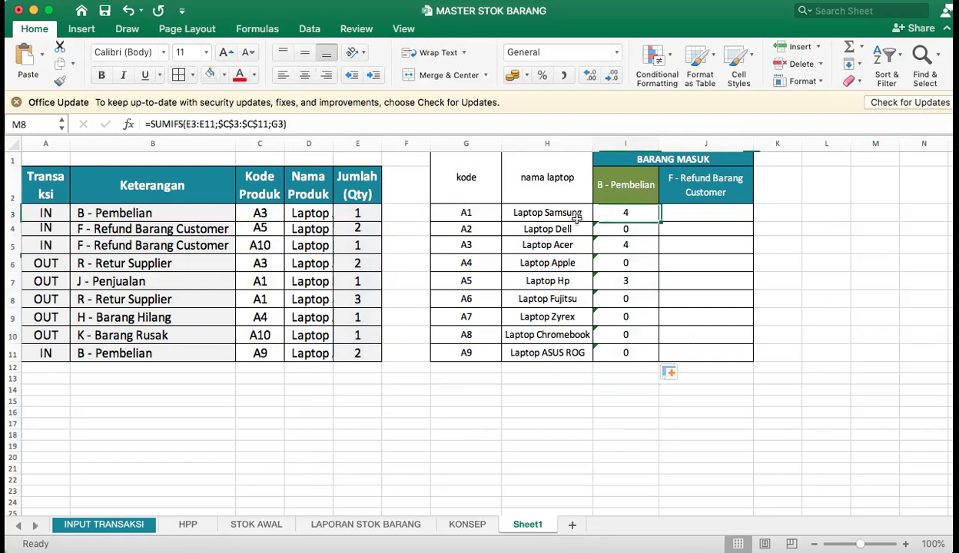
Widen column D to fit the full Nama Produk entries, and widen columns C and E slightly.
left_click(476, 214)
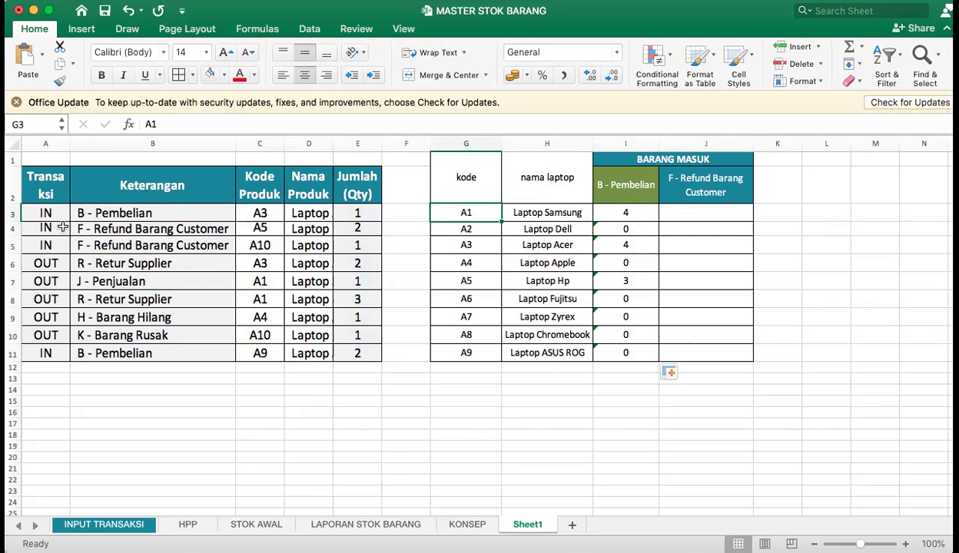
left_click(44, 213)
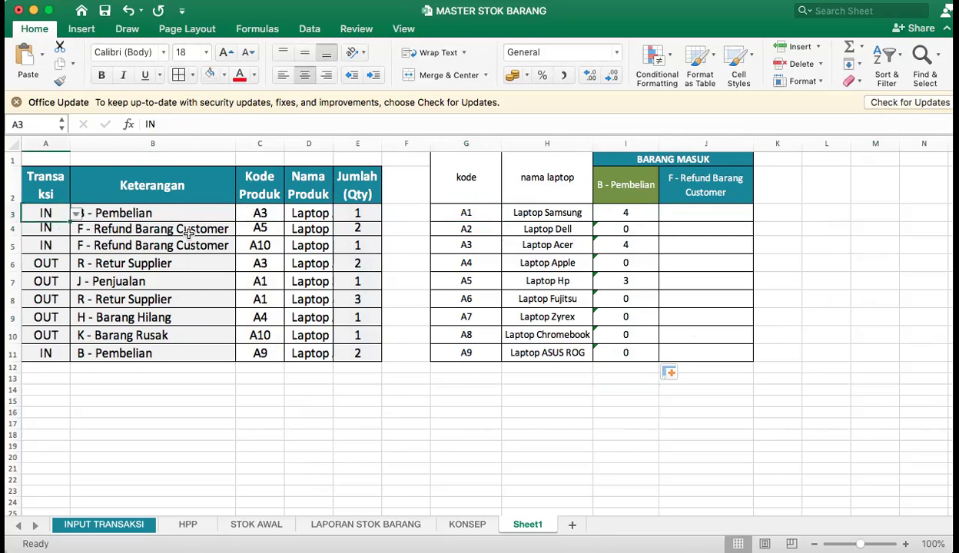
left_click(265, 212)
left_click_drag(284, 146, 406, 147)
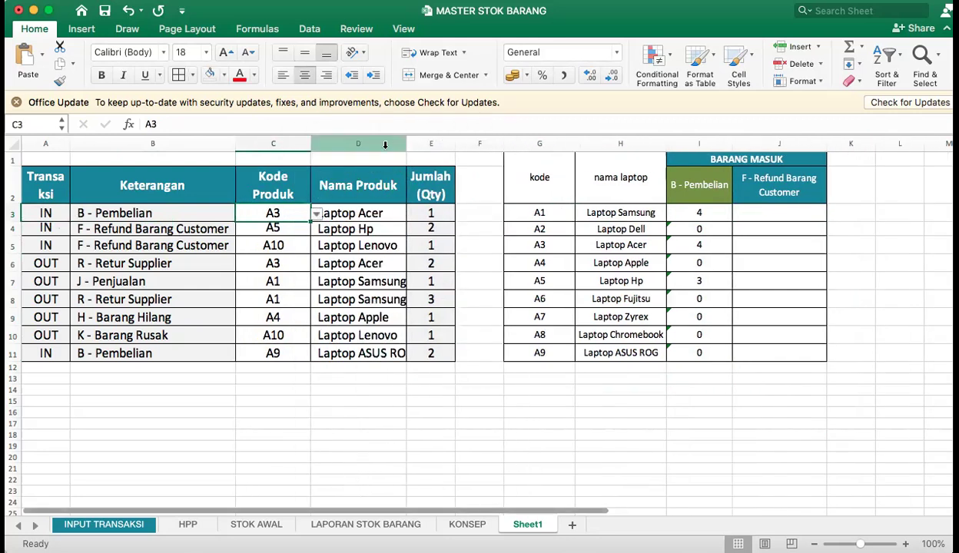
left_click_drag(311, 146, 292, 146)
left_click_drag(388, 146, 422, 147)
left_click(372, 281)
left_click_drag(372, 281, 336, 300)
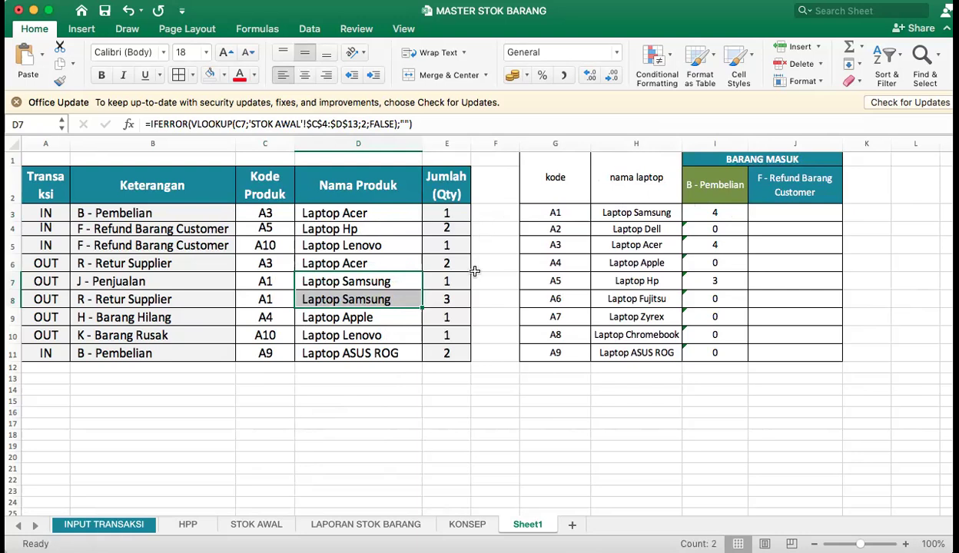
left_click_drag(471, 144, 486, 143)
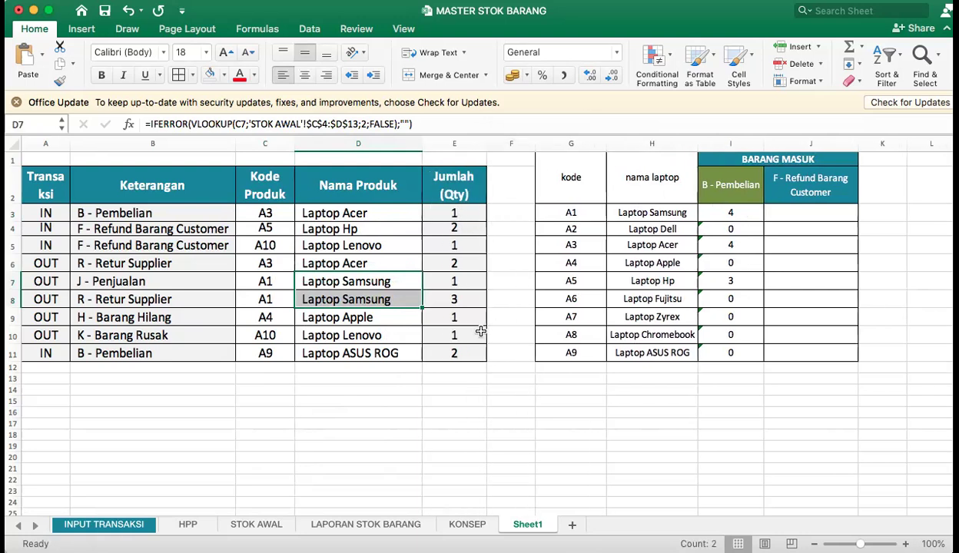
Check the B - Pembelian results for Laptop Samsung, Laptop Dell and Laptop Acer against the transaction quantities, and inspect the formula in I5.
left_click_drag(459, 282, 346, 305)
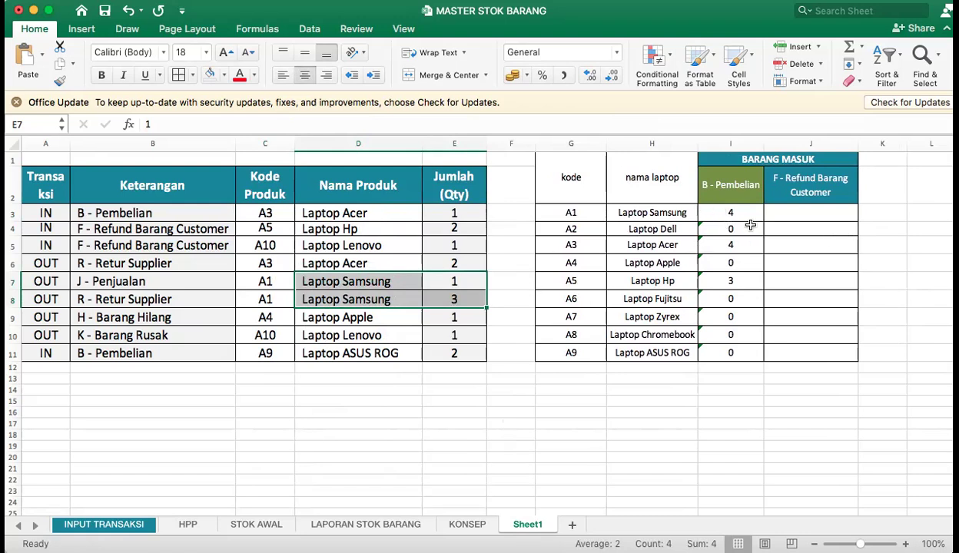
left_click(728, 215)
left_click(633, 229)
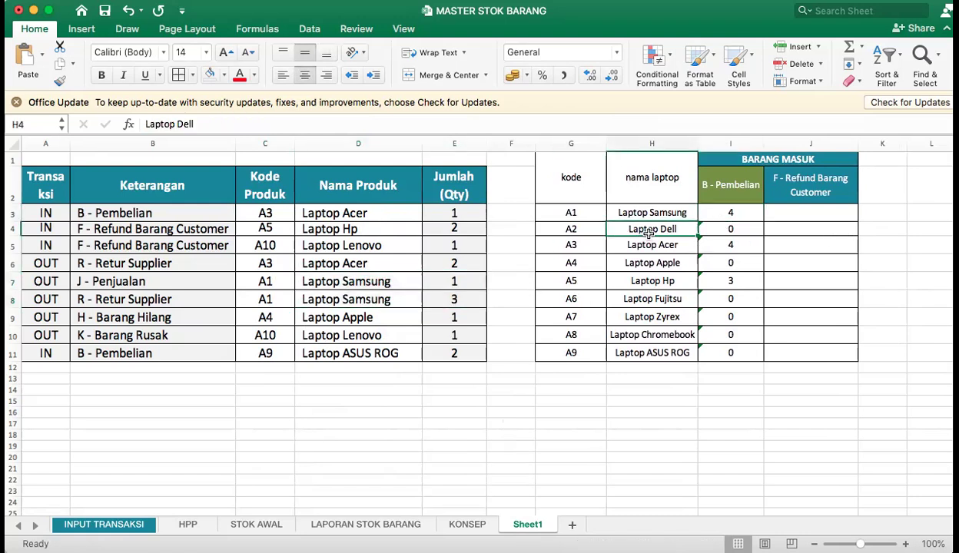
left_click_drag(326, 217, 347, 335)
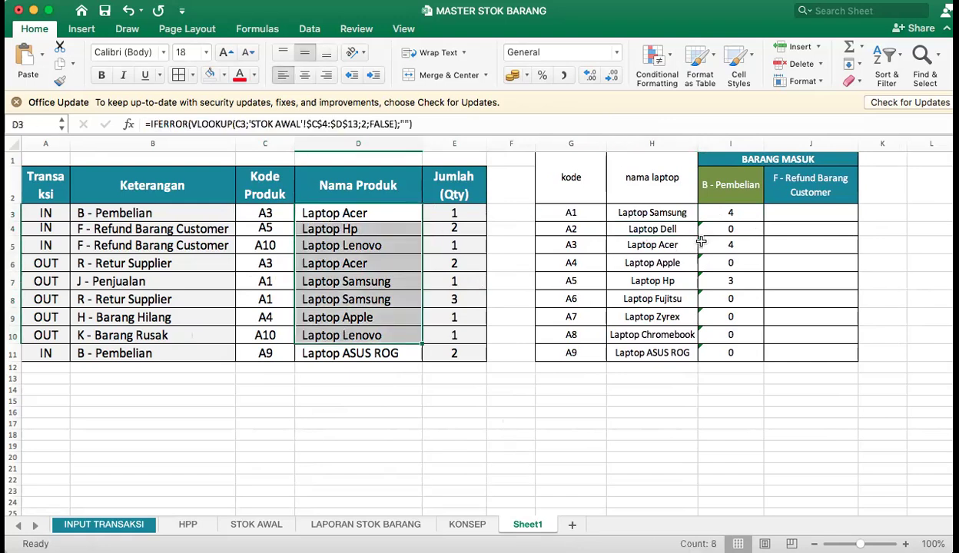
left_click(729, 227)
left_click(648, 241)
left_click(712, 246)
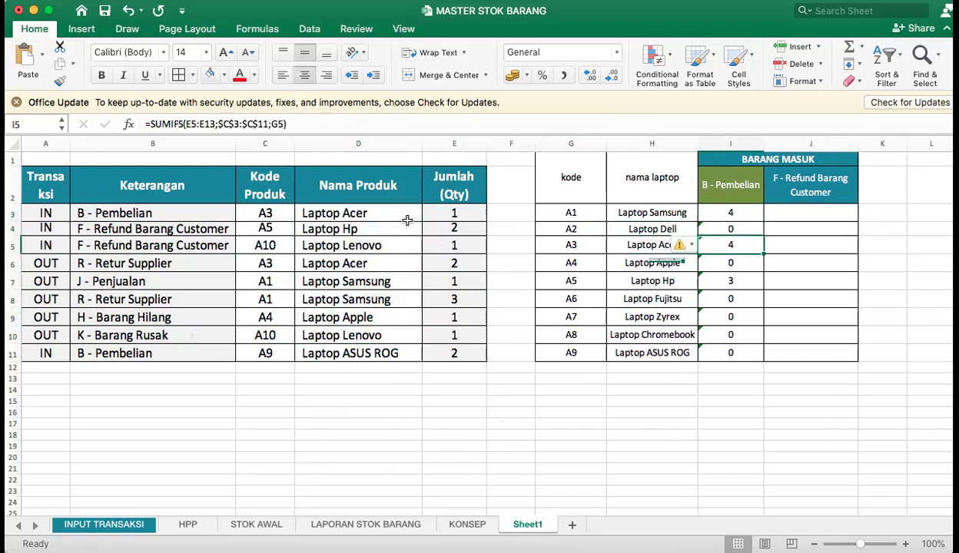
left_click(383, 214)
left_click(461, 213)
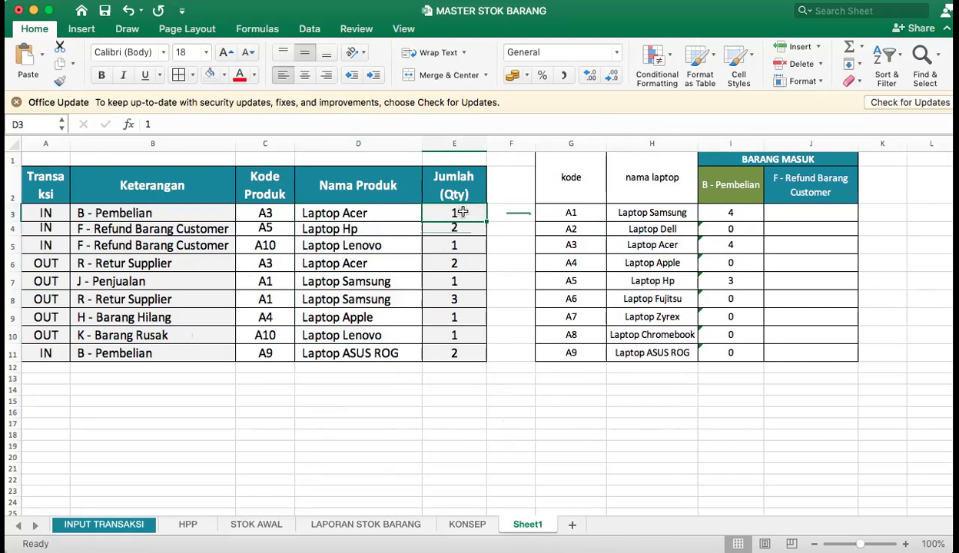
left_click(458, 264)
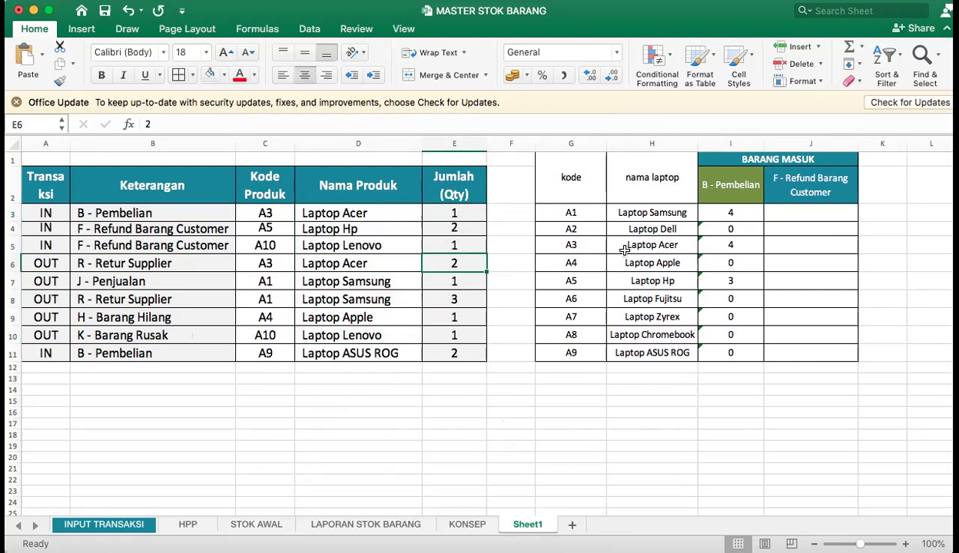
double_click(718, 245)
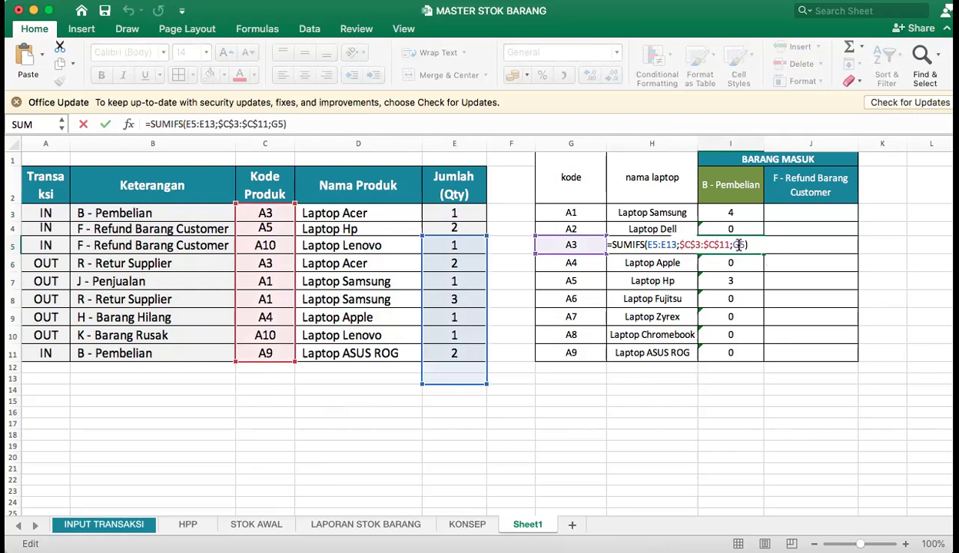
key("Return")
Make the sum range in I3's SUMIFS formula absolute as $E$3:$E$11.
double_click(726, 213)
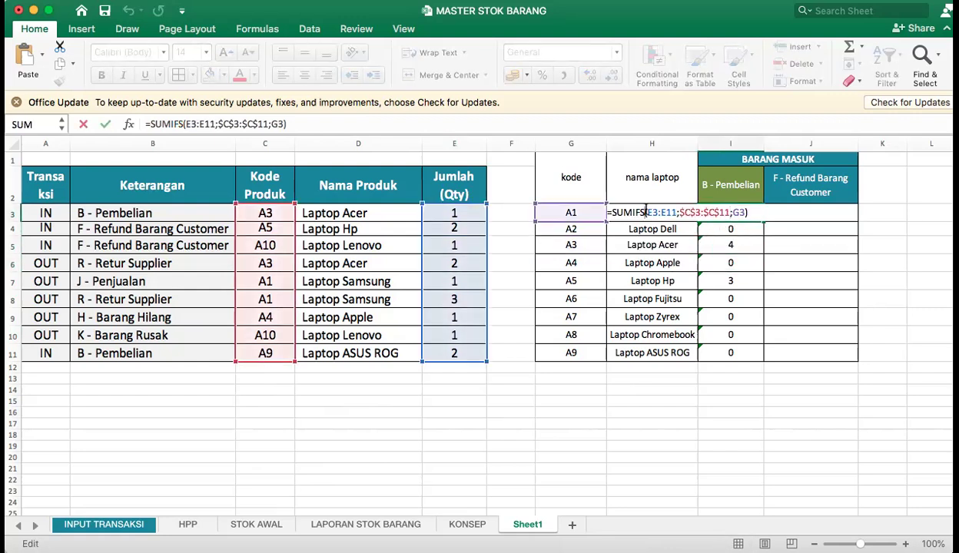
left_click(645, 213)
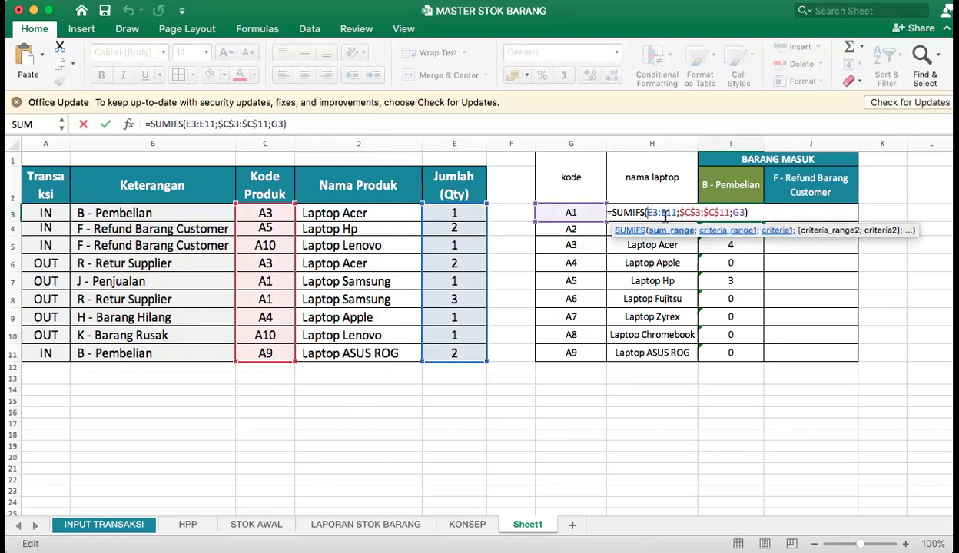
type("$E$3:")
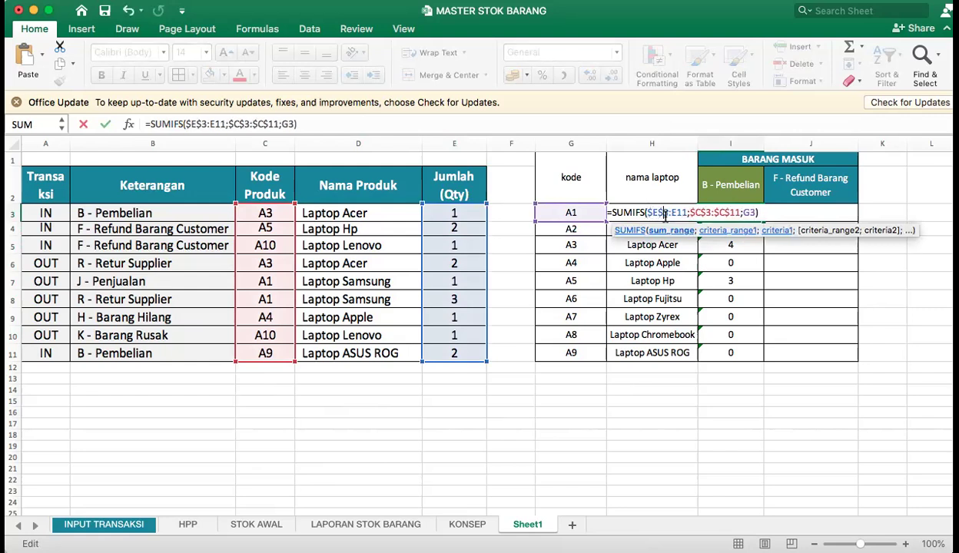
type("$")
key("Right")
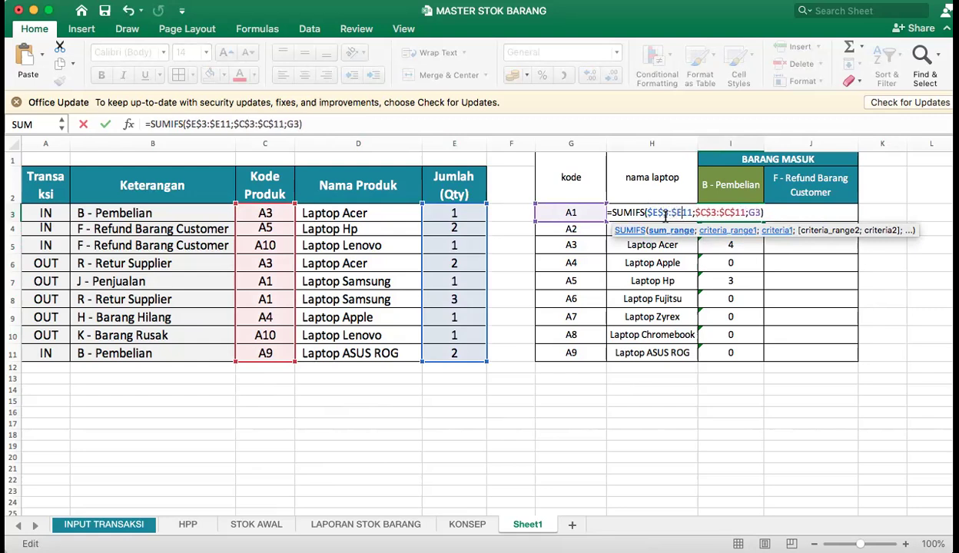
type("$")
key("Return")
Fill I3's SUMIFS formula with the locked sum range down through I11, and inspect the copied formula in I5.
left_click(730, 213)
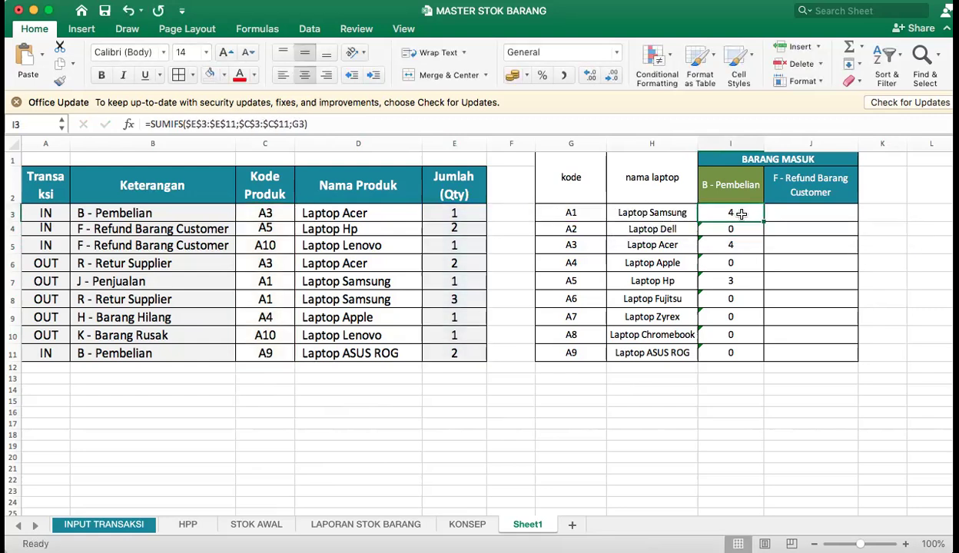
left_click_drag(766, 223, 757, 352)
left_click(732, 247)
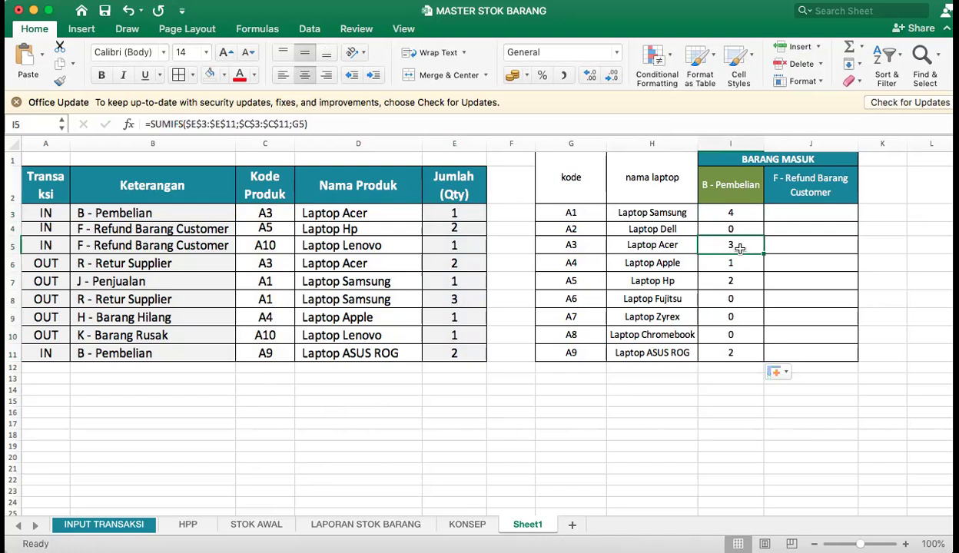
double_click(740, 245)
key("Return")
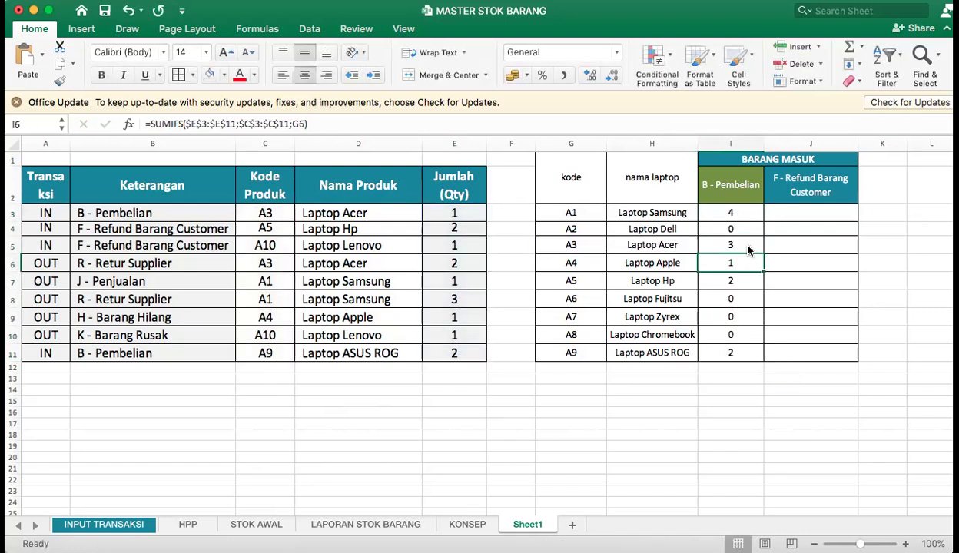
Check the B - Pembelian results for Laptop Acer, Laptop Apple and Laptop Hp against the Jumlah (Qty) entries in the transaction table.
left_click(351, 211)
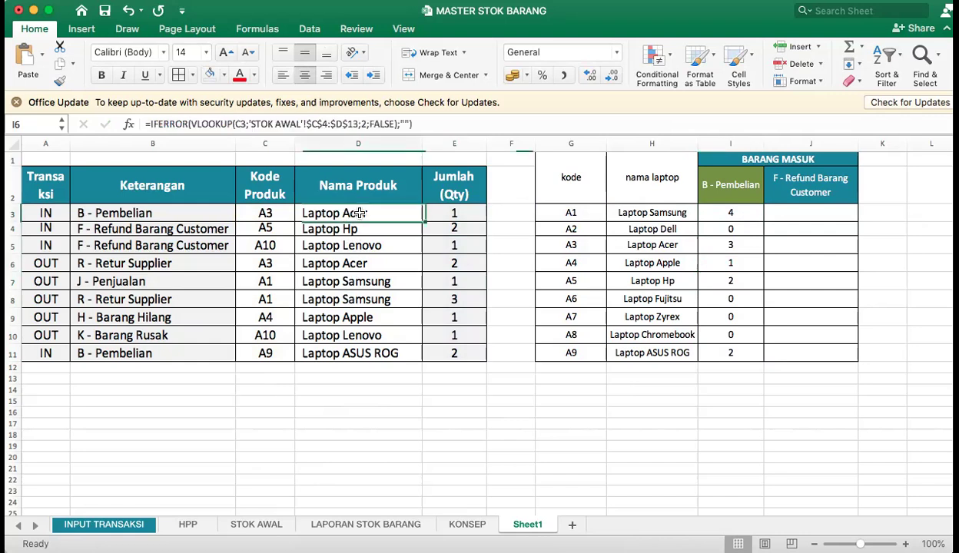
left_click(450, 315)
left_click(722, 263)
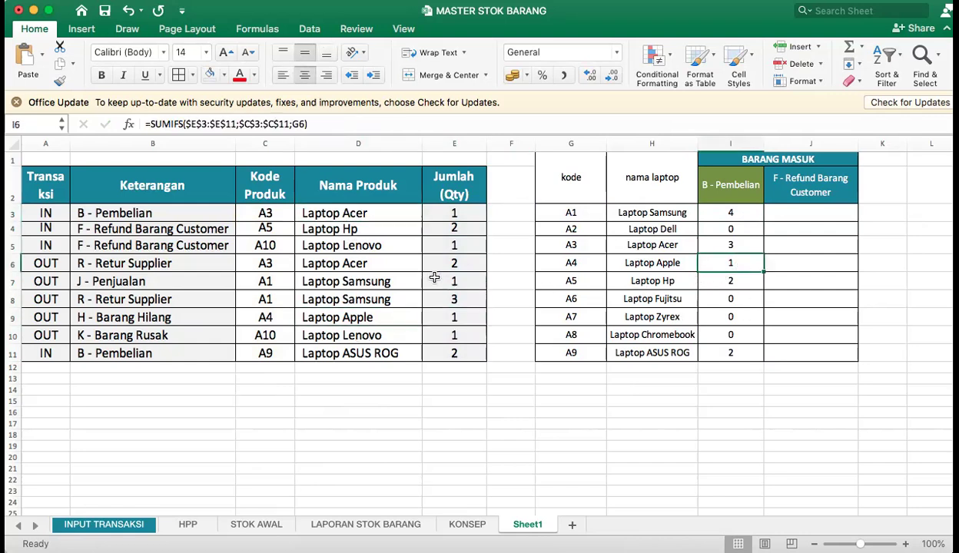
left_click(351, 230)
left_click(714, 280)
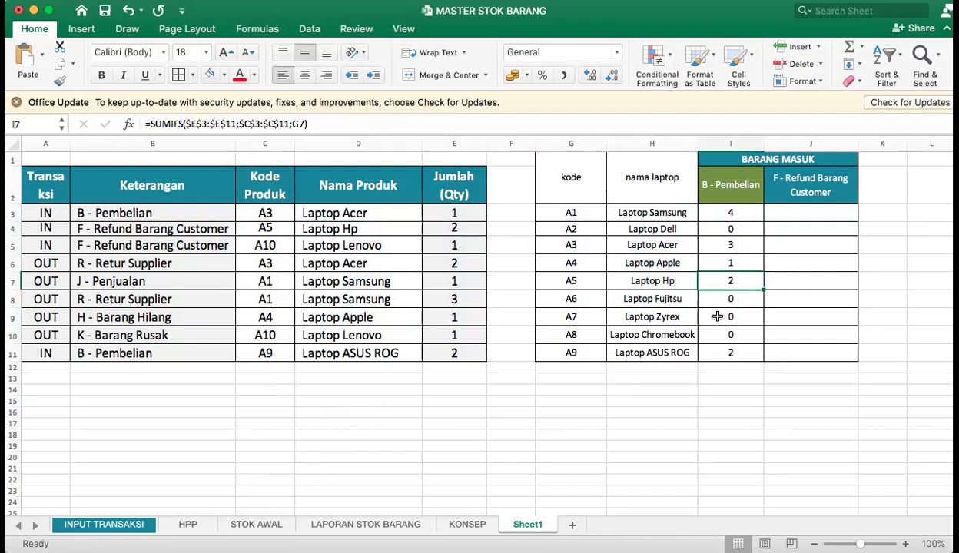
Narrow column G to about 12.00 and column H slightly, and widen column I under the B - Pembelian header.
left_click_drag(695, 144, 675, 143)
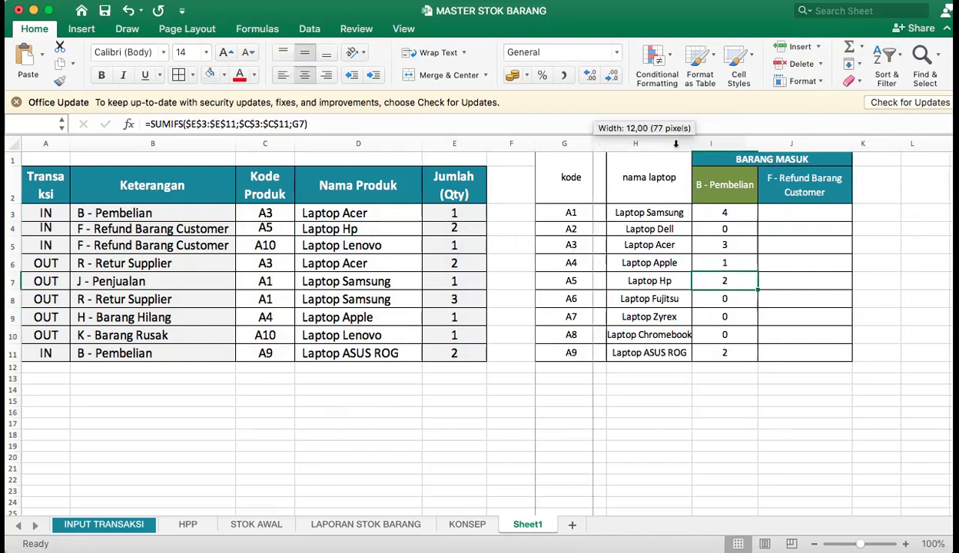
left_click_drag(744, 143, 760, 143)
left_click(730, 196)
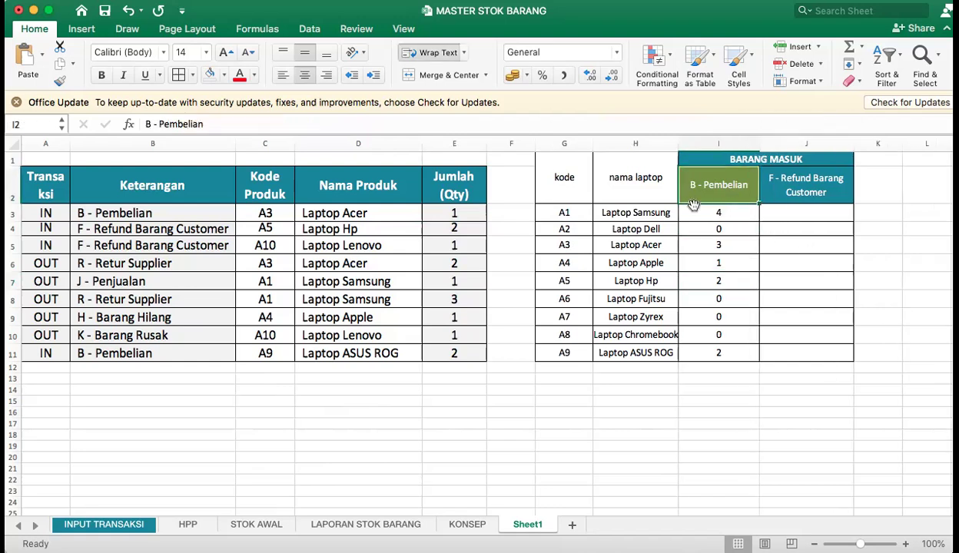
Add the absolute range $E$3:$E$11 as the second criteria range in I3's SUMIFS formula.
left_click(720, 211)
double_click(704, 213)
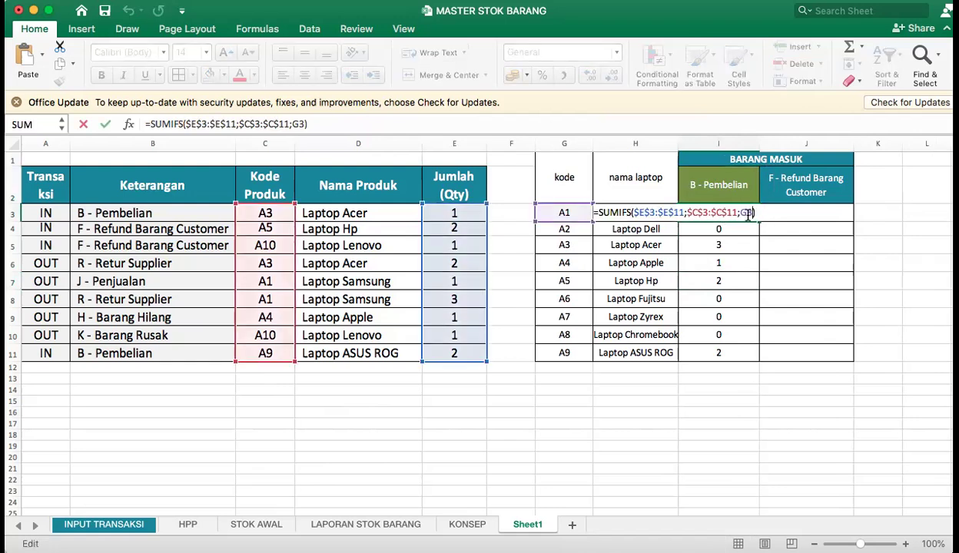
type(";")
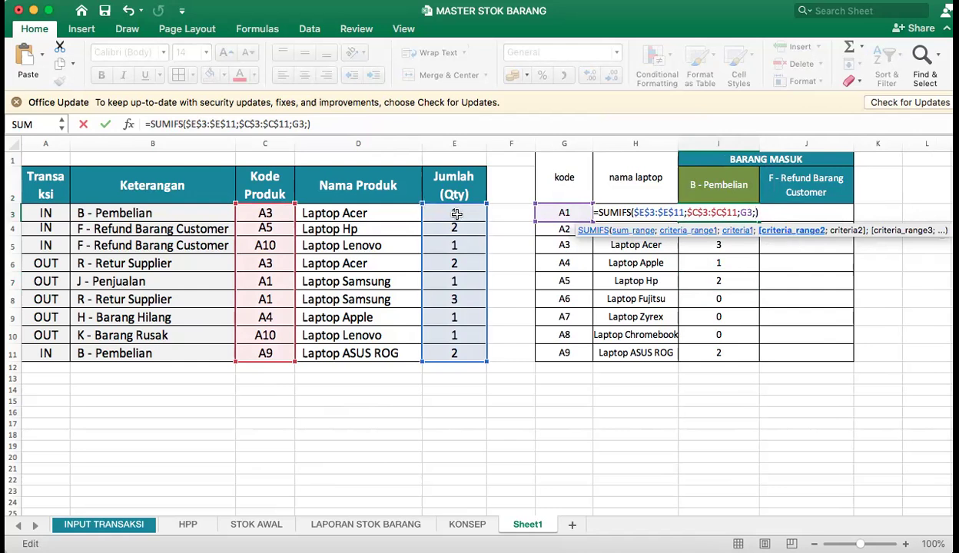
left_click_drag(455, 211, 455, 358)
left_click(756, 212)
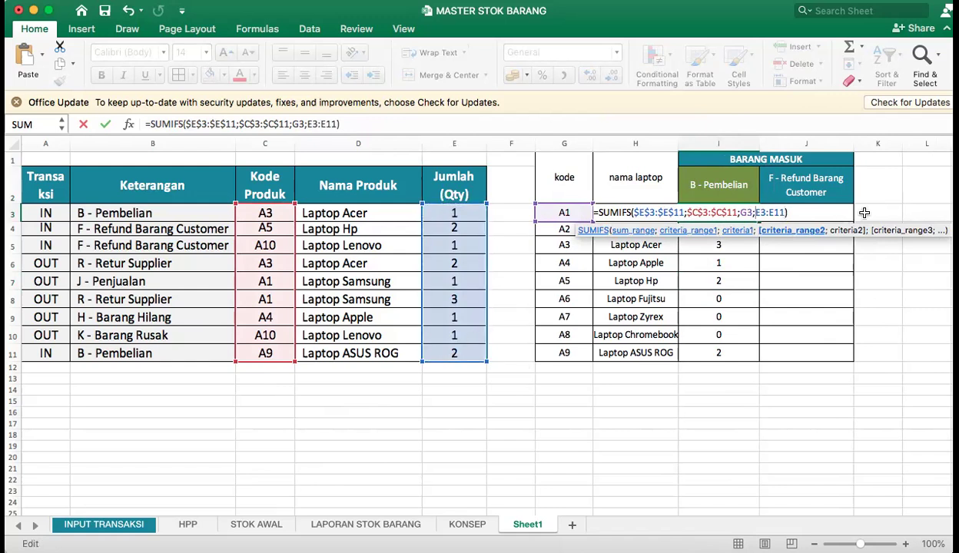
type("$E$3:")
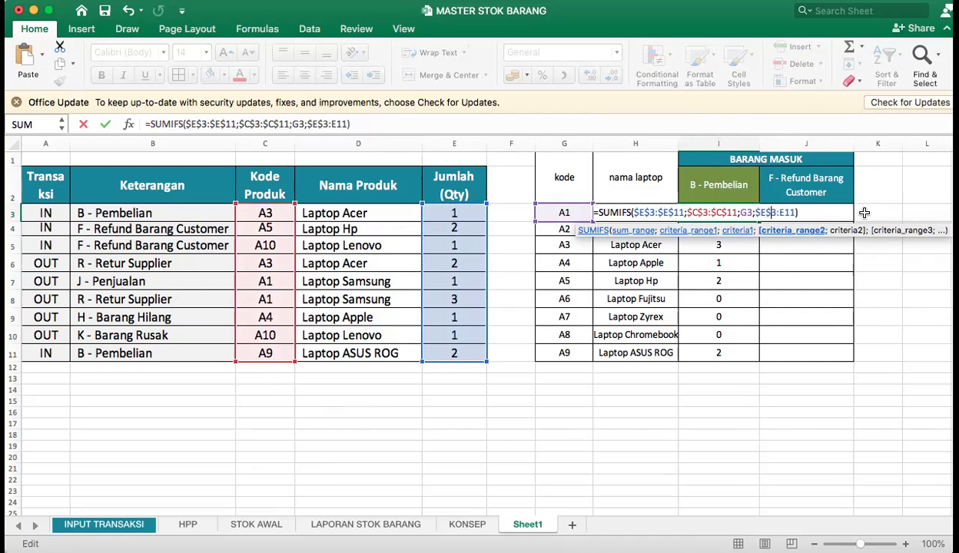
type("$")
key("Right")
type("$")
key("Right")
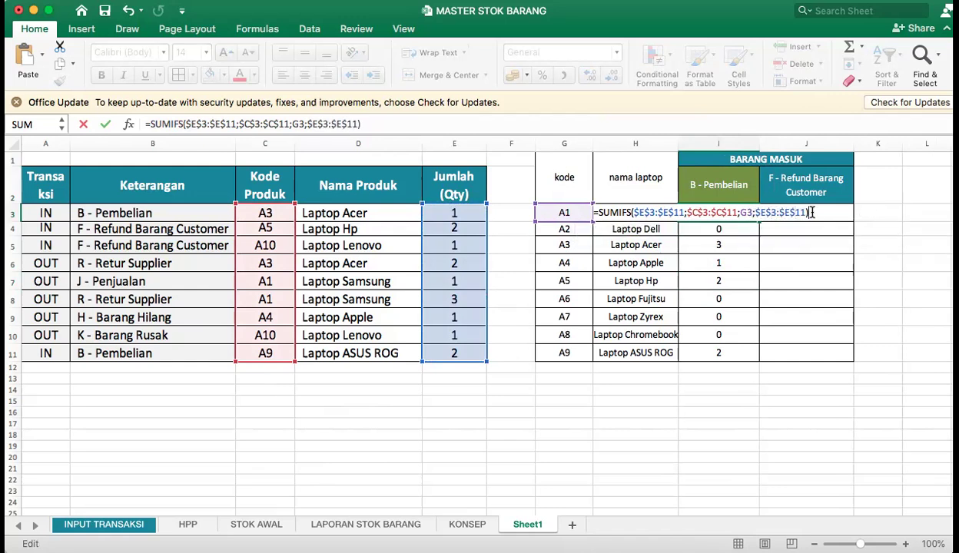
key("Left")
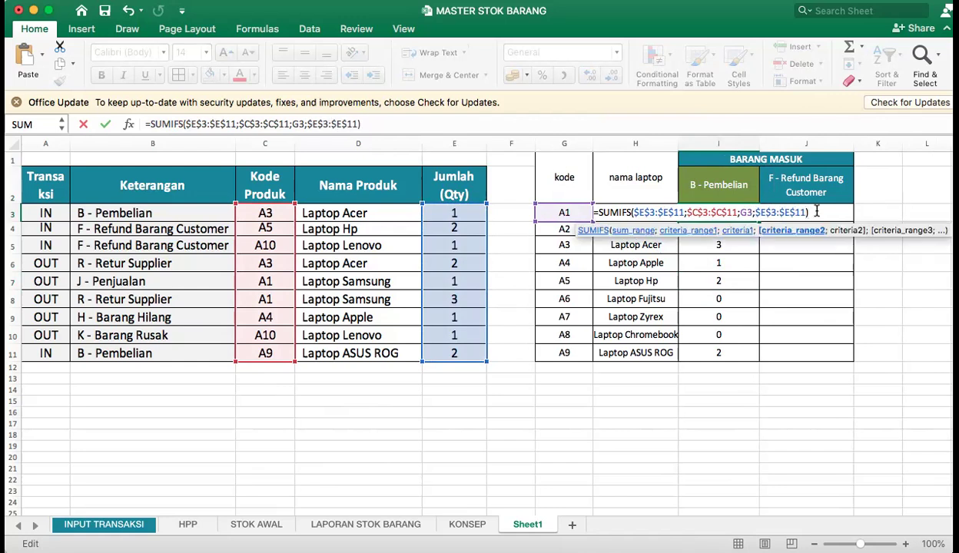
Add the B - Pembelian header $I$2 as the second criterion in I3's SUMIFS formula and fill it down through I11.
type(";")
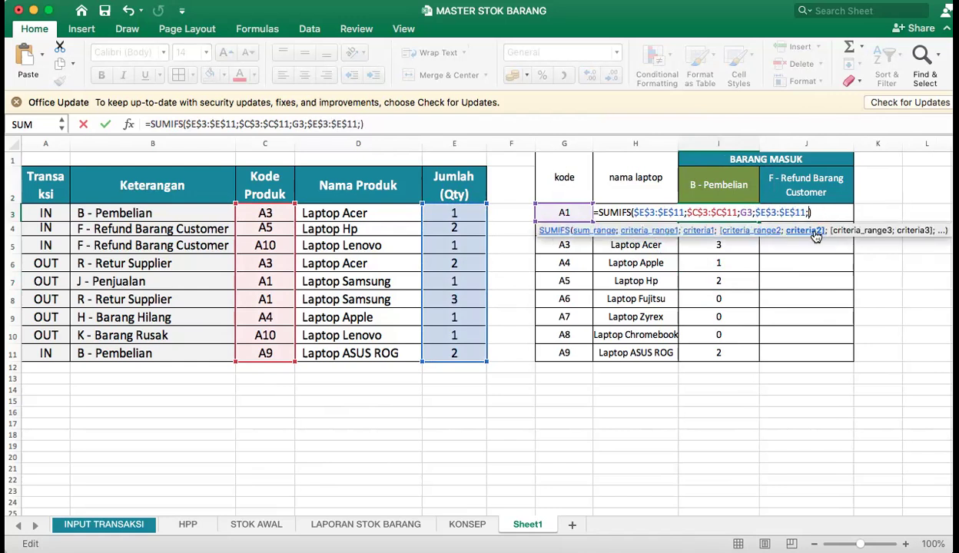
left_click(718, 189)
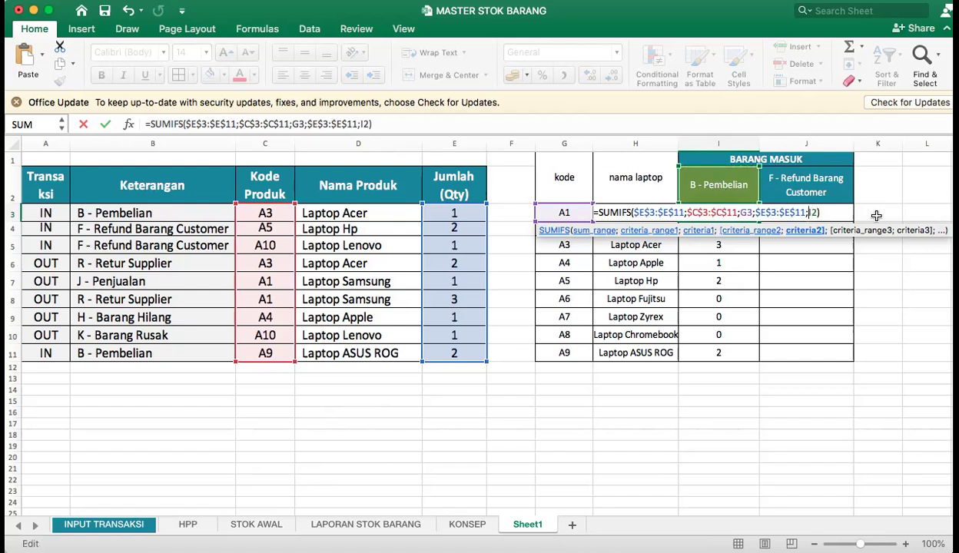
type("$")
key("Return")
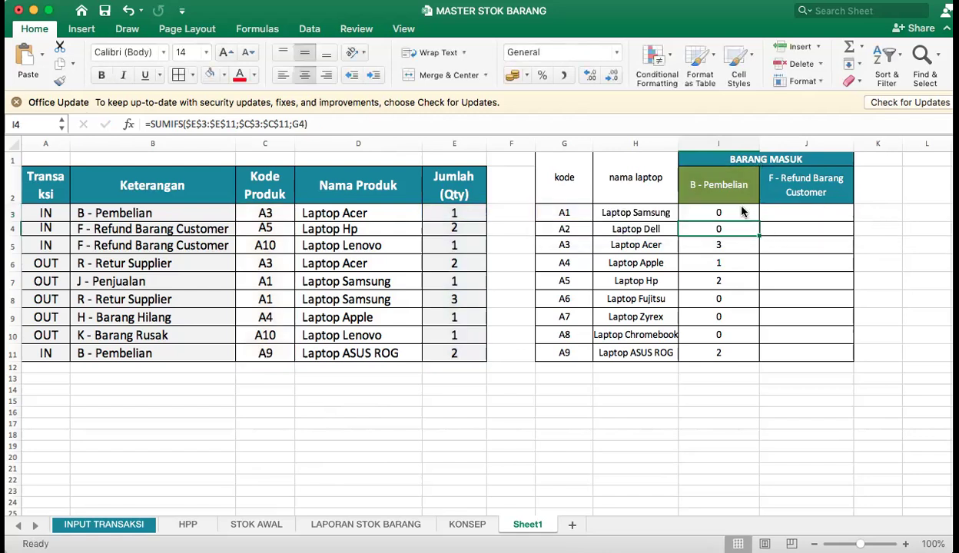
left_click(742, 212)
left_click_drag(760, 221, 750, 359)
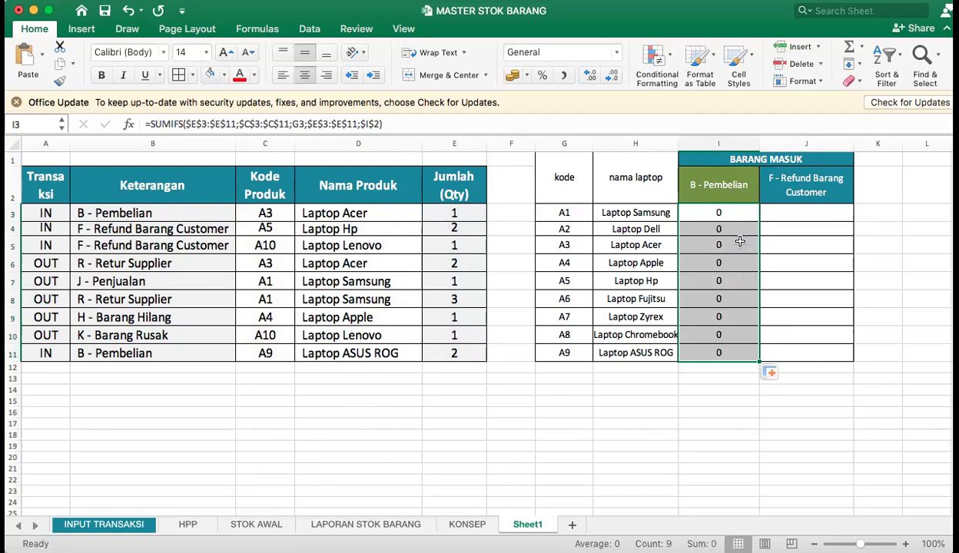
Inspect the references used by the two-criteria SUMIFS formulas in I3, I4 and I5.
left_click(714, 214)
double_click(714, 213)
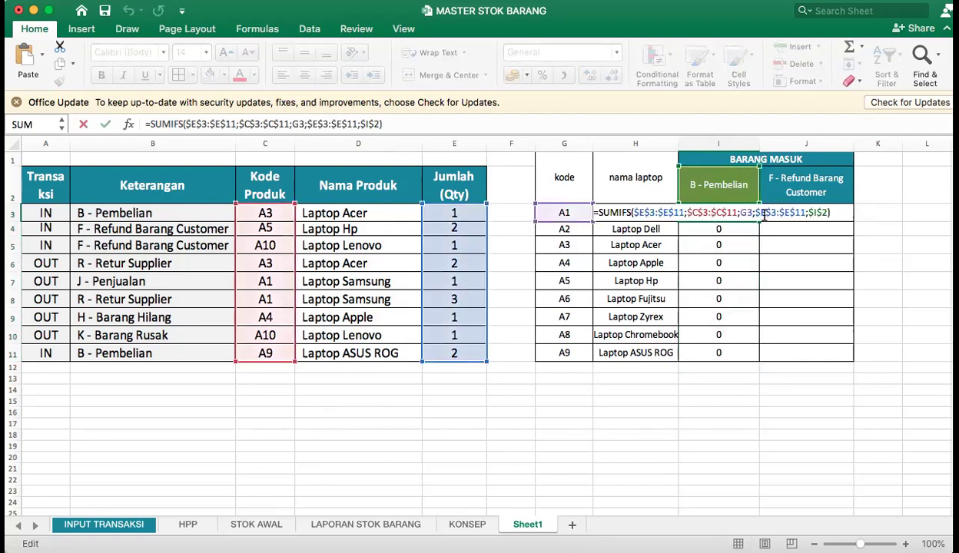
key("Escape")
double_click(733, 229)
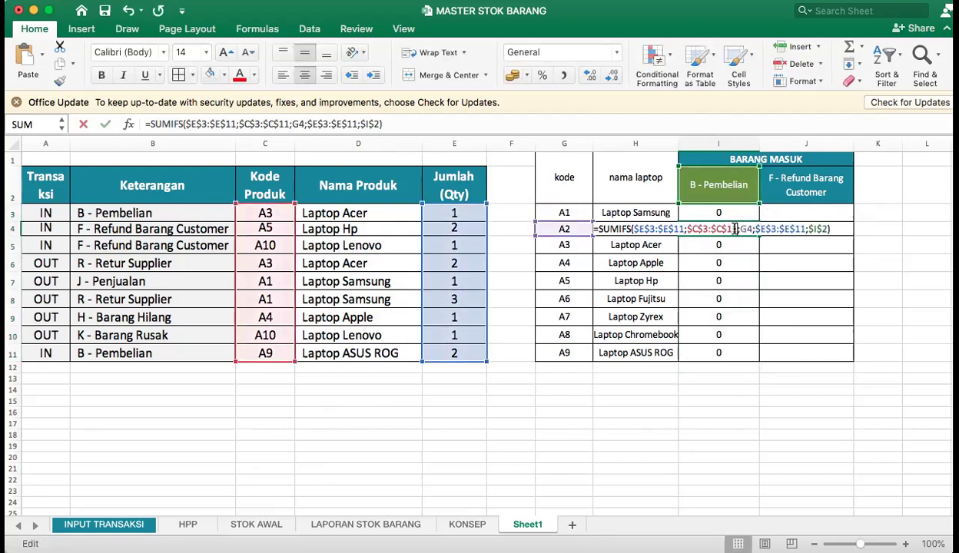
key("Return")
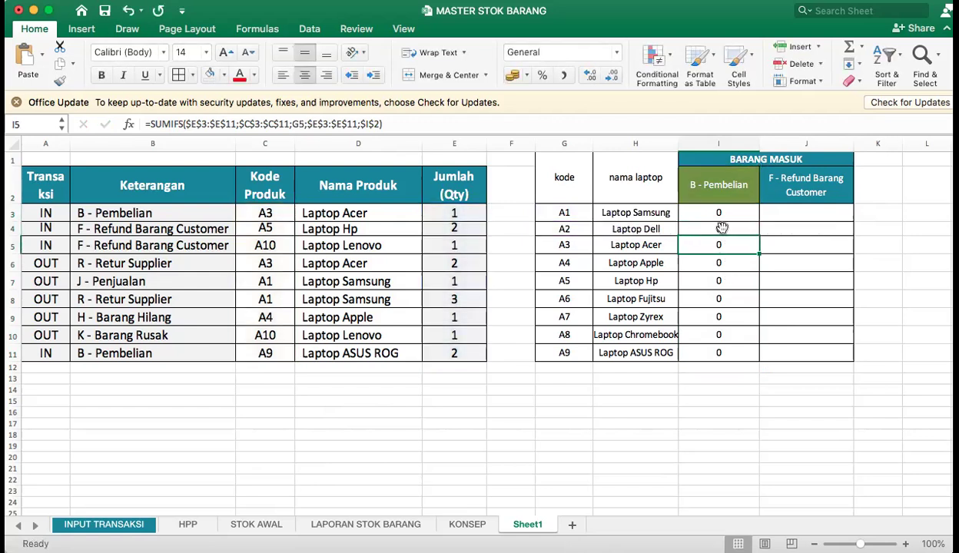
double_click(722, 244)
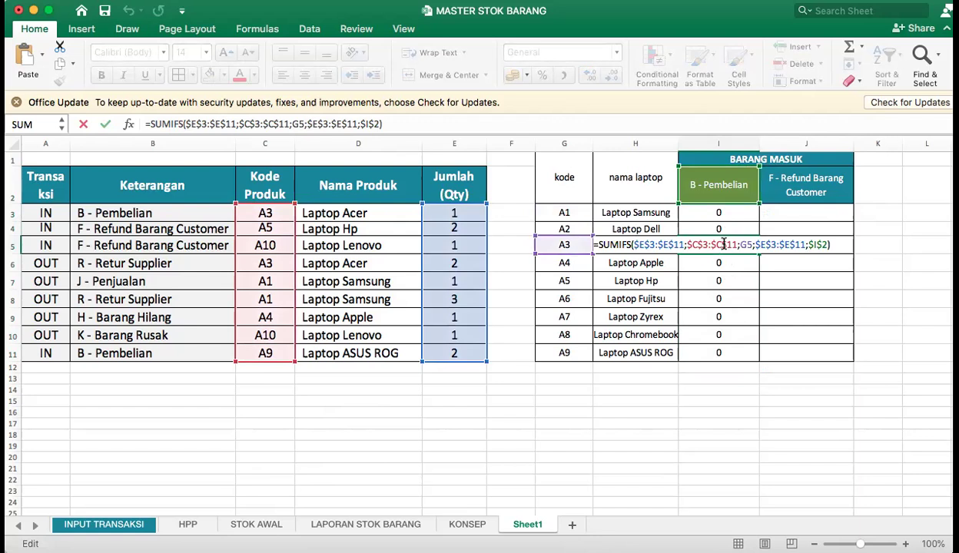
key("Return")
Review the arguments of I3's SUMIFS formula and delete its second criteria range $E$3:$E$11.
double_click(720, 213)
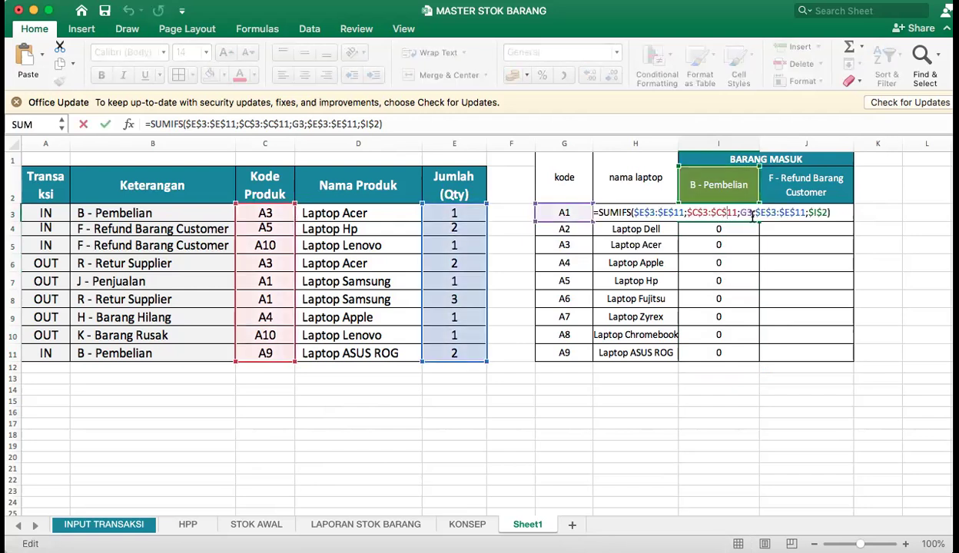
left_click(796, 213)
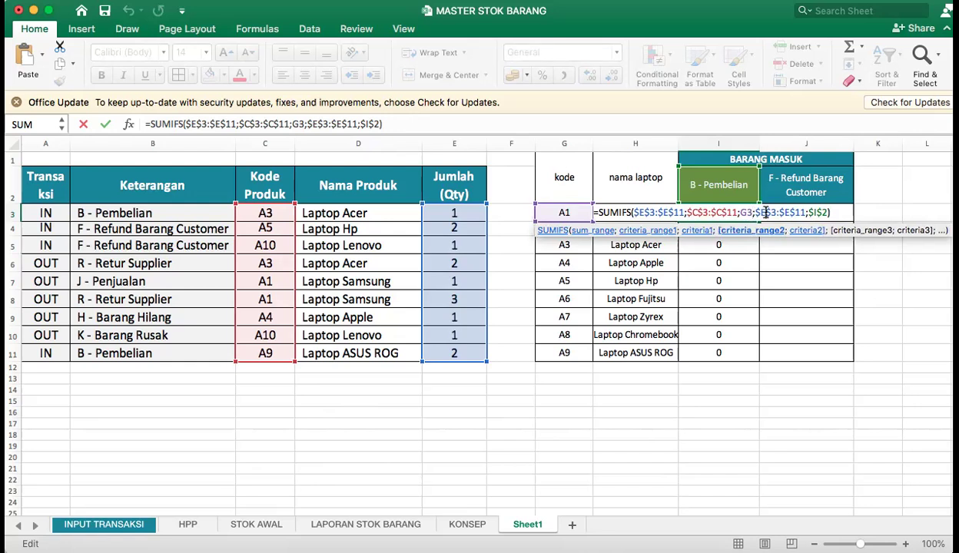
left_click(824, 212)
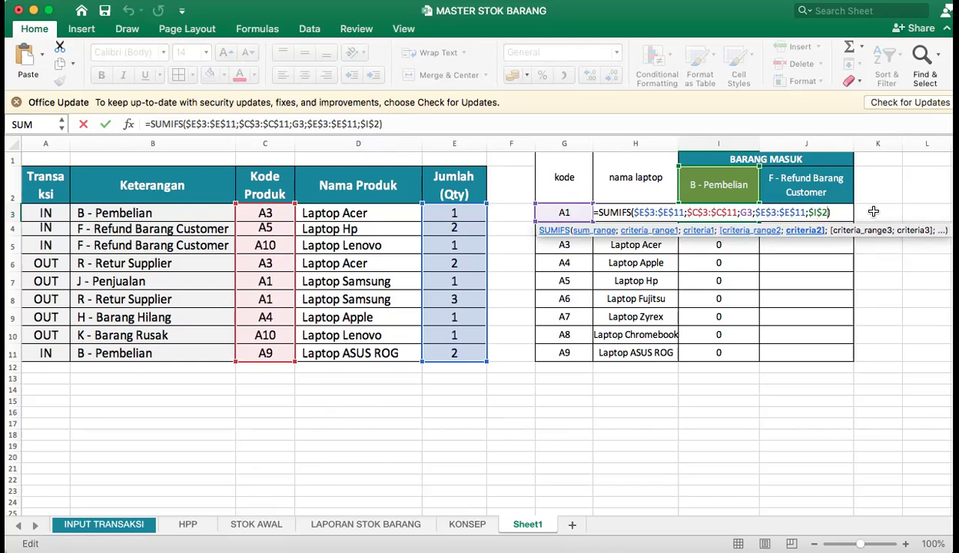
key("Left")
key("Left")
key("Left")
key("Left")
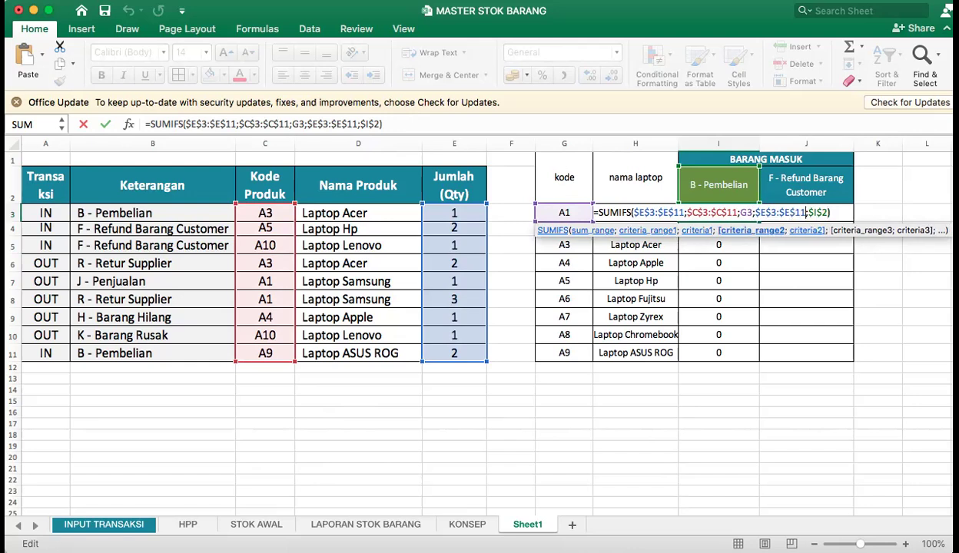
key("BackSpace")
key("BackSpace")
key("BackSpace")
key("BackSpace")
key("BackSpace")
key("BackSpace")
key("BackSpace")
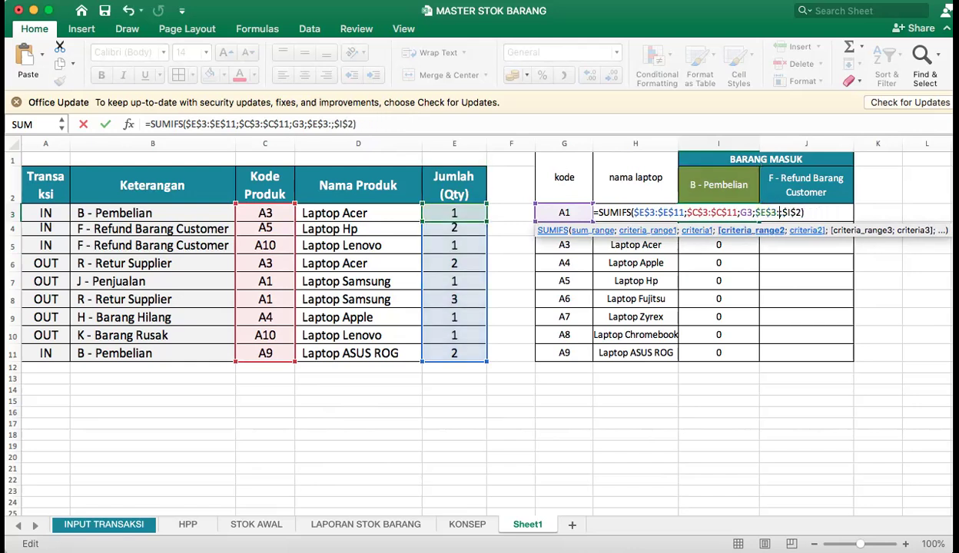
key("BackSpace")
key("BackSpace")
key("BackSpace")
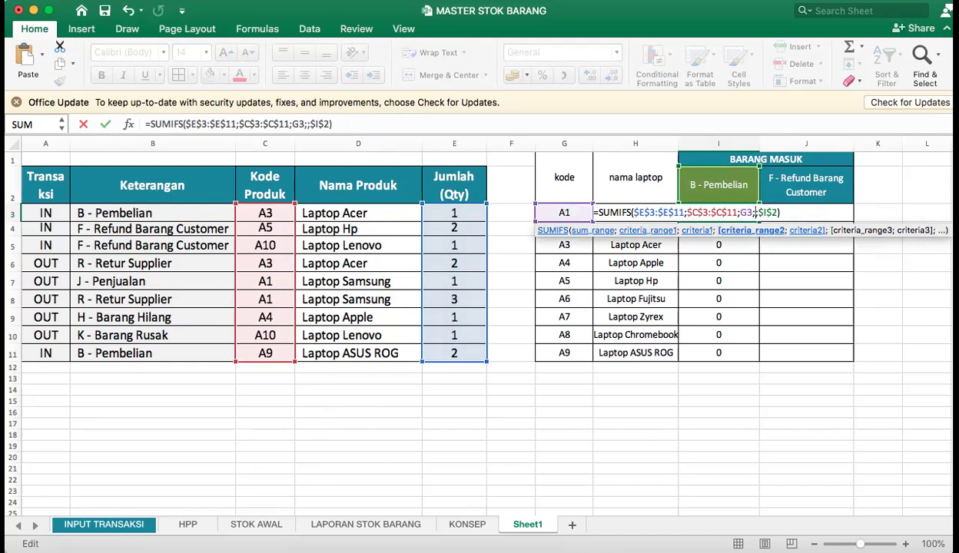
Remove the leftover separators and the $I$2 criterion from the end of I3's SUMIFS formula, keeping everything up to G3.
left_click(786, 213)
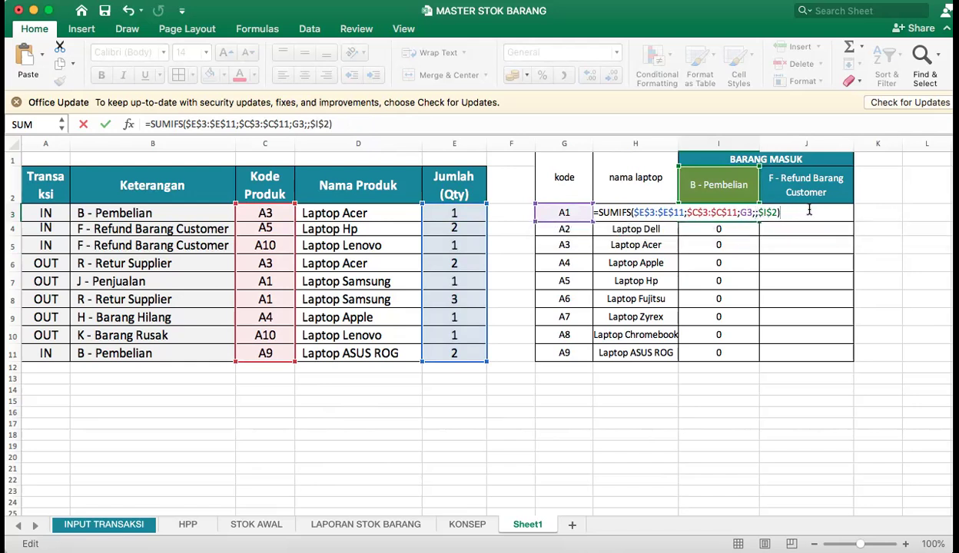
key("BackSpace")
key("BackSpace")
key("BackSpace")
key("BackSpace")
key("BackSpace")
key("BackSpace")
key("BackSpace")
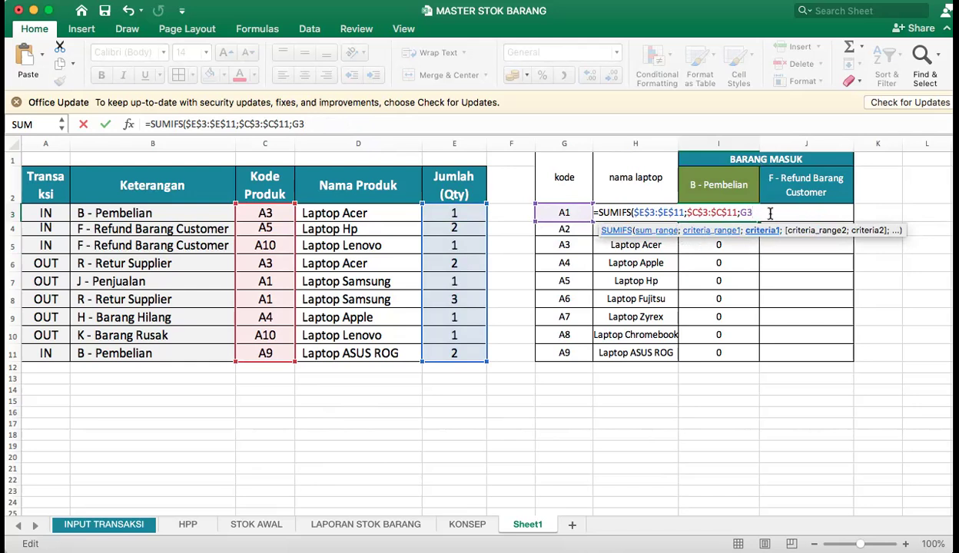
Add the Keterangan data as the absolute second criteria range $B$3:$B$11 in I3's SUMIFS formula.
type(";")
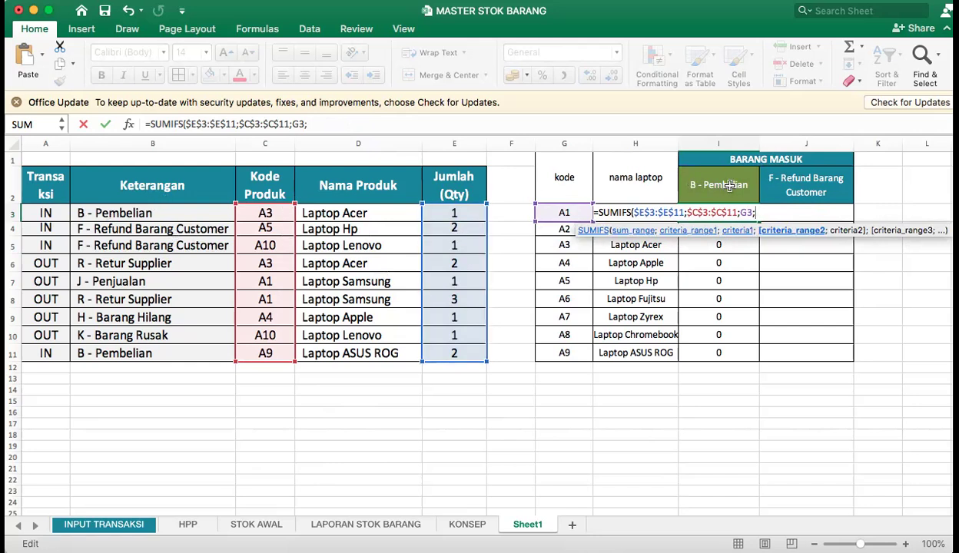
left_click_drag(81, 213, 122, 282)
left_click_drag(122, 341, 123, 352)
left_click(756, 213)
type("$E")
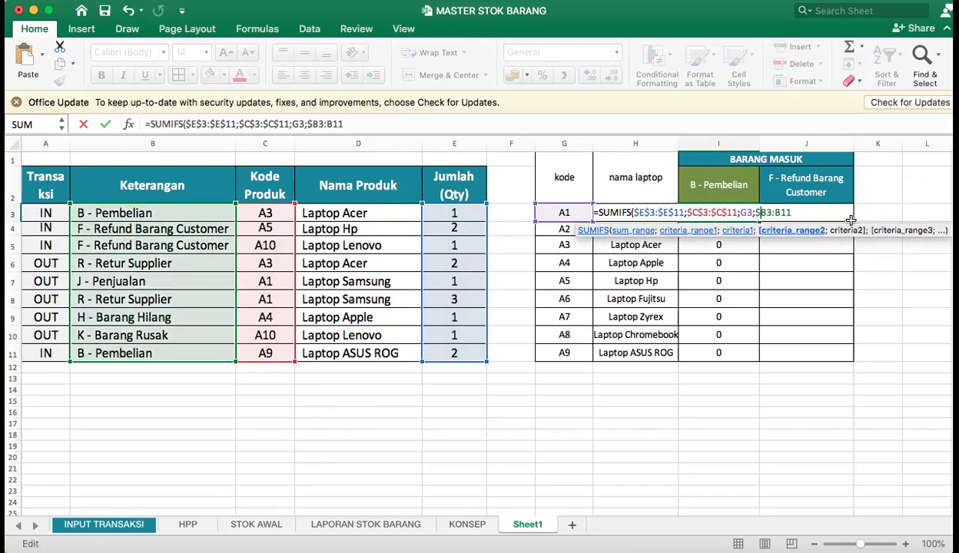
type("$3:$")
key("Right")
type("$")
key("Return")
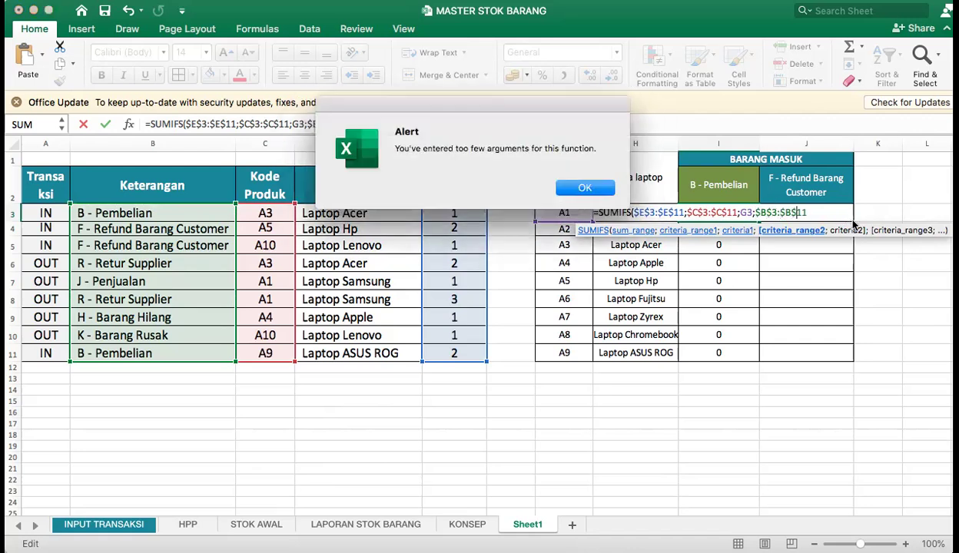
left_click(586, 188)
Add the B - Pembelian header $I$2 as the second criterion after $B$3:$B$11 and fill I3's completed formula down through I11.
left_click(822, 211)
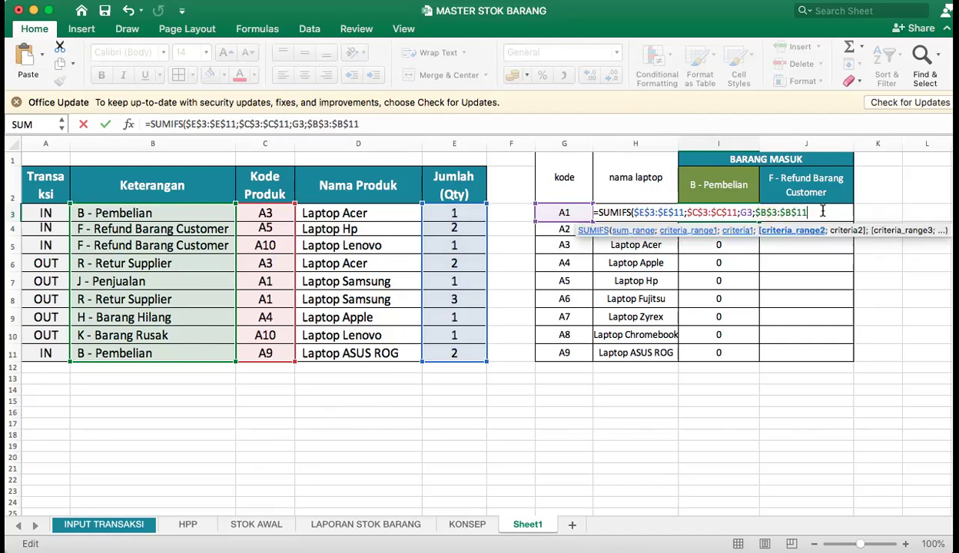
type(";")
left_click(711, 183)
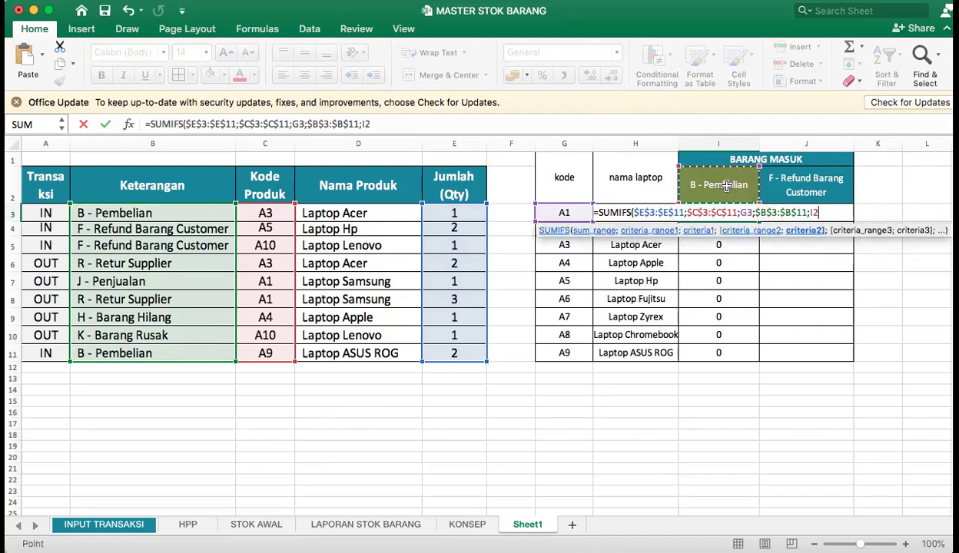
left_click(852, 212)
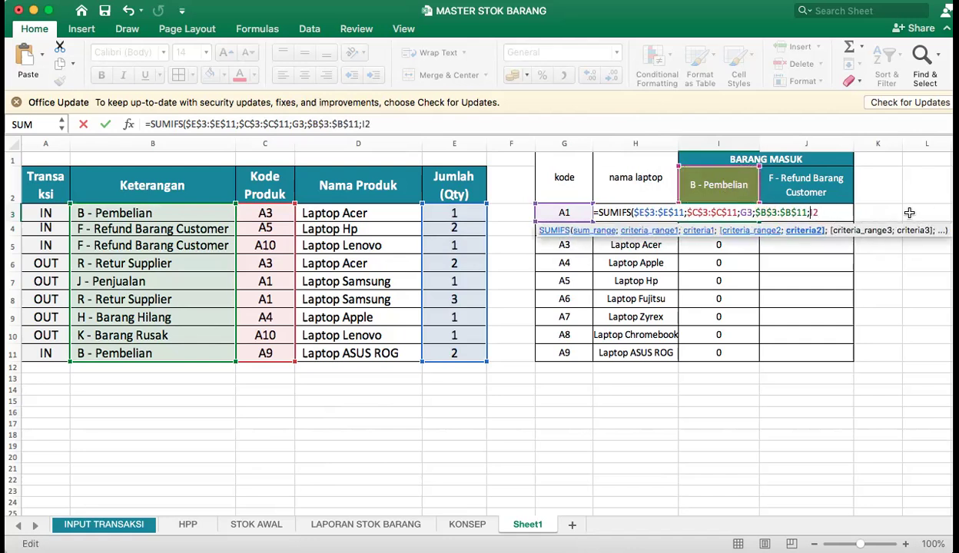
key("F4")
type(")")
key("Return")
left_click(734, 216)
left_click_drag(758, 221, 758, 358)
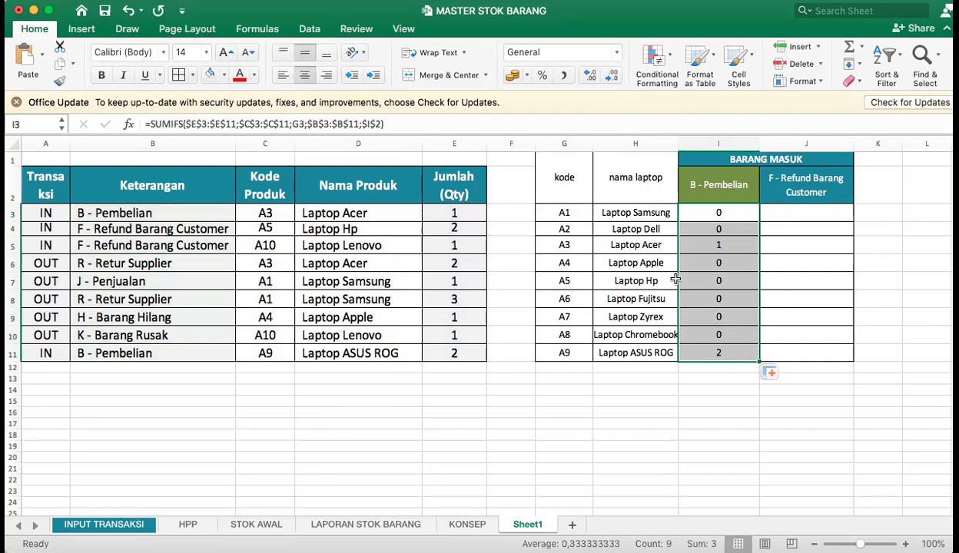
Fill the name and B - Pembelian cells of Laptop Acer and Laptop ASUS ROG in the summary table with orange.
left_click(735, 245)
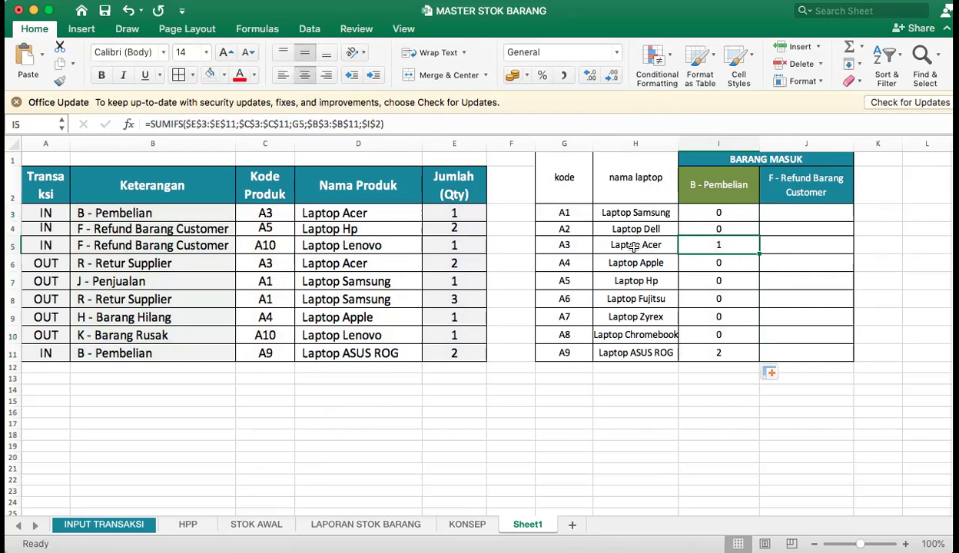
left_click_drag(618, 242, 753, 250)
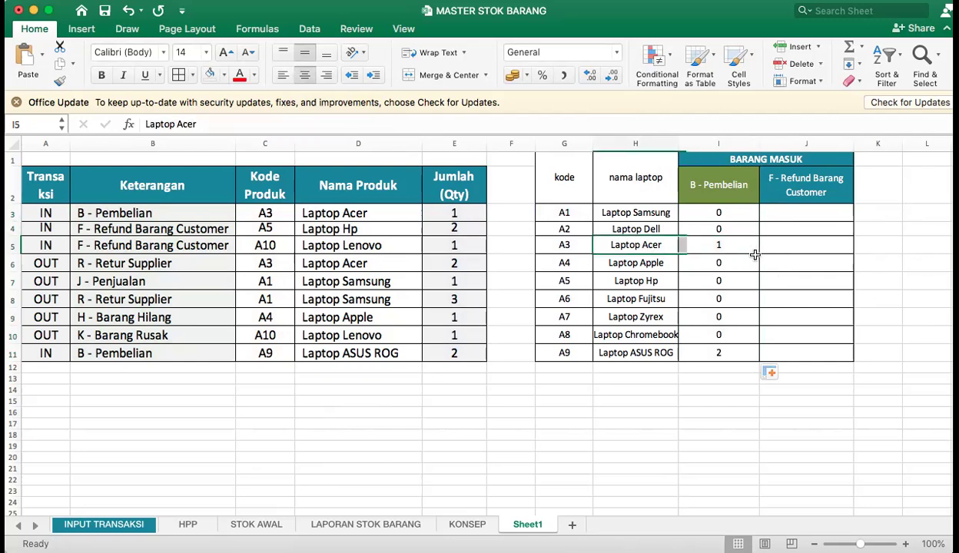
left_click(651, 352)
left_click_drag(699, 347, 665, 350)
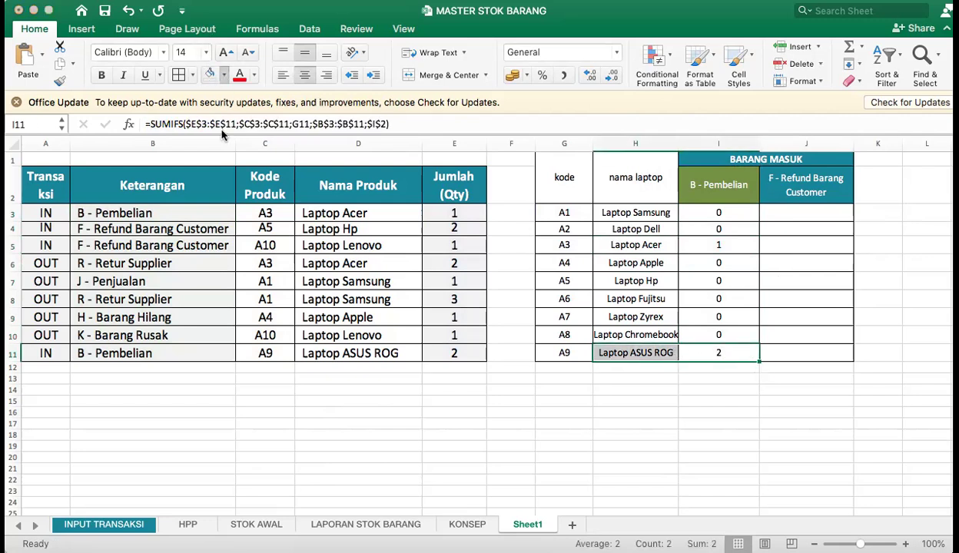
left_click(209, 75)
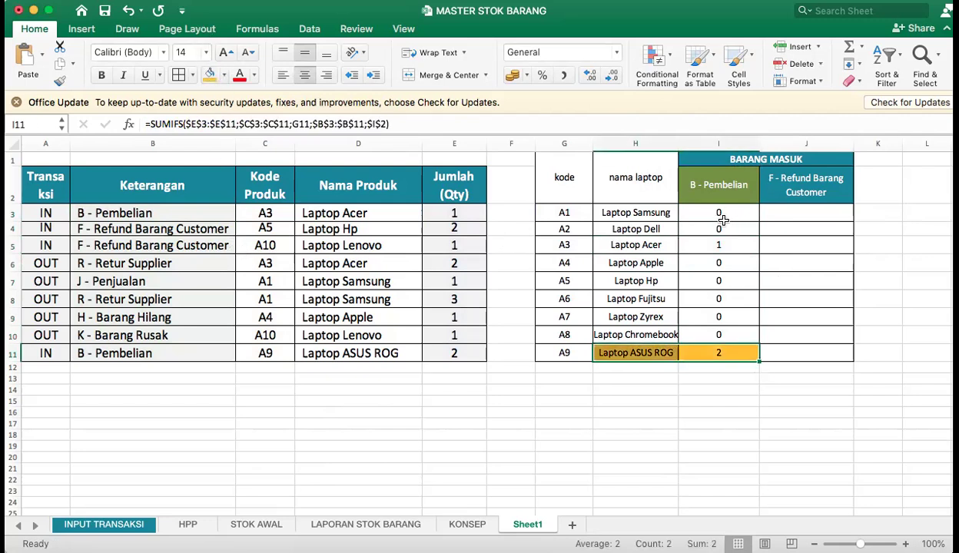
left_click_drag(711, 244, 647, 244)
left_click(208, 74)
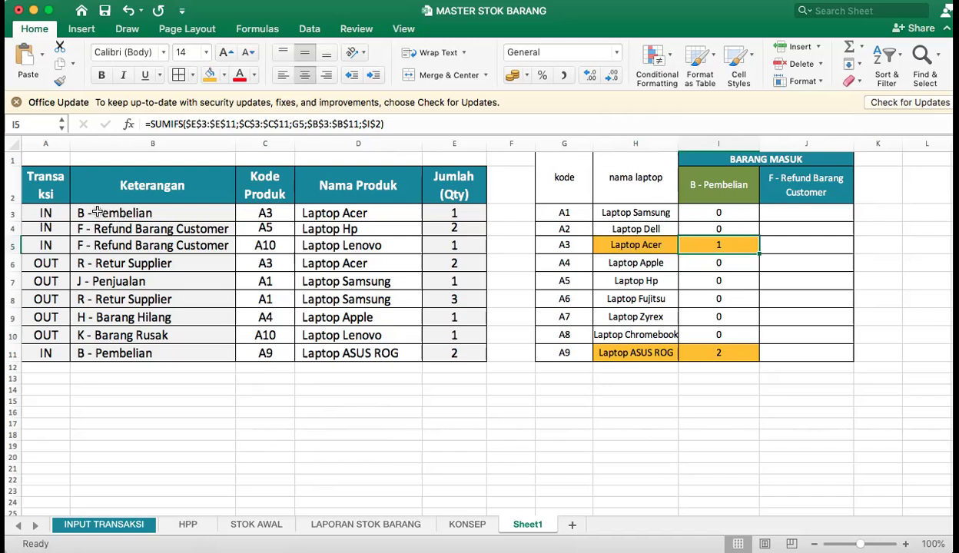
Fill the two B - Pembelian transaction rows, B3:E3 and B11:E11, with the same orange.
left_click_drag(108, 213, 429, 218)
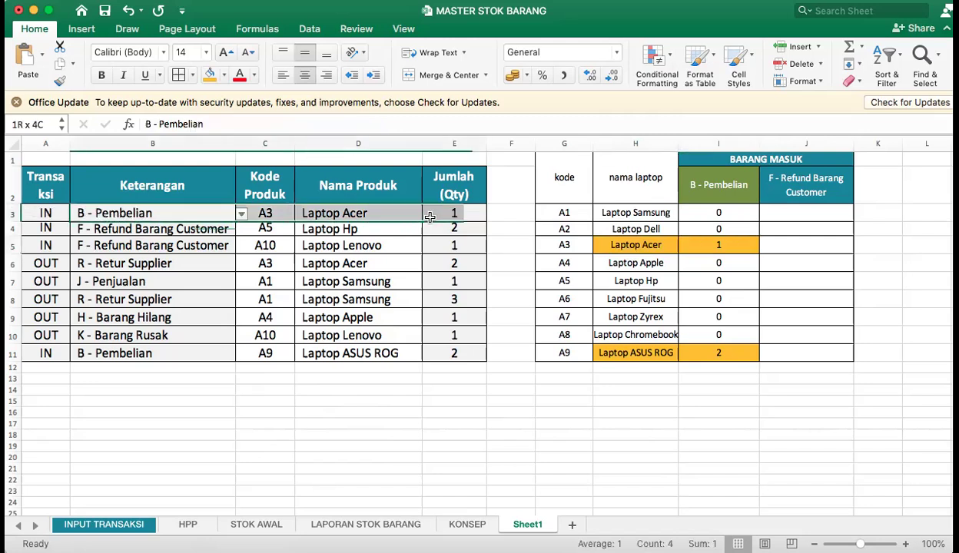
left_click(209, 74)
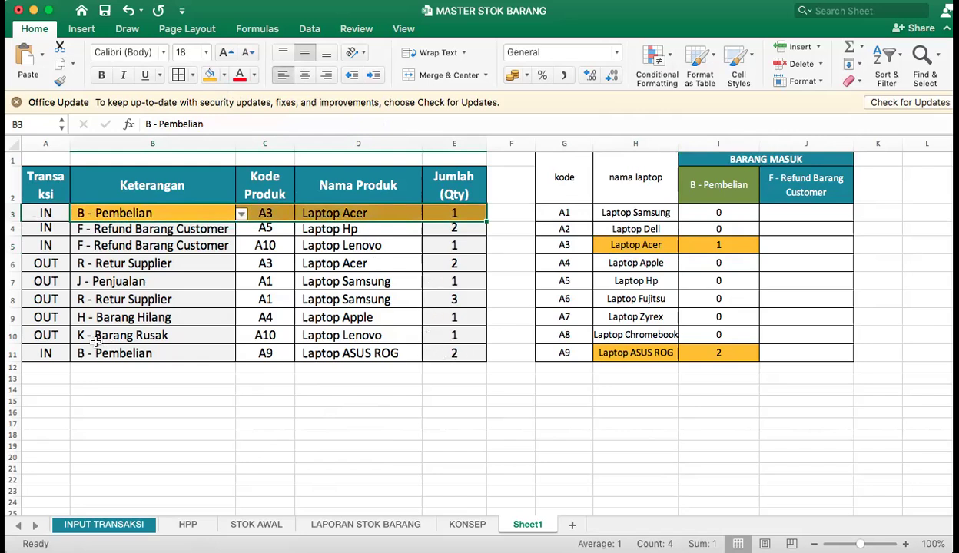
left_click_drag(84, 353, 477, 361)
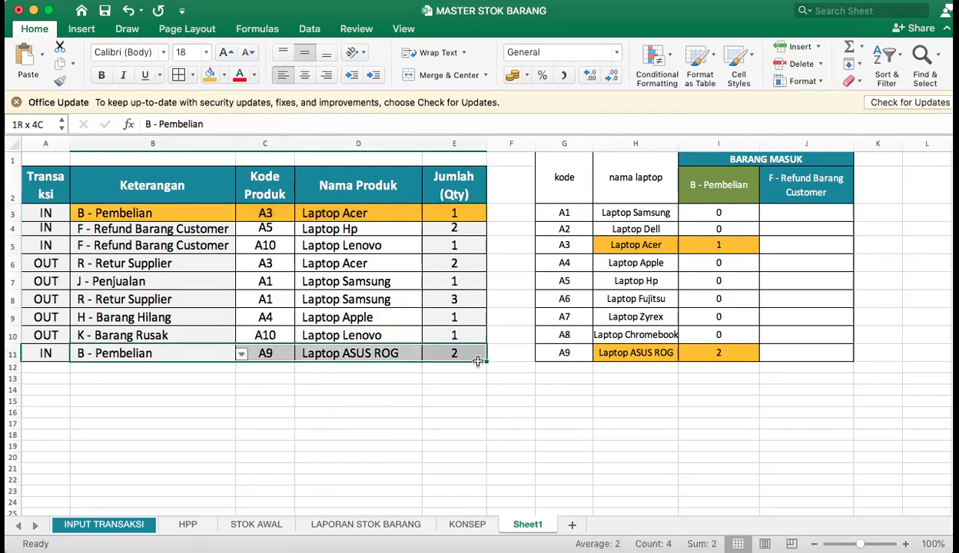
left_click(208, 74)
Compare the highlighted B - Pembelian quantities with the totals in I5 and I11, and review the transaction types offered in B4.
left_click(132, 215)
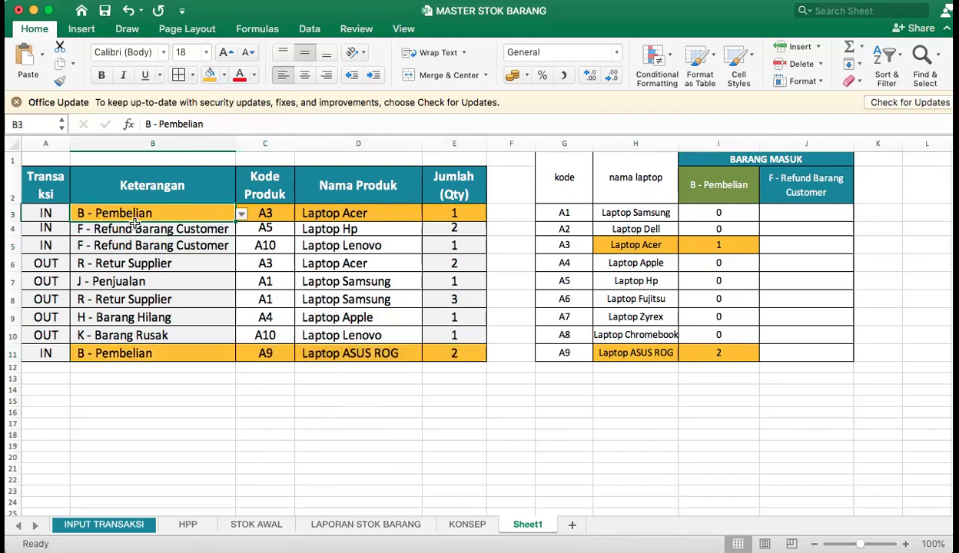
left_click(160, 354)
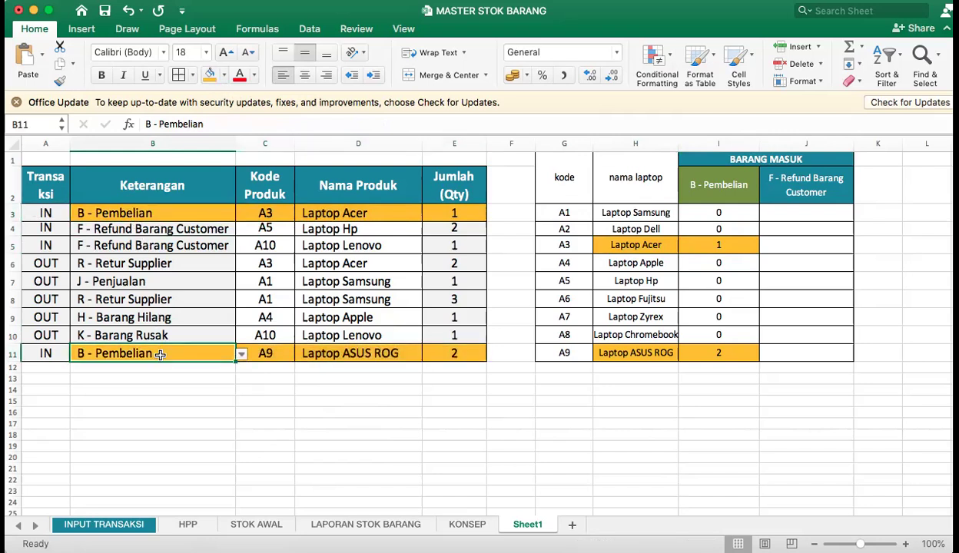
left_click(463, 213)
left_click(716, 246)
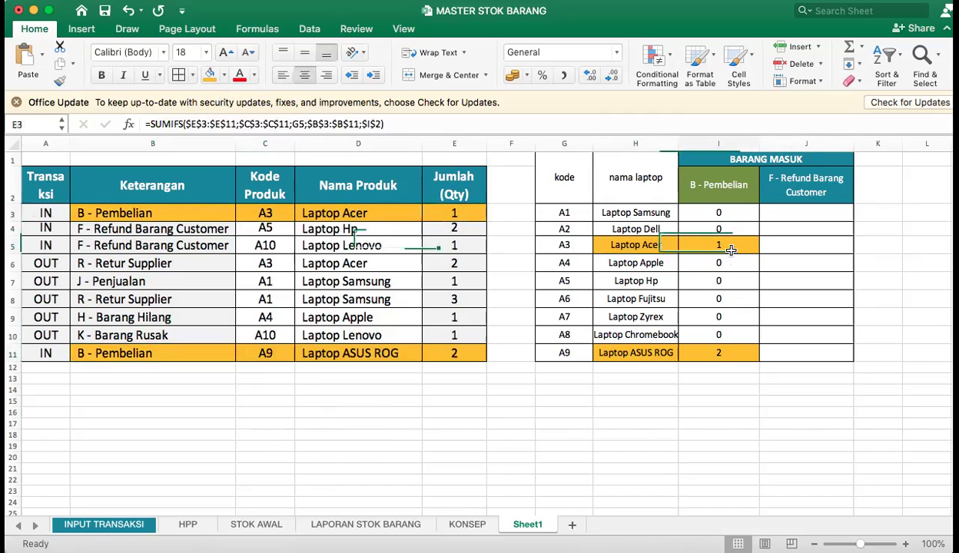
left_click(468, 354)
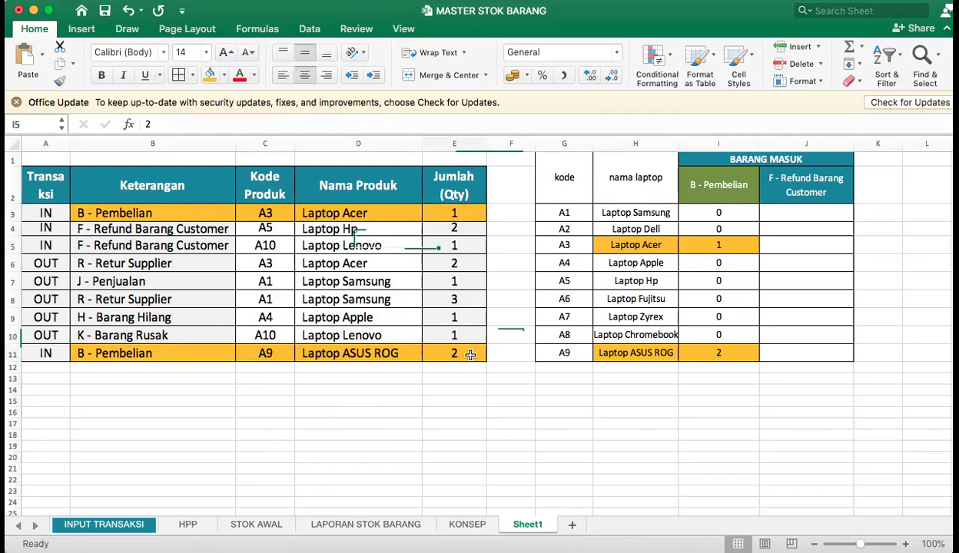
left_click(716, 352)
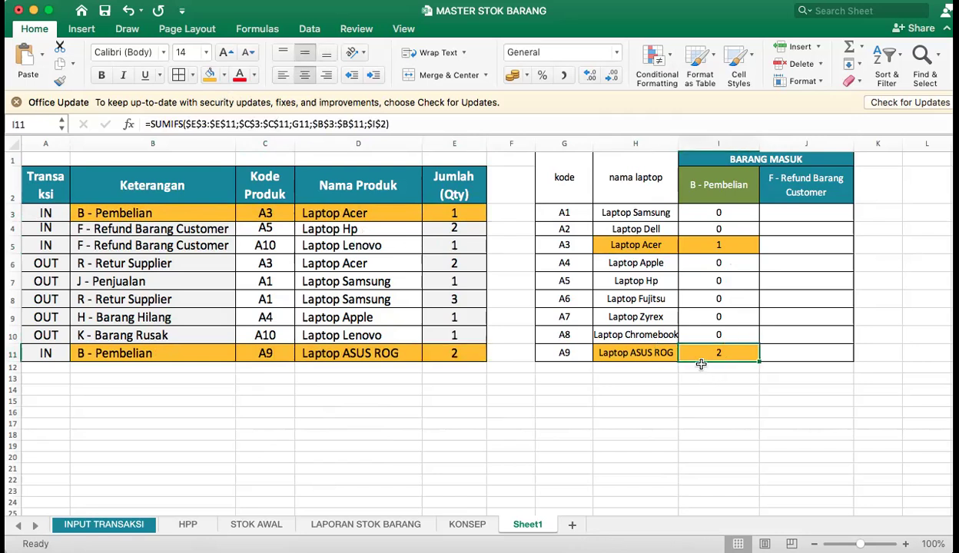
left_click(121, 226)
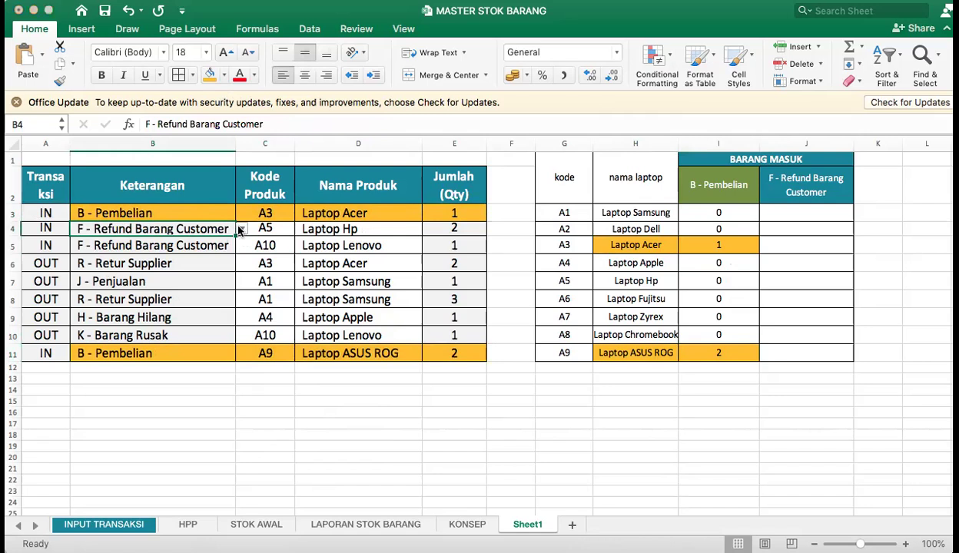
key("alt+Down")
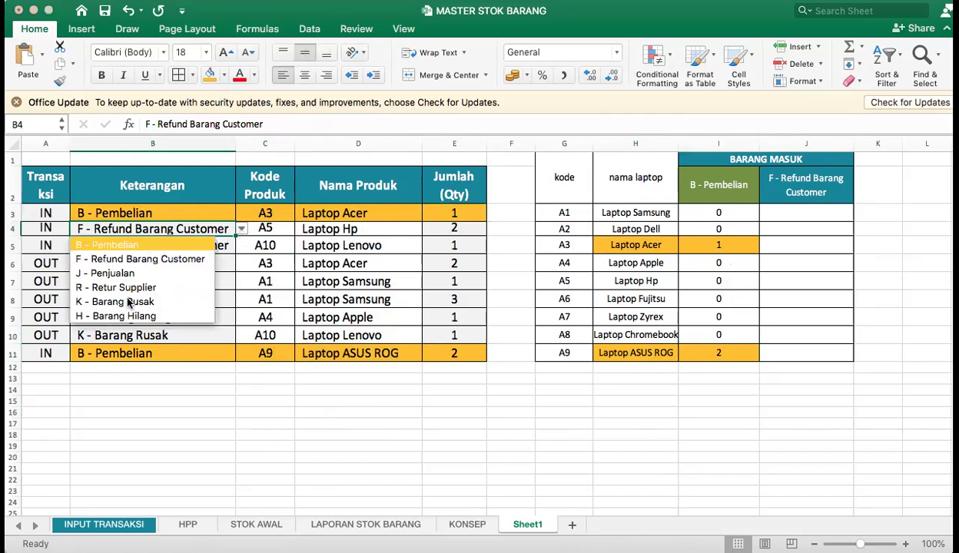
key("Escape")
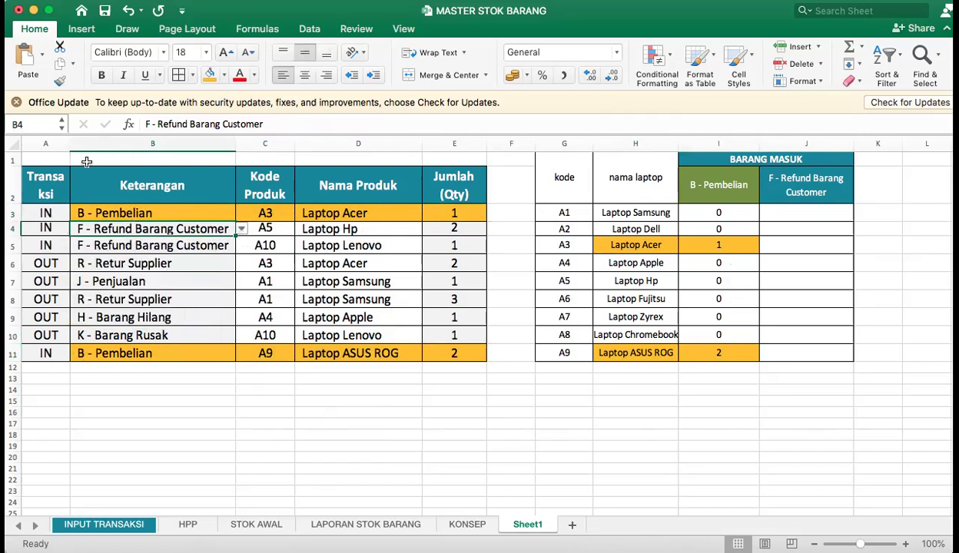
Insert a row above row 1 and enter the title DATA PADA SHEET INPUT TRANSAKSI in B1.
right_click(13, 159)
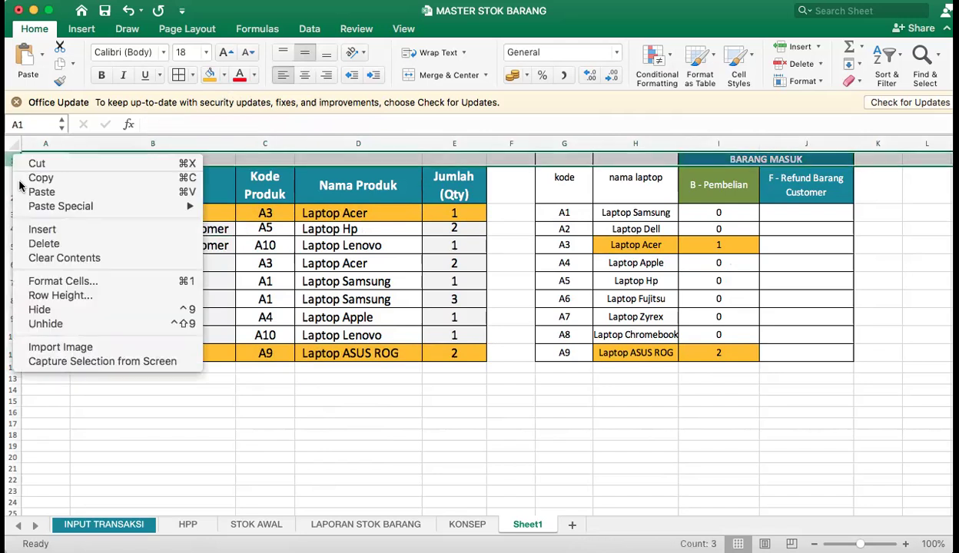
left_click(43, 230)
left_click(98, 158)
type("dat")
type("ATA PADA SHEET INPUT")
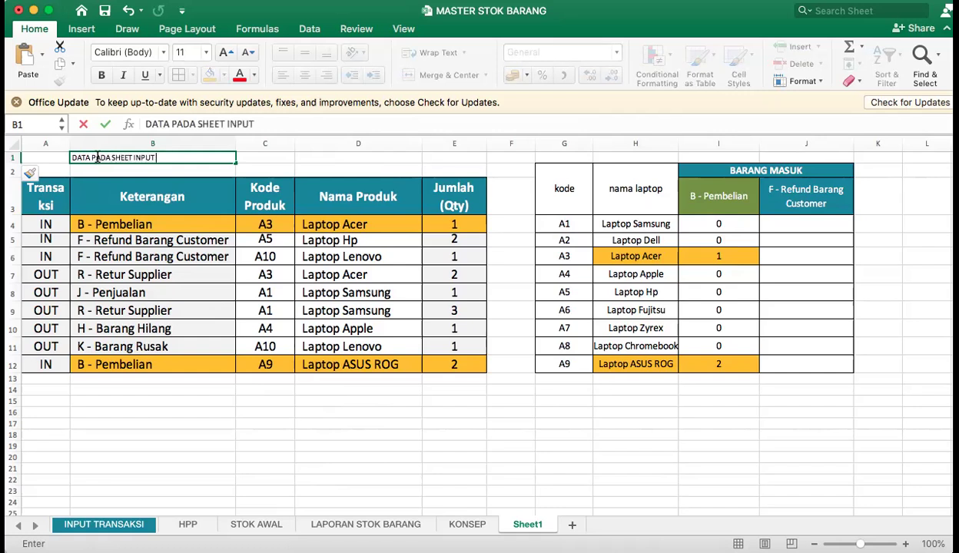
key("Return")
Format the title in B1 as bold with font size 20.
left_click(98, 157)
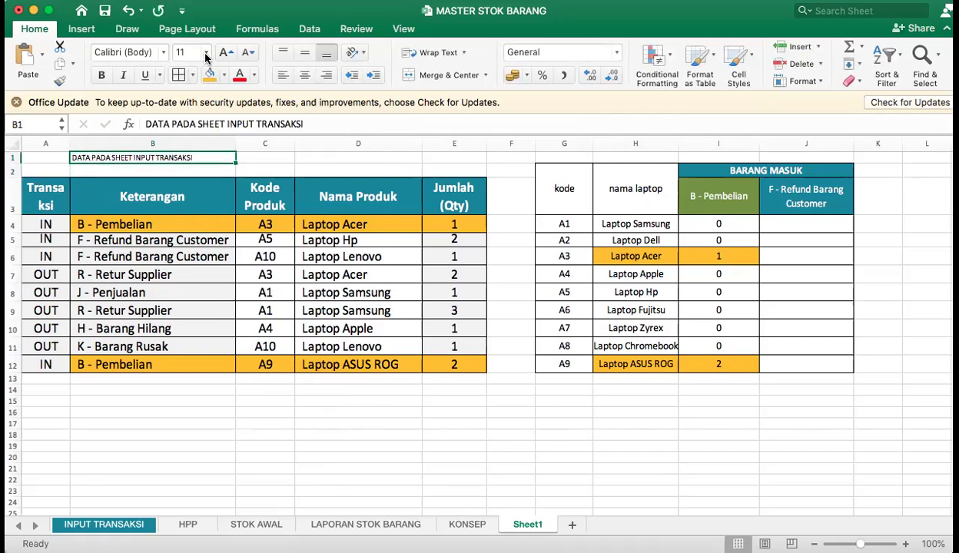
left_click(206, 52)
left_click(196, 184)
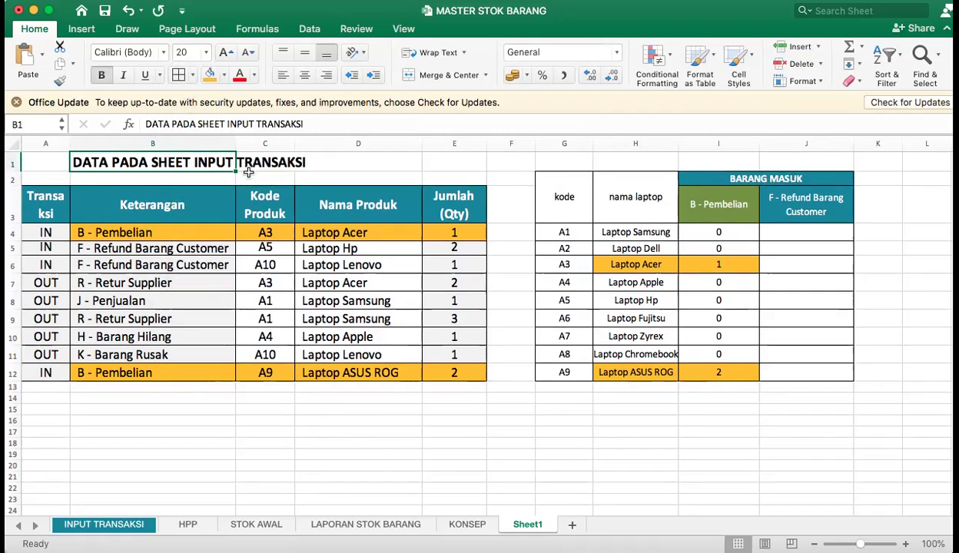
Check the INPUT TRANSAKSI and LAPORAN STOK BARANG sheets, and title Sheet1's summary table DATA DARI SHEET LAPORAN STOK in G1.
left_click_drag(36, 197, 441, 376)
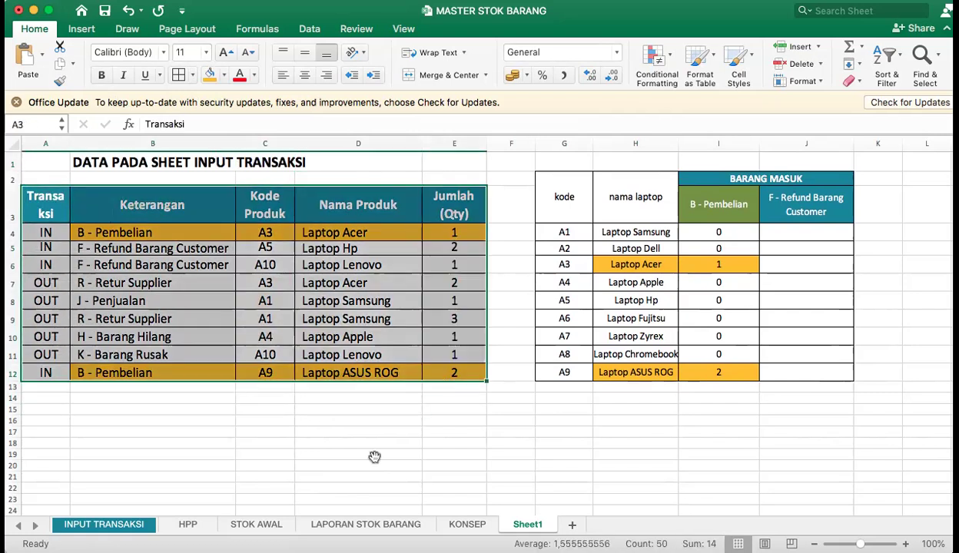
left_click(105, 525)
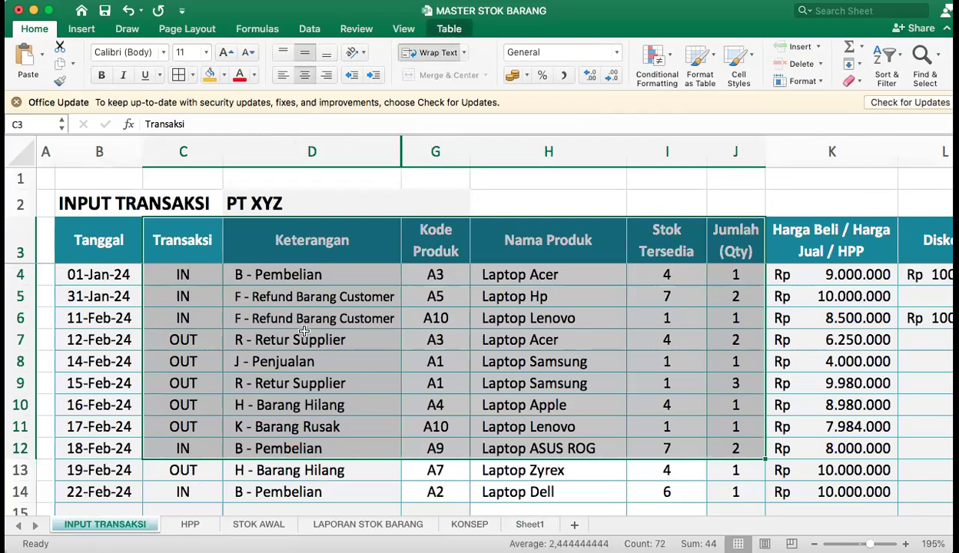
left_click(358, 528)
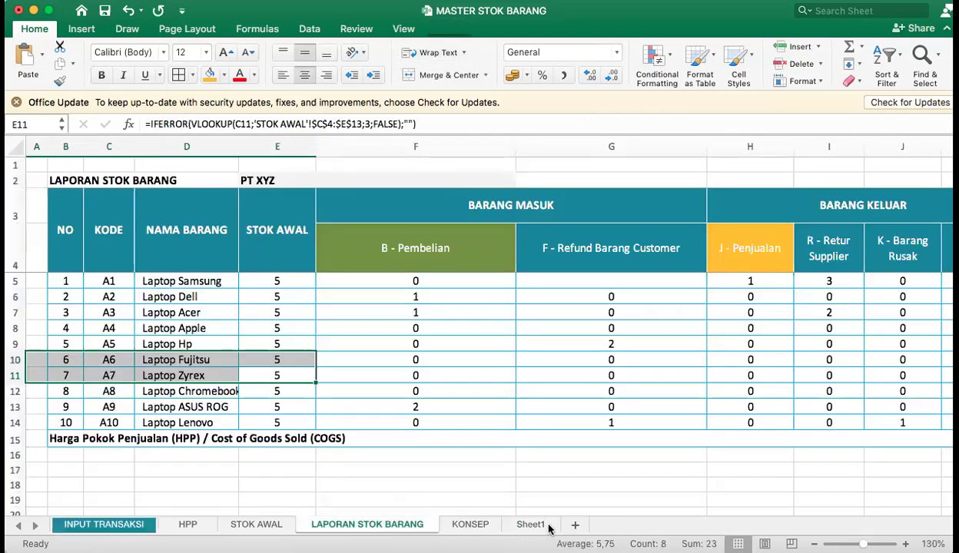
left_click(529, 524)
left_click(579, 162)
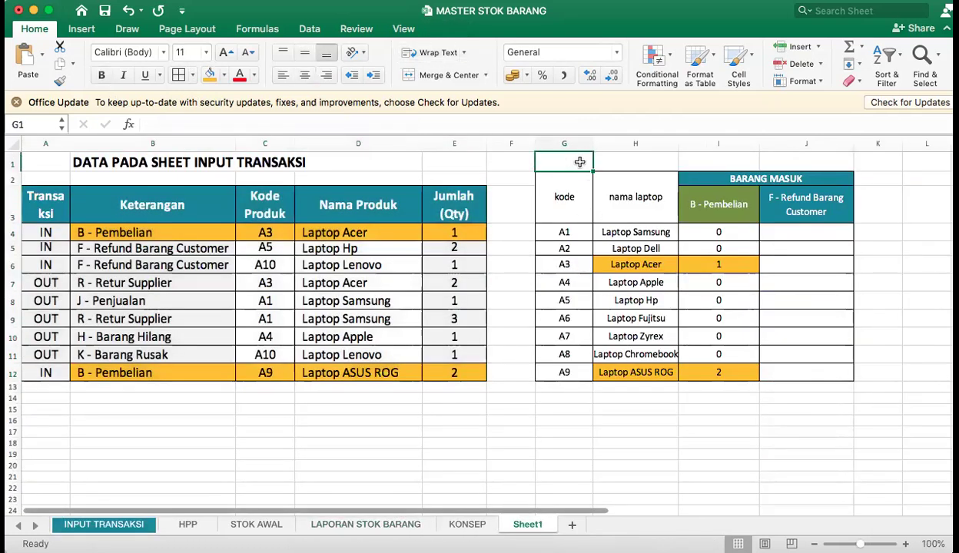
type("DATA DARI SHEET LA")
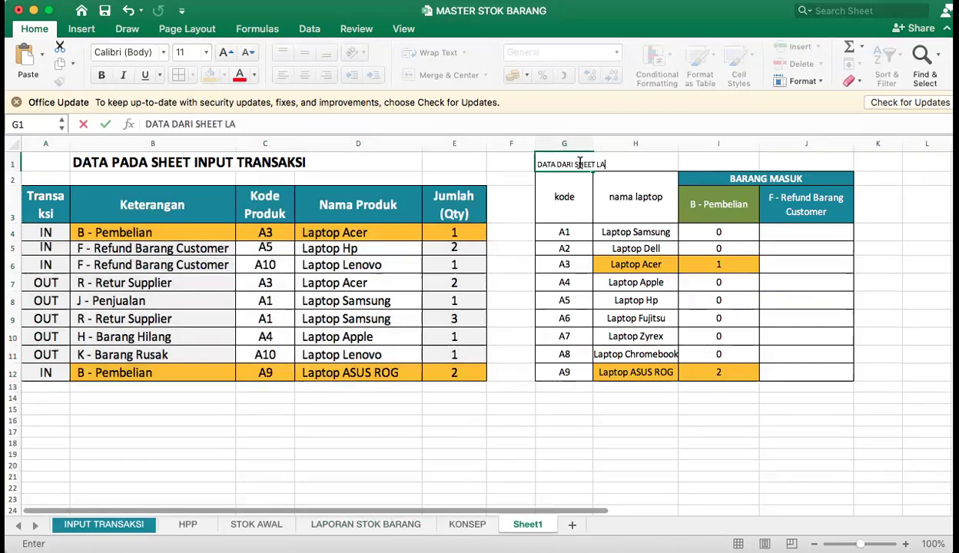
type("PORAN STOK")
key("Return")
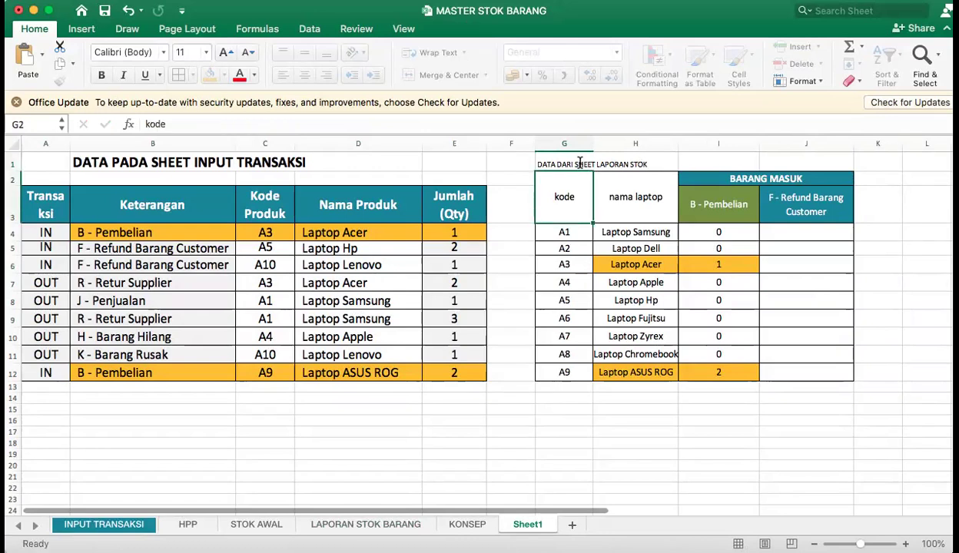
Format the DATA DARI SHEET LAPORAN STOK title in G1 as bold with font size 20.
left_click(581, 164)
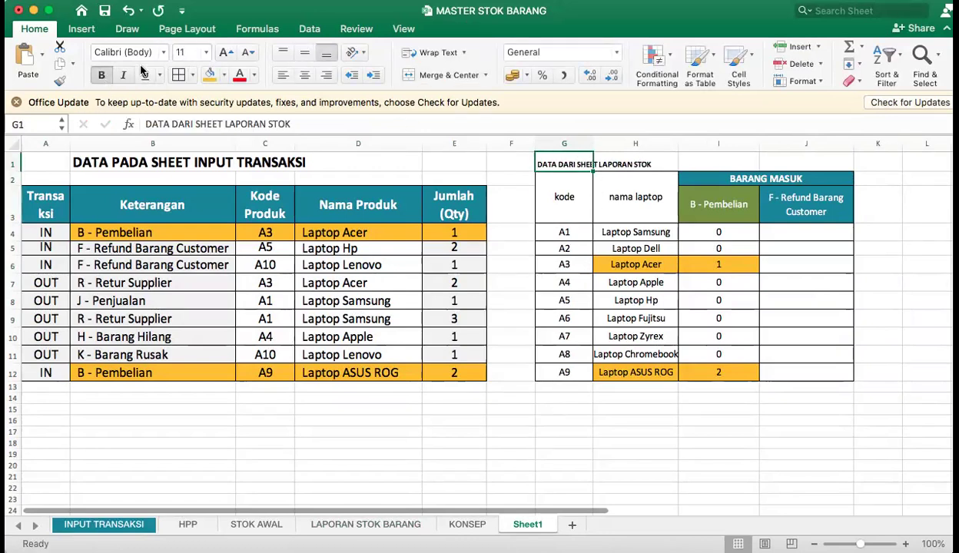
left_click(205, 53)
left_click(194, 142)
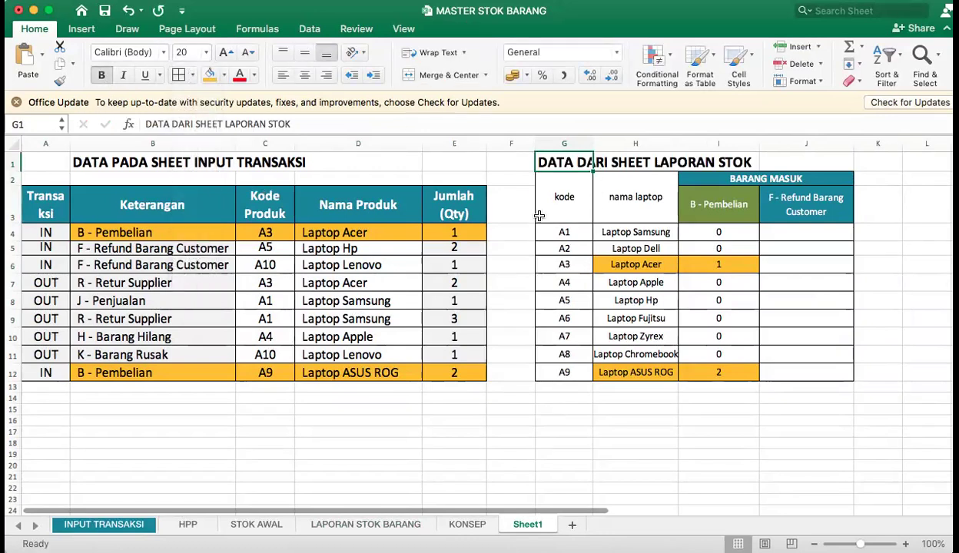
left_click(572, 192)
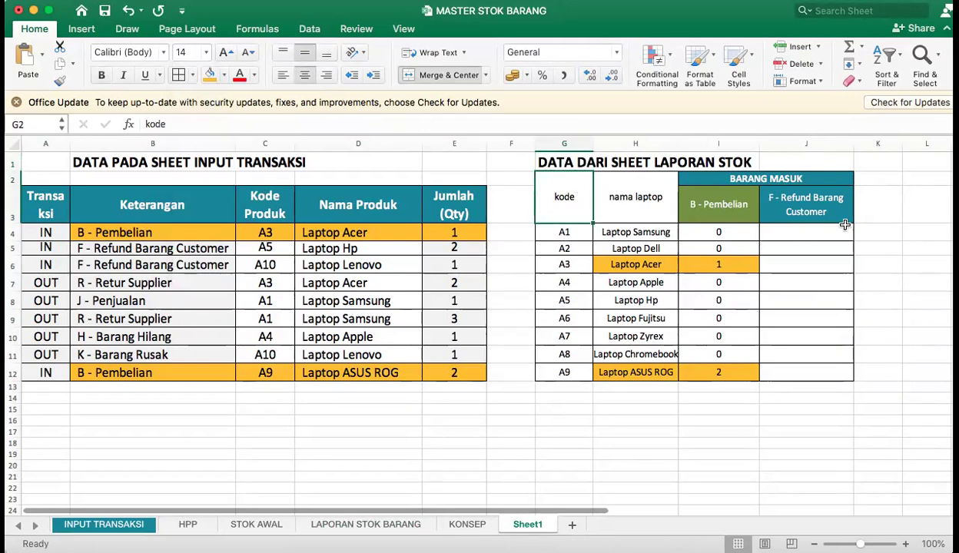
Compare Sheet1's titled summary table G1:J12 with the source table on the LAPORAN STOK BARANG sheet.
left_click(584, 163)
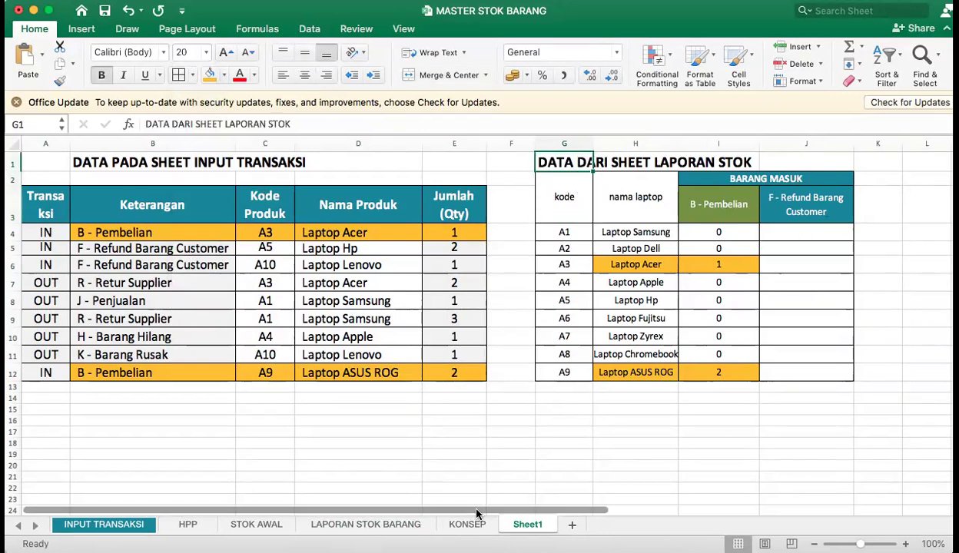
left_click_drag(815, 371, 815, 372)
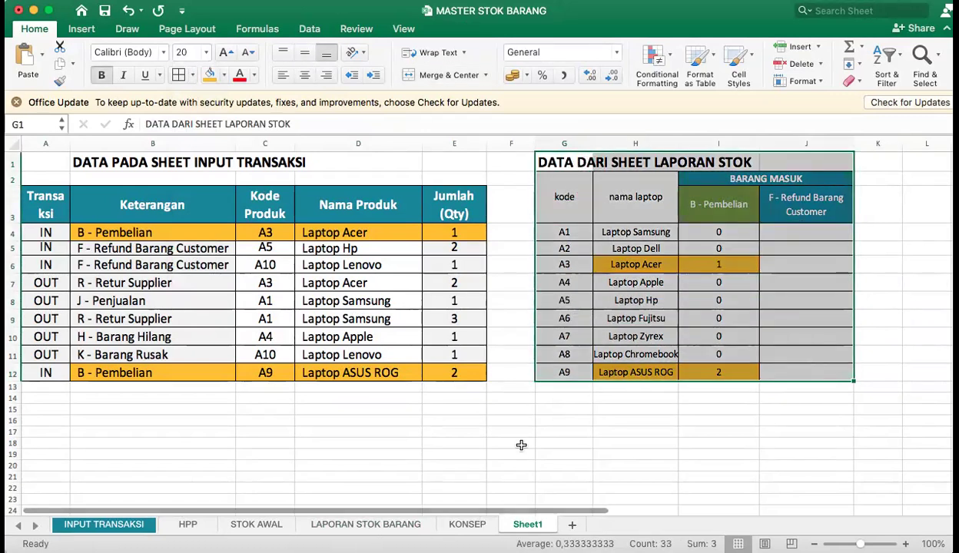
left_click(399, 524)
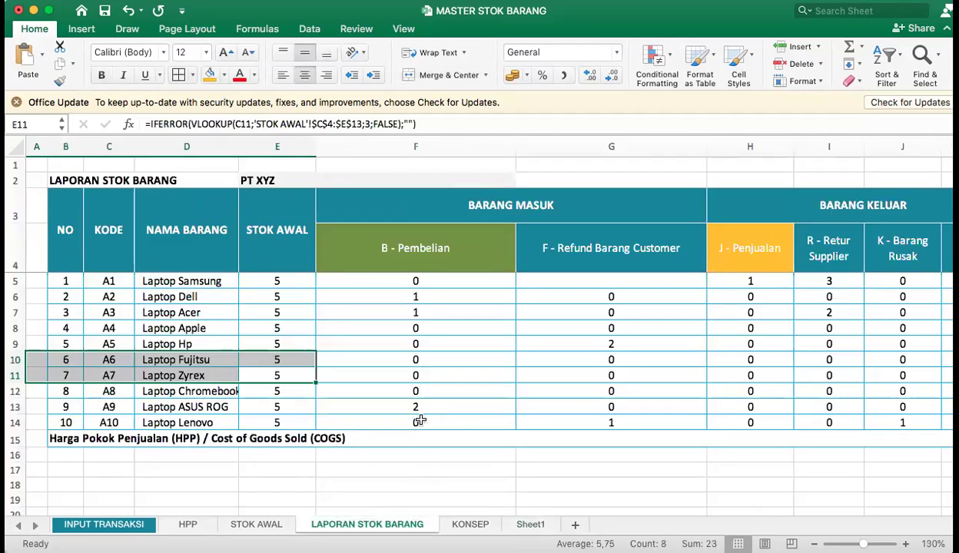
left_click(530, 524)
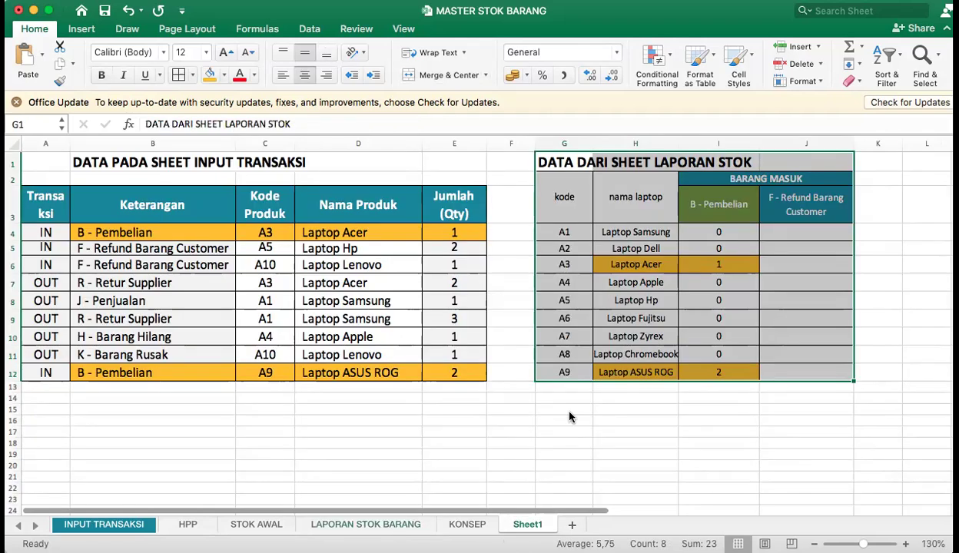
Change the transaction type in B5 to B - Pembelian.
left_click(133, 230)
left_click(234, 249)
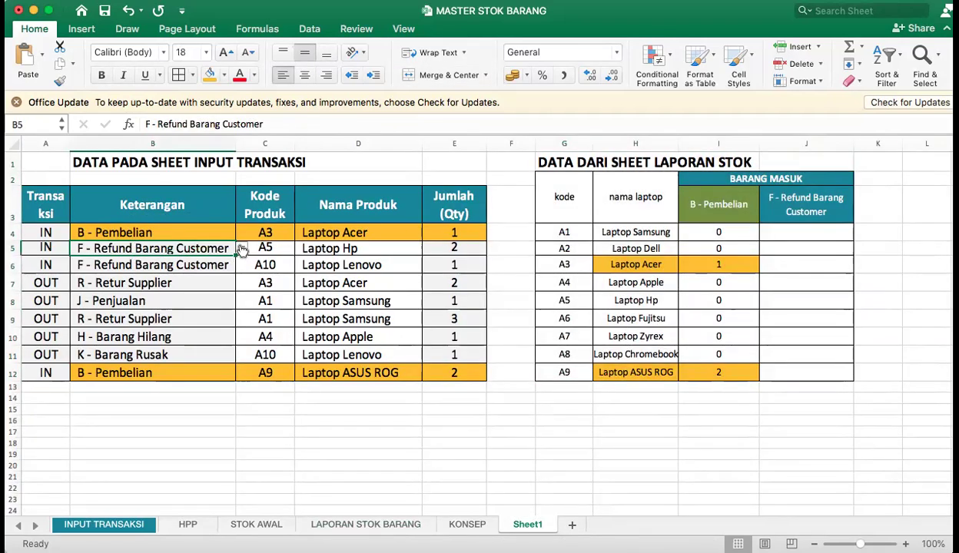
left_click(242, 248)
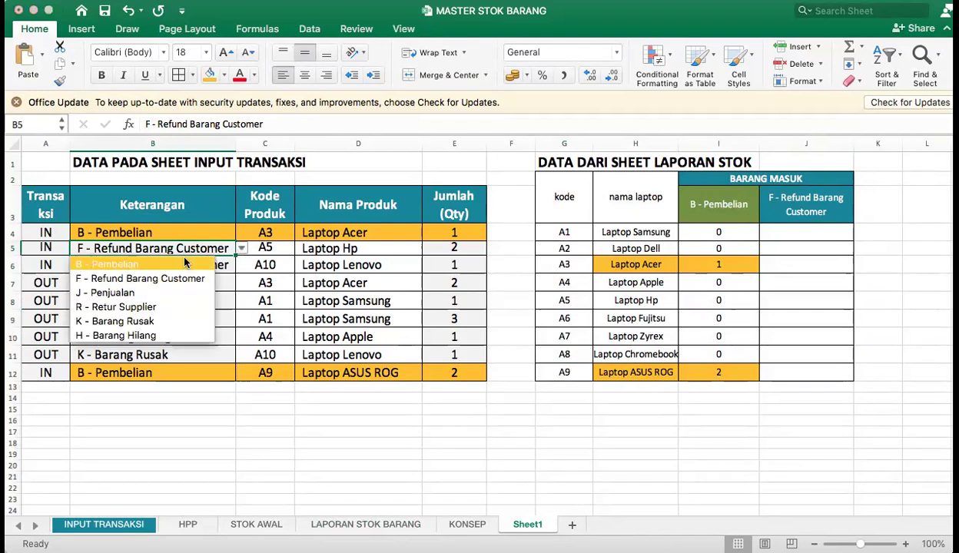
left_click(146, 265)
Review the product codes offered in C5 and the product name lookup in D5.
left_click(288, 246)
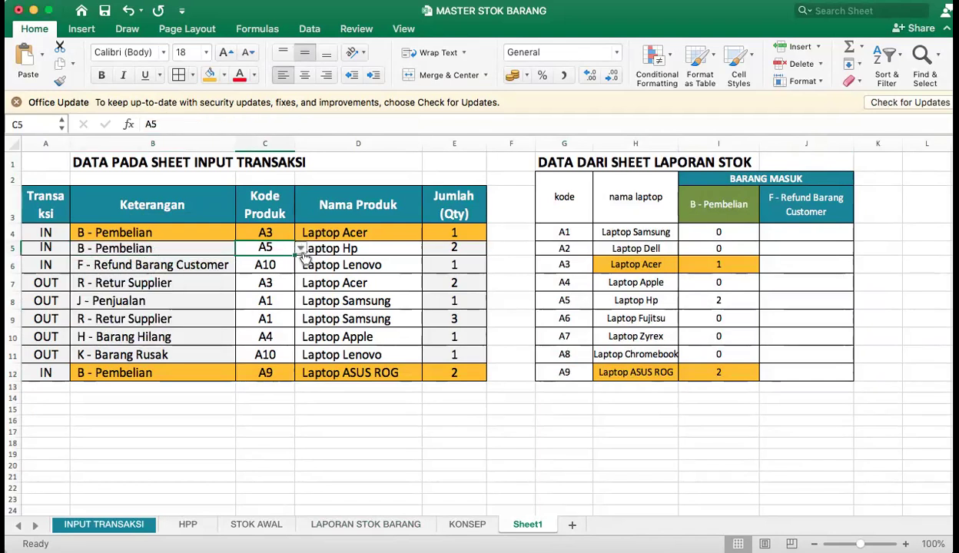
left_click(295, 247)
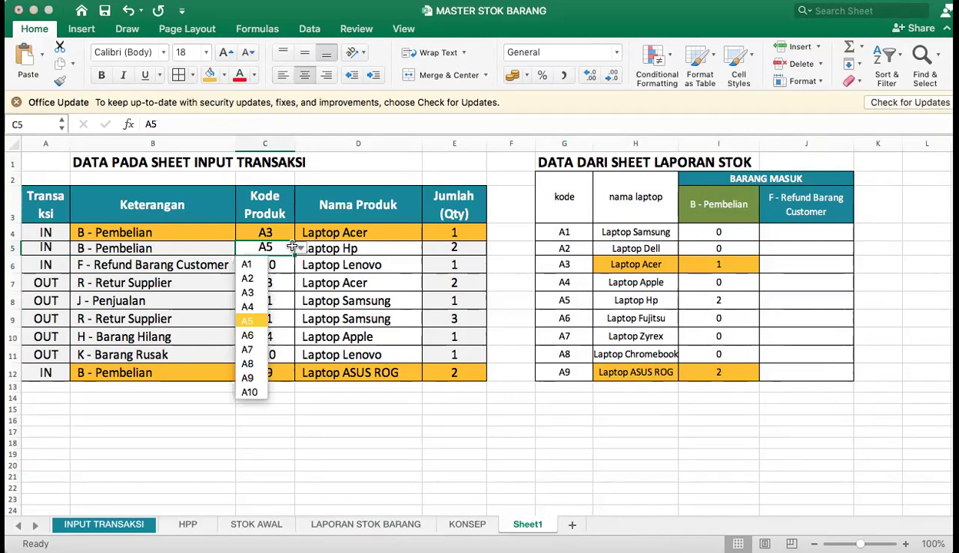
left_click(294, 246)
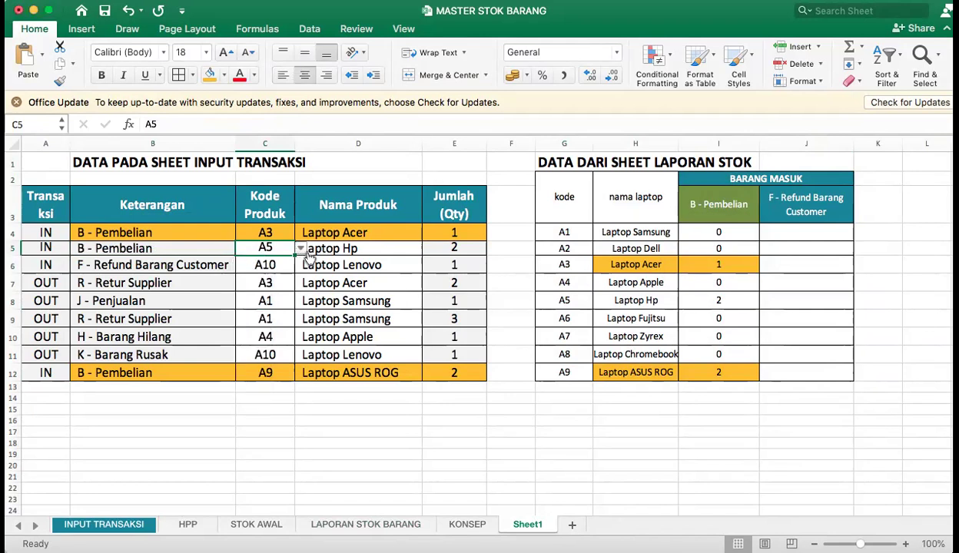
left_click(299, 248)
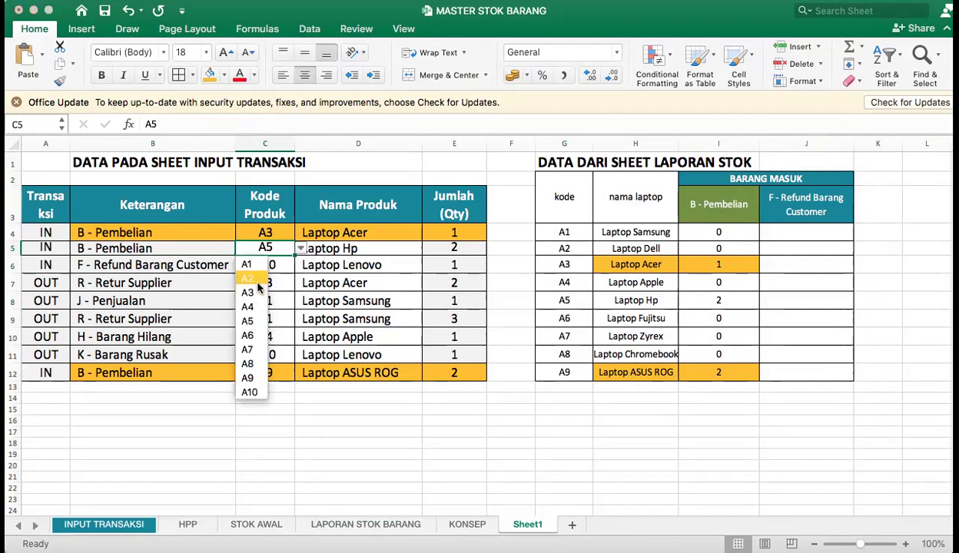
left_click(376, 247)
left_click(376, 248)
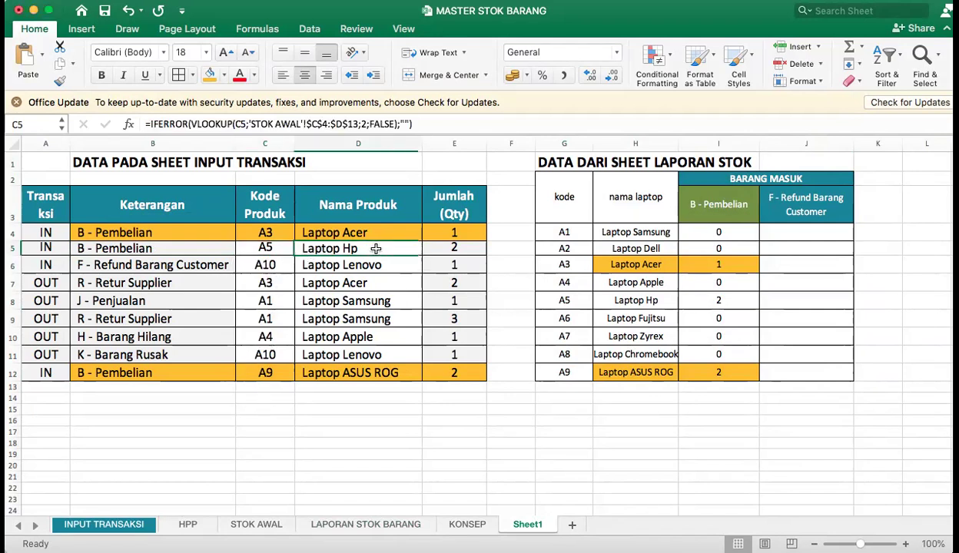
Set the Laptop Hp quantity in E5 to 5.
left_click(465, 249)
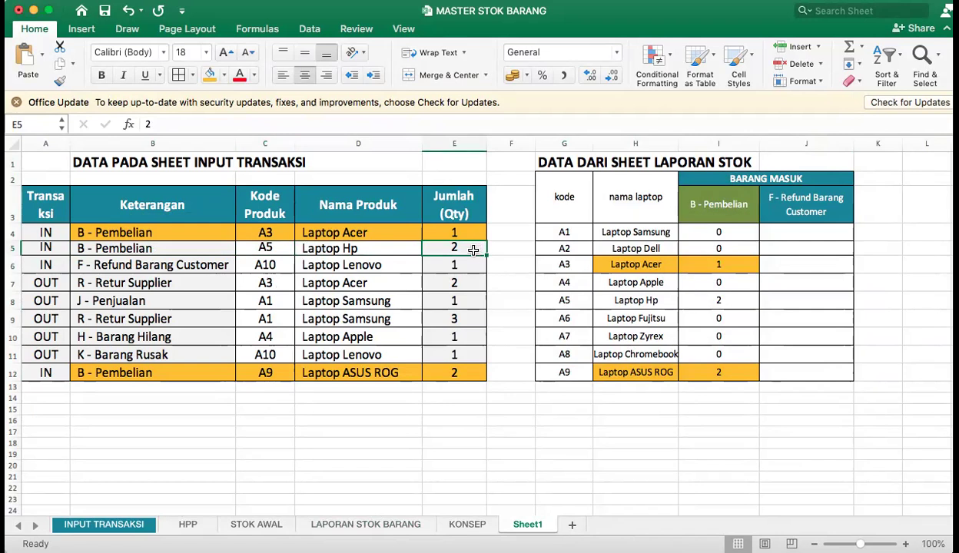
type("5")
key("Return")
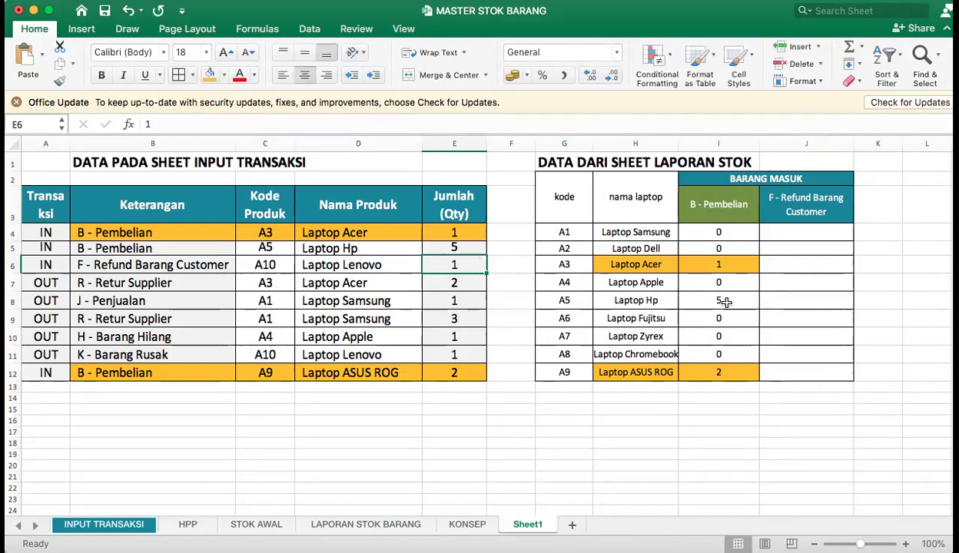
Set the summary table G2:J12 to font size 18 and widen column H to fit the laptop names.
left_click_drag(564, 189, 845, 374)
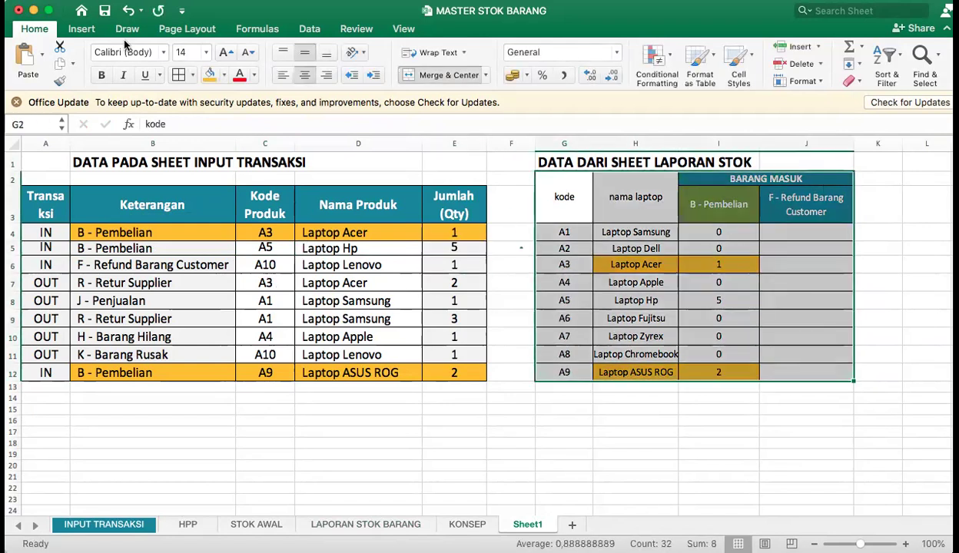
left_click(205, 51)
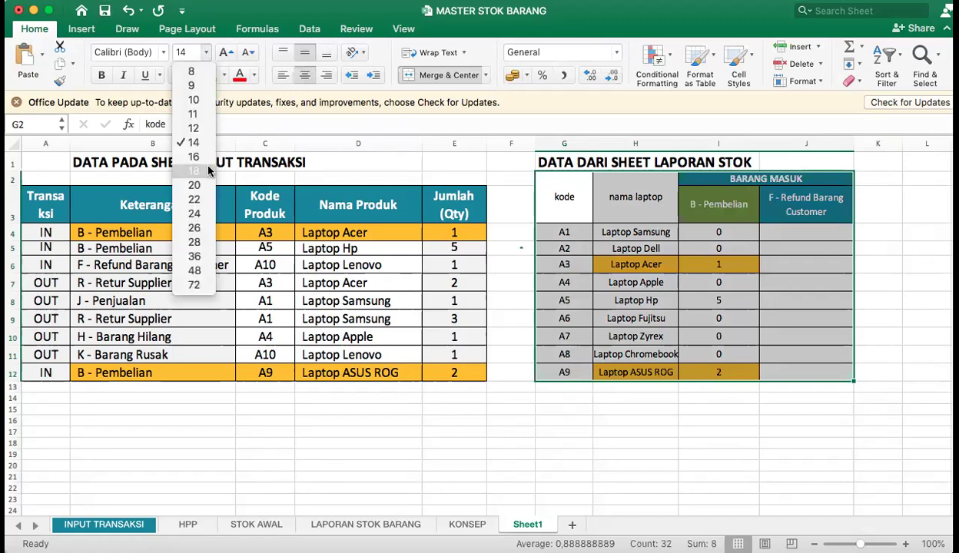
left_click(202, 161)
left_click_drag(678, 144, 703, 146)
left_click(739, 322)
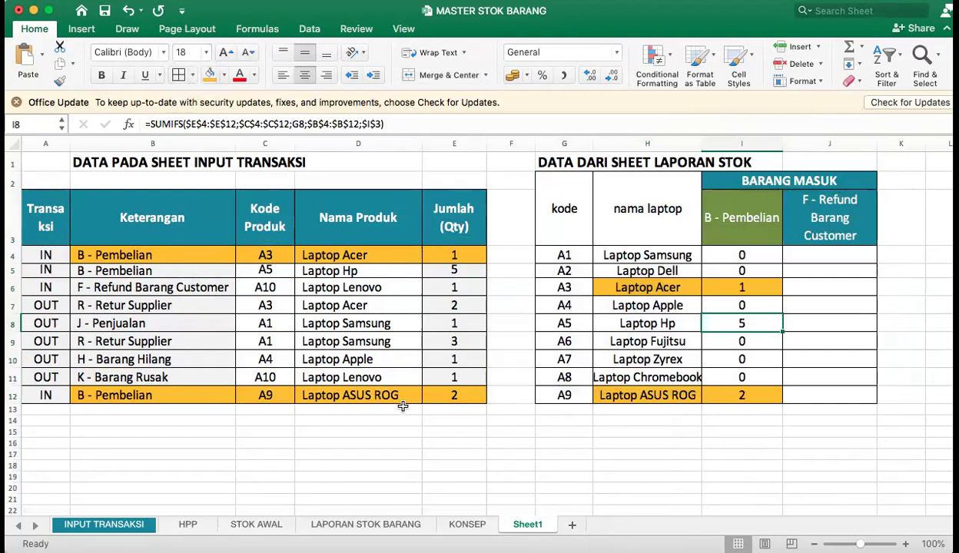
Change the row 11 transaction type to B - Pembelian and set its quantity to 2.
left_click(164, 282)
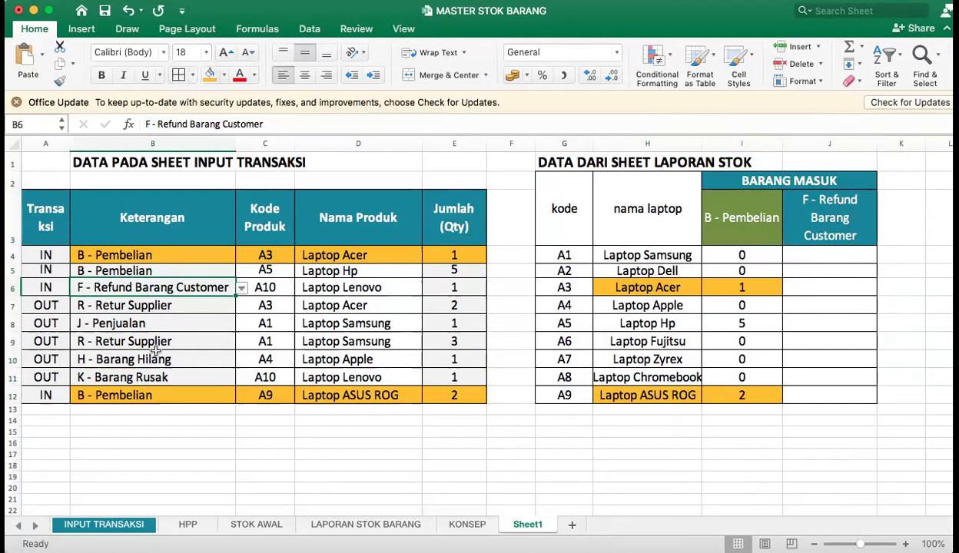
left_click(151, 376)
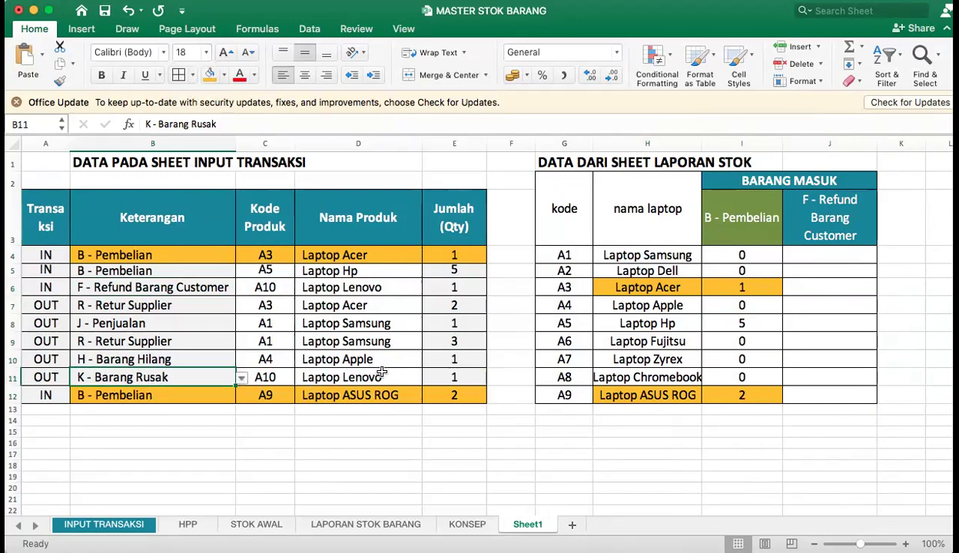
left_click(152, 396)
left_click(457, 376)
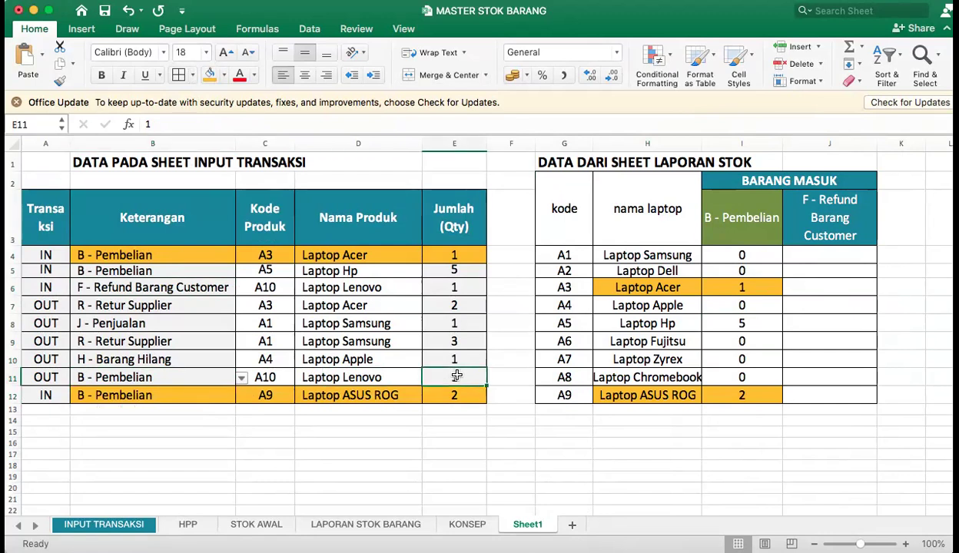
type("3")
key("BackSpace")
type("2")
key("Return")
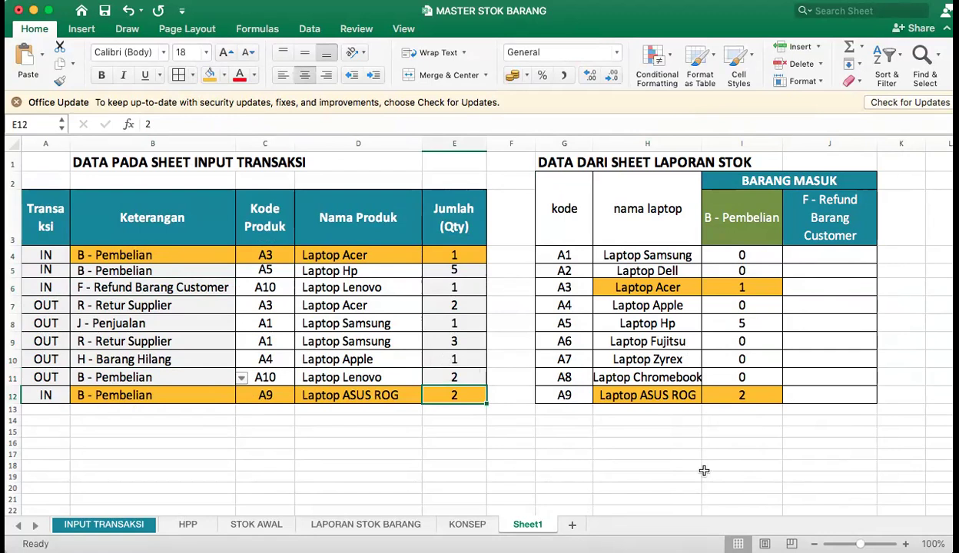
Set the product code in C11 to A1 and check the matching B - Pembelian total in I4.
left_click(292, 378)
left_click(299, 378)
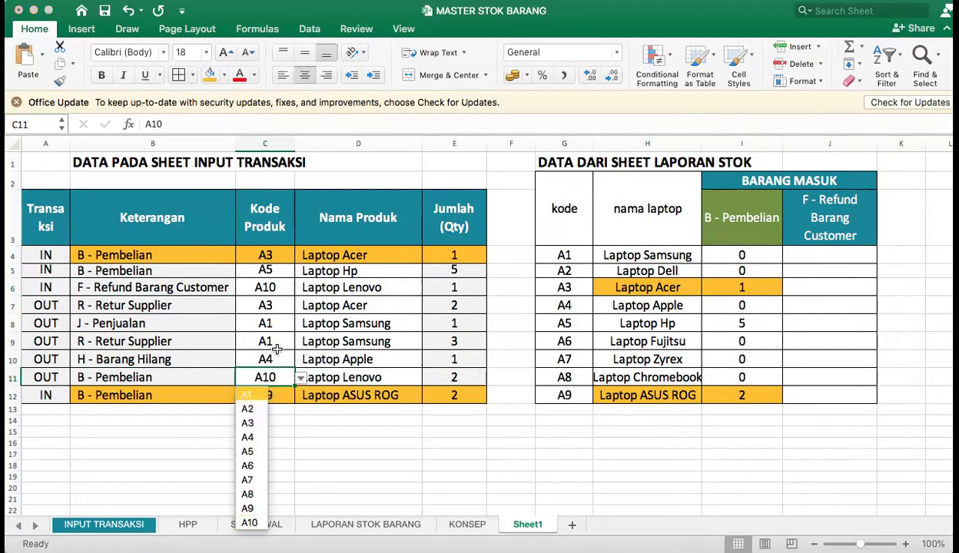
left_click(246, 394)
left_click(453, 377)
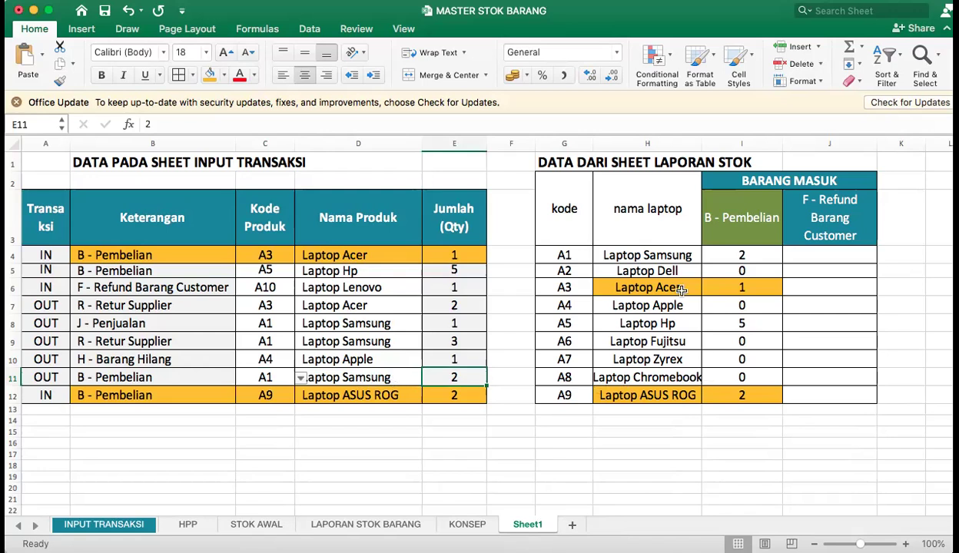
left_click(733, 254)
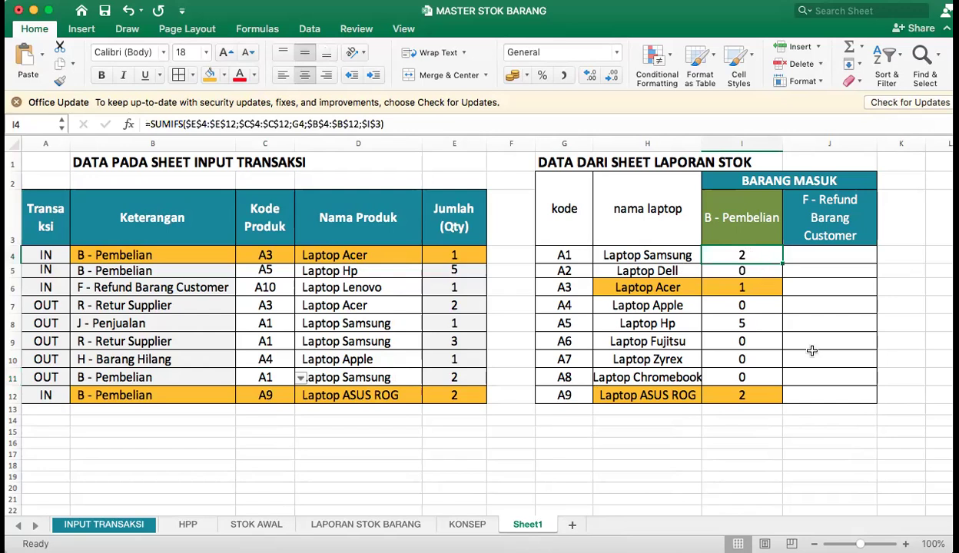
Highlight B11:E11 and the matching Laptop Samsung cells H4:I4 in orange, and narrow column F slightly.
left_click_drag(465, 378, 115, 377)
left_click(212, 77)
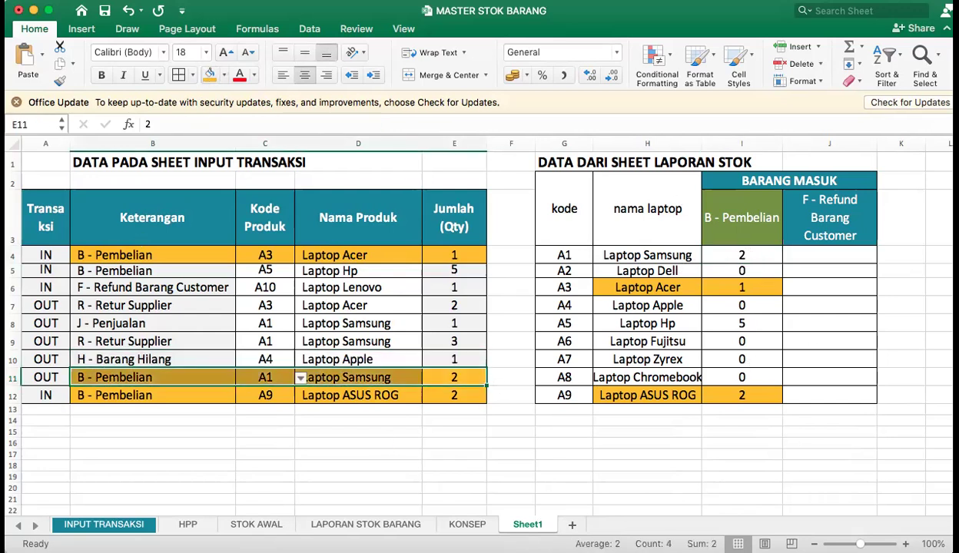
left_click_drag(730, 255, 678, 254)
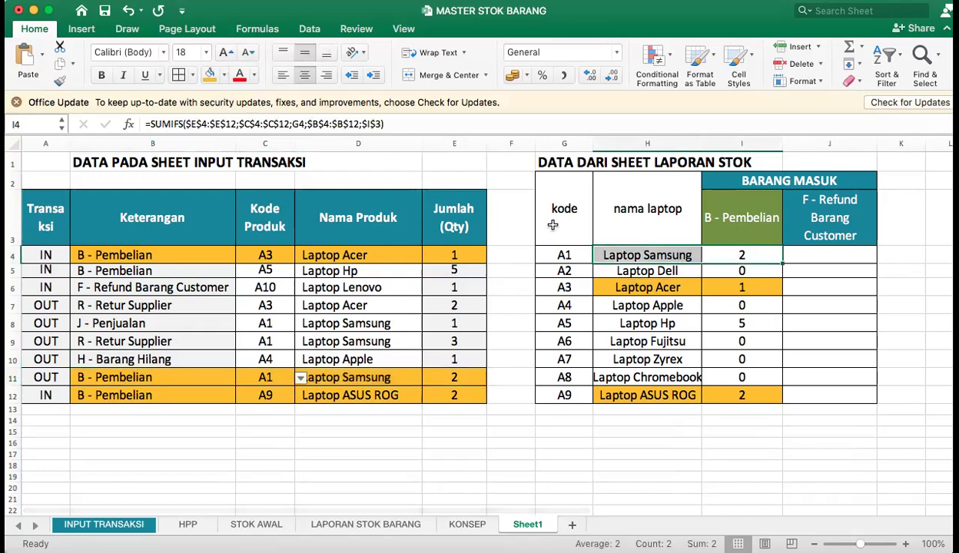
left_click(212, 77)
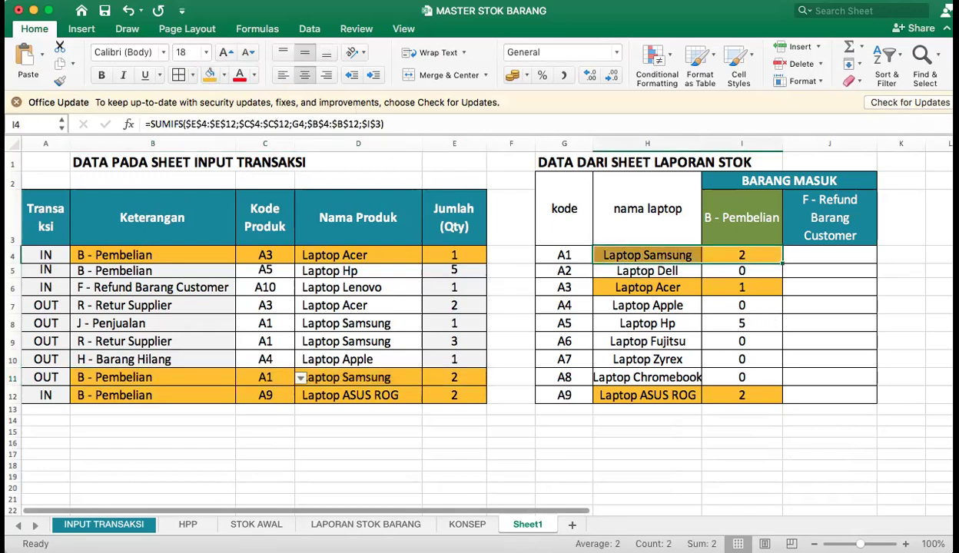
left_click(791, 270)
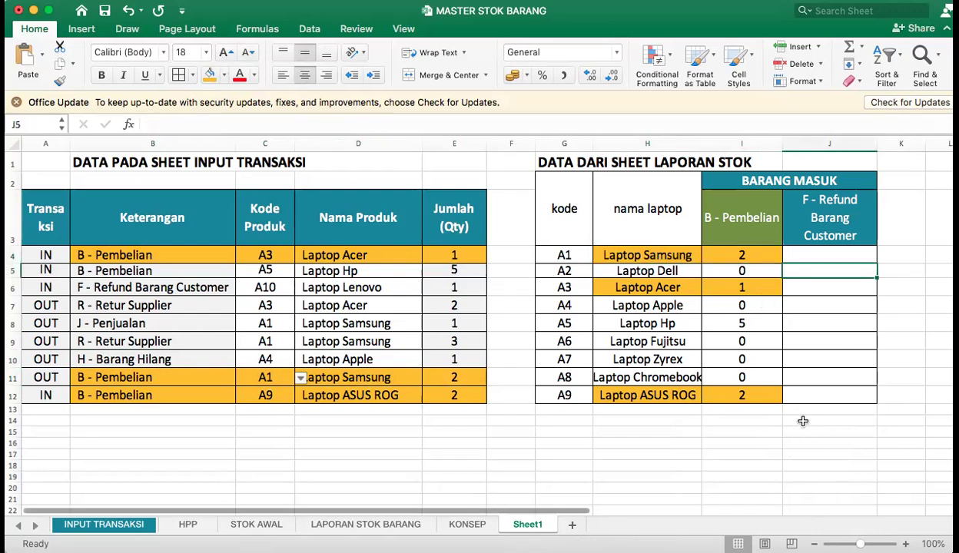
left_click_drag(535, 144, 523, 144)
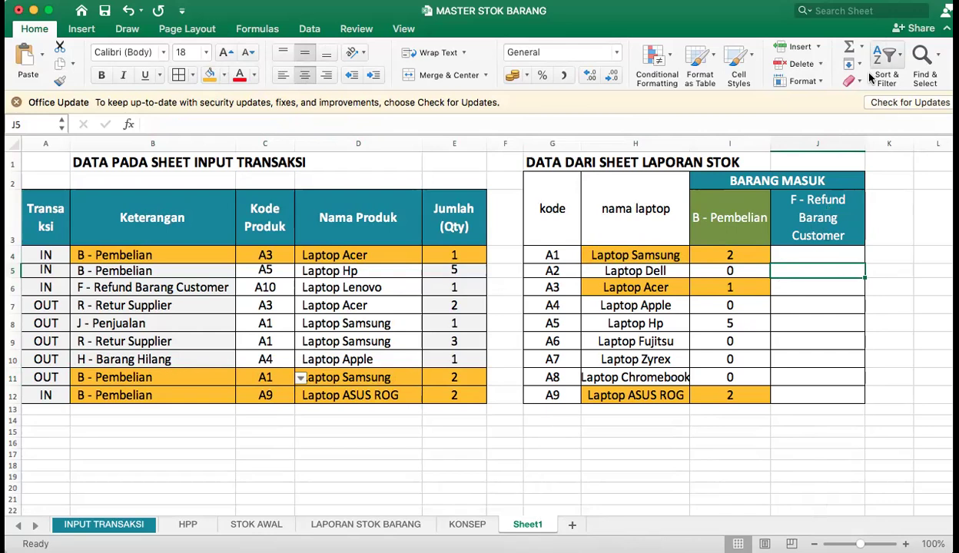
Copy the text of the SUMIFS formula from I4 for reuse in the F - Refund Barang Customer column.
left_click(823, 252)
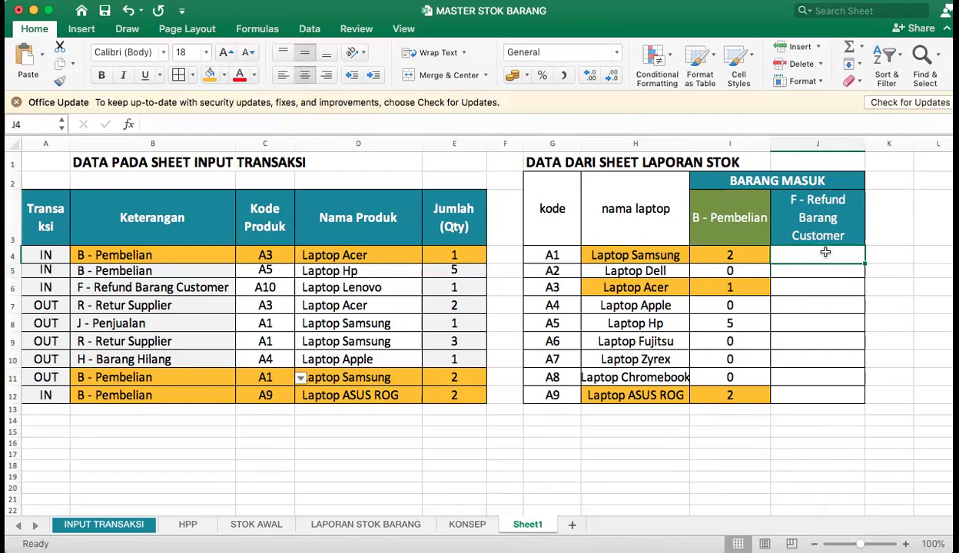
left_click(747, 251)
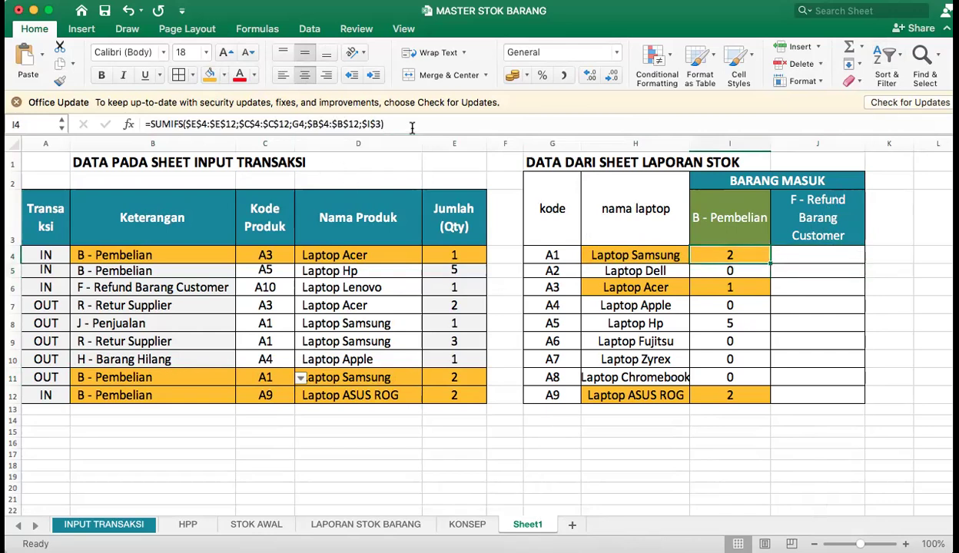
left_click_drag(412, 124, 146, 125)
right_click(178, 126)
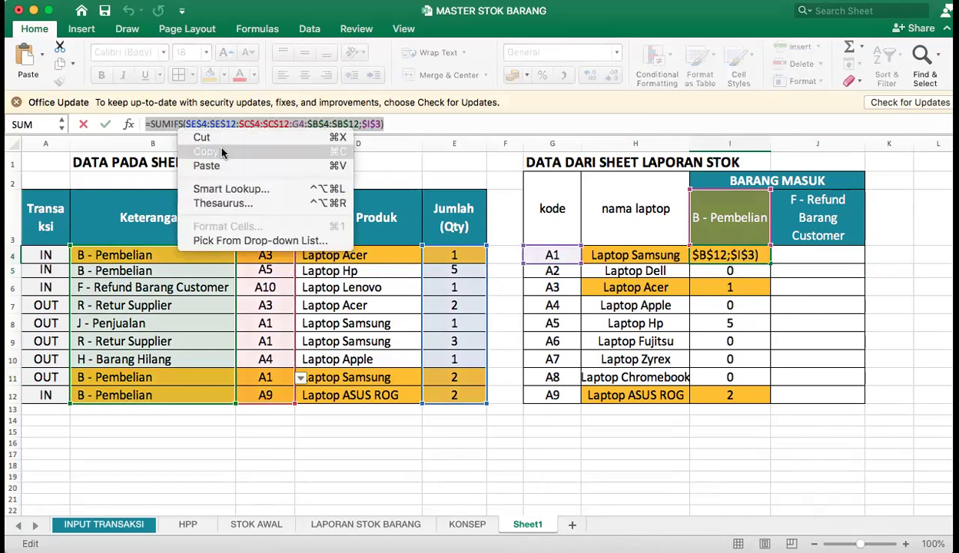
left_click(222, 153)
left_click(803, 254)
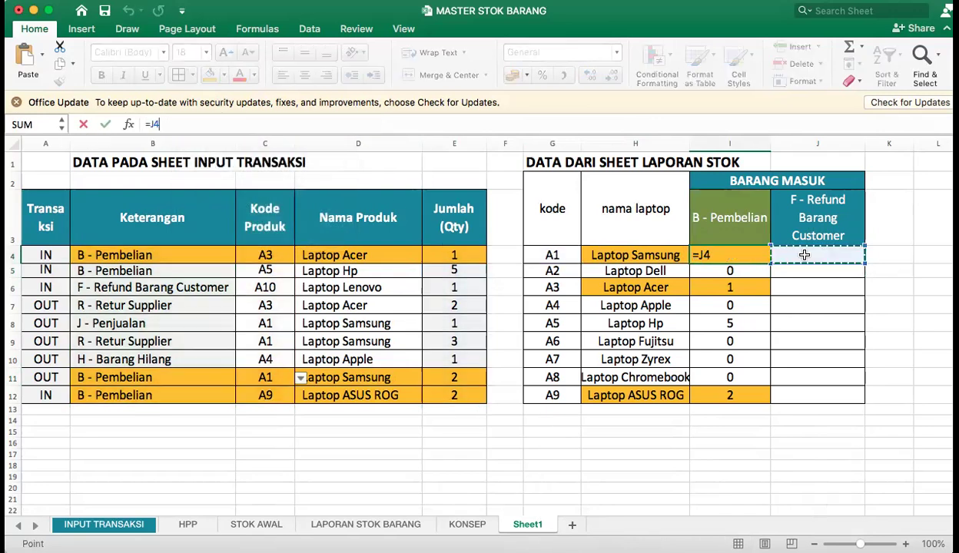
key("BackSpace")
key("BackSpace")
key("BackSpace")
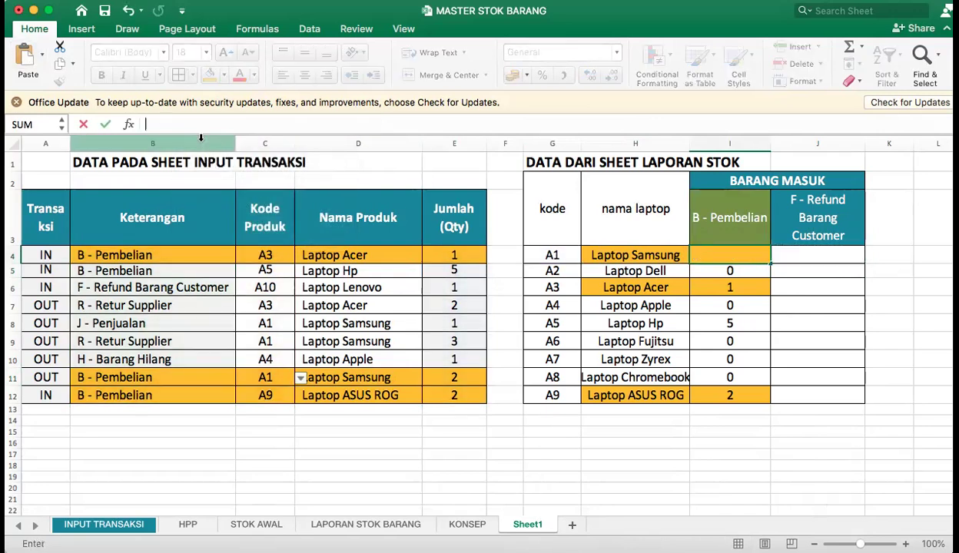
key("Return")
key("super+z")
Paste the copied SUMIFS formula into J4 and move its last criterion reference from $I$3 to $J$3.
double_click(840, 254)
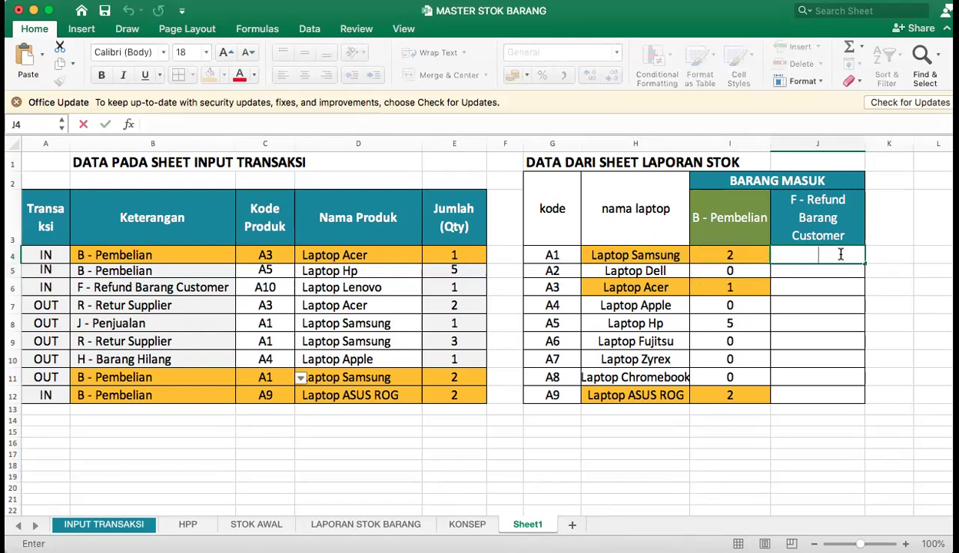
key("super+v")
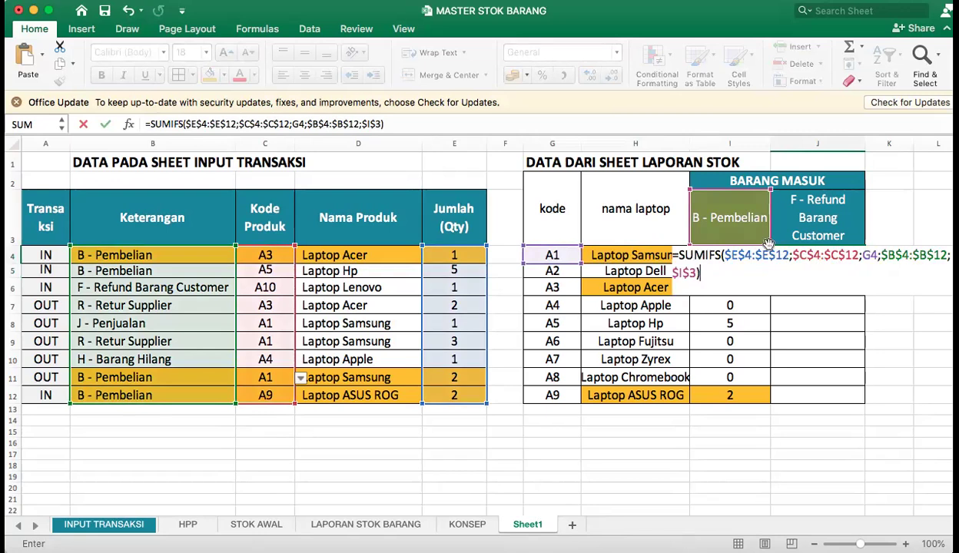
left_click_drag(768, 221, 849, 220)
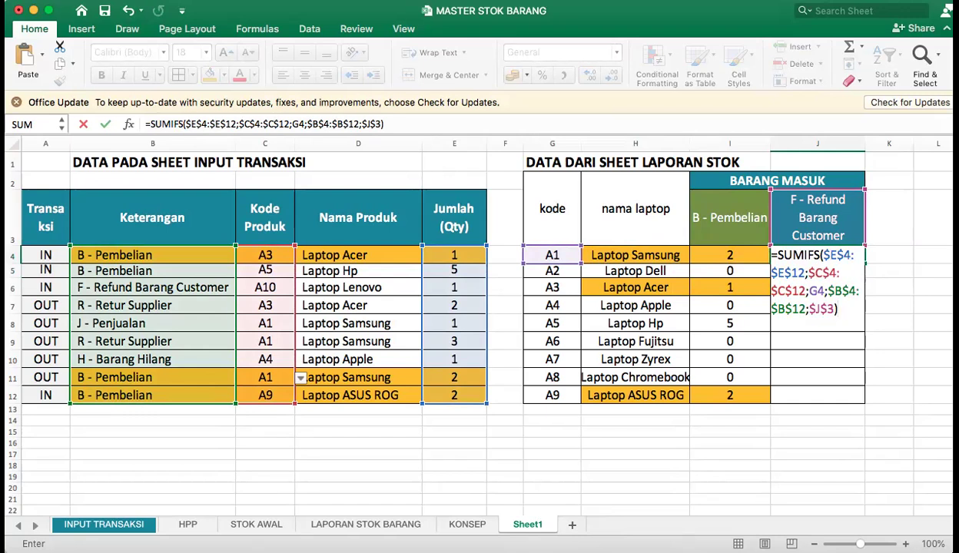
key("Return")
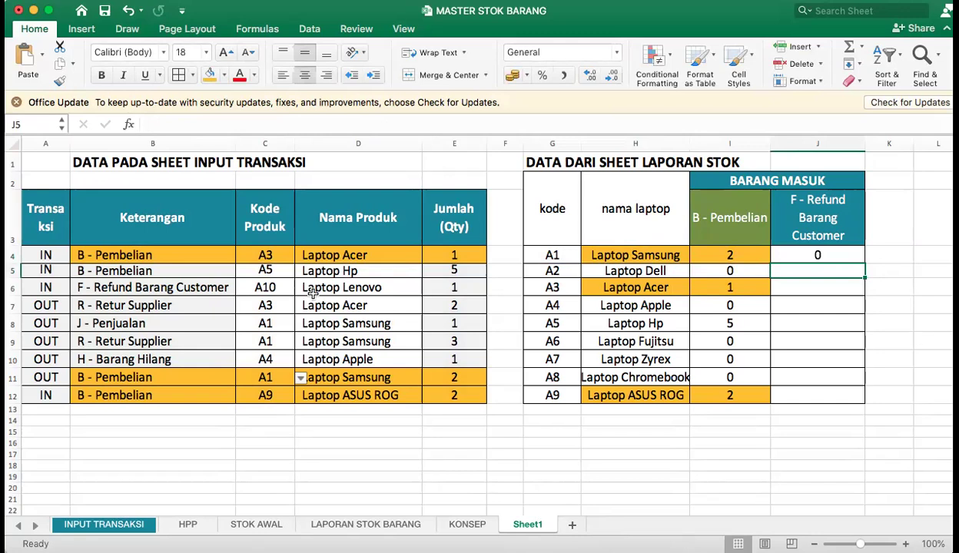
Fill the J4 formula down through J12 and check the references in several of the copied formulas.
left_click(841, 250)
left_click_drag(866, 261, 838, 398)
left_click(817, 465)
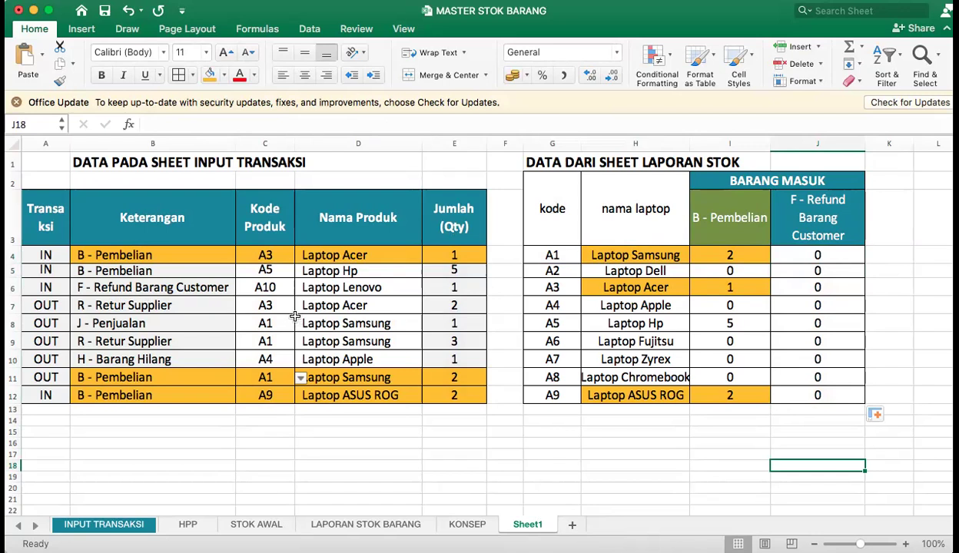
double_click(830, 275)
double_click(830, 289)
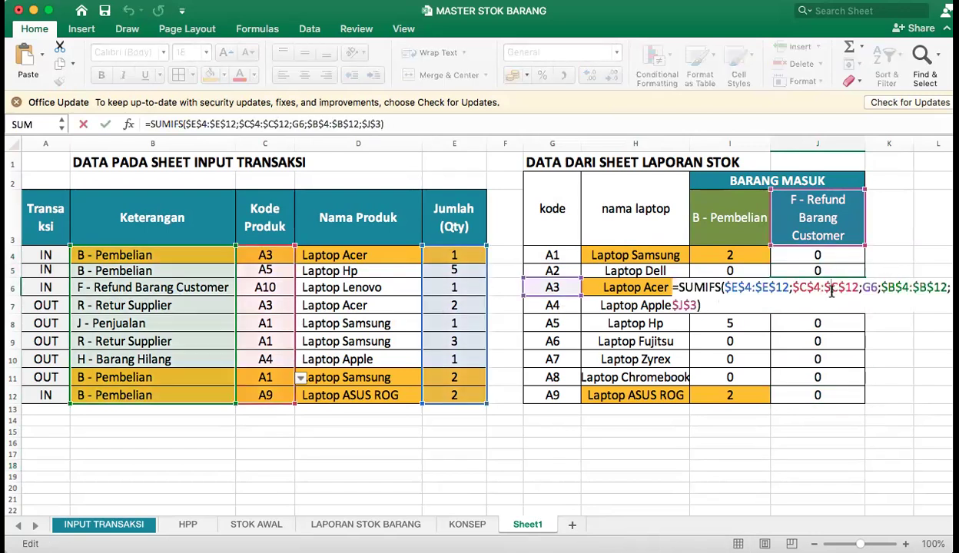
key("Return")
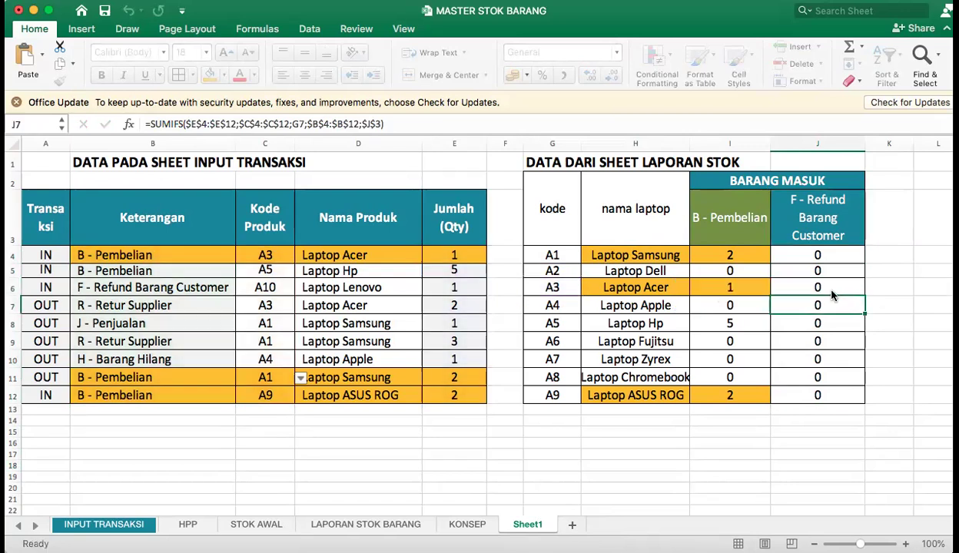
double_click(830, 323)
key("Return")
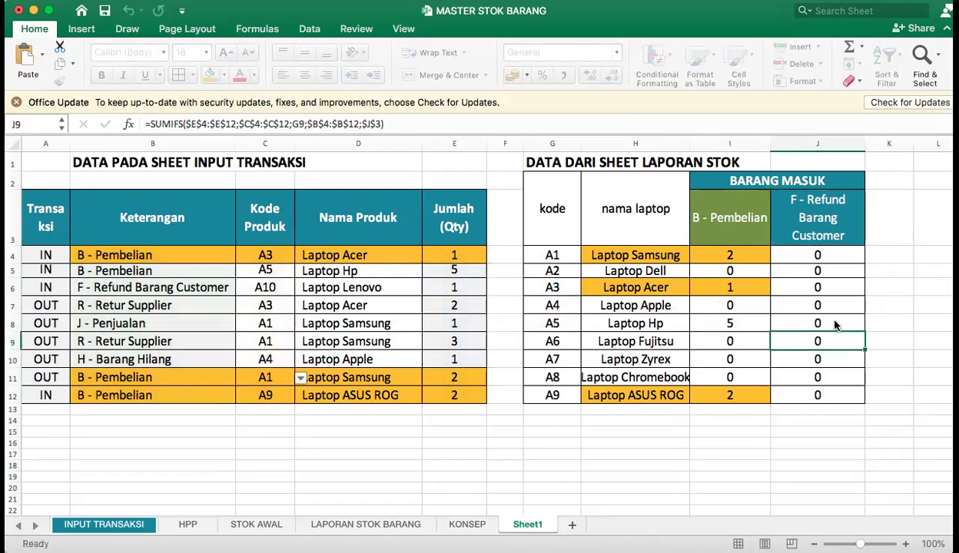
Change the transaction type in B5 to F - Refund Barang Customer and compare the Laptop Hp quantity with its refund total.
left_click(188, 286)
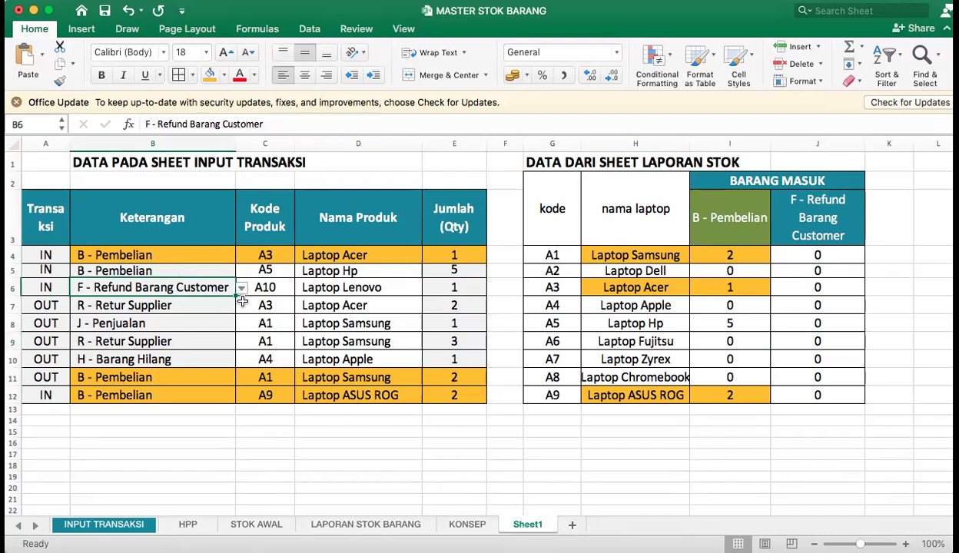
left_click(144, 267)
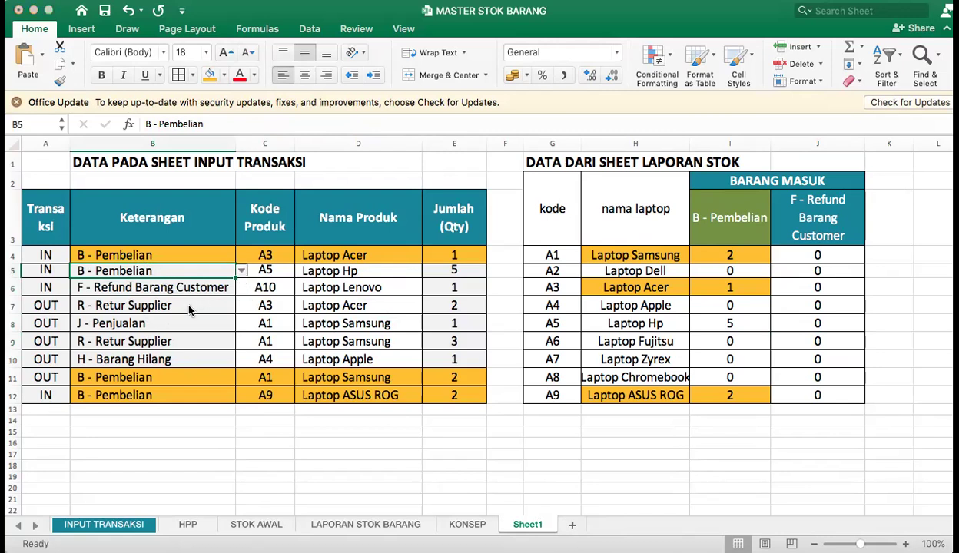
key("alt+Down")
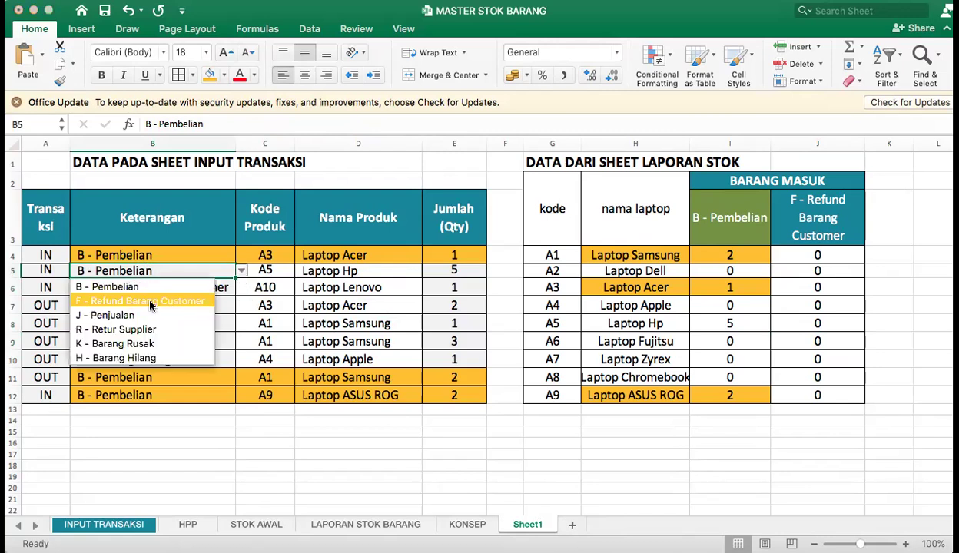
key("Escape")
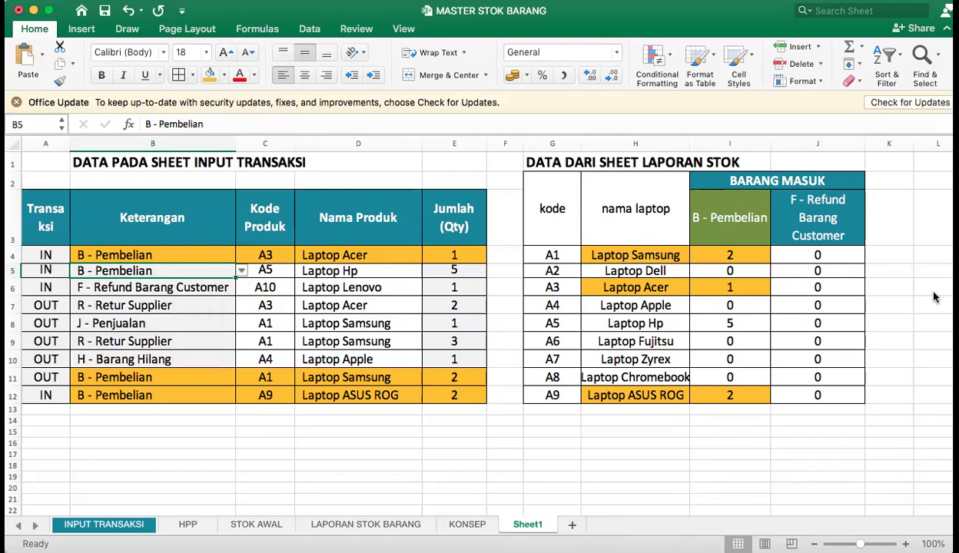
left_click(813, 321)
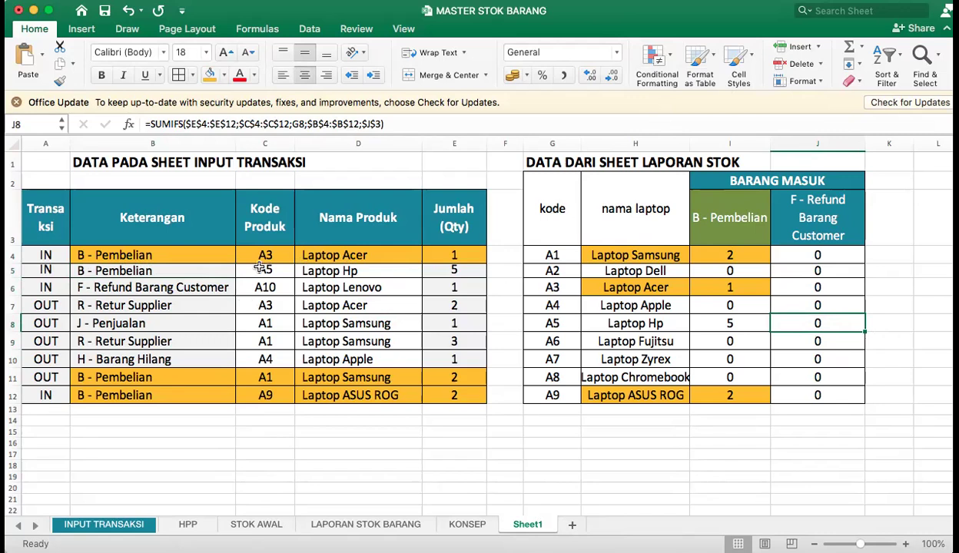
left_click(186, 269)
left_click(241, 272)
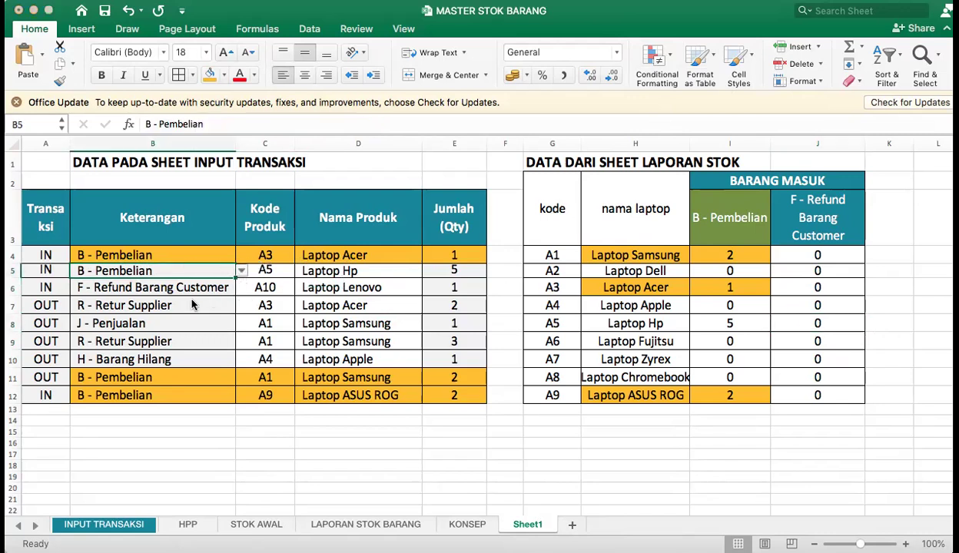
left_click(188, 300)
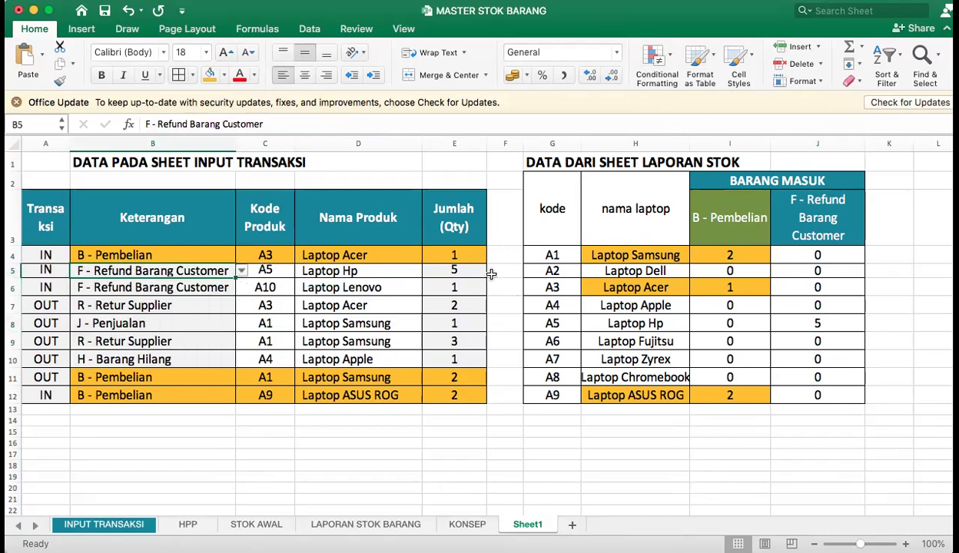
left_click(457, 269)
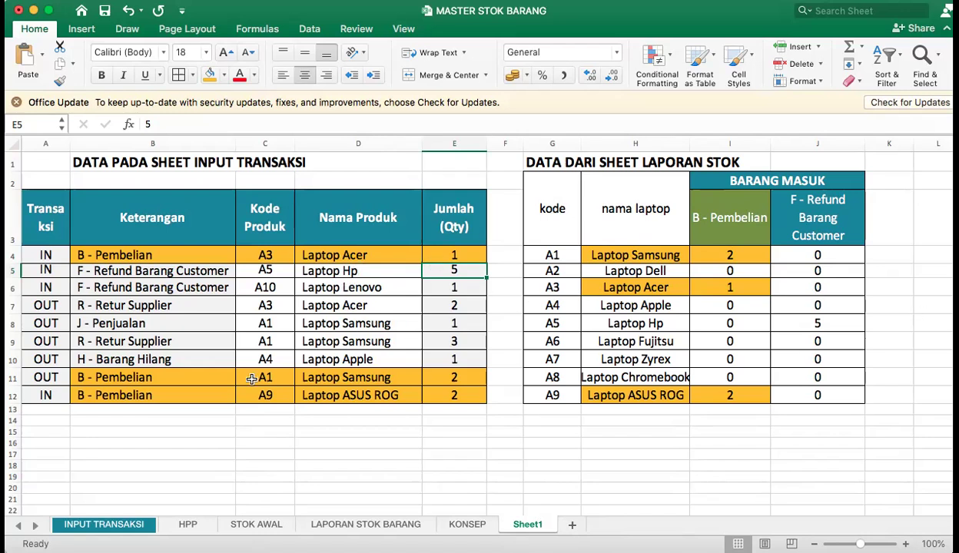
Set the product code in C6 to A2 and check the Laptop Dell refund total in J5 against the quantity.
left_click(265, 286)
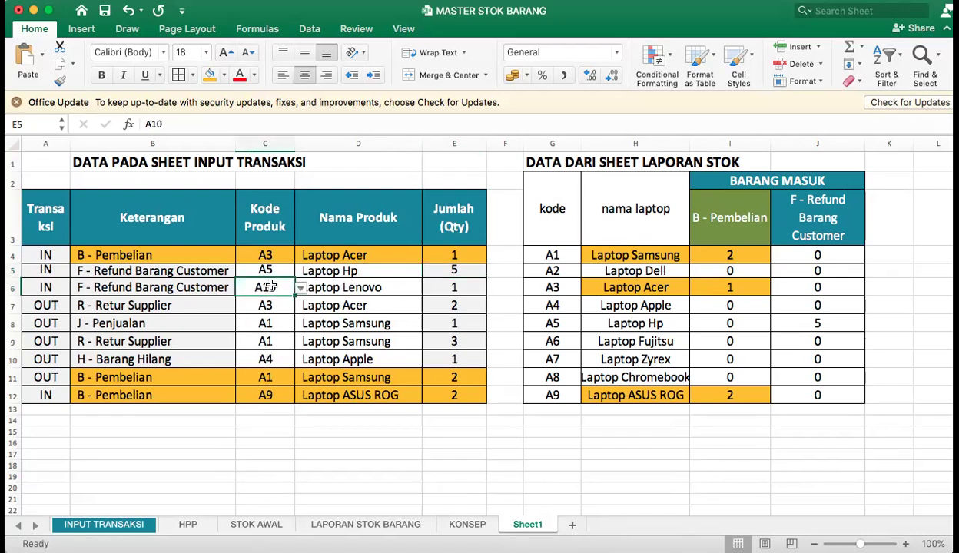
left_click(384, 291)
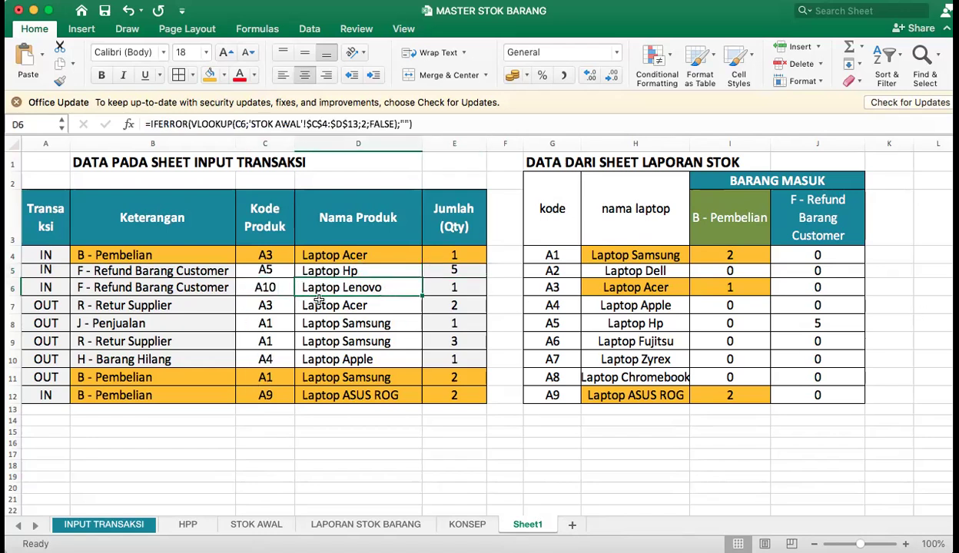
left_click(265, 287)
left_click(301, 289)
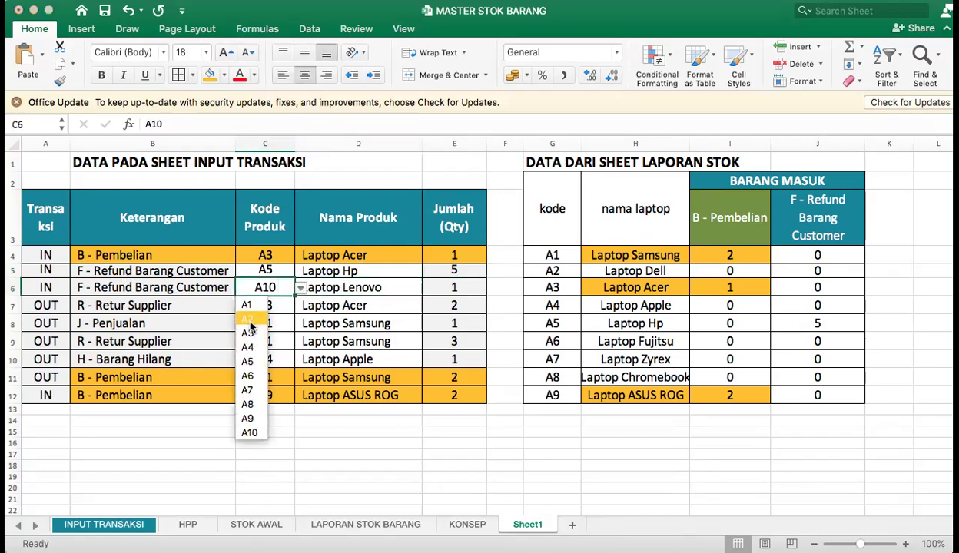
left_click(250, 319)
left_click(372, 285)
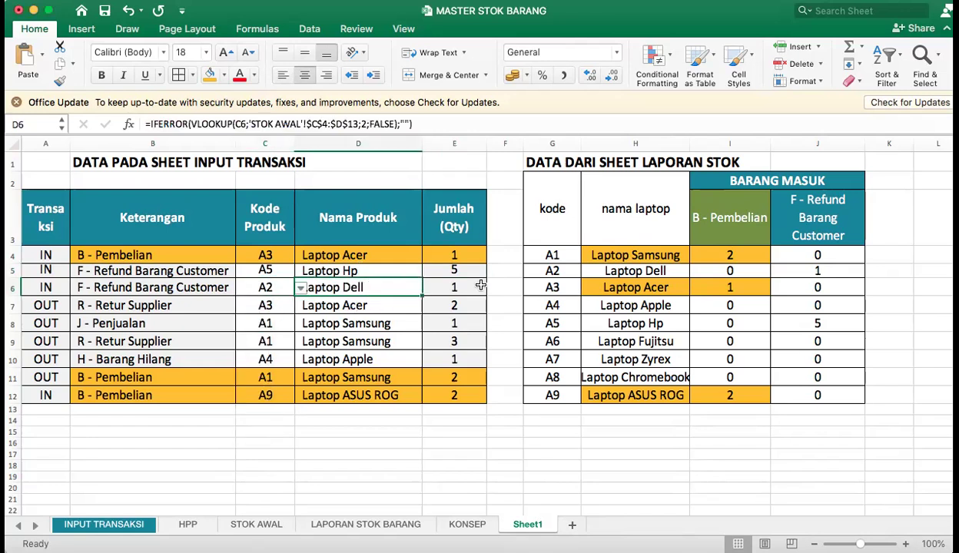
left_click(451, 287)
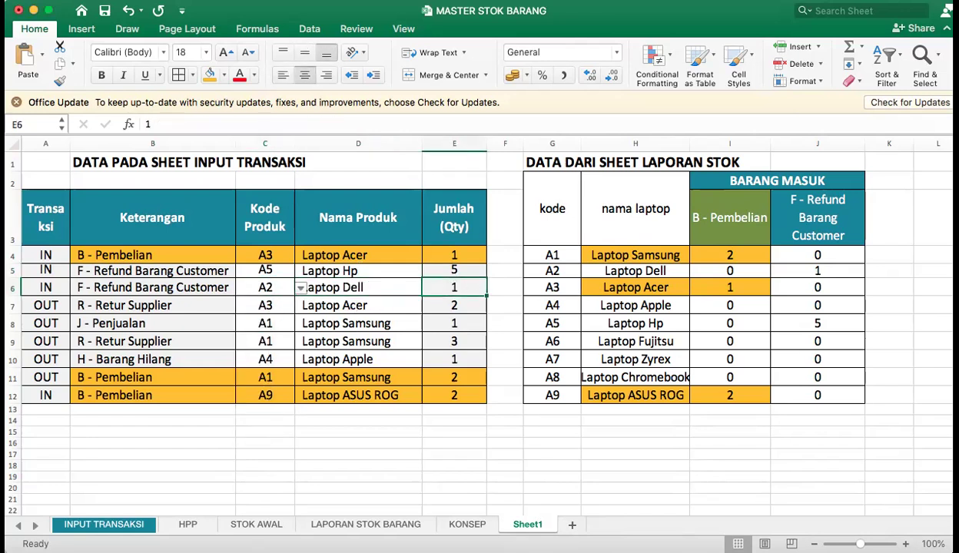
left_click(839, 271)
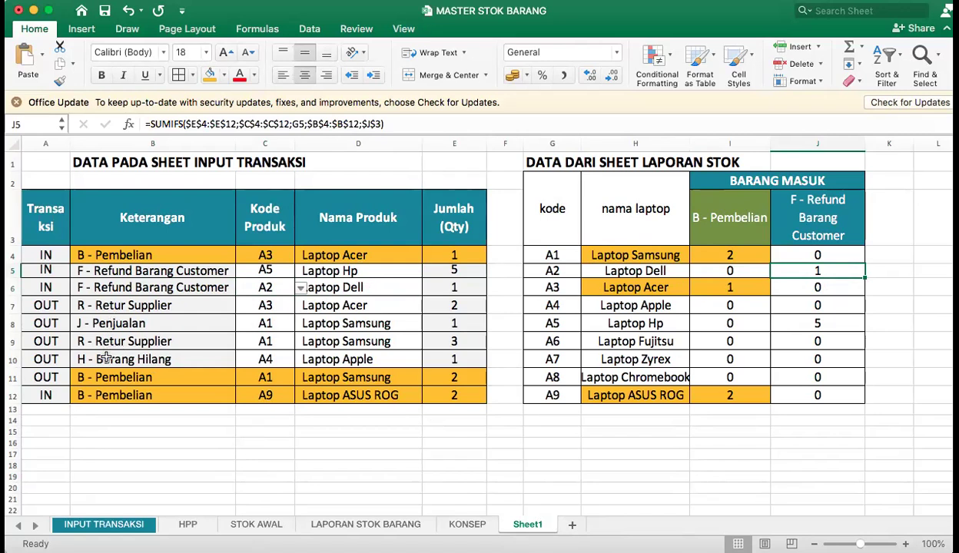
Change the transaction type in B10 to F - Refund Barang Customer and check the Laptop Apple refund total in J7.
left_click(123, 359)
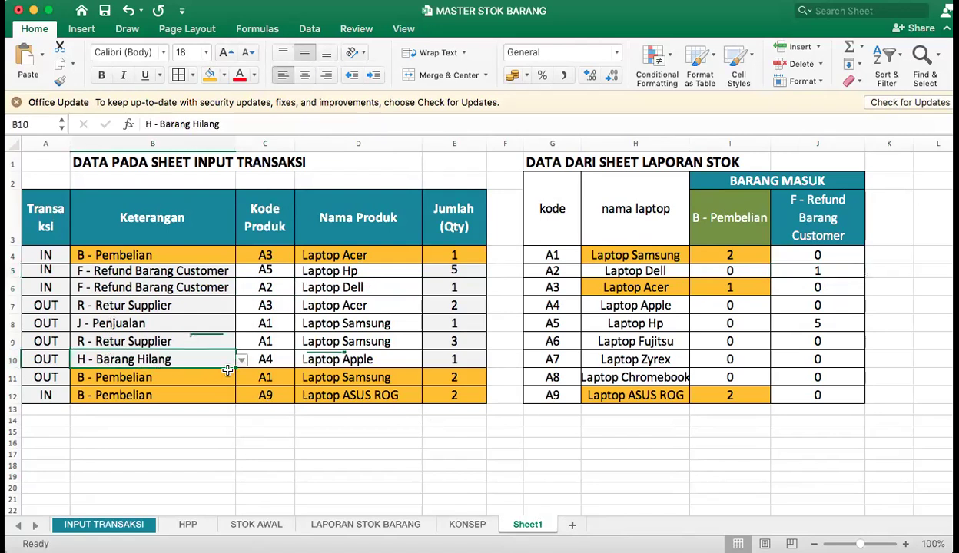
key("alt+Down")
left_click(150, 395)
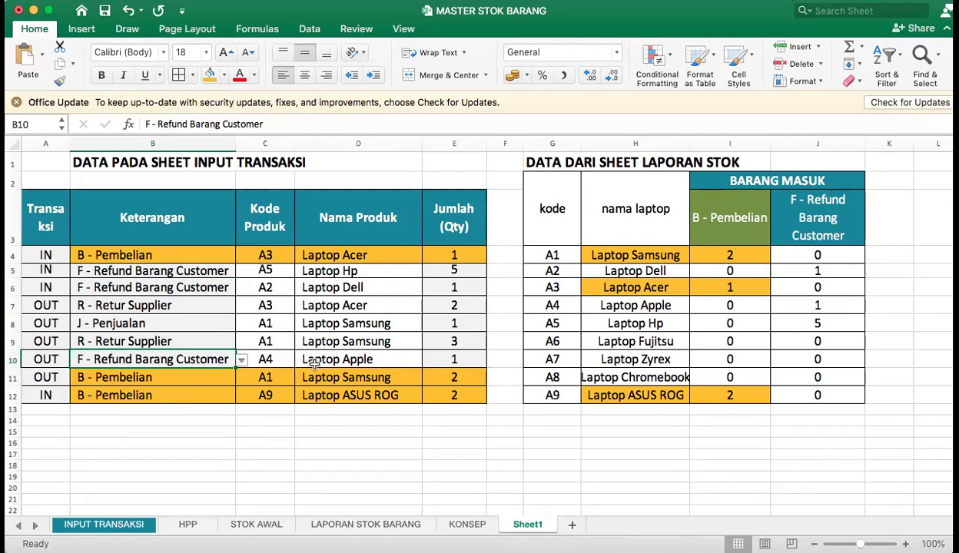
left_click(454, 359)
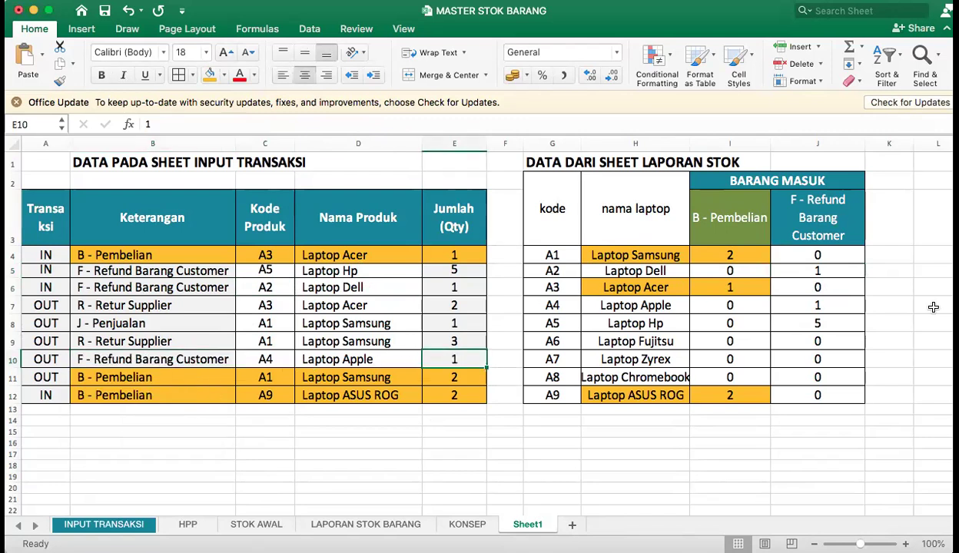
left_click(626, 306)
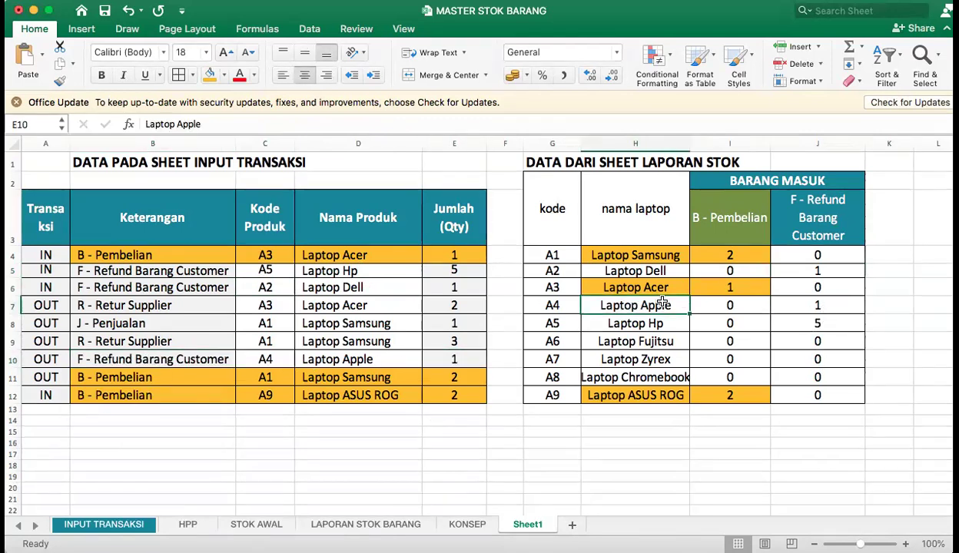
left_click(820, 307)
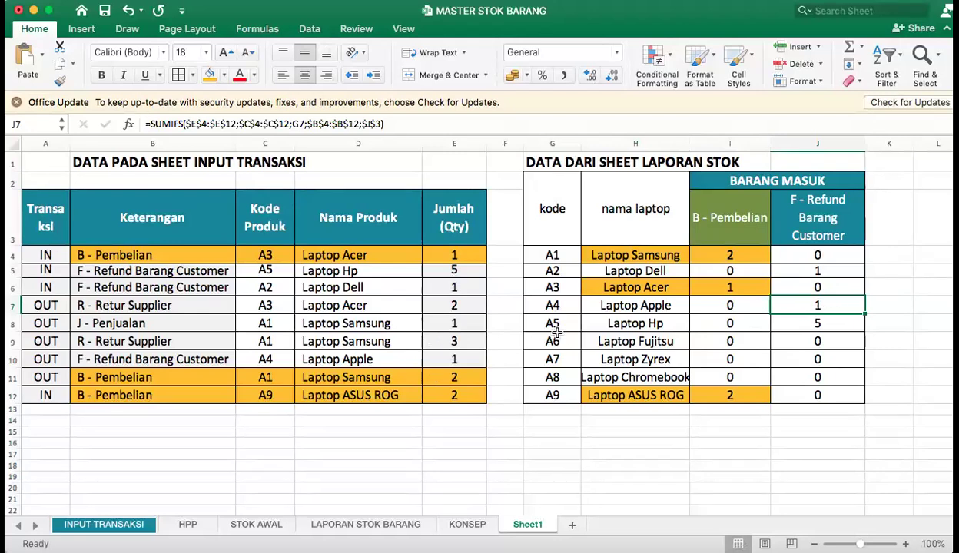
Review the F - Refund Barang Customer header and its formulas in J4 and J5, and open the LAPORAN STOK BARANG sheet.
left_click(779, 225)
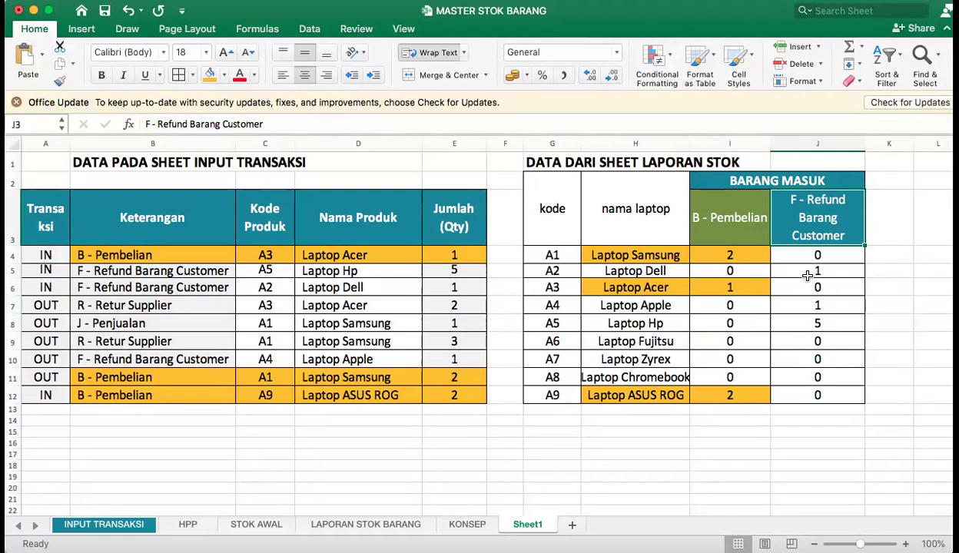
left_click(807, 275)
left_click(833, 250)
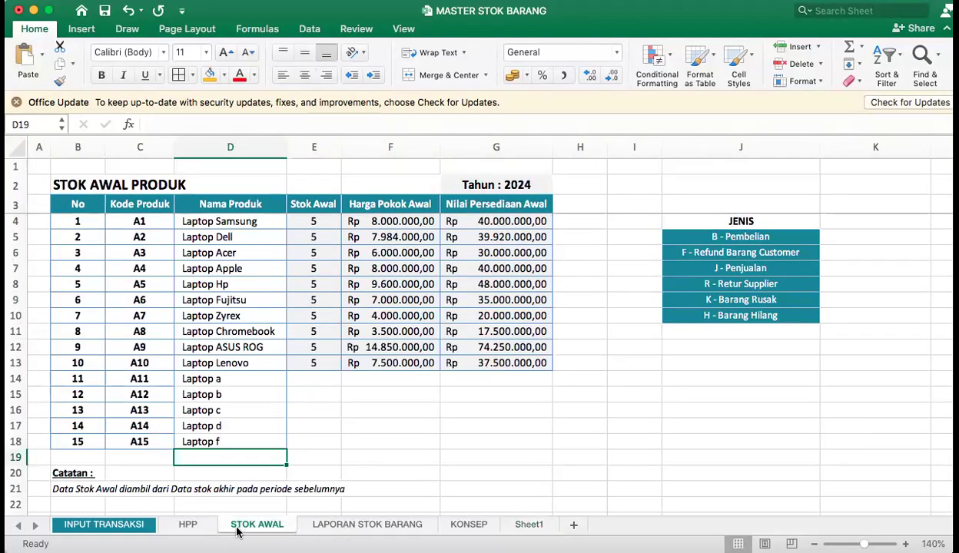
left_click(367, 524)
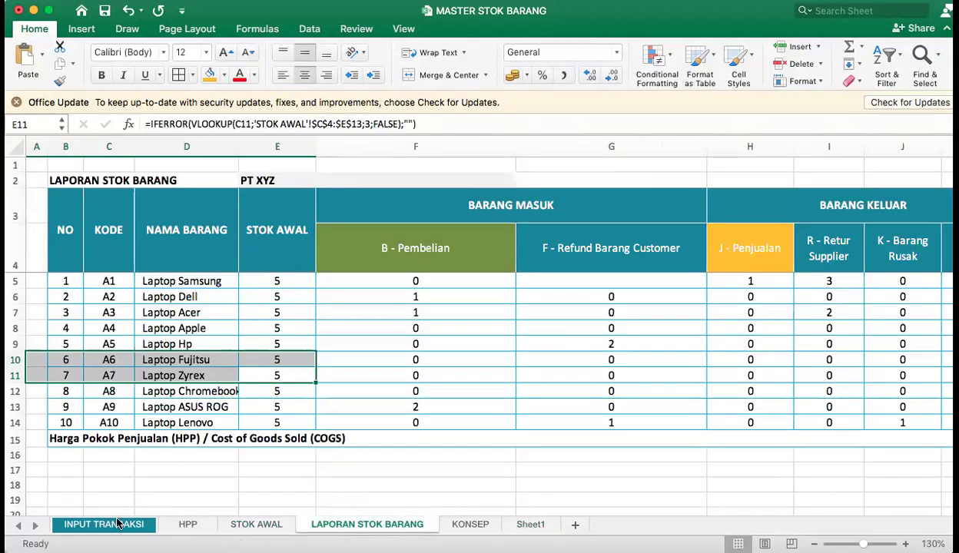
Start a SUMIFS formula in G5 of LAPORAN STOK BARANG with INPUT TRANSAKSI quantities J4:J14 as the sum range.
left_click(634, 281)
type("=SUMIFS(")
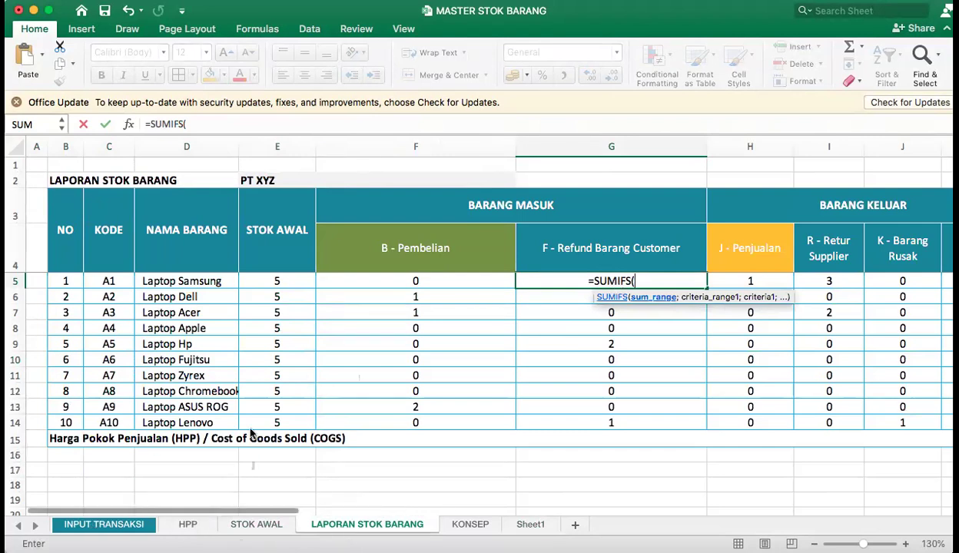
left_click(104, 524)
left_click_drag(738, 274, 747, 492)
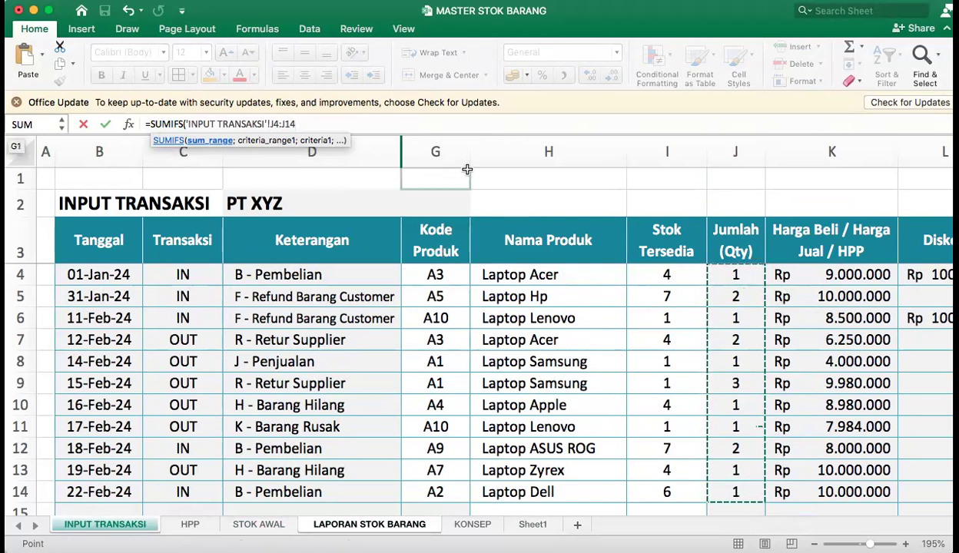
type(";")
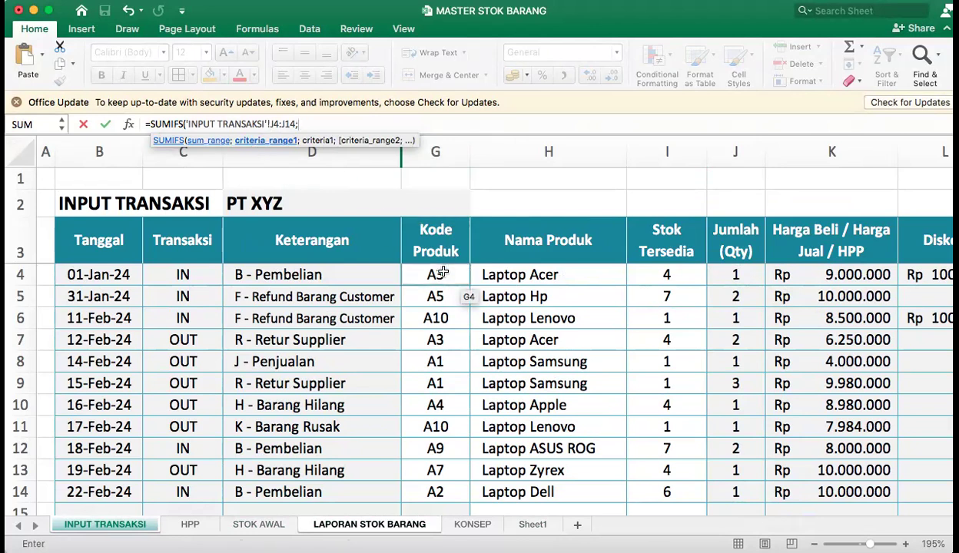
Add the first SUMIFS criterion, matching INPUT TRANSAKSI product codes G4:G14 to code C5 in LAPORAN STOK BARANG.
left_click_drag(443, 272, 455, 493)
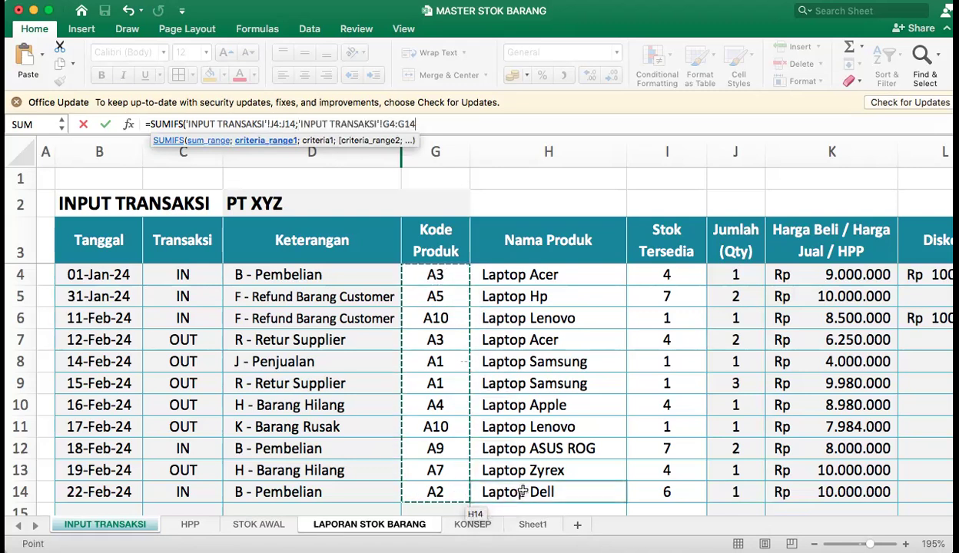
type(";")
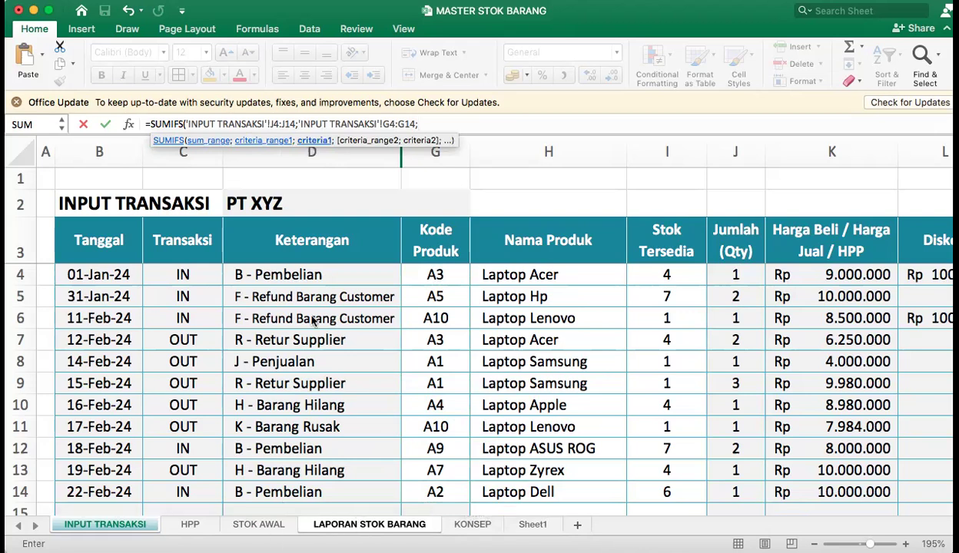
left_click(331, 524)
left_click(108, 282)
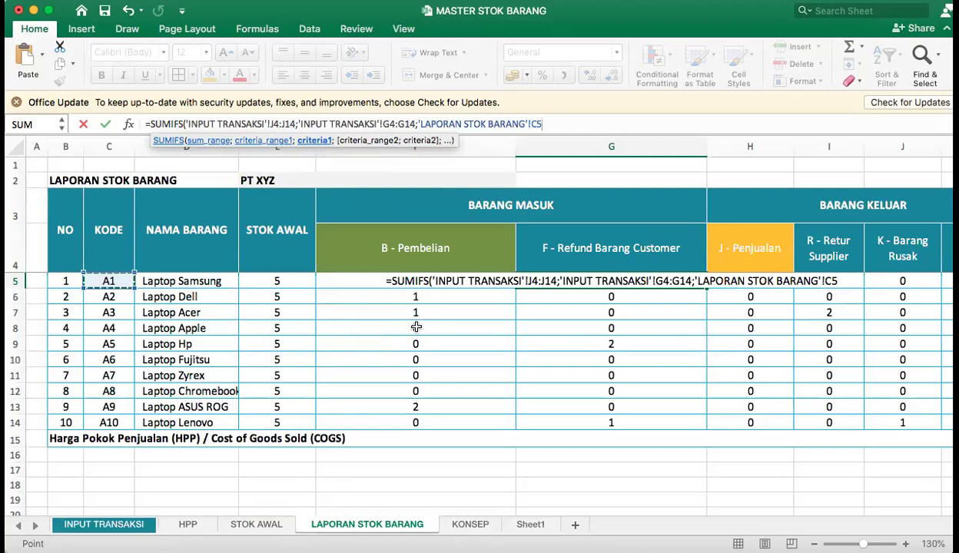
type(";")
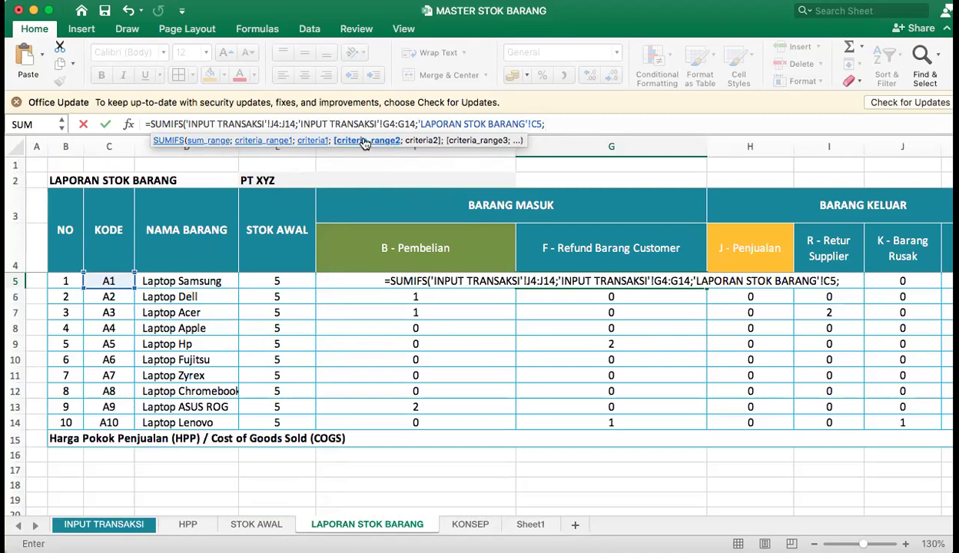
Add the second criterion, matching INPUT TRANSAKSI descriptions D4:D14 to the F - Refund Barang Customer header in G4, and complete the formula.
left_click(127, 529)
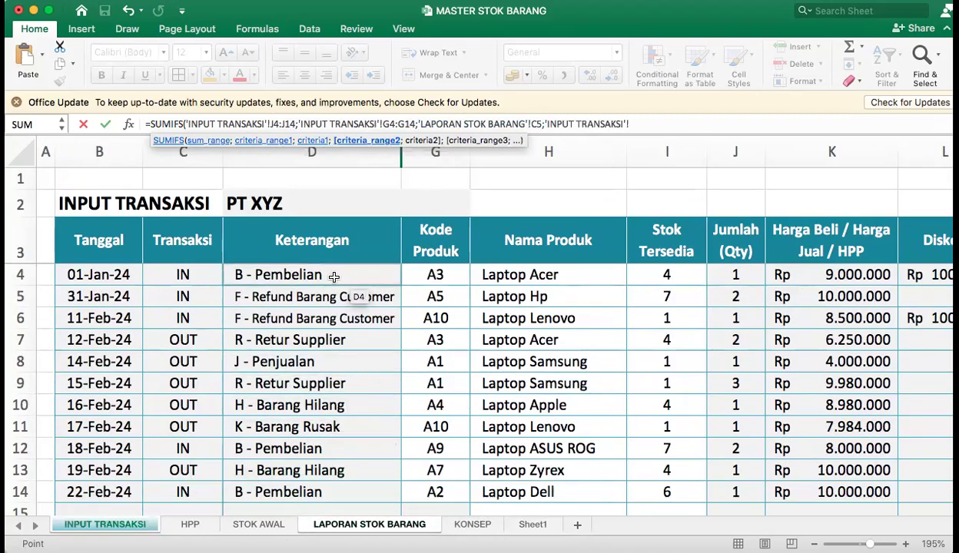
left_click_drag(331, 274, 330, 376)
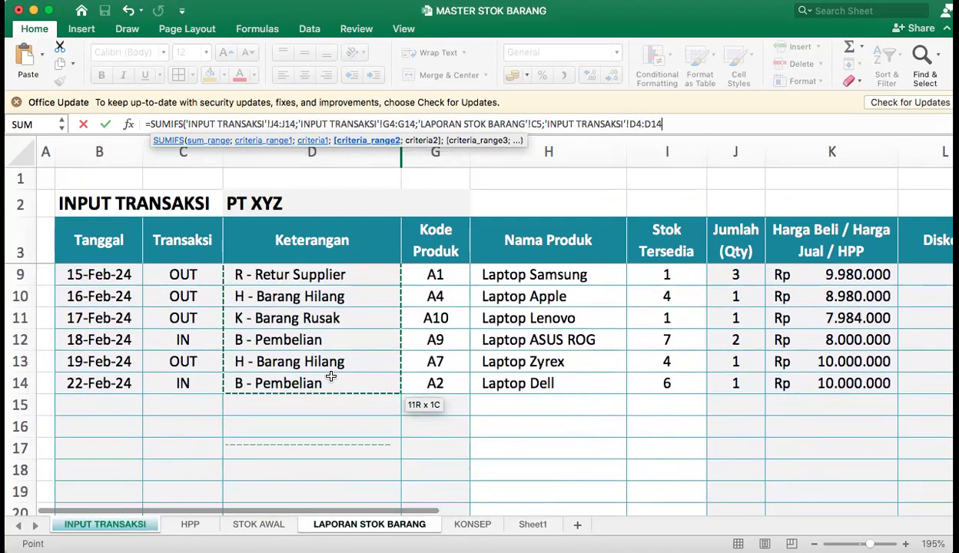
type(";")
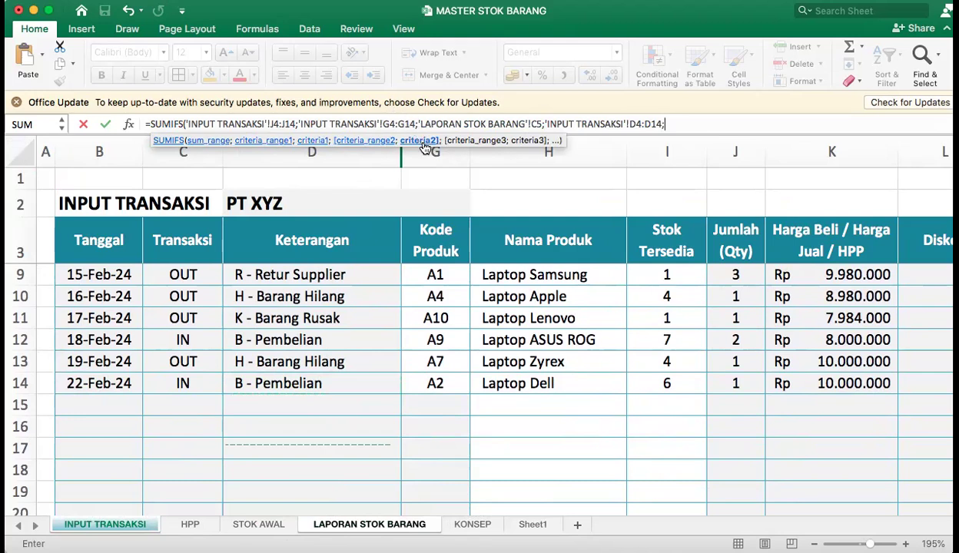
left_click(369, 525)
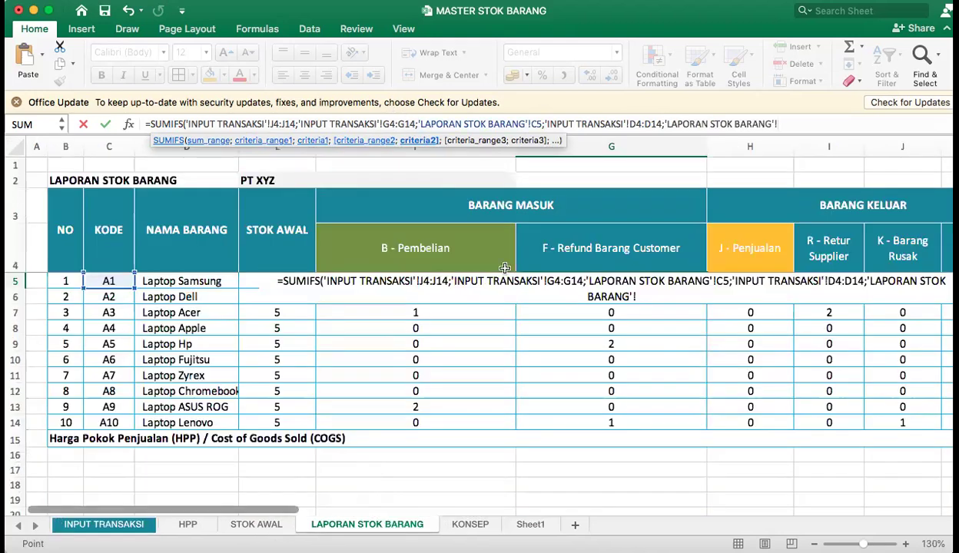
left_click(626, 244)
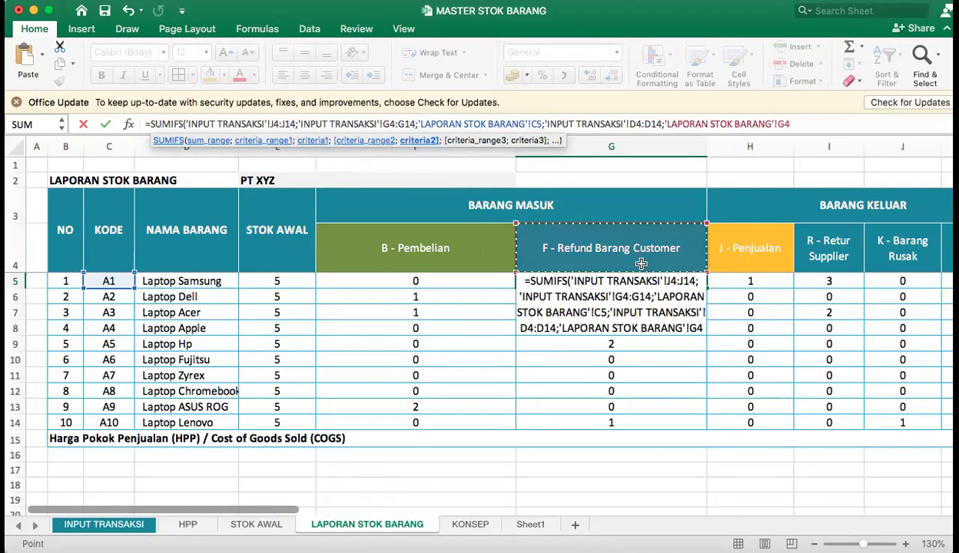
key("Return")
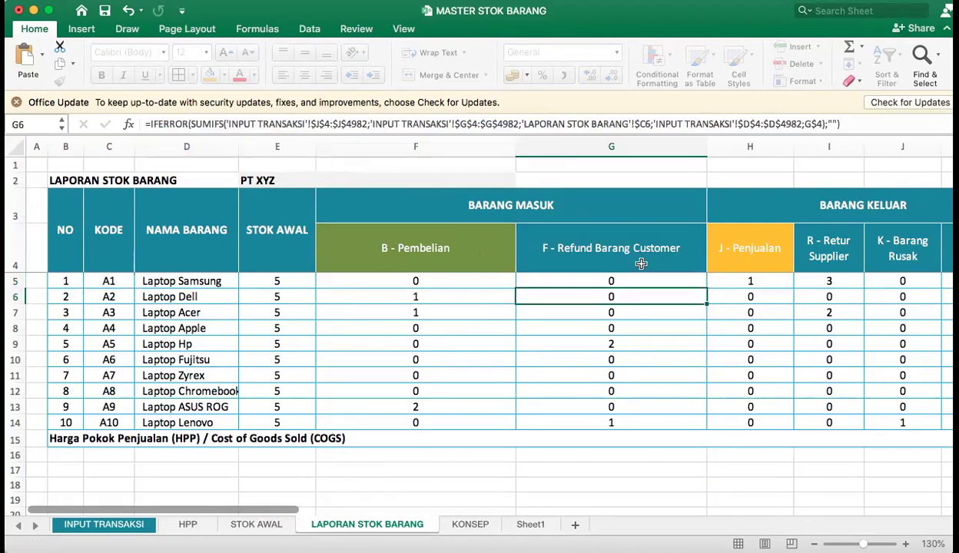
Make the sum range in the G5 formula absolute as $J$4:$J$14.
left_click(630, 279)
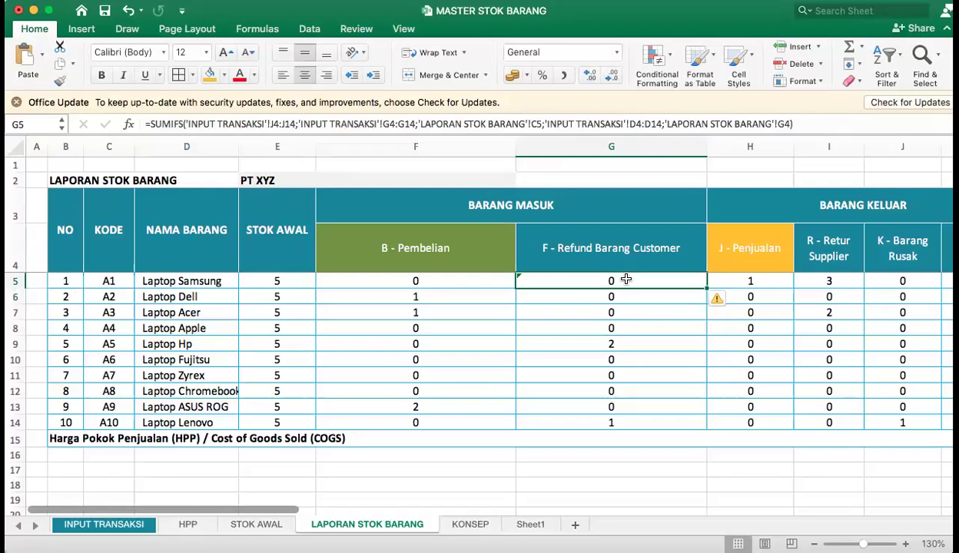
left_click(270, 124)
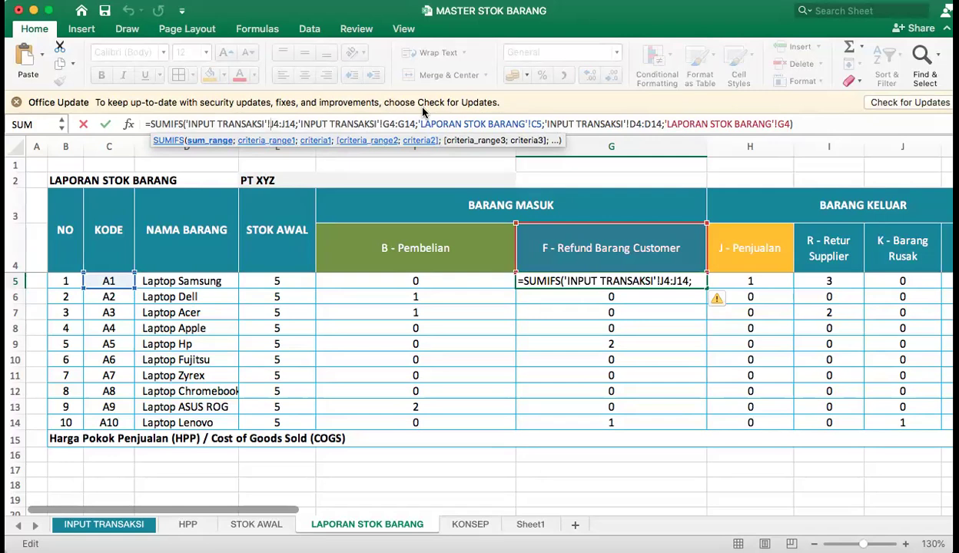
type("$")
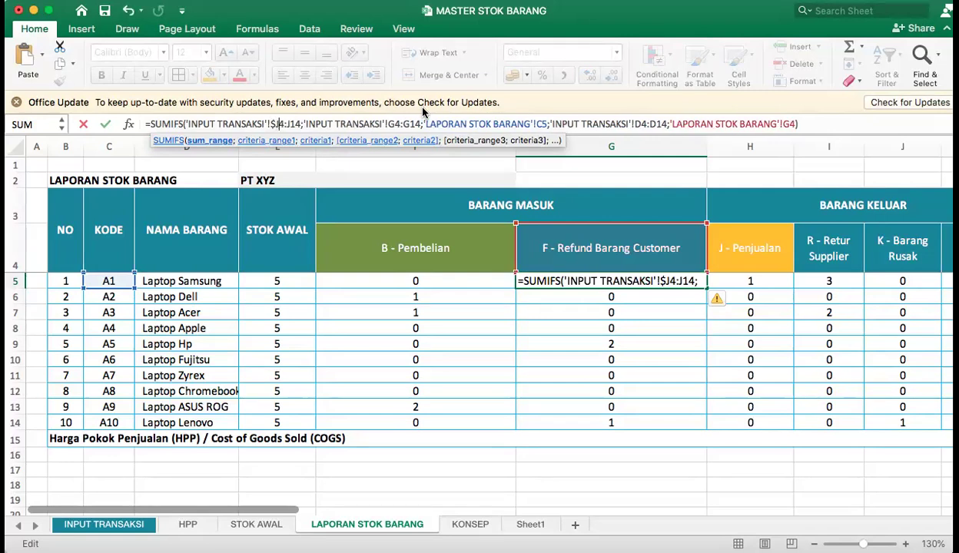
key("shift+Return")
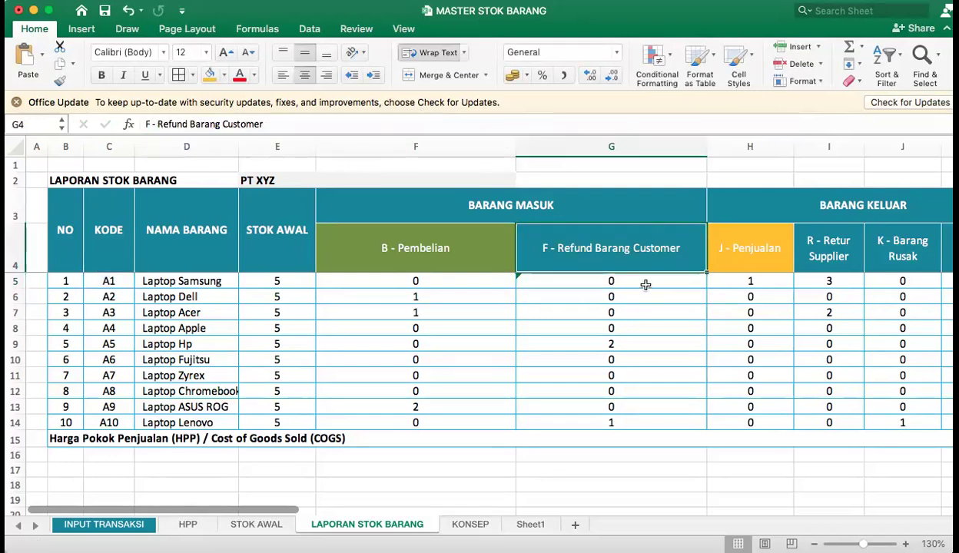
left_click(646, 285)
left_click(317, 123)
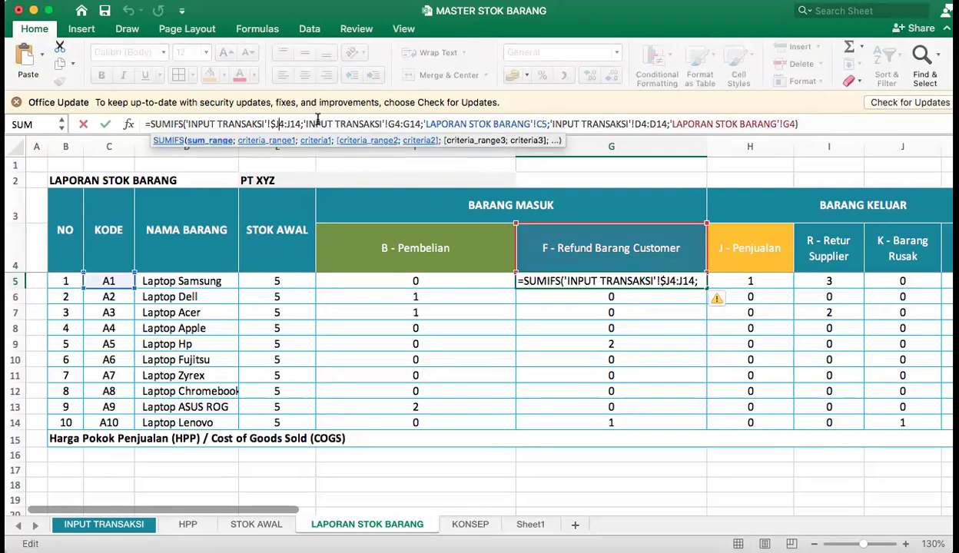
type("$J")
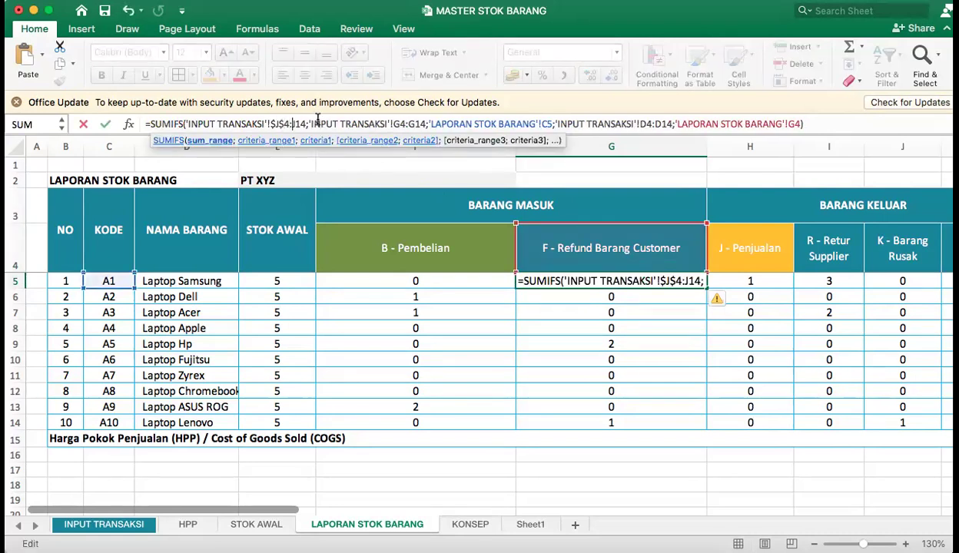
type("$4:")
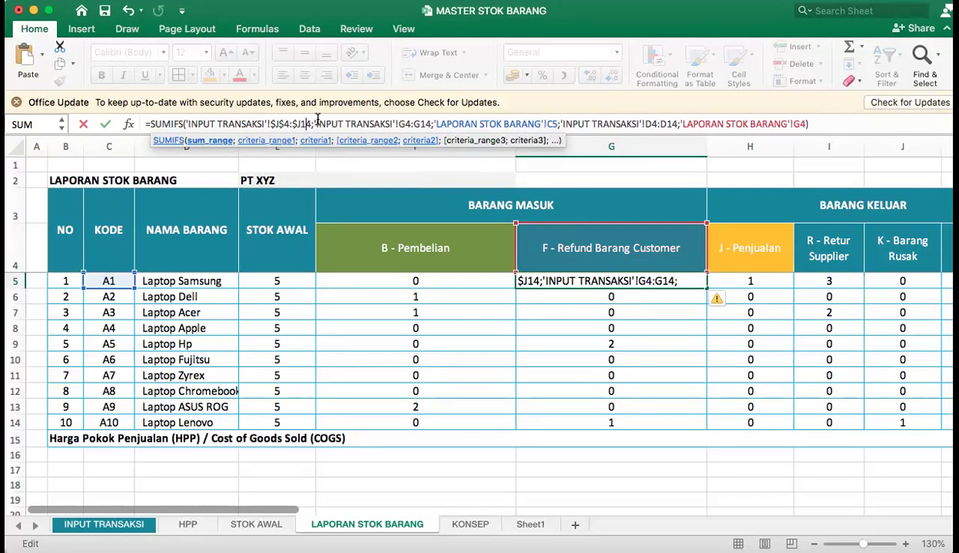
type("$")
key("BackSpace")
type("$")
Make the product code criteria range in the G5 formula absolute as $G$4:$G$14.
left_click(402, 124)
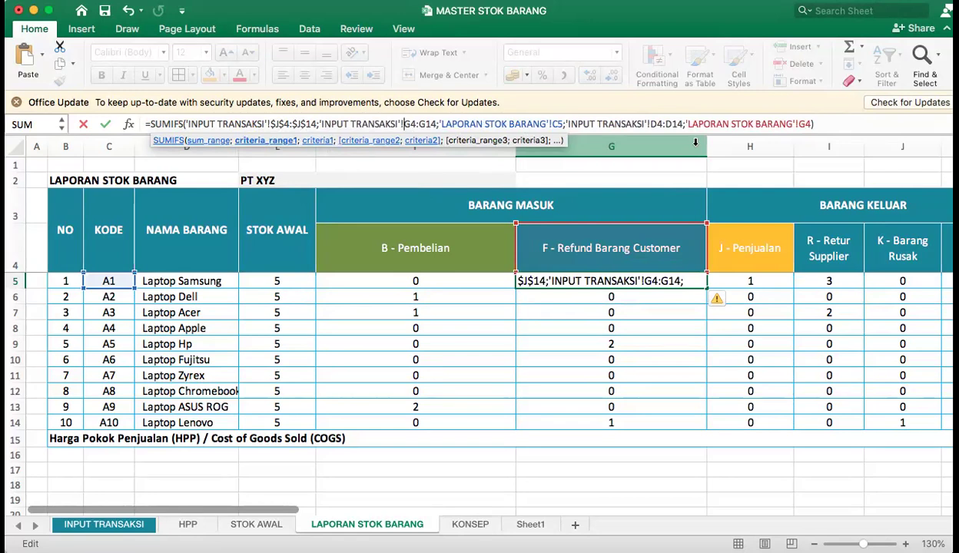
type("$")
key("Right")
type("$J")
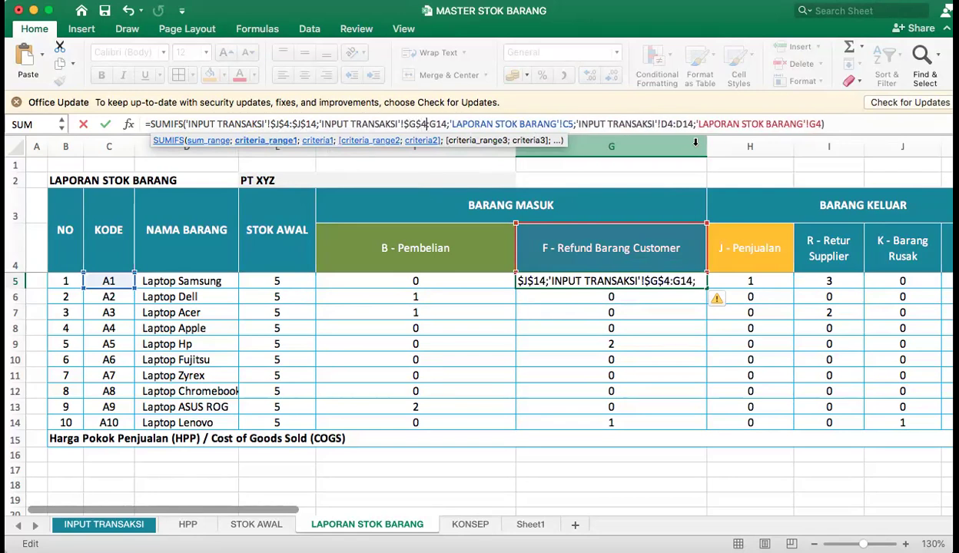
type("$")
key("Right")
type("$")
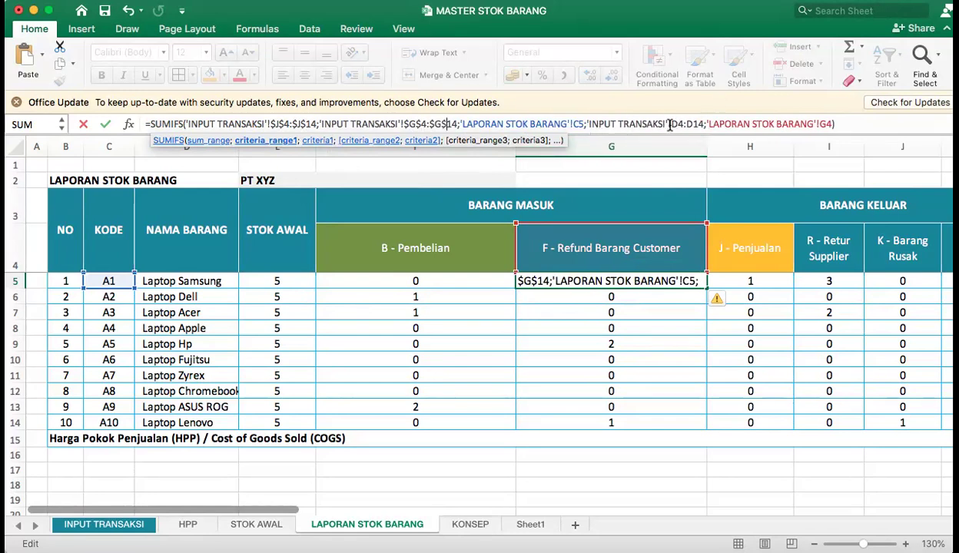
Make the description criteria range in the G5 formula absolute as $D$4:$D$14.
left_click(670, 124)
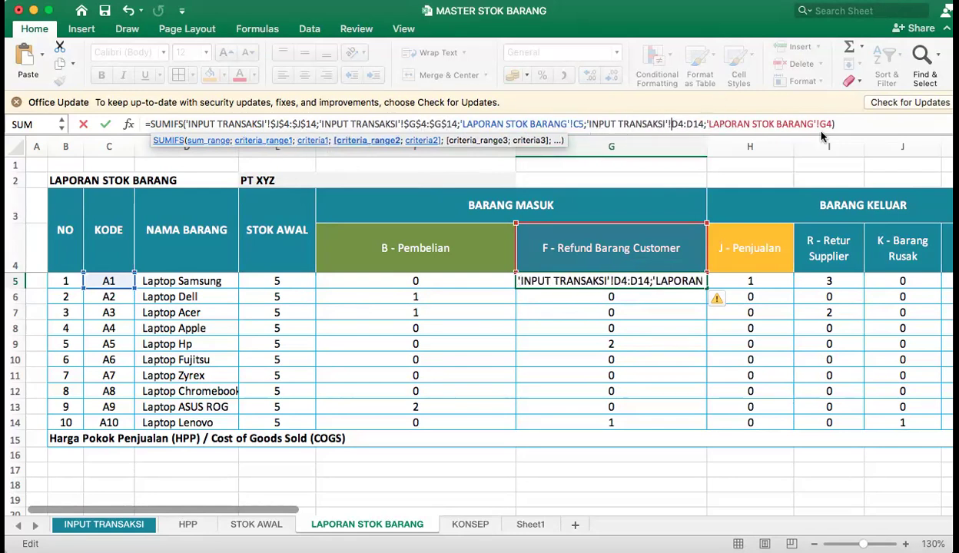
type("$")
key("Right")
type("$")
key("Right")
key("Right")
type("$")
key("Right")
type("$")
Lock the two criteria references in the G5 formula as $G$4 and $C$5, and commit the formula.
left_click(841, 124)
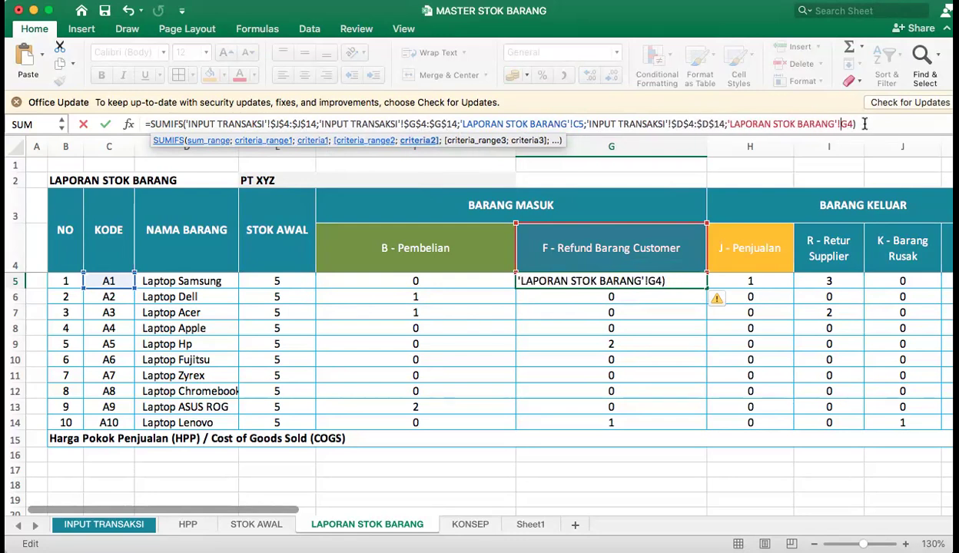
type("$J")
type("$G$")
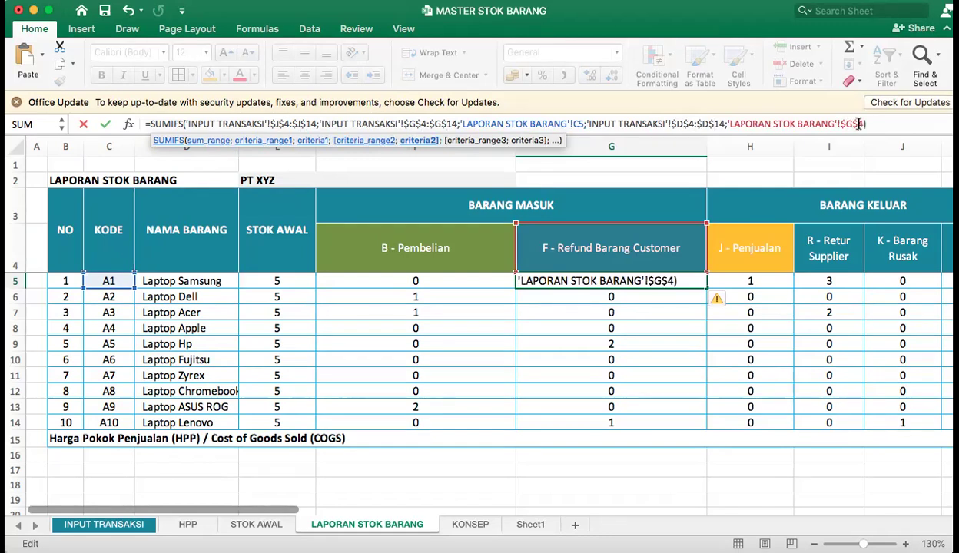
left_click(573, 124)
type("$J")
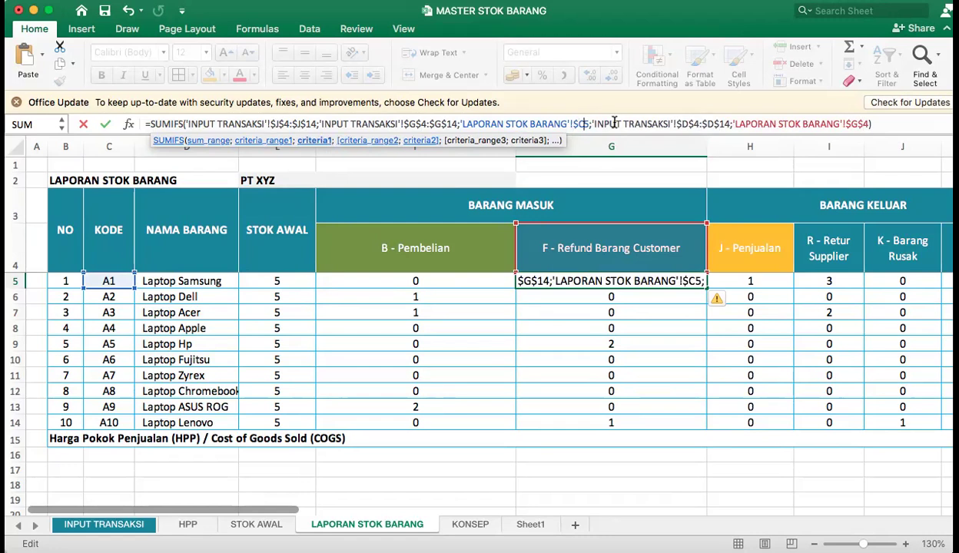
type("$")
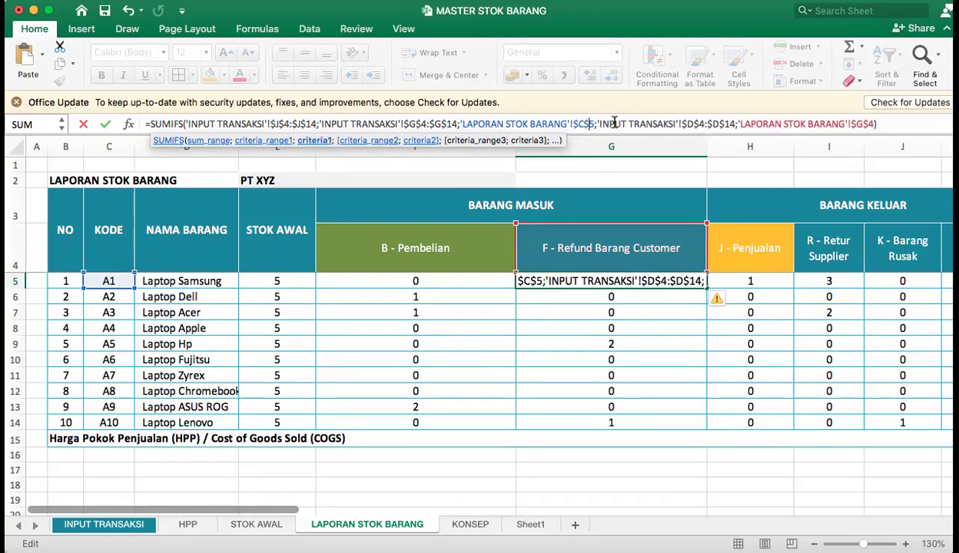
key("Return")
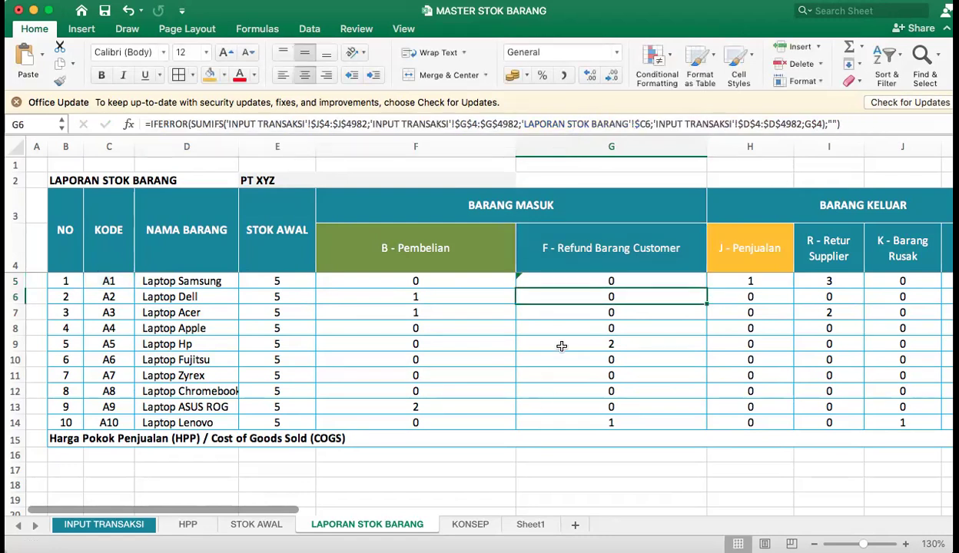
Fill the G5 formula down through G14 and inspect the copied formulas in G6 and G8.
left_click(628, 277)
left_click_drag(707, 287, 698, 422)
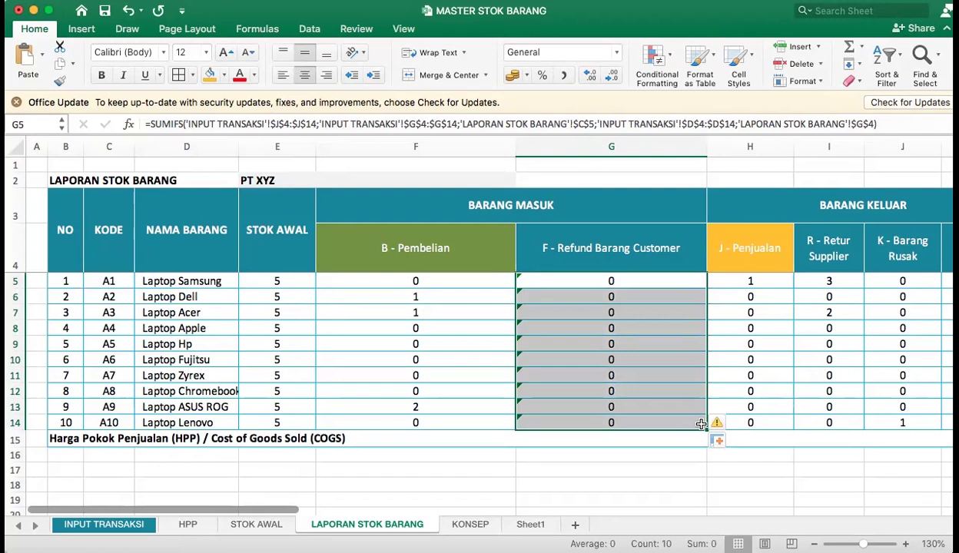
double_click(640, 300)
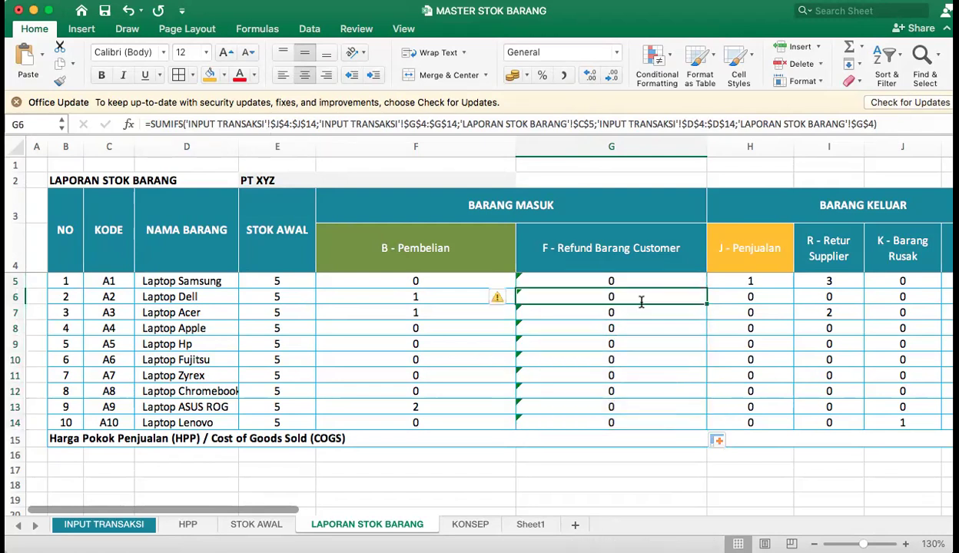
key("Return")
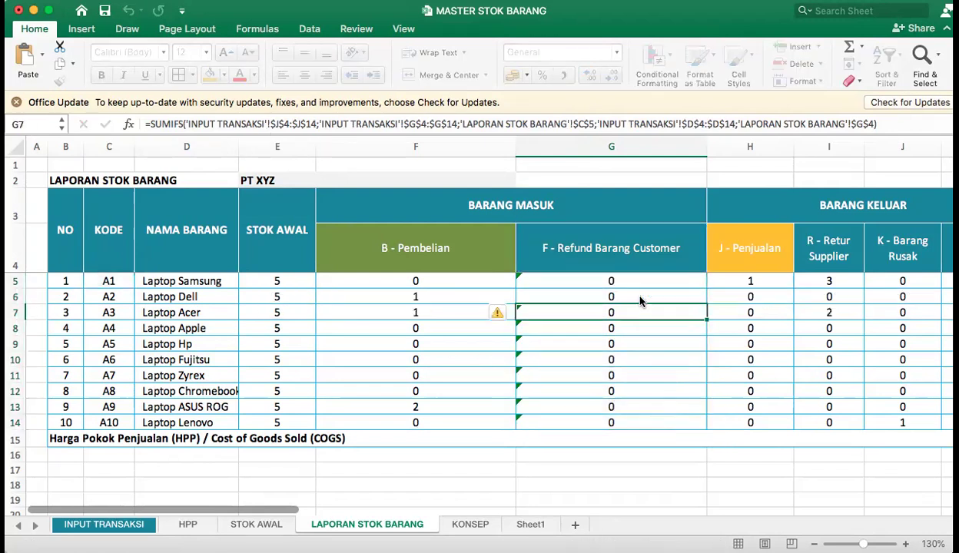
double_click(623, 328)
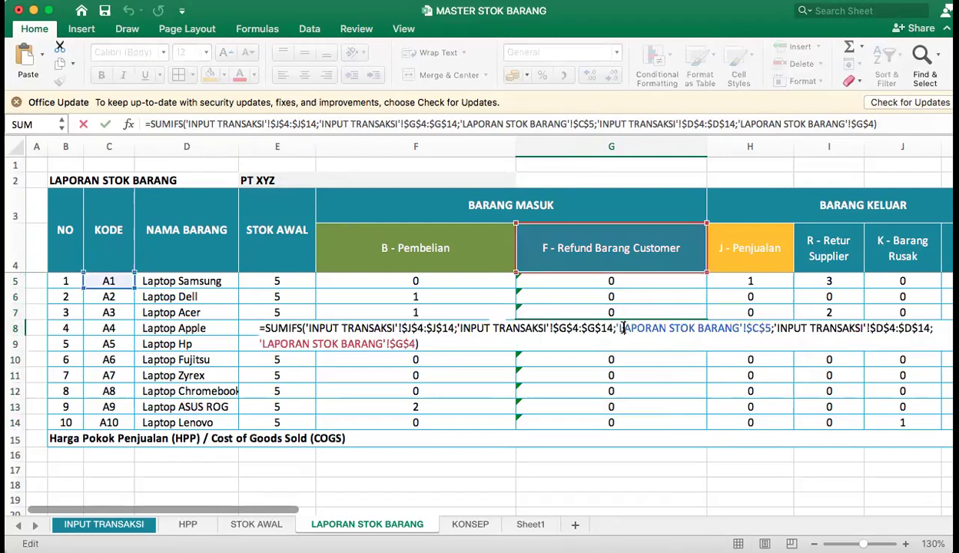
key("Return")
Change the product code criterion in the G5 formula from an absolute reference to the relative reference C5 and commit the formula.
left_click(627, 280)
double_click(627, 281)
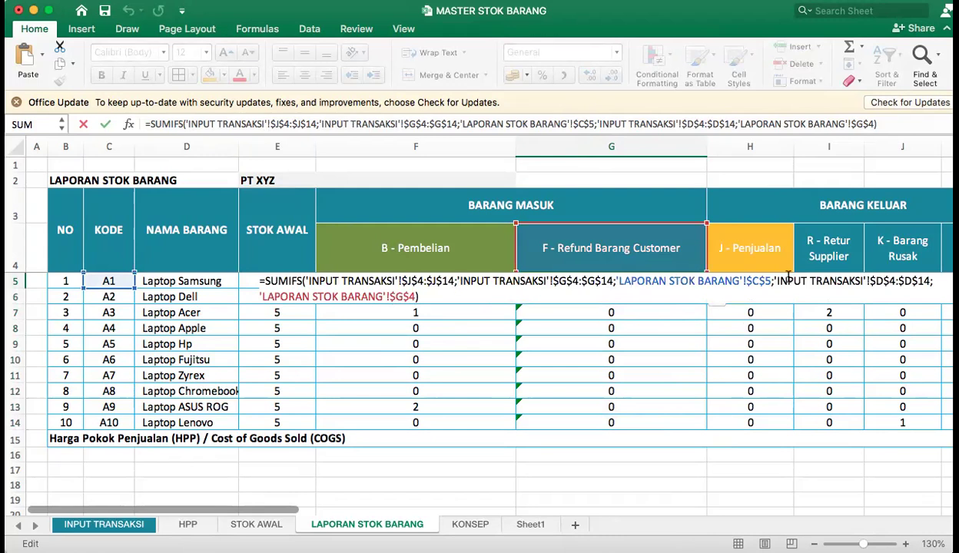
left_click(752, 280)
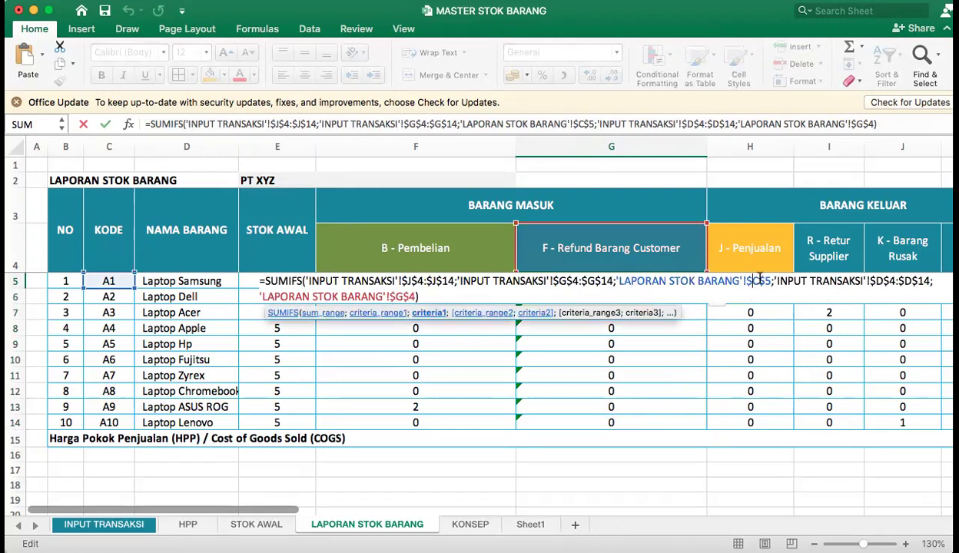
key("BackSpace")
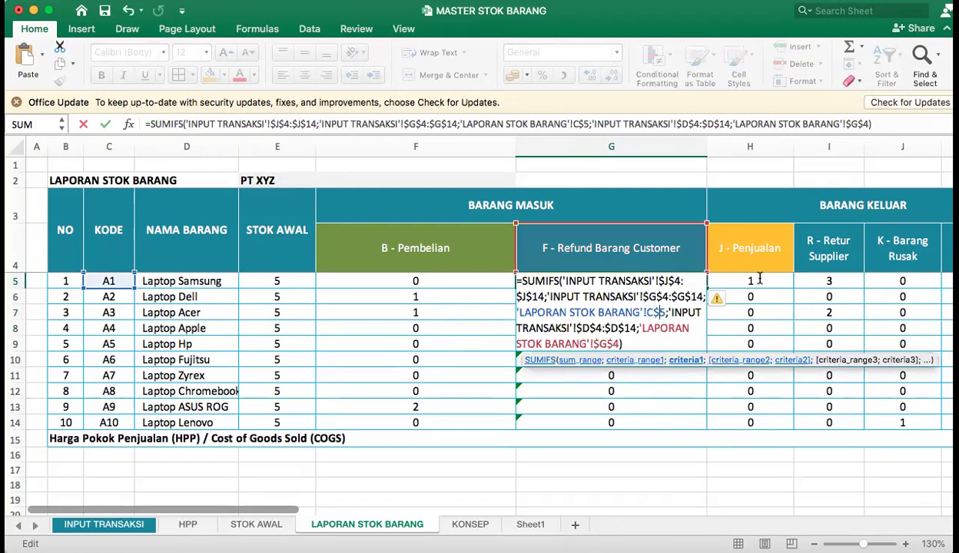
key("Delete")
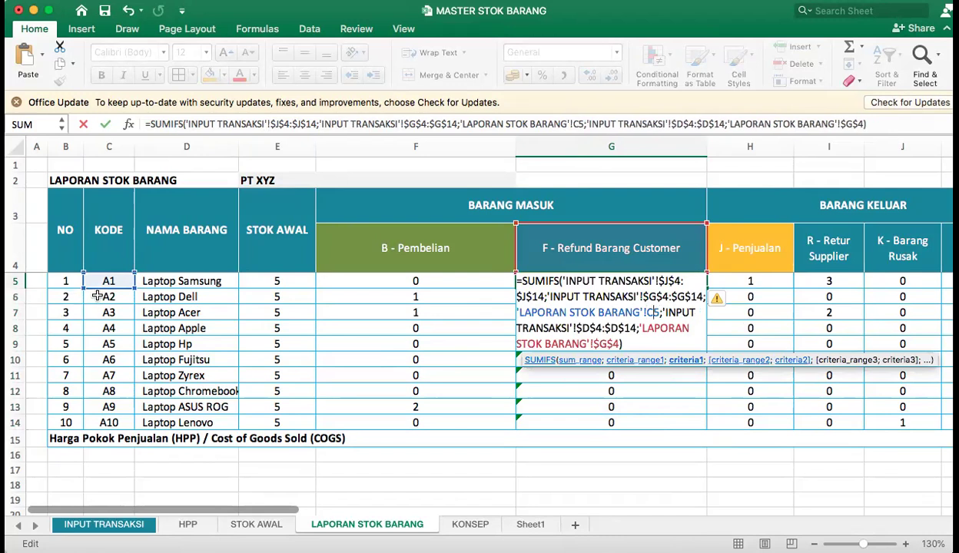
key("Return")
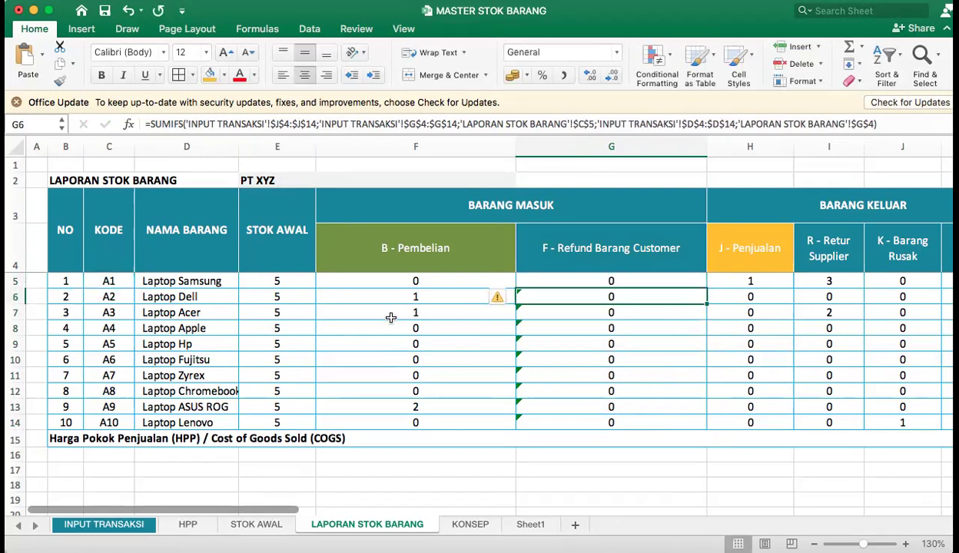
Fill the corrected G5 formula down through G14 and compare the formulas in F7 and G5.
left_click_drag(714, 281, 695, 407)
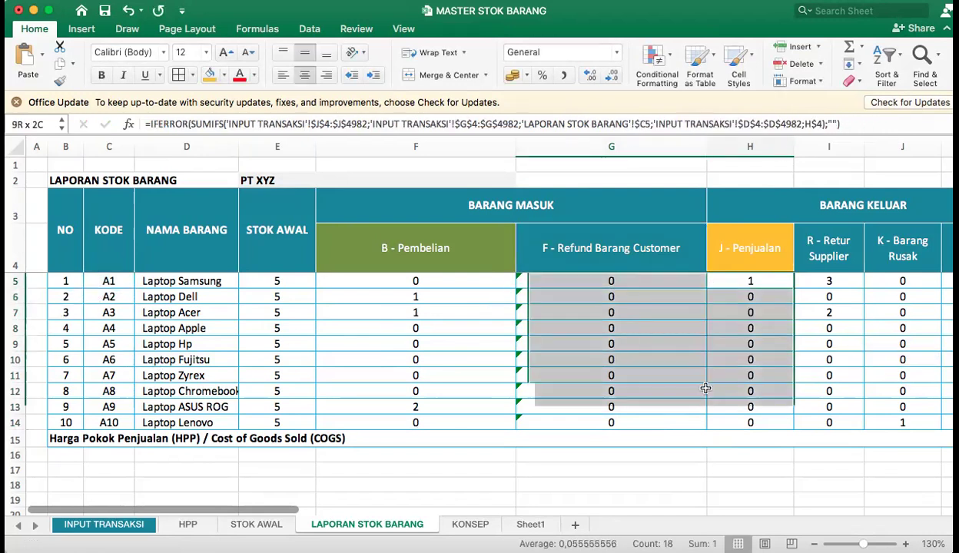
left_click(696, 280)
left_click_drag(705, 288, 702, 419)
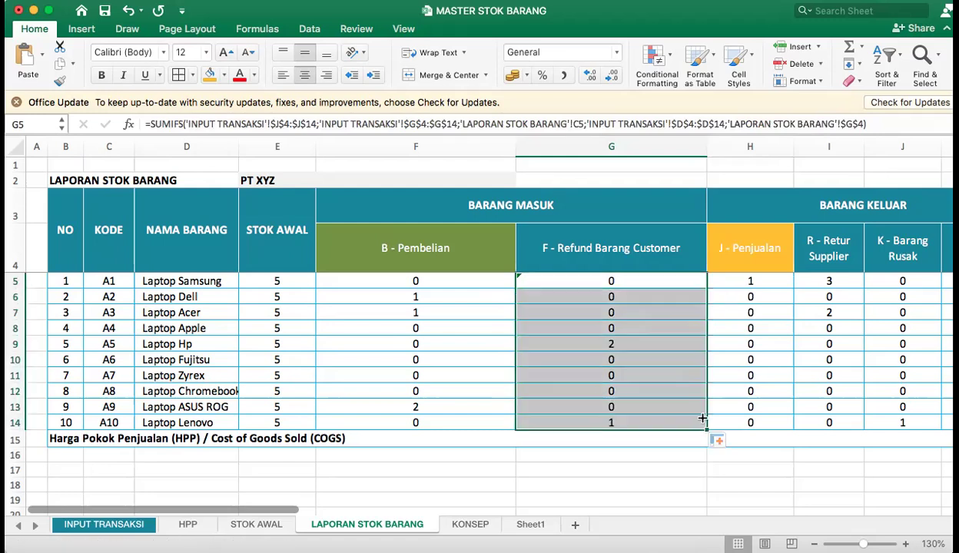
left_click(588, 297)
left_click(355, 316)
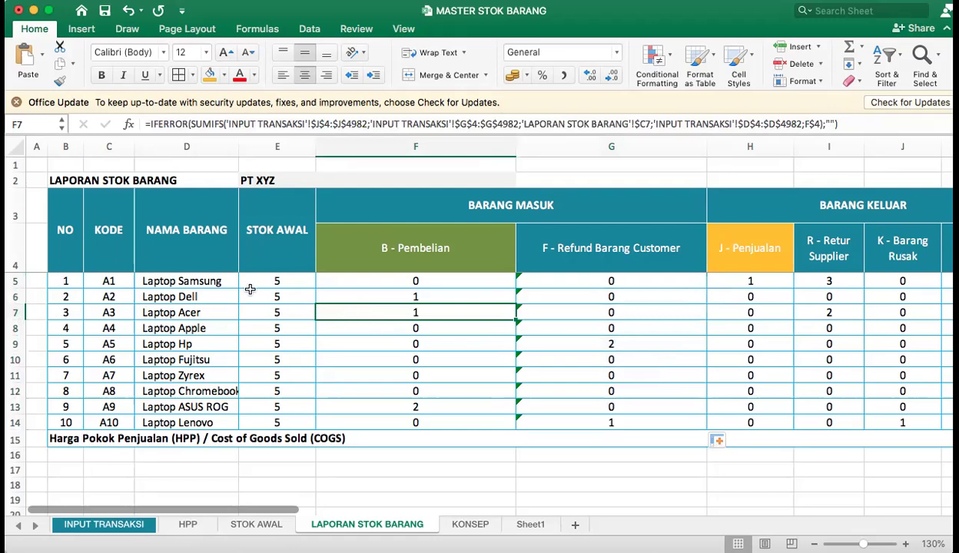
left_click(601, 281)
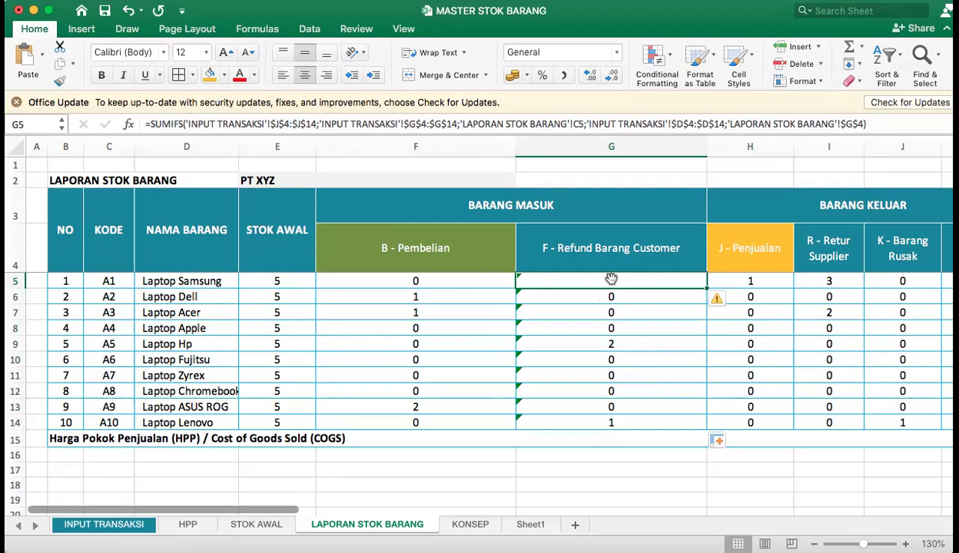
In INPUT TRANSAKSI, change the 31-Jan-24 refund transaction to product code A1 and set its quantity to 3.
left_click(122, 523)
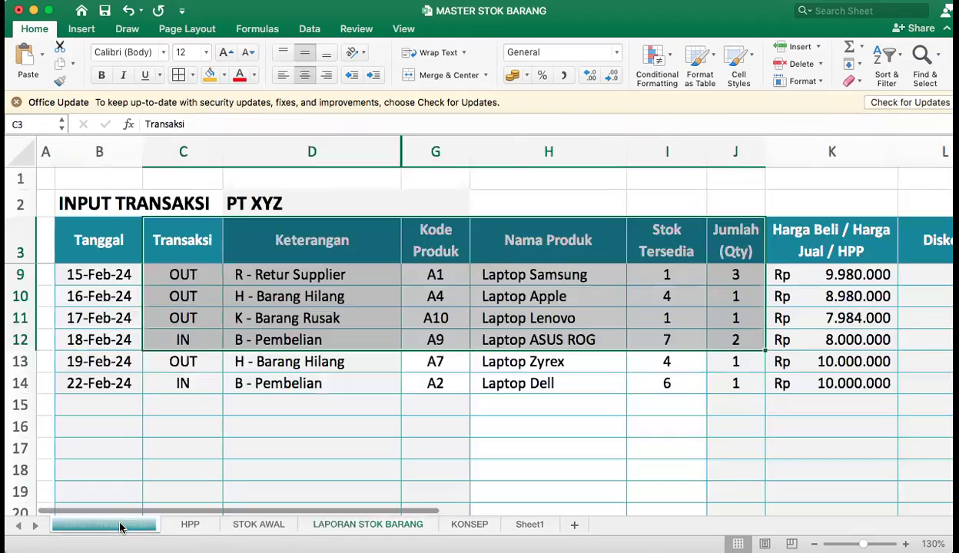
scroll(277, 344, "up", 5)
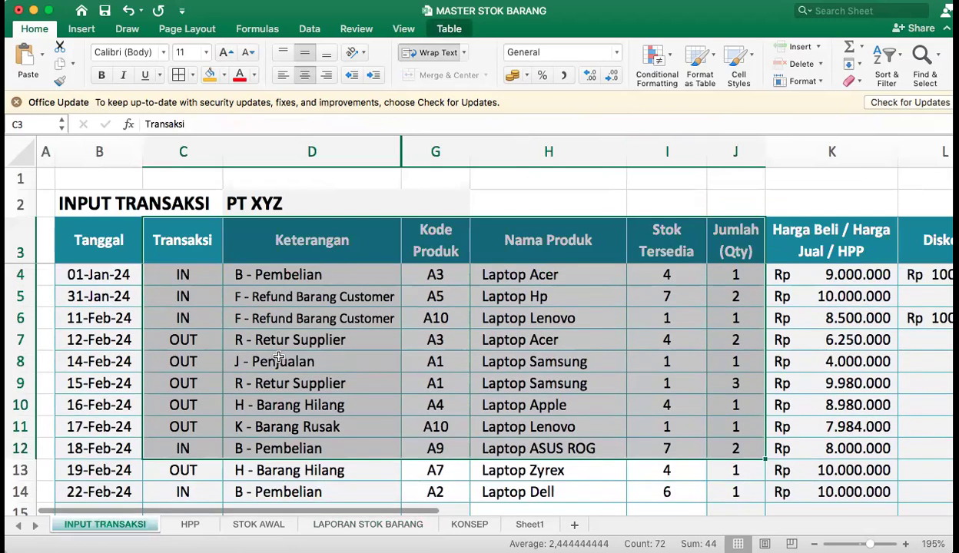
left_click(290, 292)
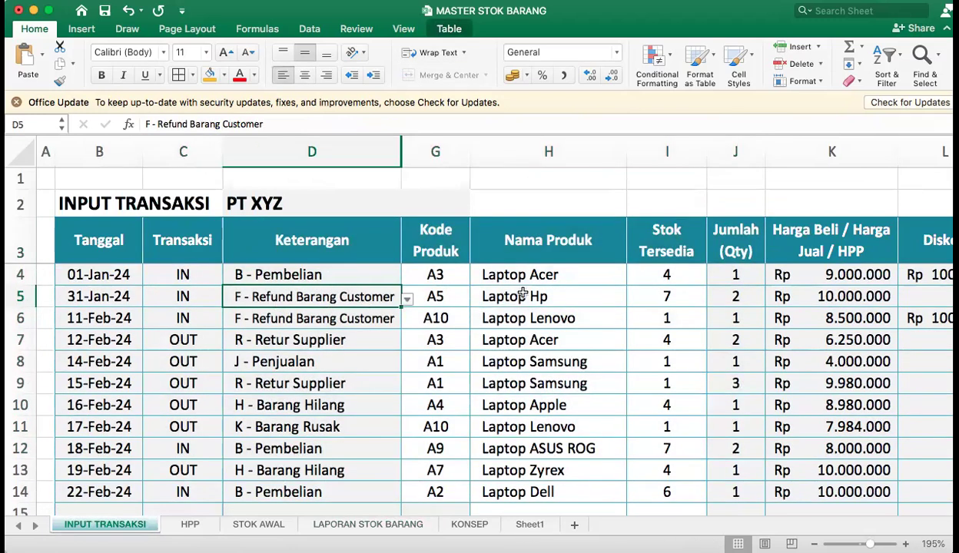
left_click(466, 300)
left_click(475, 300)
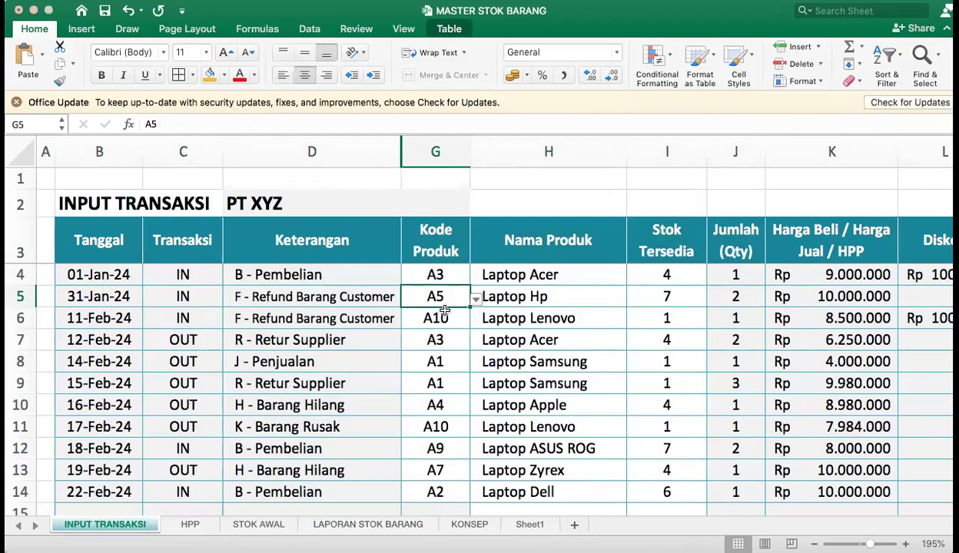
left_click(421, 317)
left_click(734, 301)
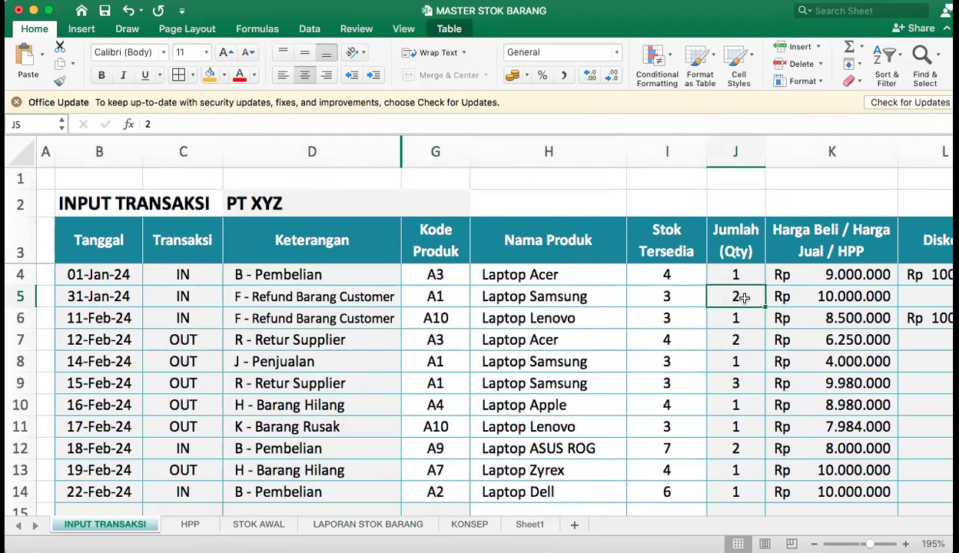
type("3")
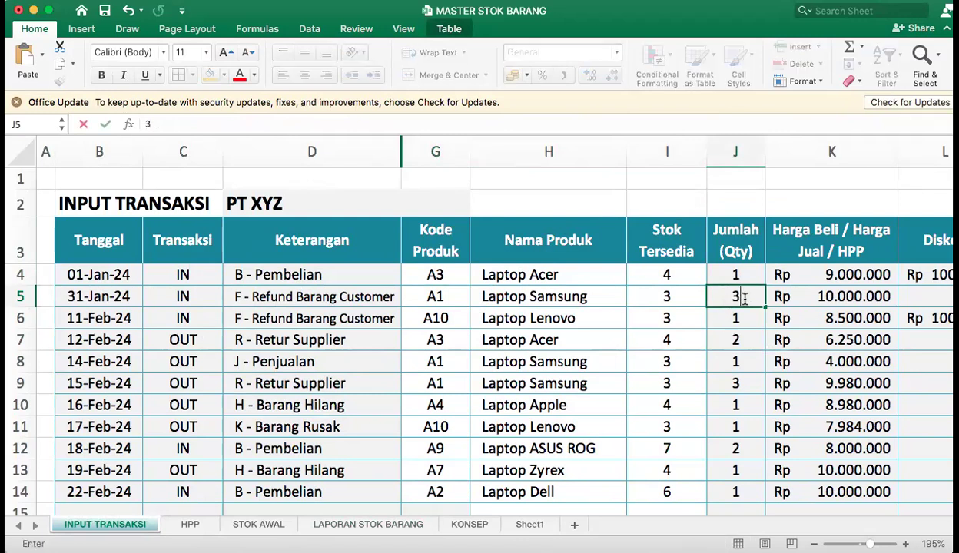
key("Return")
left_click(743, 302)
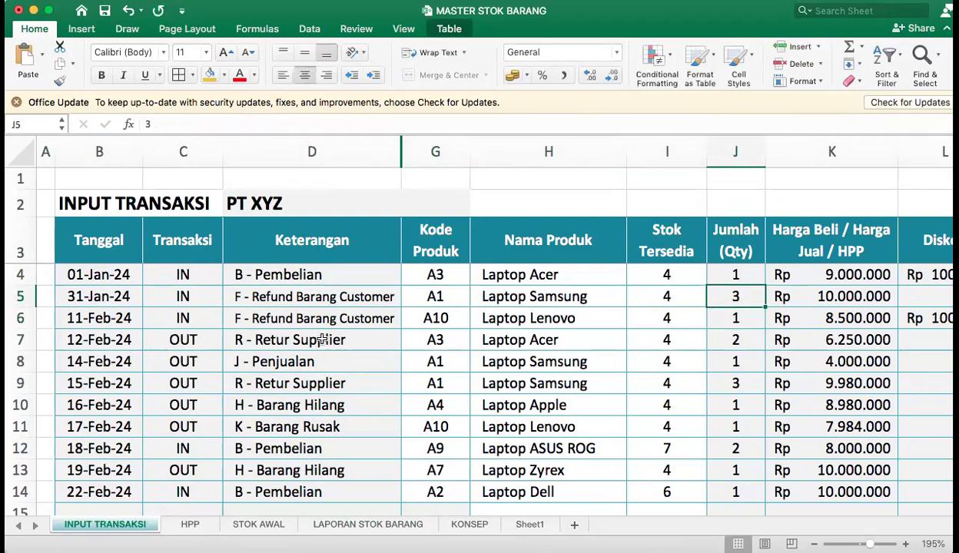
Check the refund quantities for Laptop Samsung and Laptop Acer in LAPORAN STOK BARANG.
left_click(407, 525)
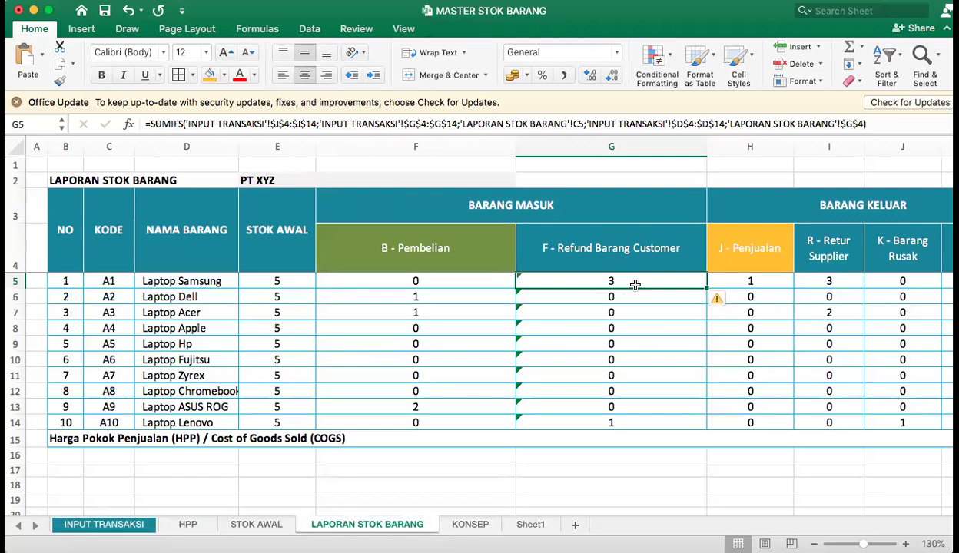
left_click(184, 313)
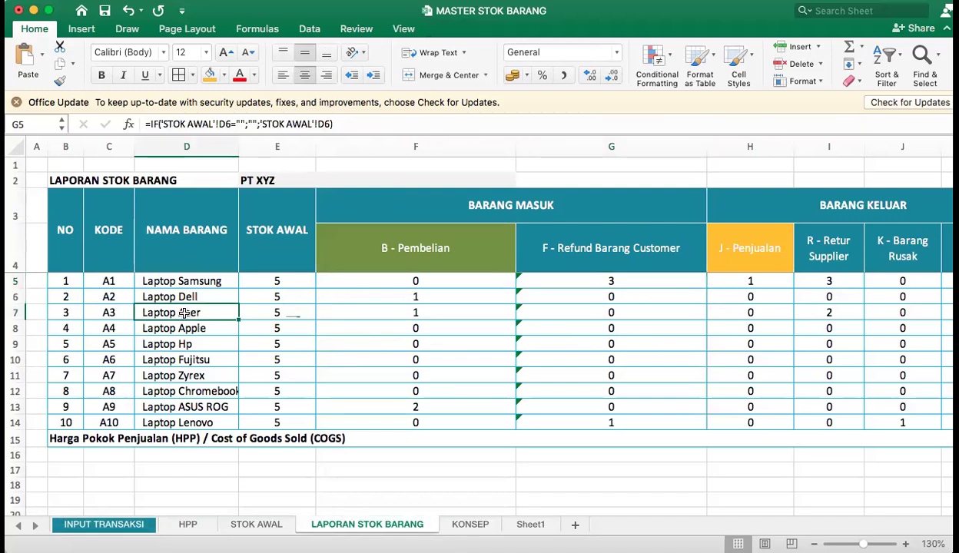
left_click_drag(185, 313, 548, 310)
left_click(620, 310)
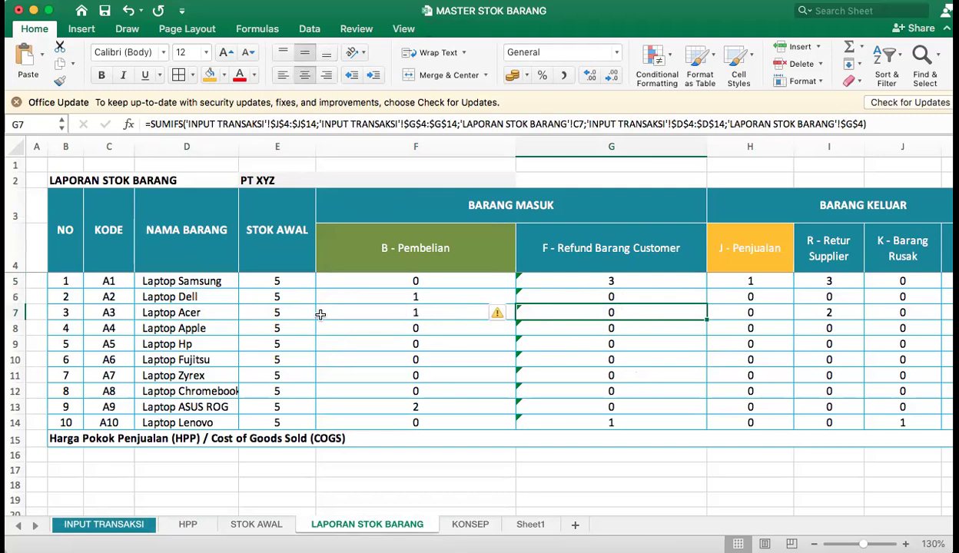
In INPUT TRANSAKSI, change the 11-Feb-24 refund transaction to product code A3 and set its quantity to 2.
left_click(90, 525)
left_click(322, 315)
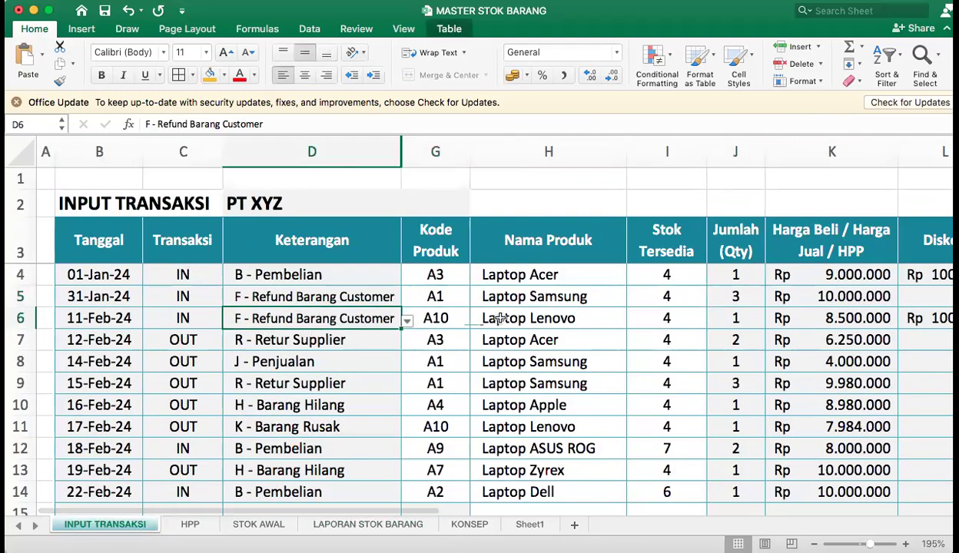
left_click(435, 317)
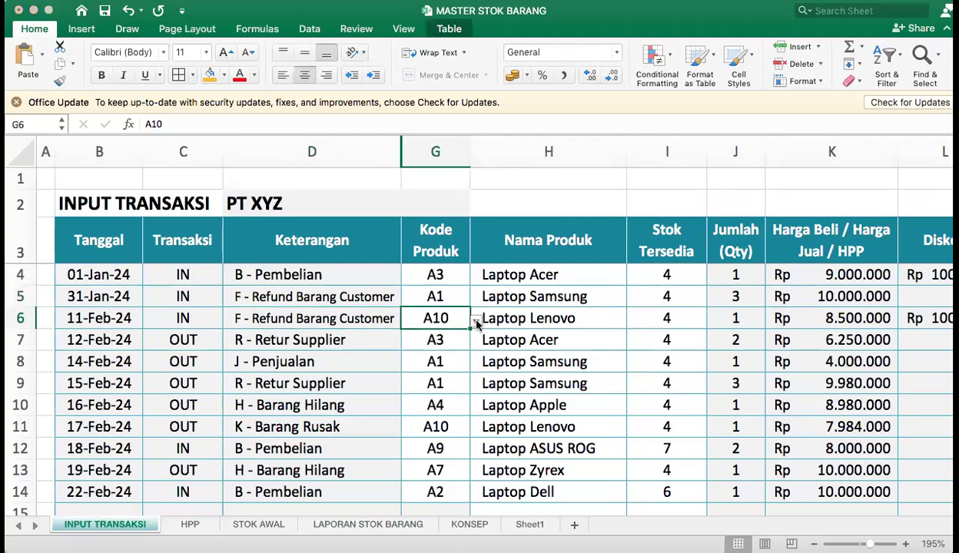
key("alt+Down")
left_click(422, 364)
left_click(747, 327)
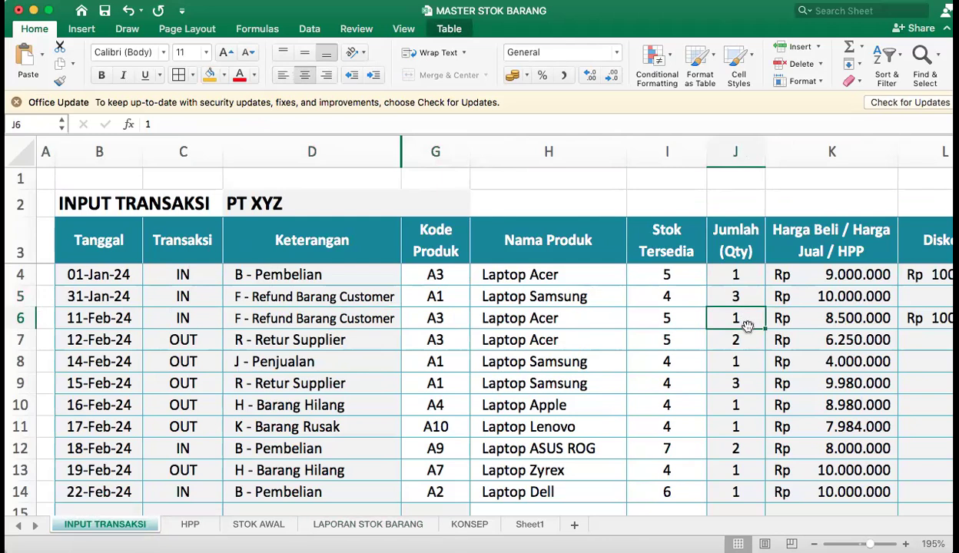
type("2")
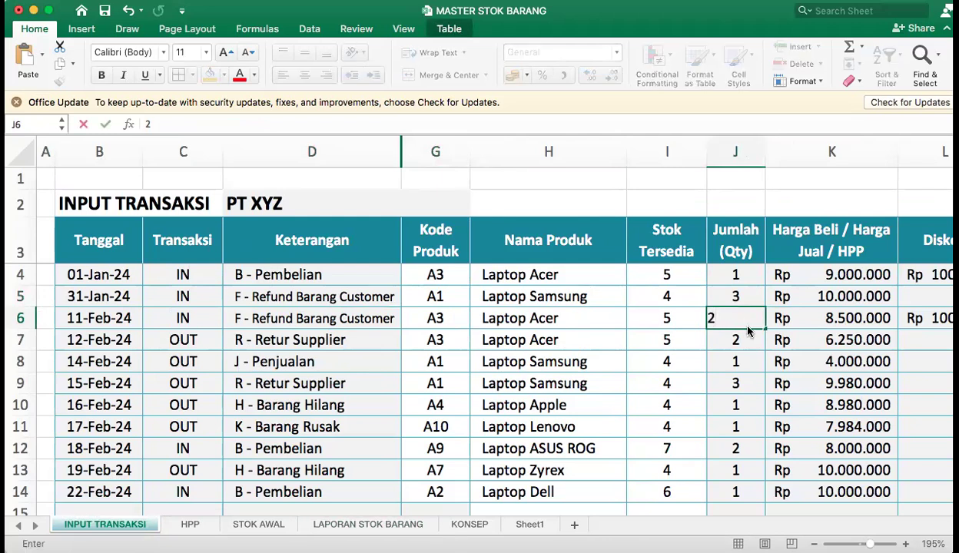
key("Return")
In LAPORAN STOK BARANG, narrow columns F and G to make room for the BARANG KELUAR columns, and select the headers I4:K4.
left_click(334, 525)
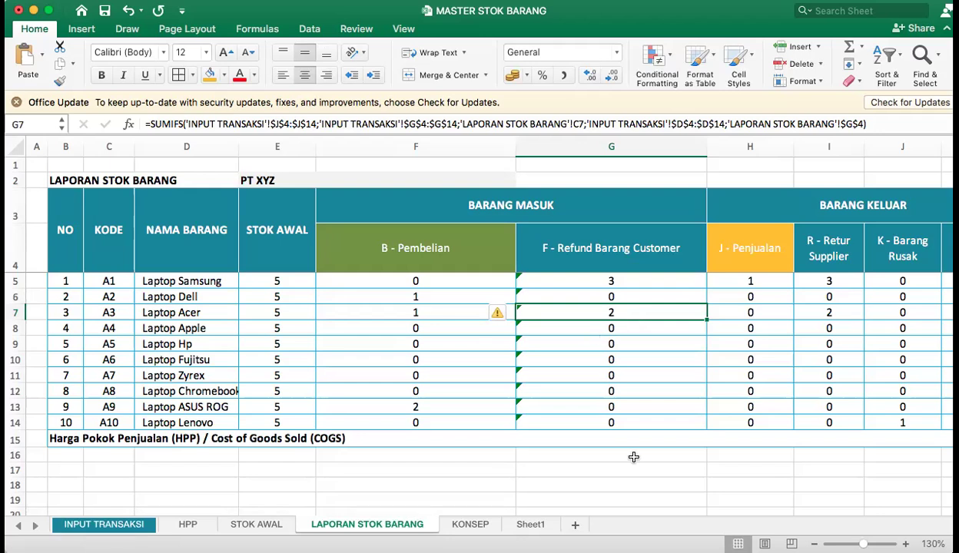
left_click_drag(516, 147, 447, 147)
left_click_drag(639, 147, 569, 147)
left_click_drag(668, 235, 841, 257)
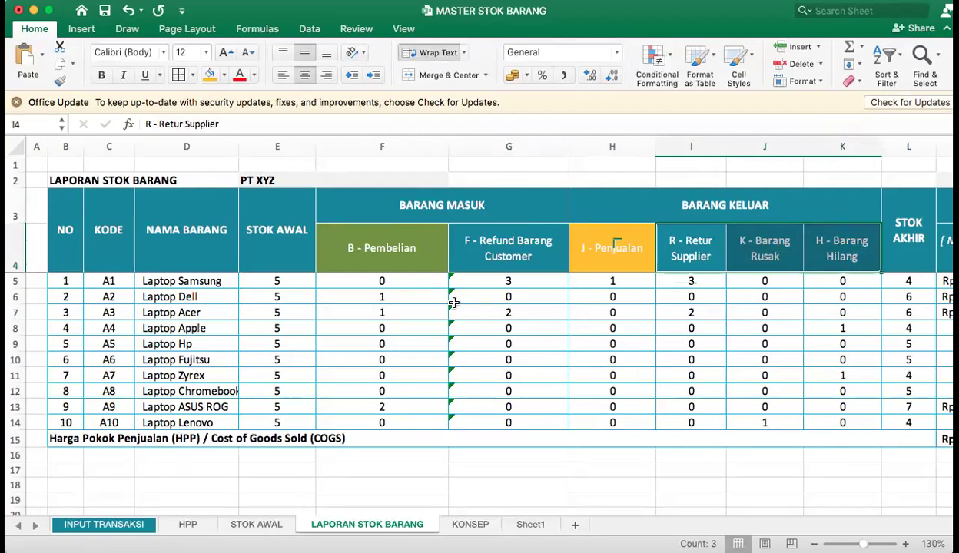
Copy the G5 formula across to H5 and inspect the references in the copied formula.
left_click(536, 281)
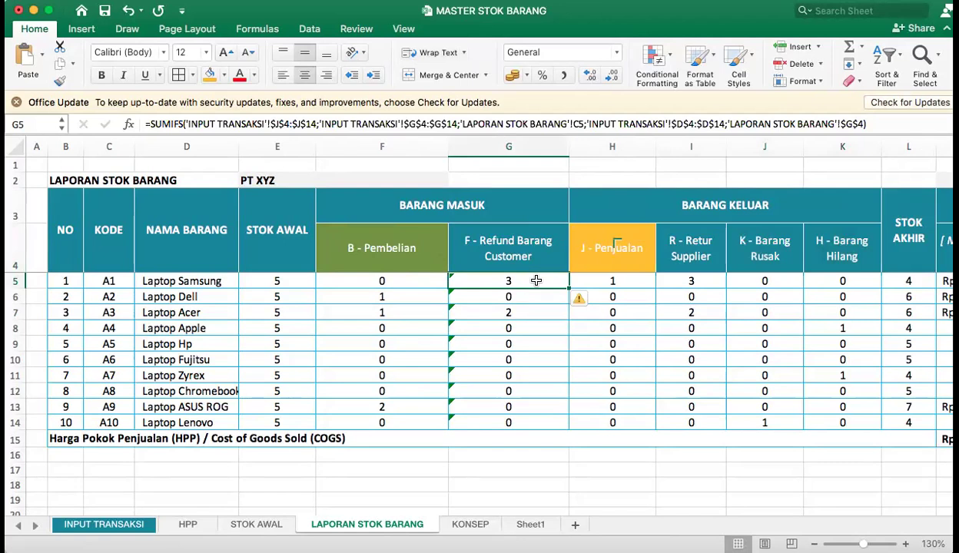
left_click_drag(567, 286, 622, 282)
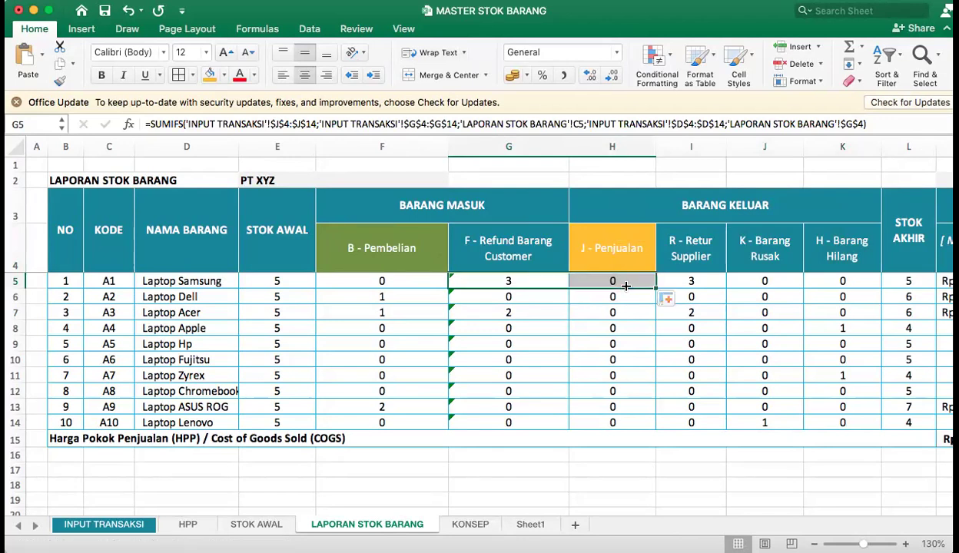
double_click(624, 282)
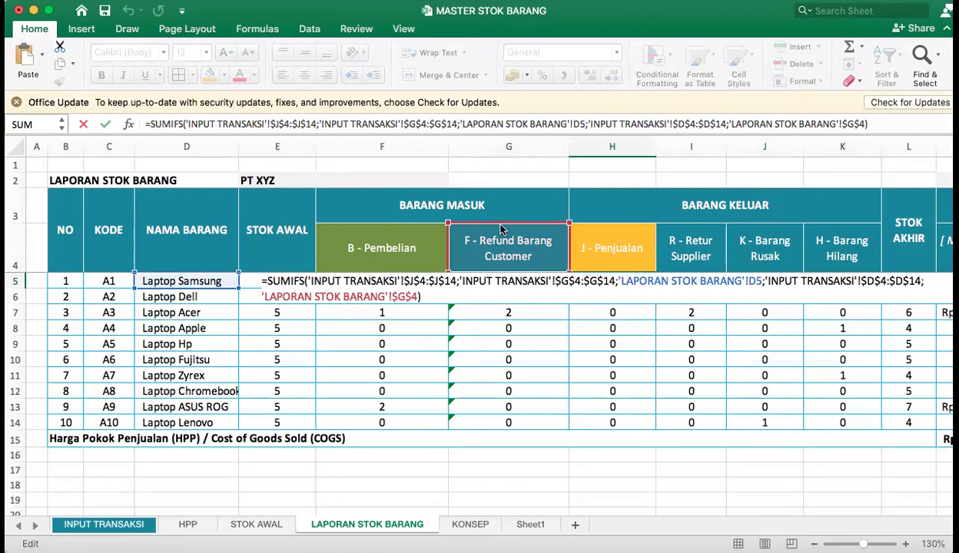
key("Escape")
left_click(486, 280)
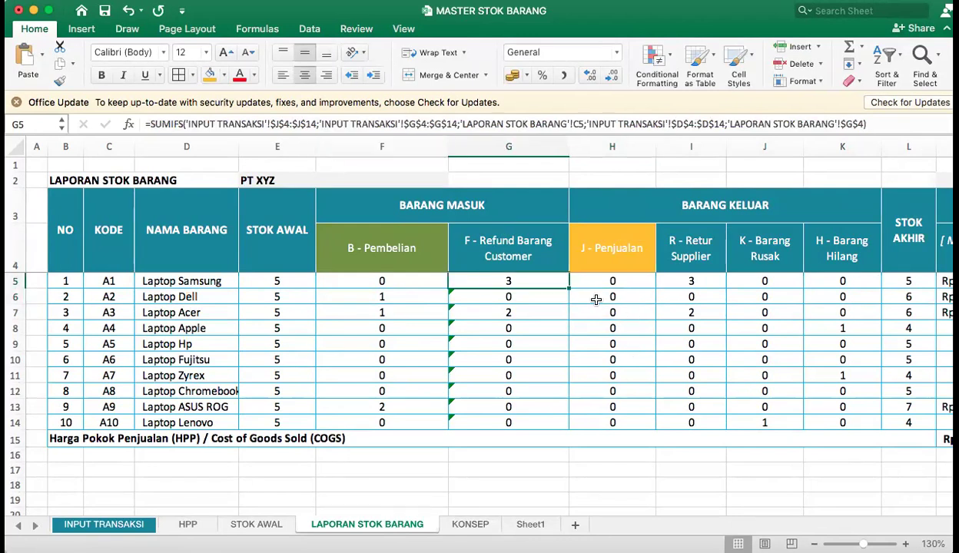
Copy the G5 formula to H5, repoint its criteria to C5 and the J - Penjualan header $H$4, and commit it.
left_click_drag(569, 287, 619, 279)
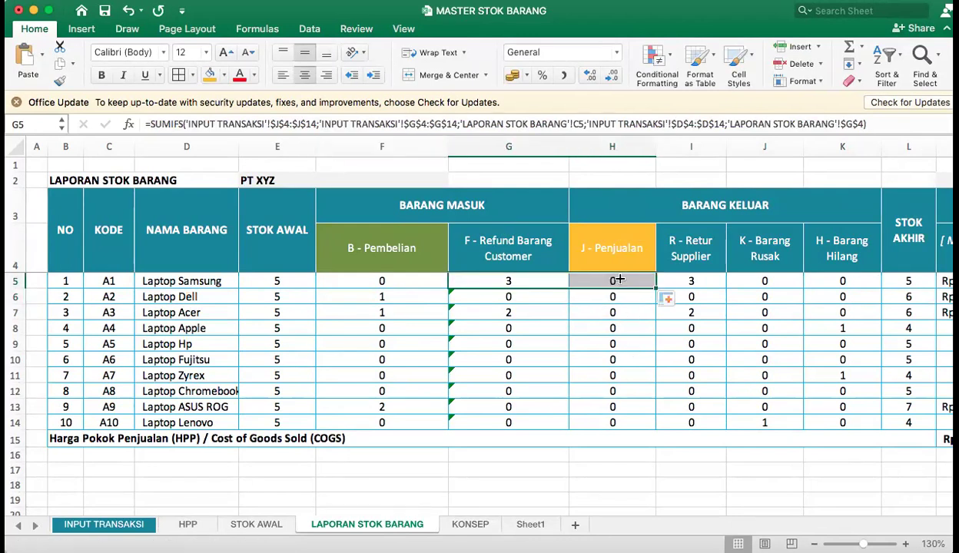
double_click(619, 280)
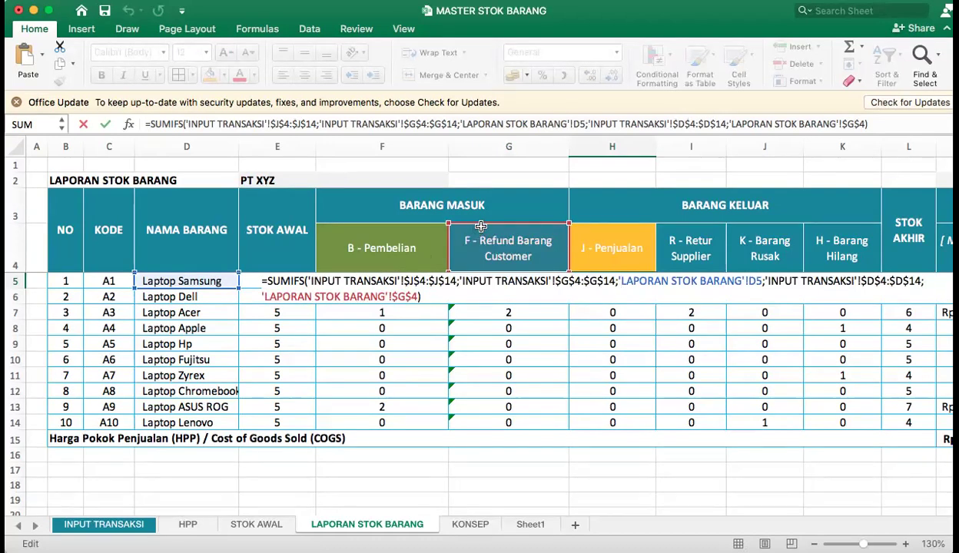
left_click_drag(560, 234, 633, 243)
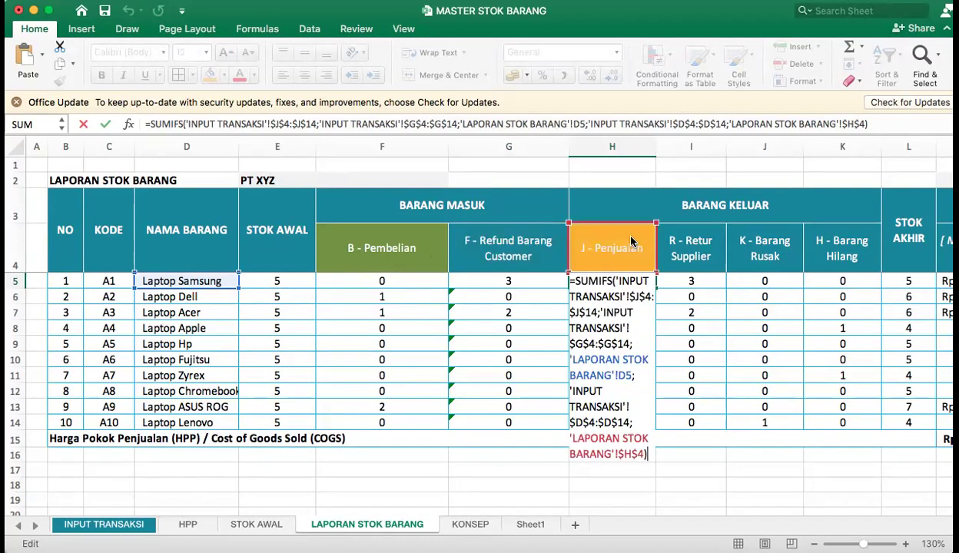
left_click_drag(135, 278, 110, 284)
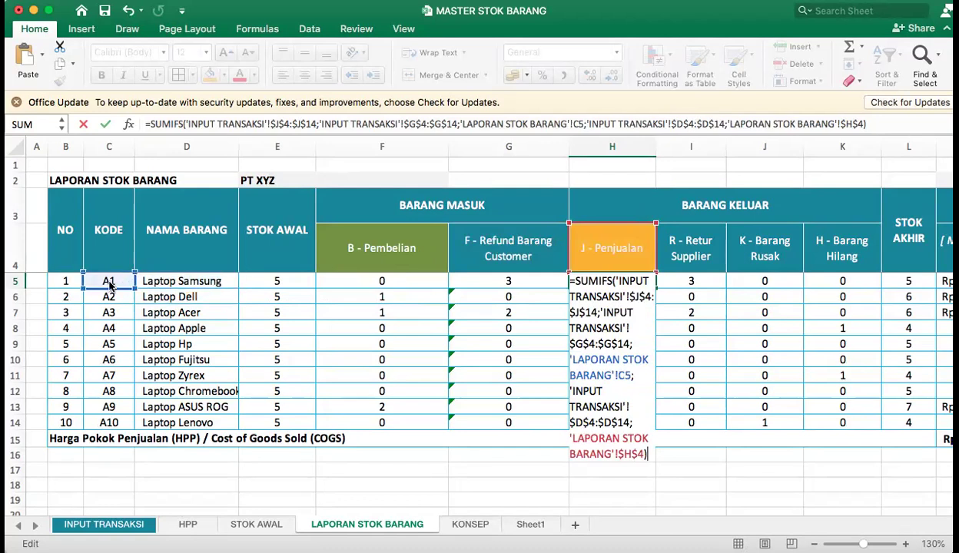
key("Return")
Fill the H5 formula down the J - Penjualan column through H14.
left_click(621, 281)
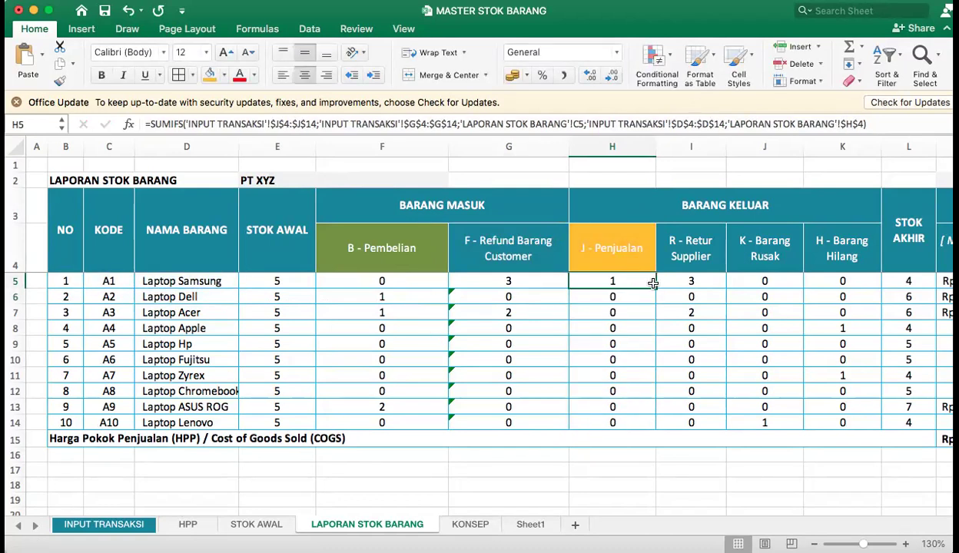
left_click_drag(657, 286, 665, 426)
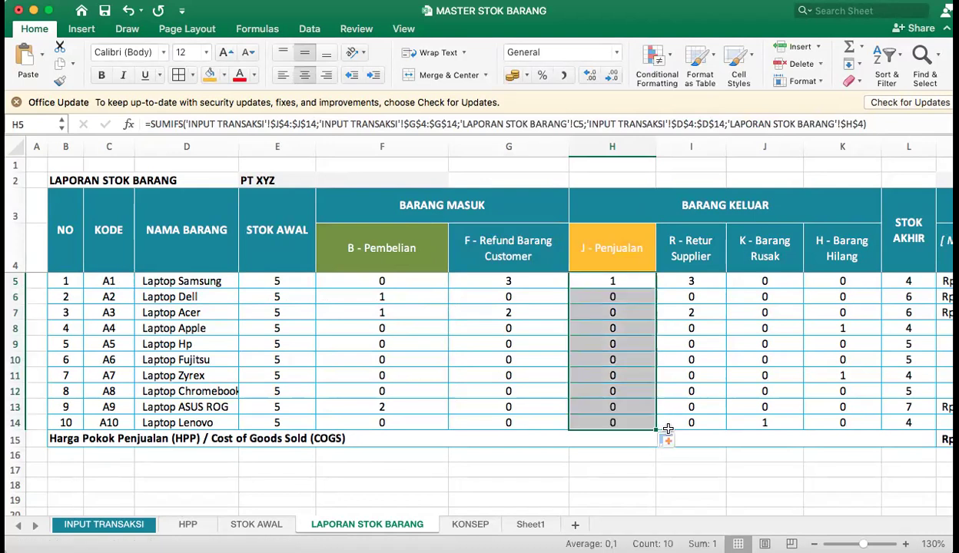
left_click(674, 244)
Copy the H5 formula to I5, repoint its criteria to C5 and the R - Retur Supplier header $I$4, and commit it.
left_click(638, 282)
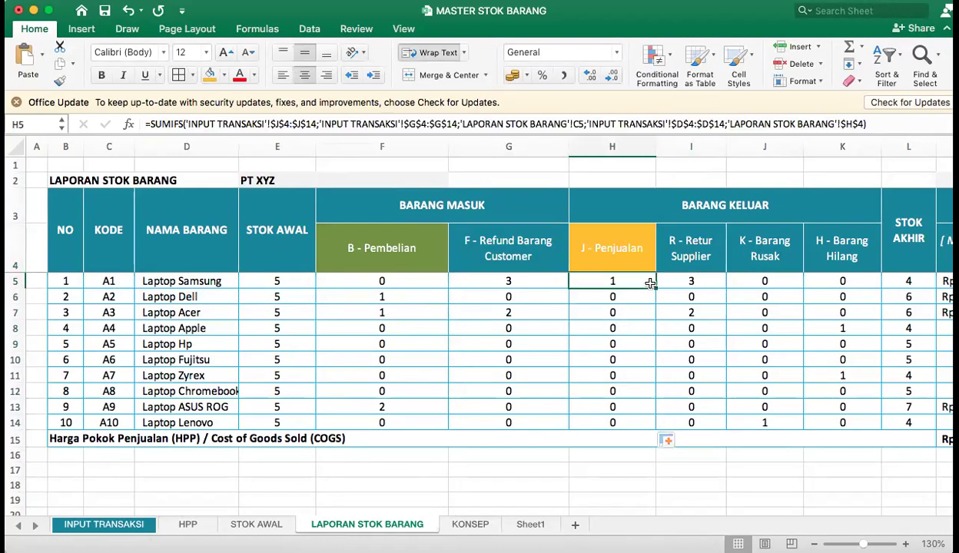
left_click_drag(656, 290, 704, 281)
double_click(703, 281)
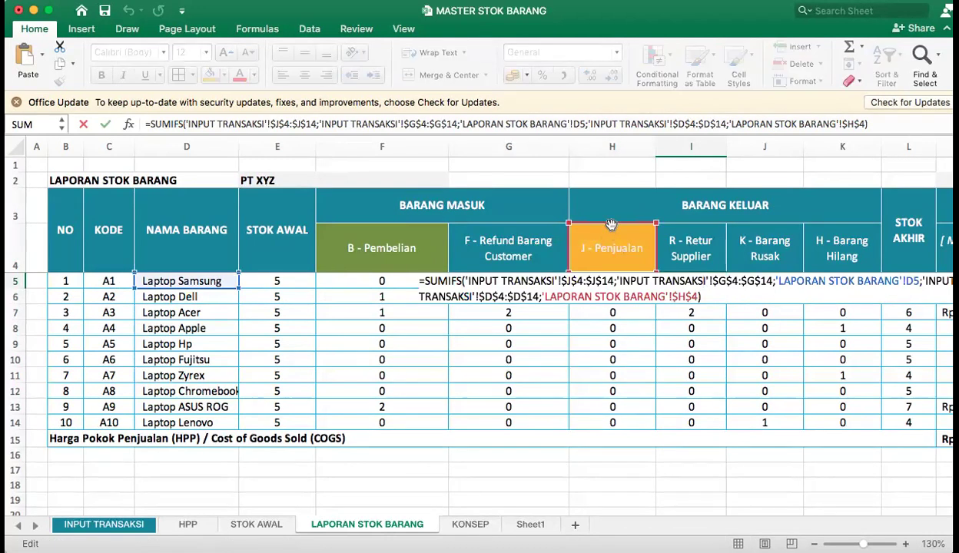
left_click_drag(613, 229, 685, 236)
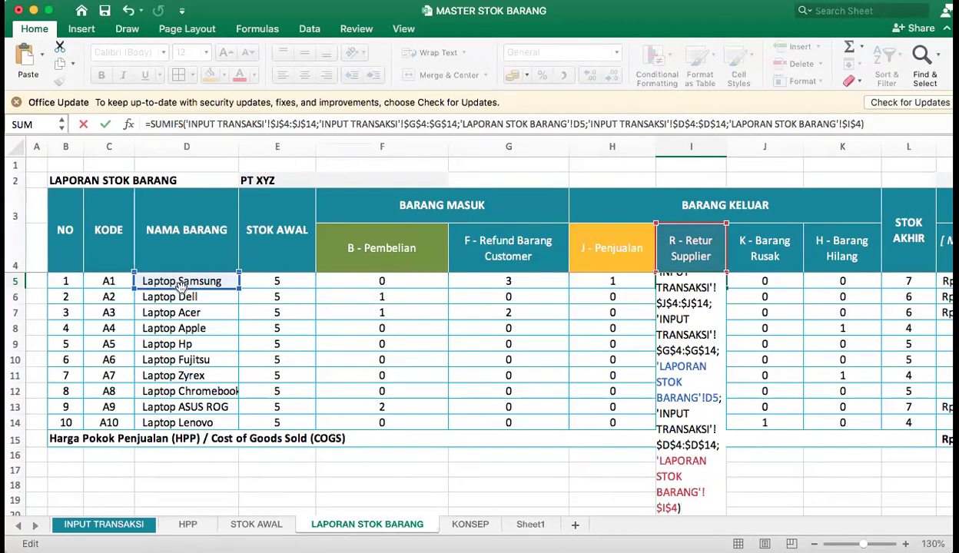
left_click_drag(181, 286, 107, 282)
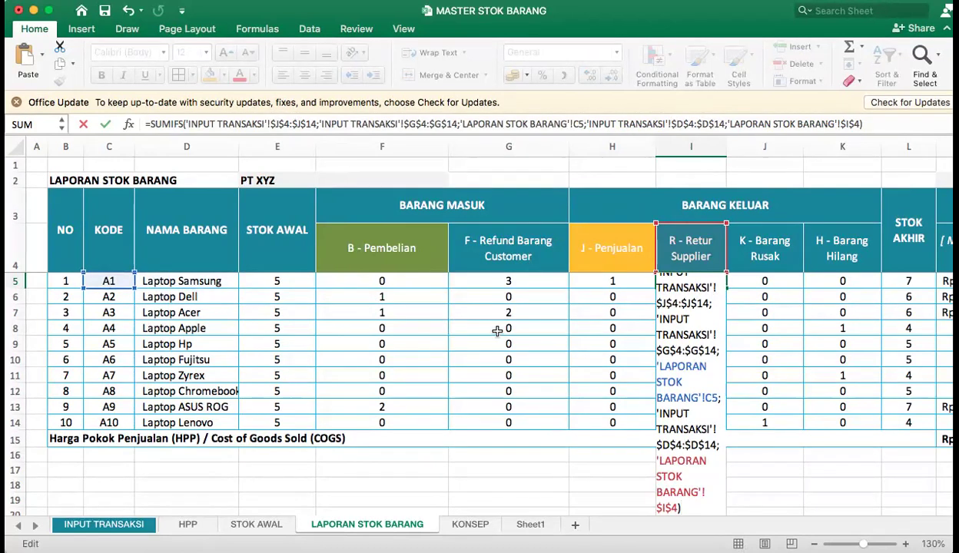
key("Return")
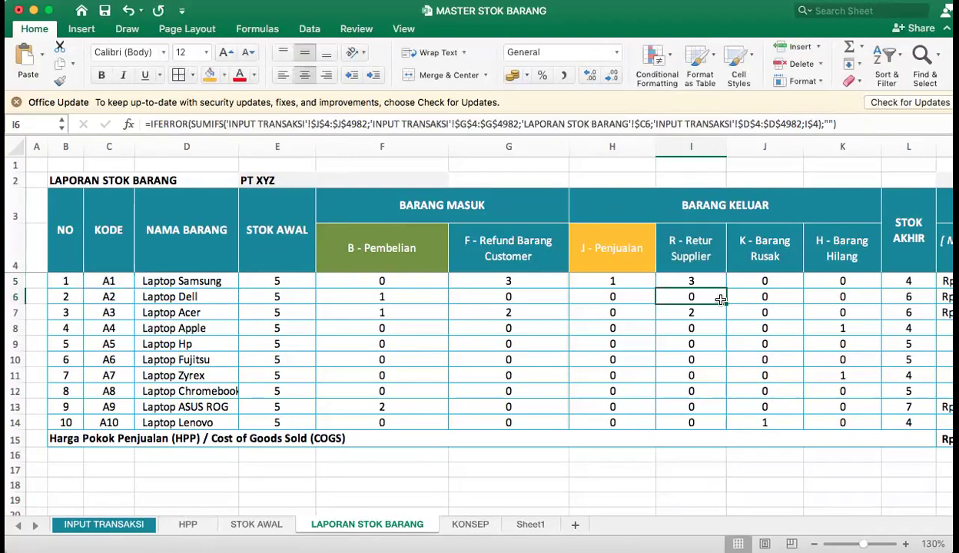
Fill the I5 formula down the R - Retur Supplier column through I14.
left_click(695, 279)
left_click_drag(726, 289, 729, 426)
left_click(776, 268)
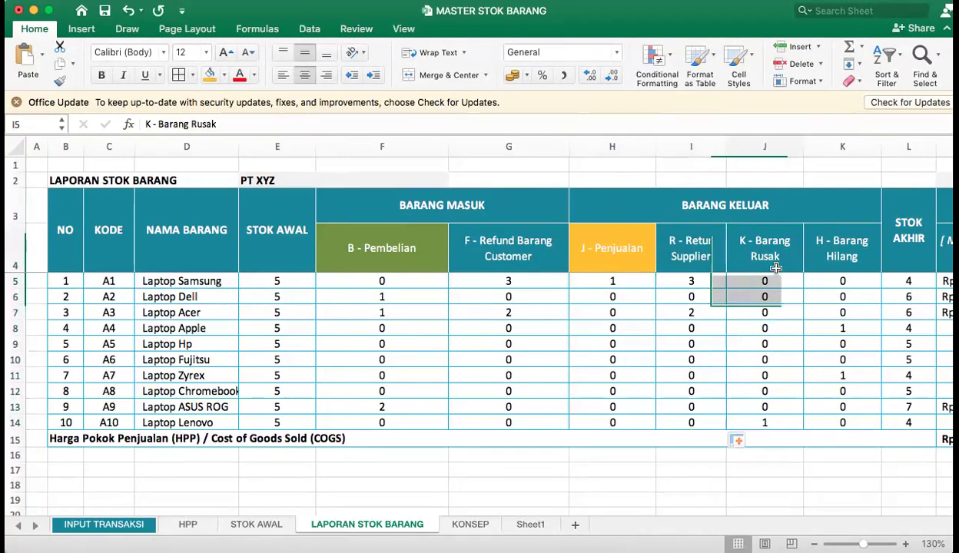
Copy the I5 formula to J5 and repoint its transaction type criterion to the K - Barang Rusak header $J$4.
left_click(691, 282)
left_click_drag(727, 289, 792, 287)
left_click(730, 281)
double_click(730, 282)
left_click_drag(703, 222, 752, 241)
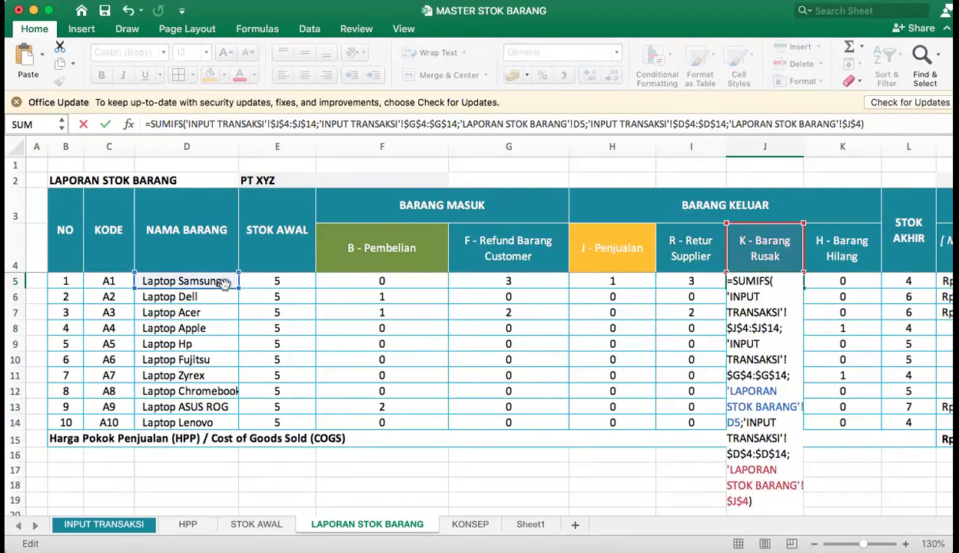
left_click(189, 290)
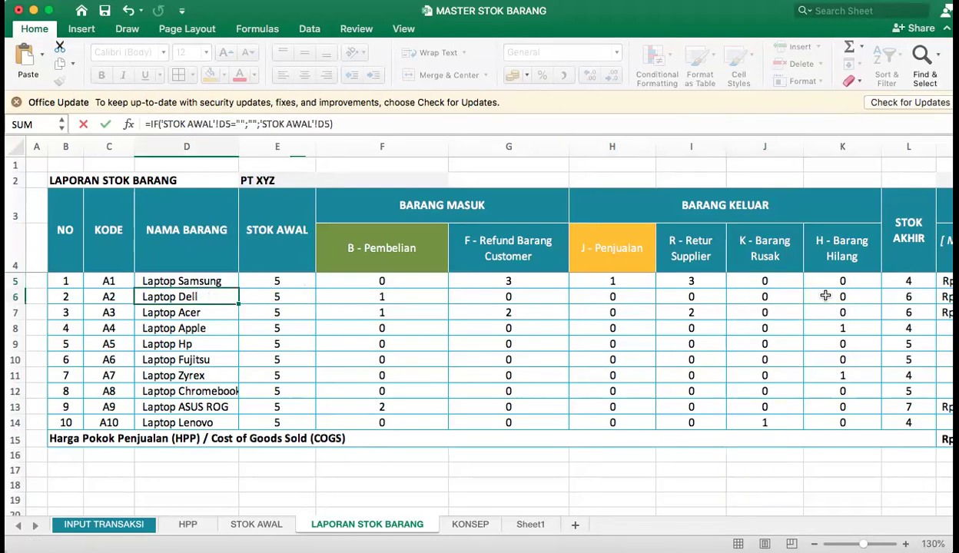
left_click(759, 281)
double_click(778, 280)
double_click(777, 281)
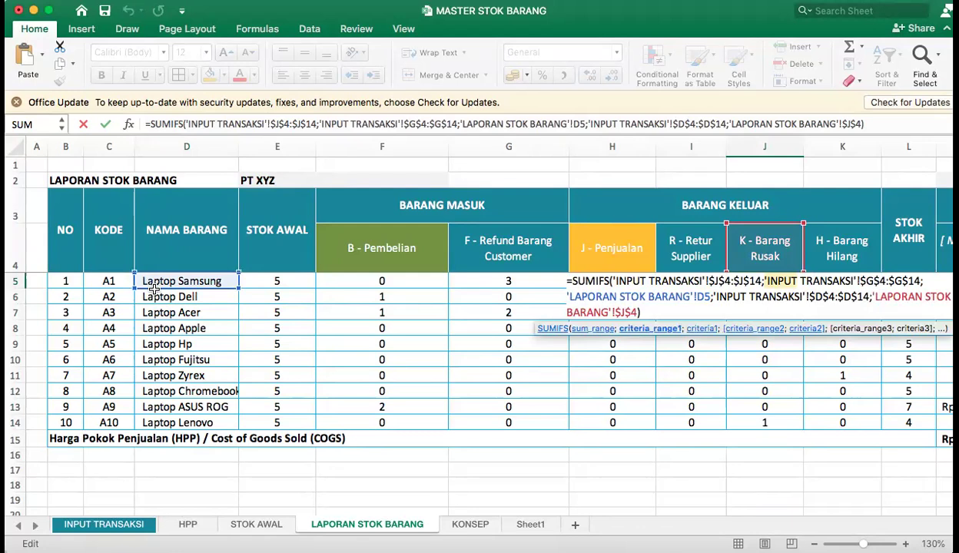
left_click_drag(154, 288, 154, 298)
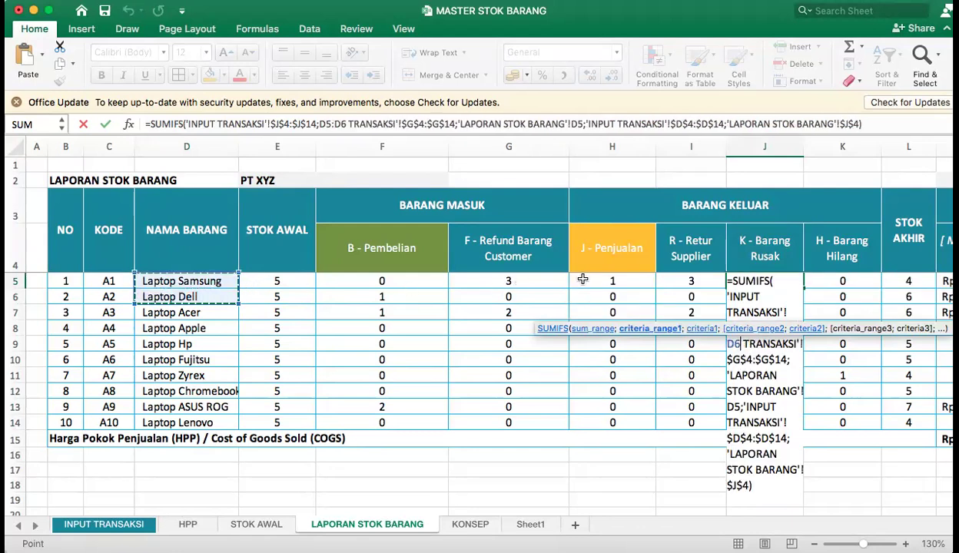
key("Return")
left_click(584, 244)
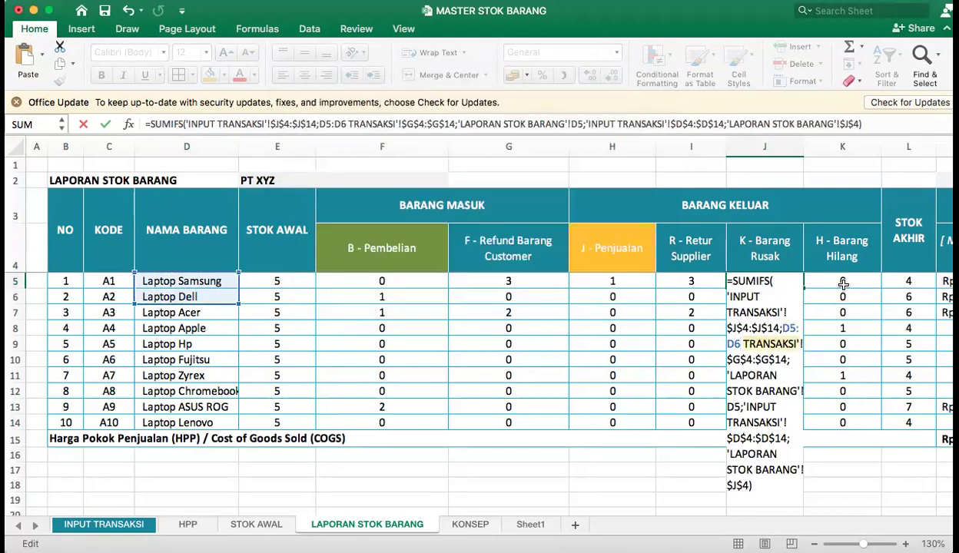
left_click(788, 306)
key("Return")
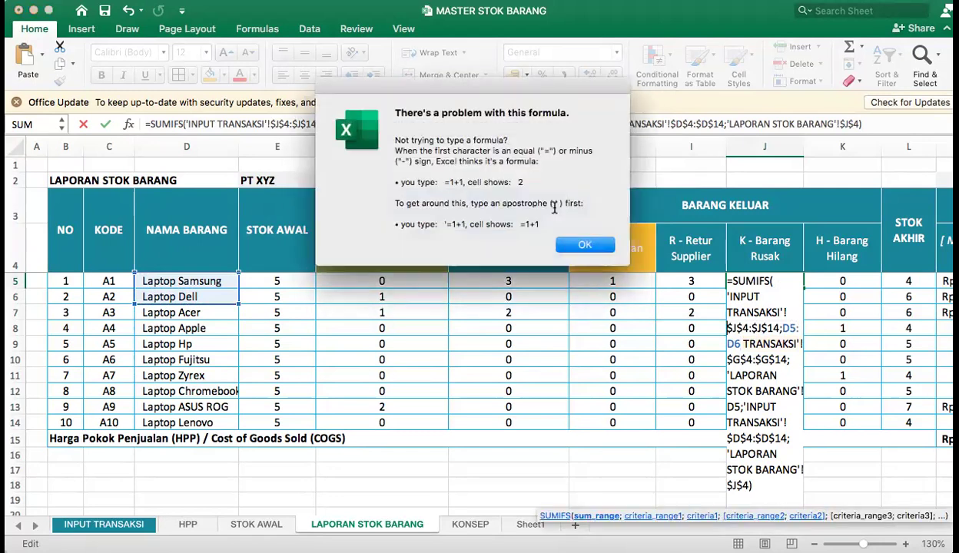
left_click(584, 245)
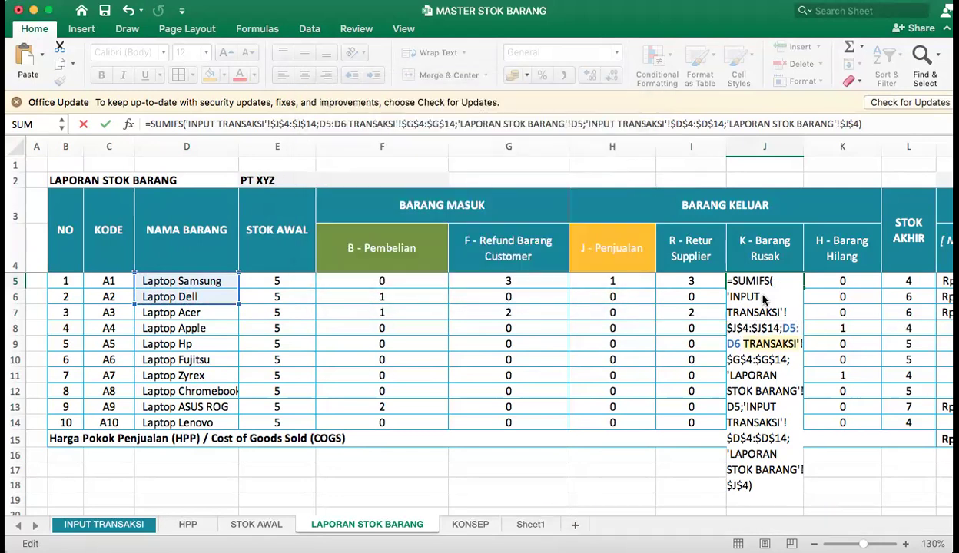
key("Return")
key("Return")
key("BackSpace")
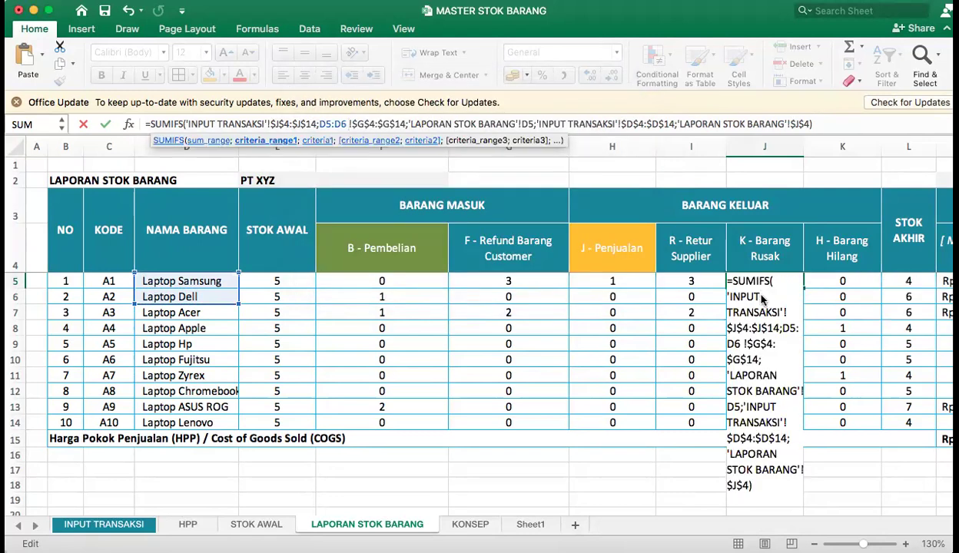
key("super+z")
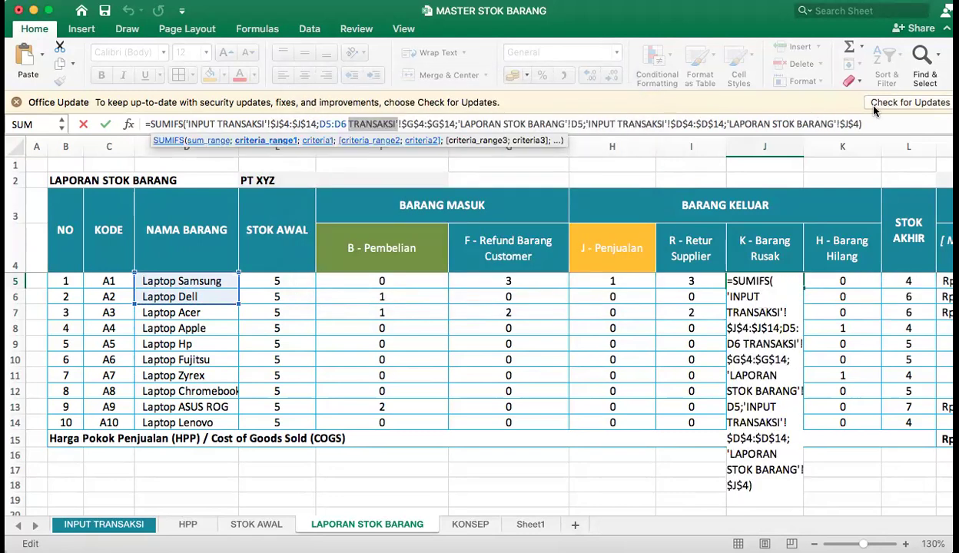
key("super+a")
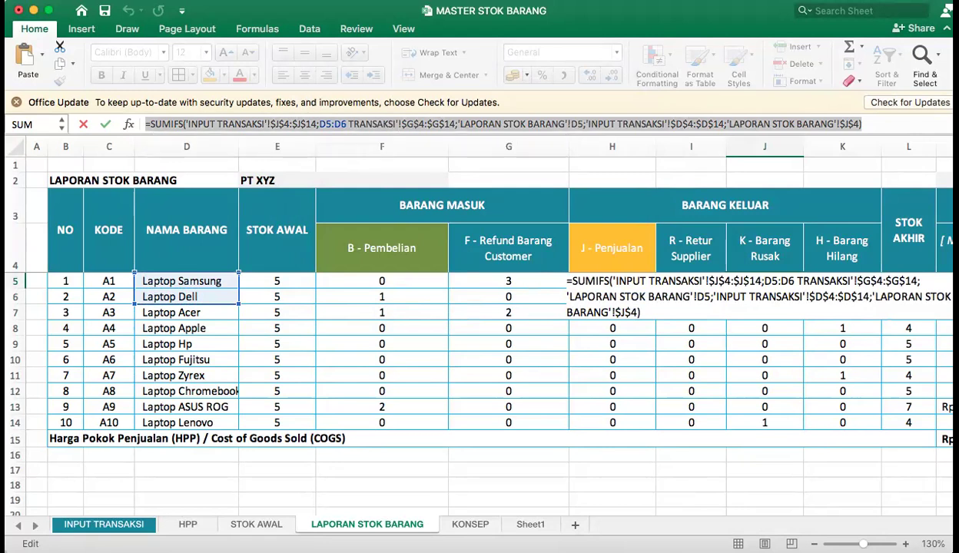
key("BackSpace")
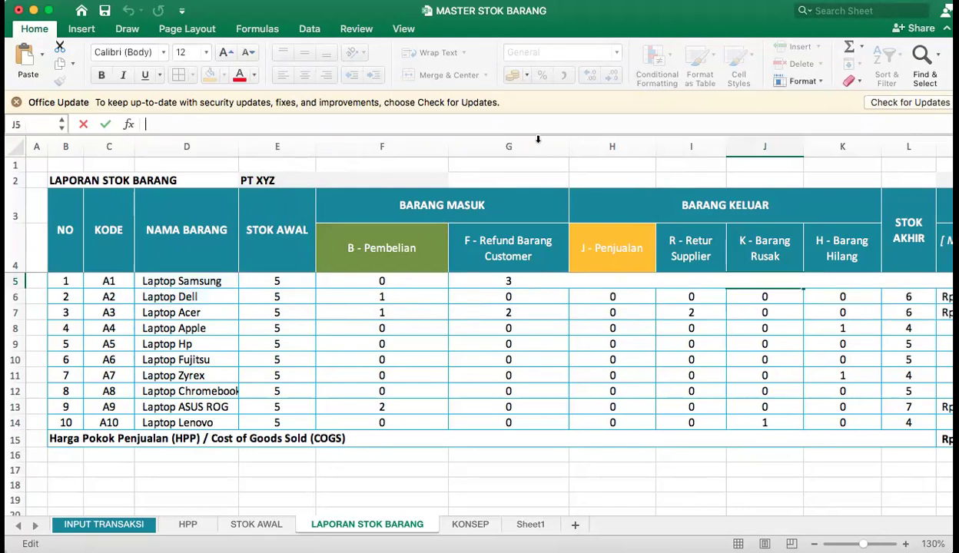
left_click(752, 358)
Copy the I5 formula to J5 again, repoint its criteria to C5 and the K - Barang Rusak header $J$4, and commit it.
left_click(698, 281)
left_click_drag(726, 288, 779, 281)
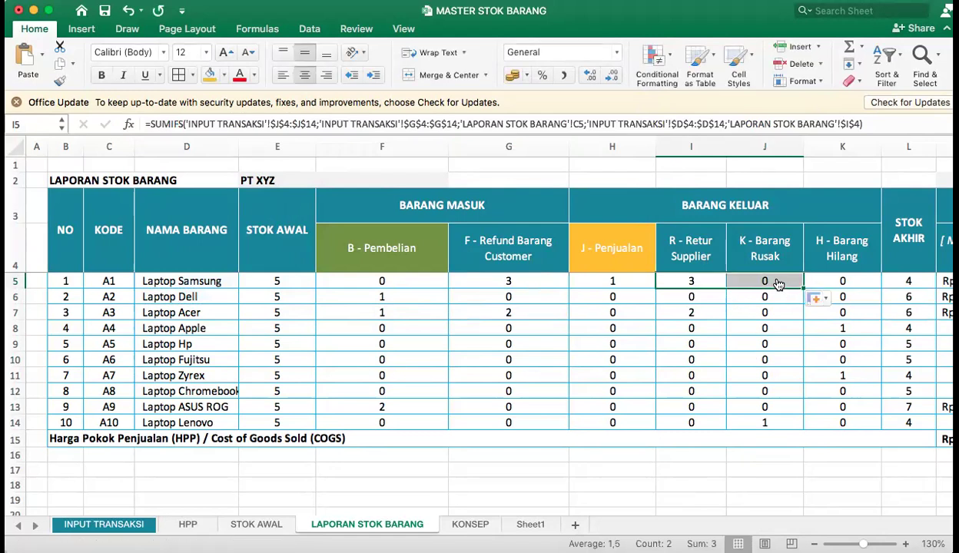
double_click(779, 281)
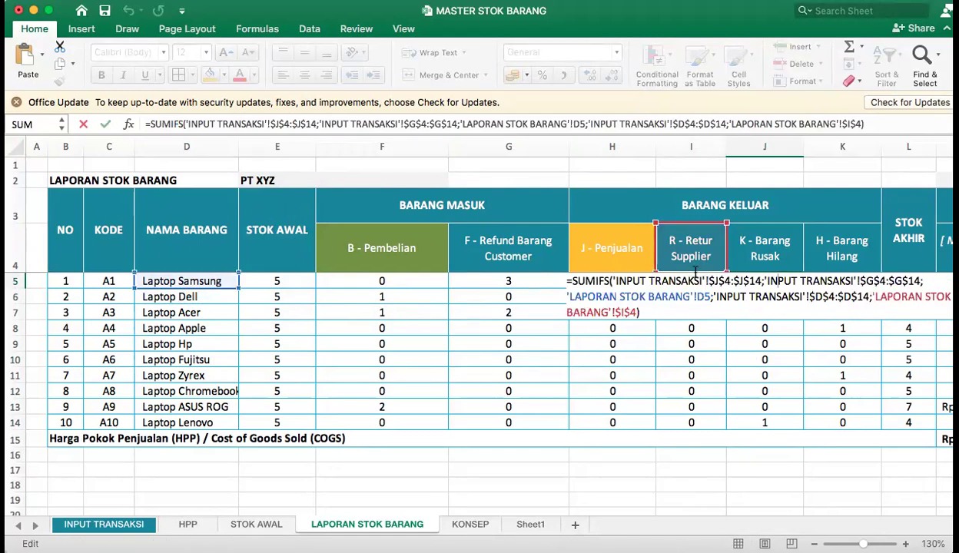
left_click_drag(727, 270, 801, 270)
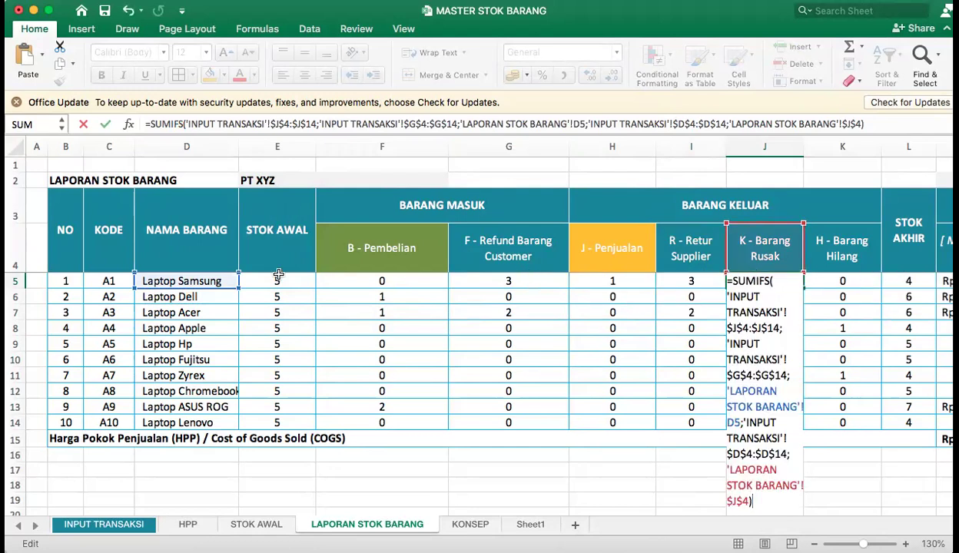
left_click(108, 281)
key("Return")
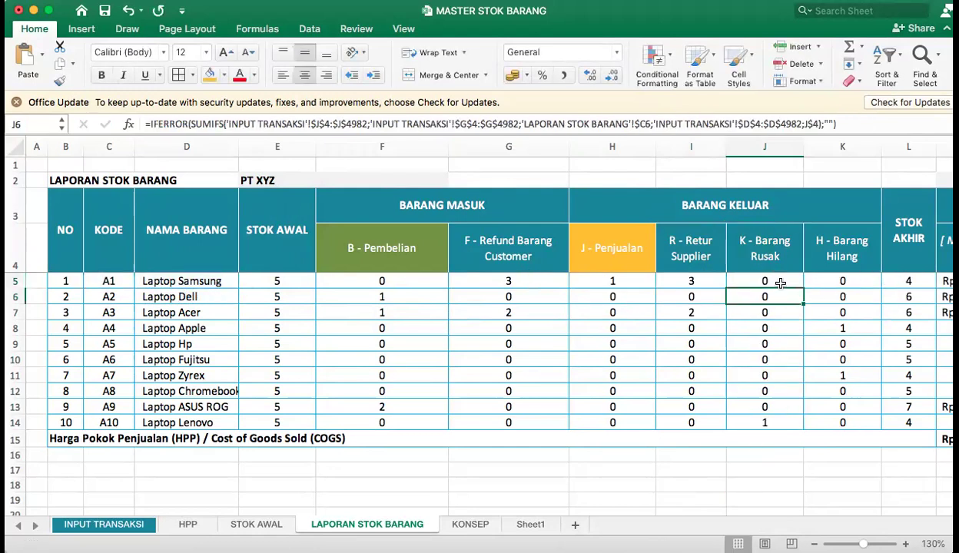
Fill the J5 formula down the K - Barang Rusak column through J14.
left_click(780, 284)
left_click_drag(803, 289, 806, 431)
Copy the J5 formula to K5, repoint its criteria to C5 and the H - Barang Hilang header $K$4, and commit it.
double_click(845, 281)
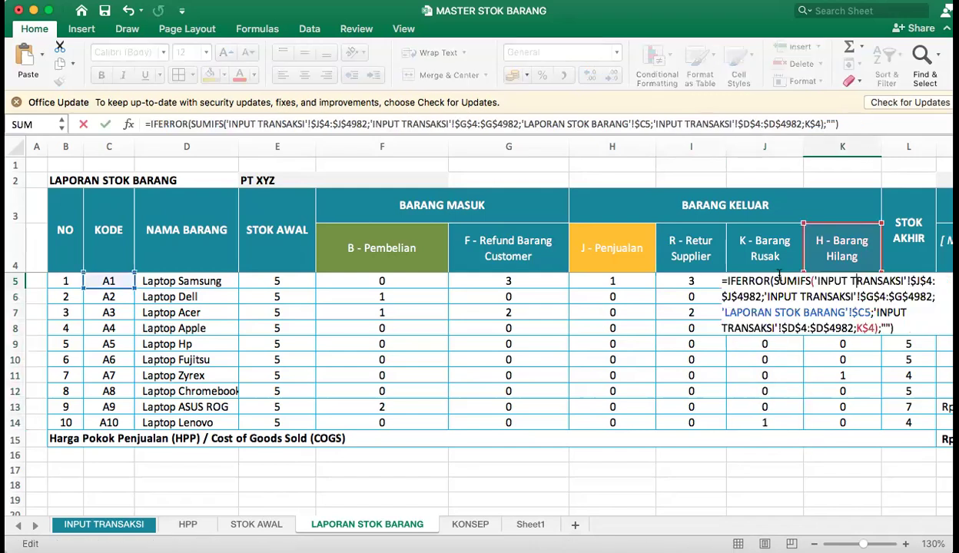
key("Escape")
left_click(757, 281)
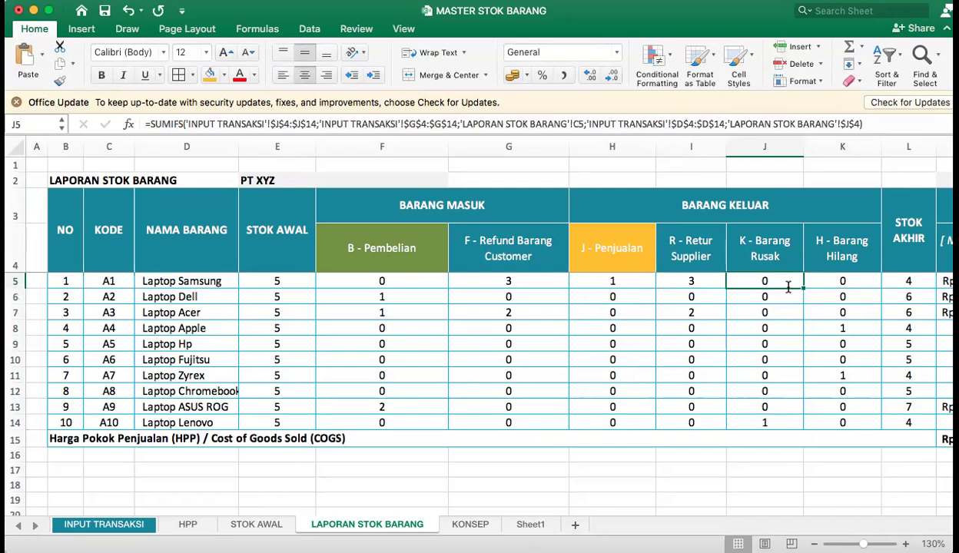
double_click(765, 281)
key("Escape")
left_click_drag(803, 287, 830, 282)
left_click(842, 281)
double_click(842, 281)
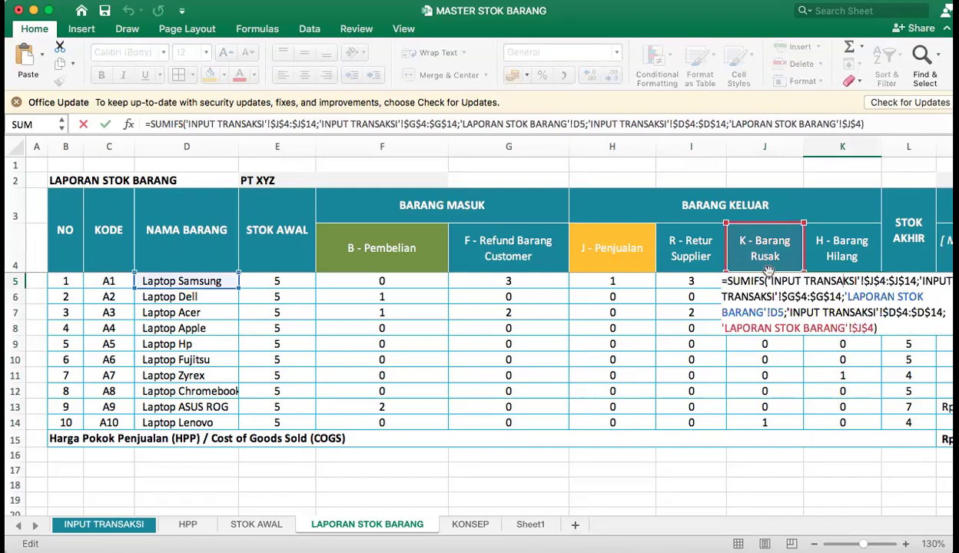
left_click_drag(842, 267, 852, 267)
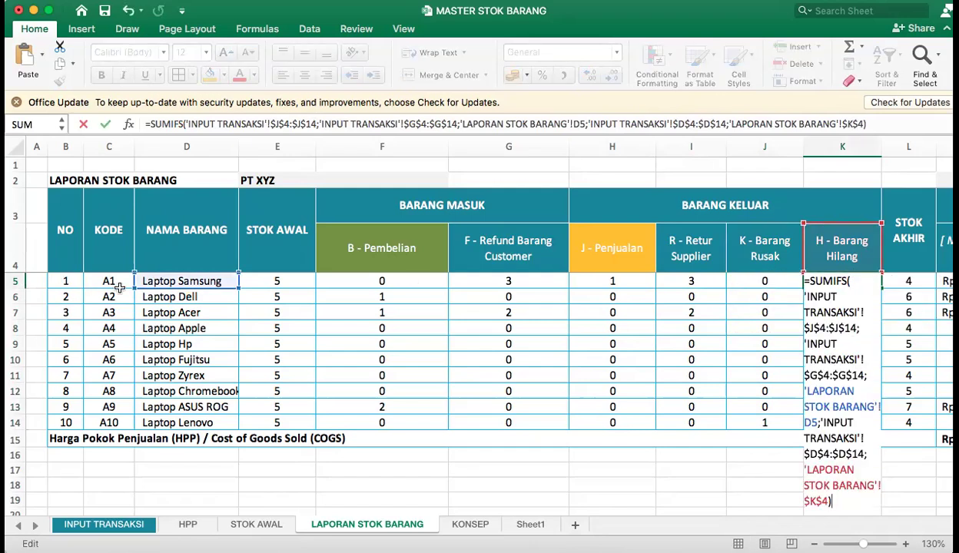
left_click_drag(140, 288, 112, 286)
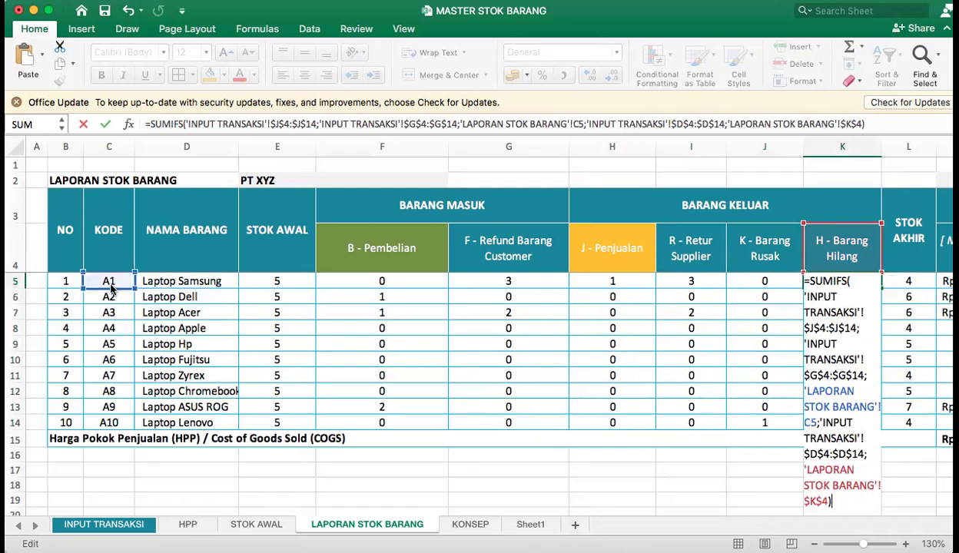
key("Return")
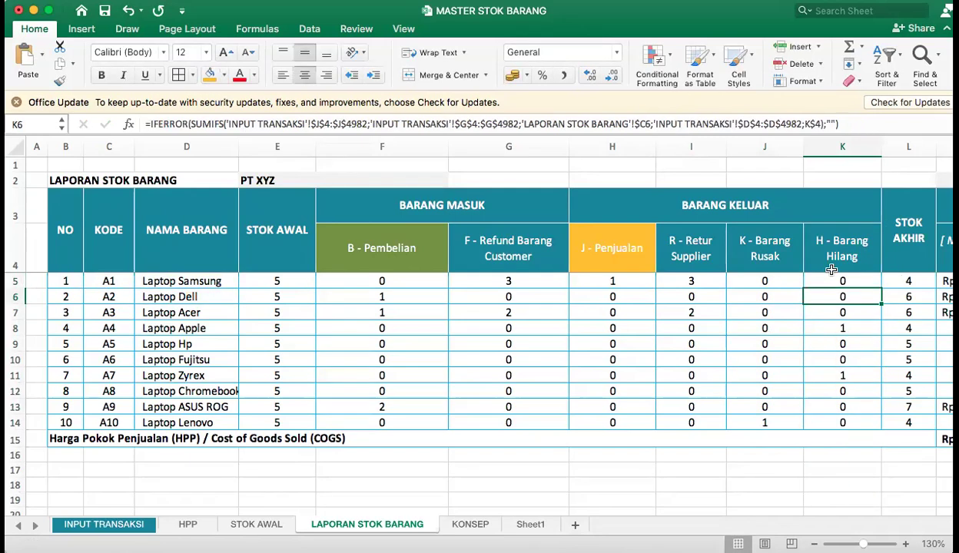
Fill the K5 formula down the H - Barang Hilang column through K14.
left_click(853, 283)
left_click_drag(881, 287, 878, 432)
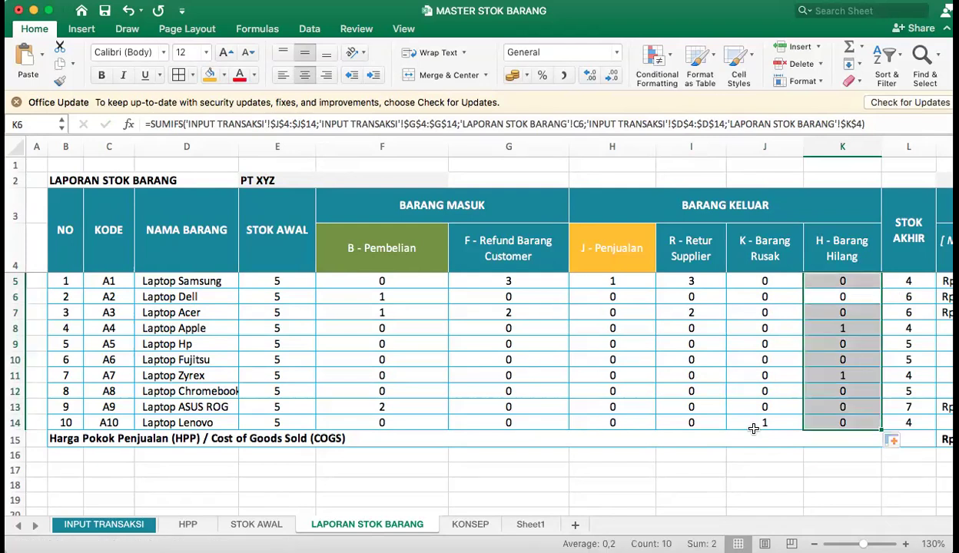
left_click(614, 465)
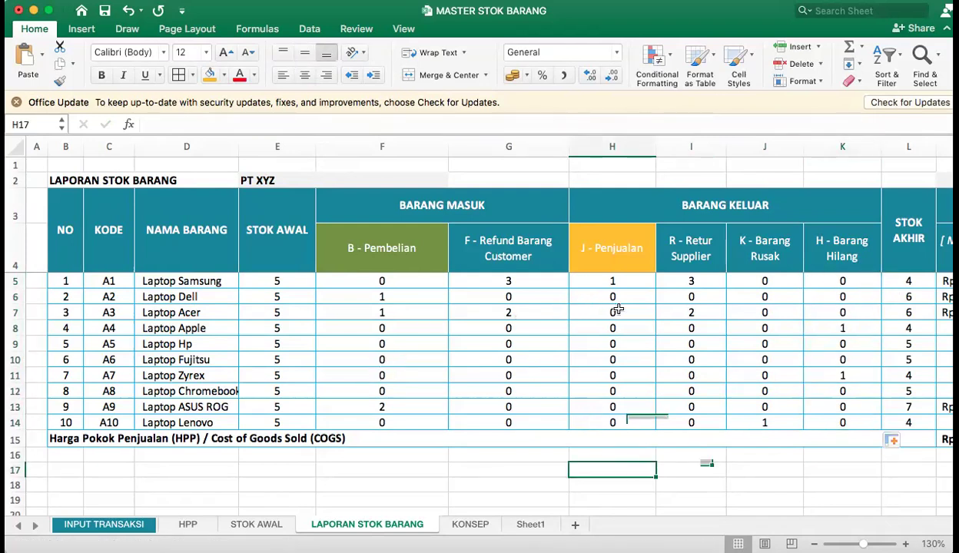
Change the 31-Jan-24 transaction in INPUT TRANSAKSI to OUT with R - Retur Supplier as its Keterangan.
left_click(697, 252)
left_click(693, 297)
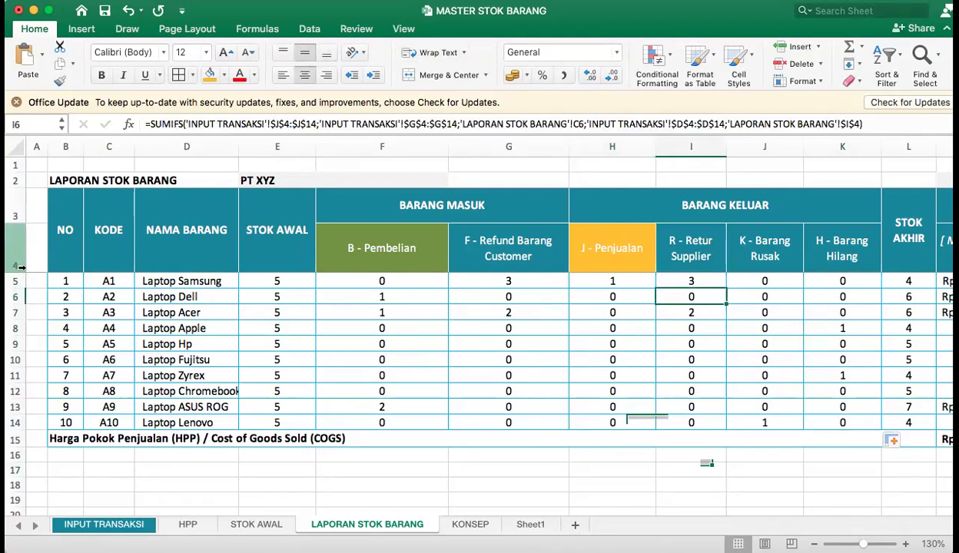
left_click_drag(55, 296, 686, 297)
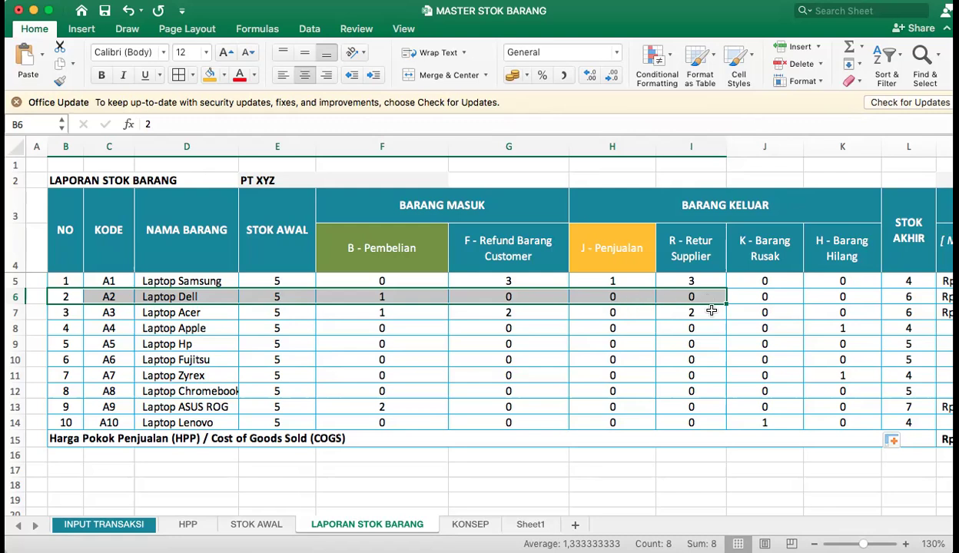
left_click(127, 523)
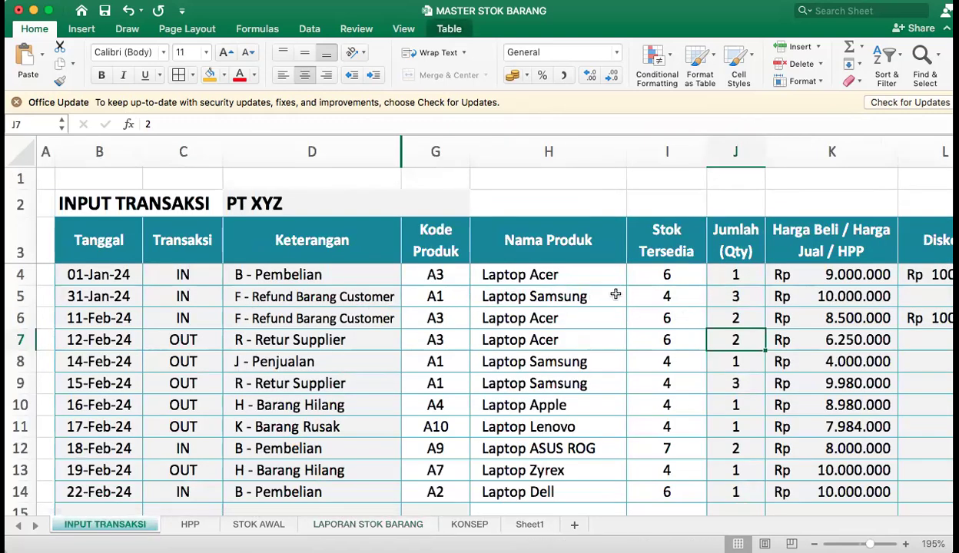
left_click(278, 296)
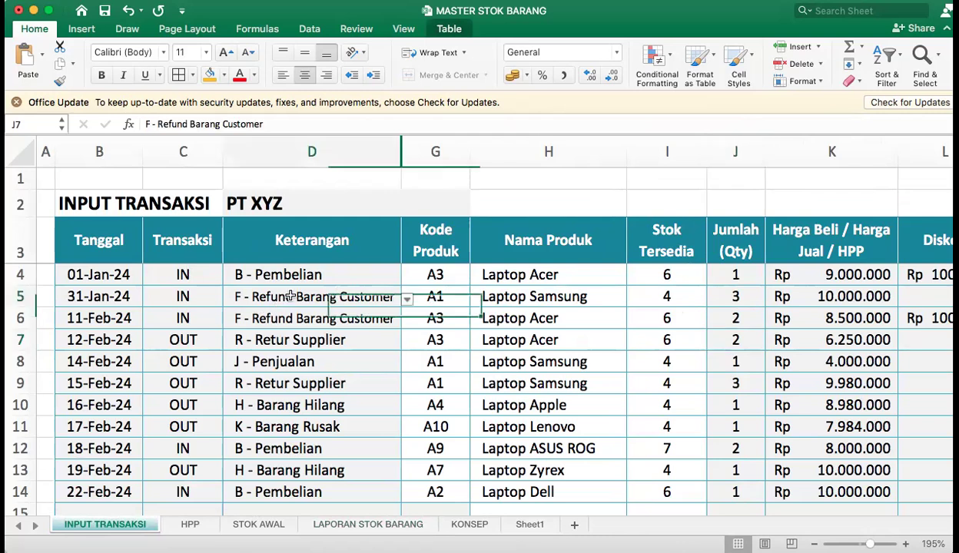
left_click(173, 295)
left_click(190, 324)
left_click(333, 296)
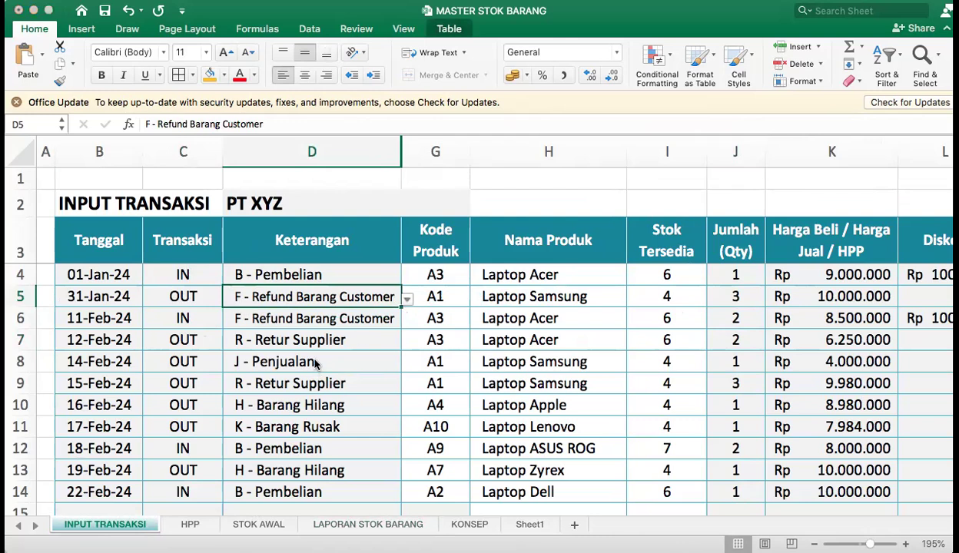
key("alt+Down")
left_click(299, 357)
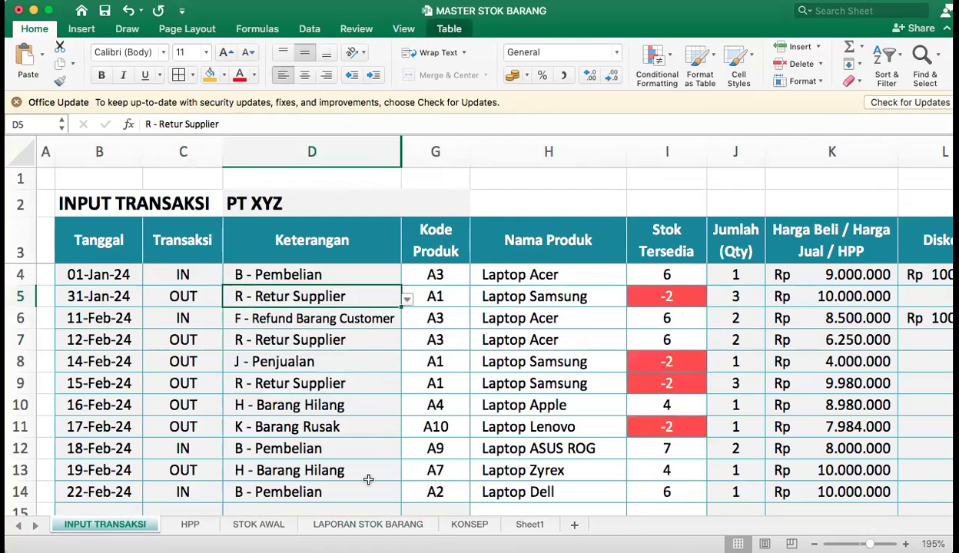
Set the 31-Jan-24 transaction's product code to A2 and its quantity to 2.
left_click(391, 525)
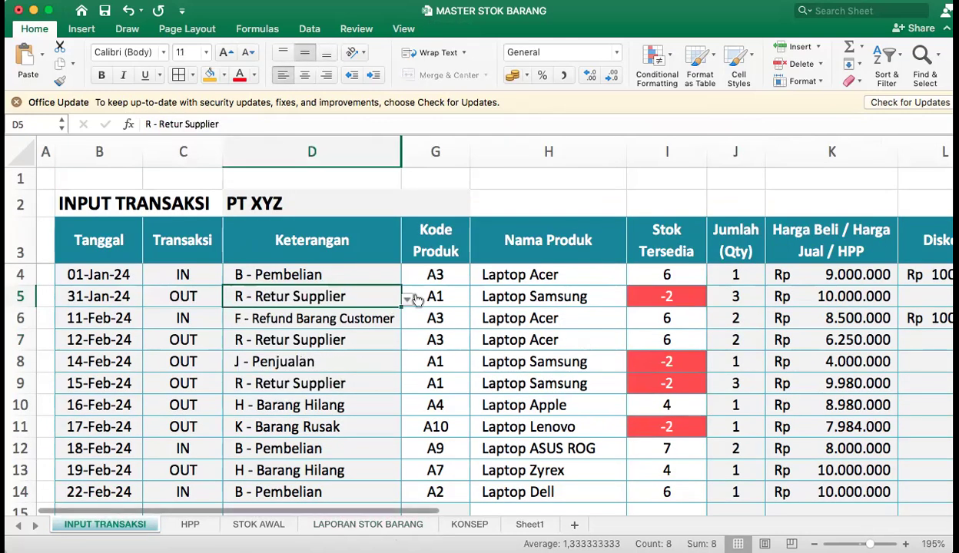
left_click(457, 300)
left_click(476, 300)
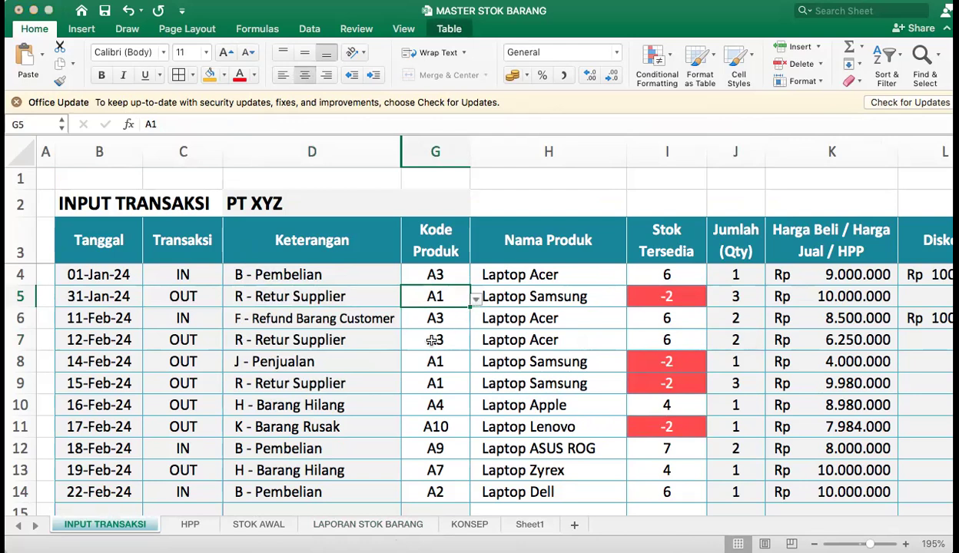
left_click(405, 321)
left_click(737, 298)
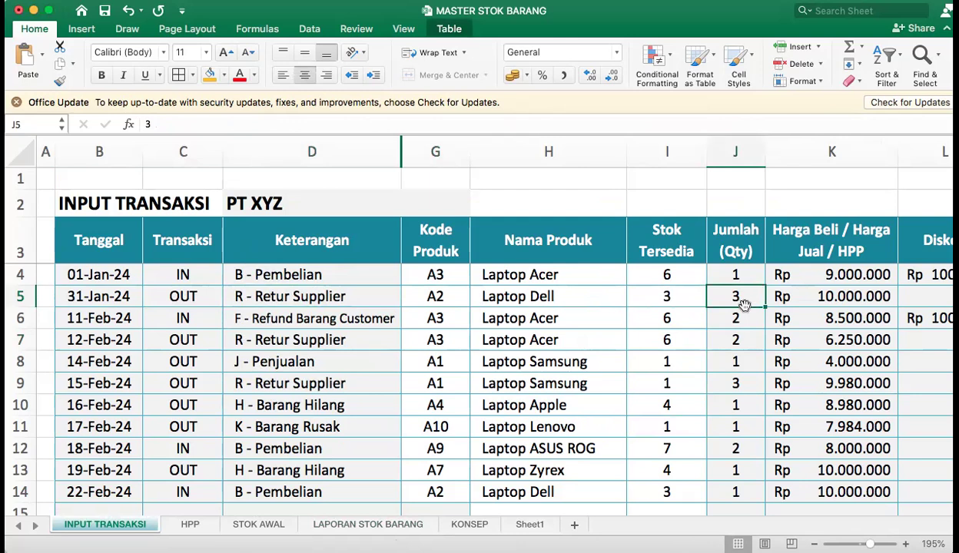
type("2")
key("Return")
type("2")
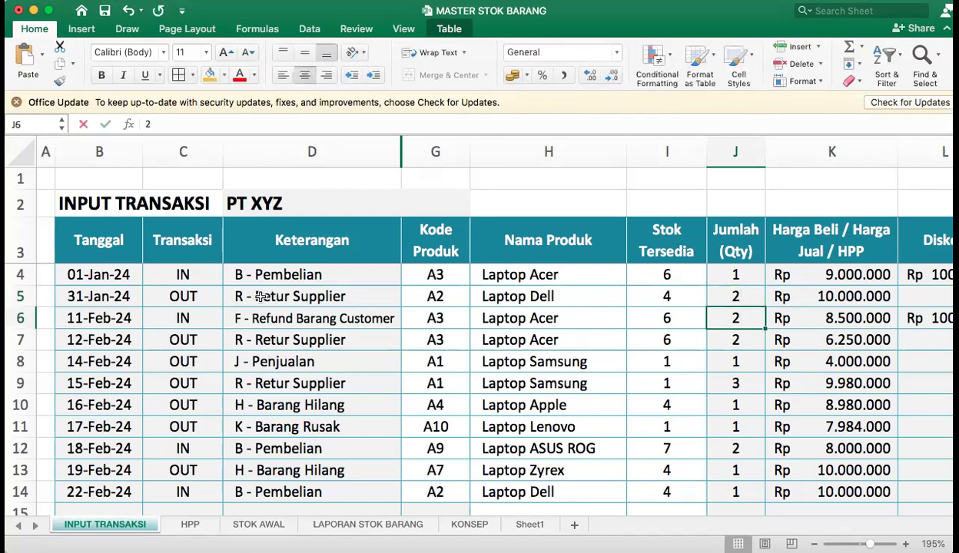
Compare the 31-Jan-24 supplier return with Laptop Dell's R - Retur Supplier cell in LAPORAN STOK BARANG.
left_click(184, 299)
left_click(274, 294)
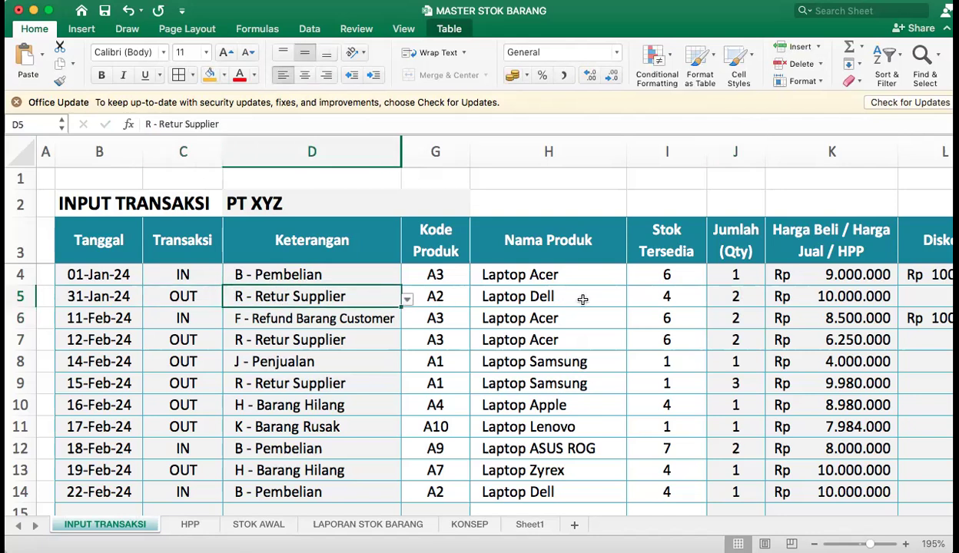
left_click(718, 296)
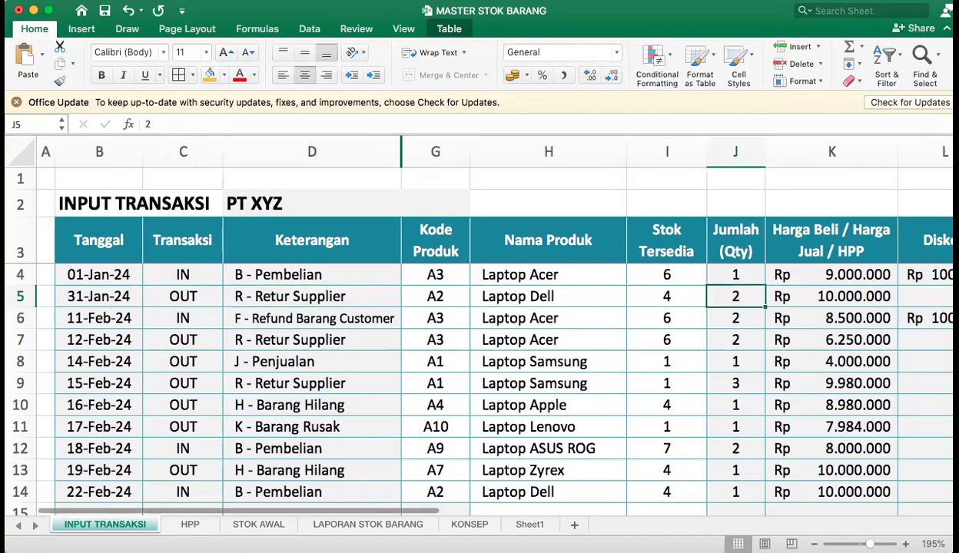
left_click(384, 524)
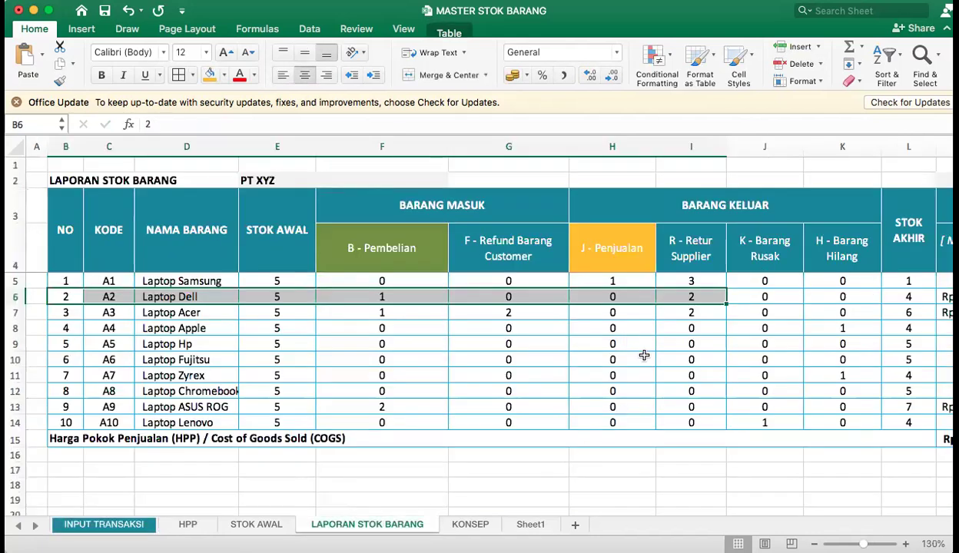
left_click(705, 298)
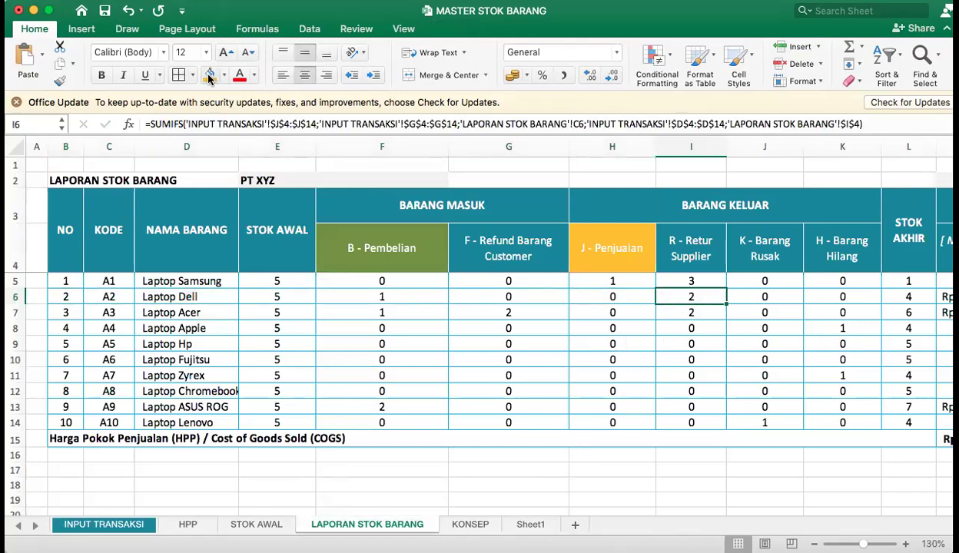
Fill Laptop Dell's R - Retur Supplier cell and Laptop Acer's H - Barang Hilang cell with orange.
left_click(209, 75)
left_click(843, 310)
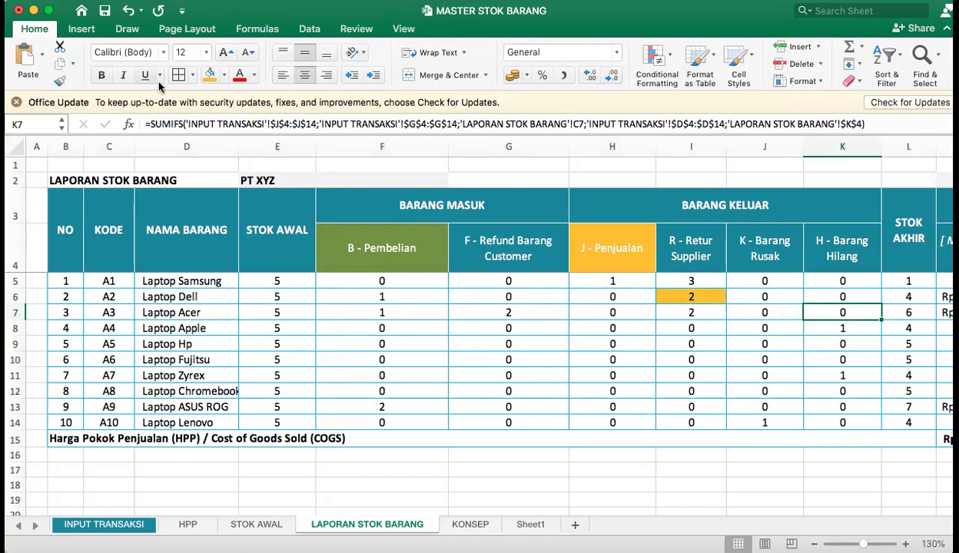
left_click(210, 74)
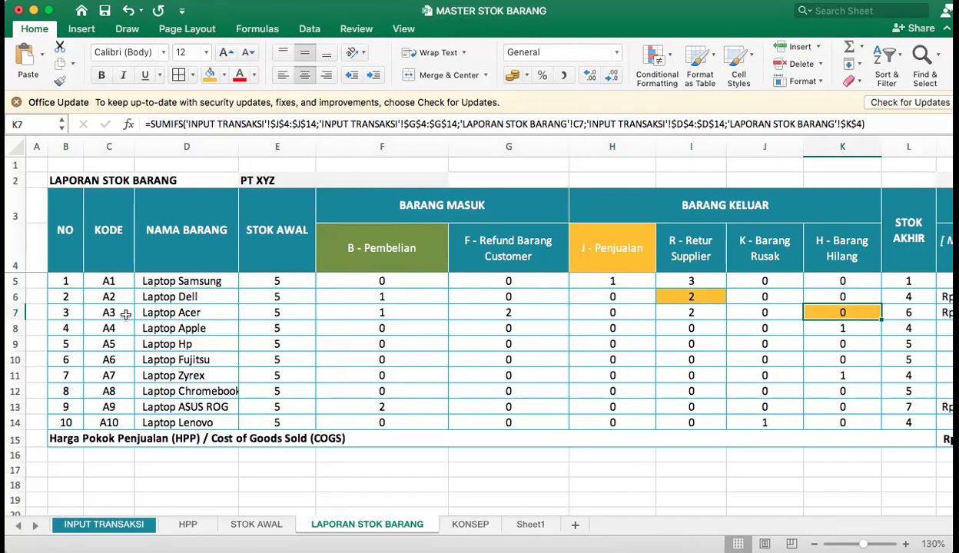
Change the 11-Feb-24 transaction in INPUT TRANSAKSI to OUT with H - Barang Hilang as its Keterangan.
left_click(150, 522)
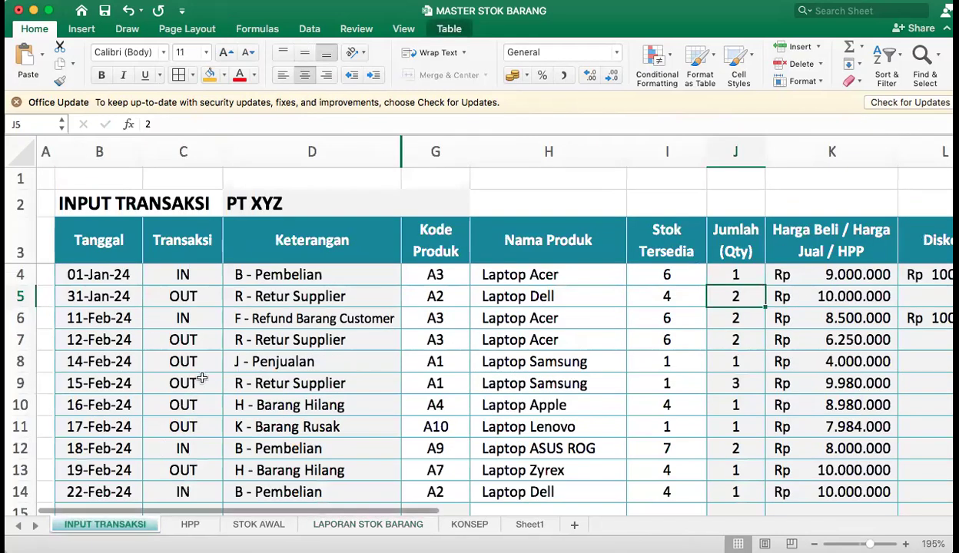
left_click(187, 317)
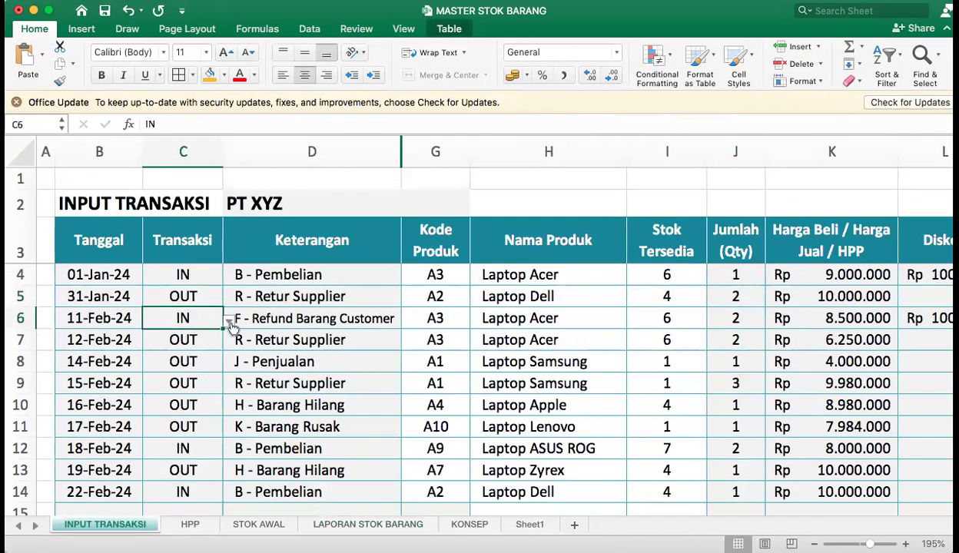
left_click(160, 352)
left_click(290, 317)
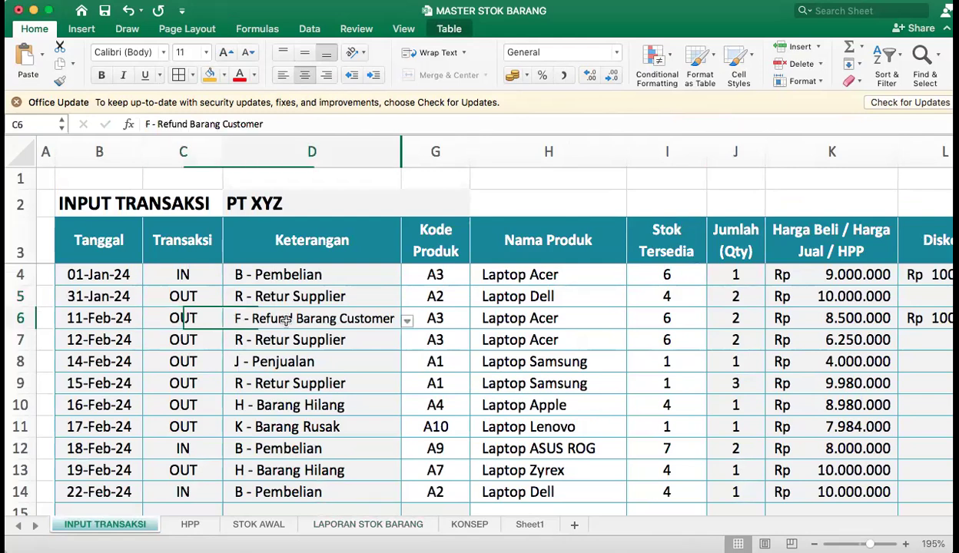
key("alt+Down")
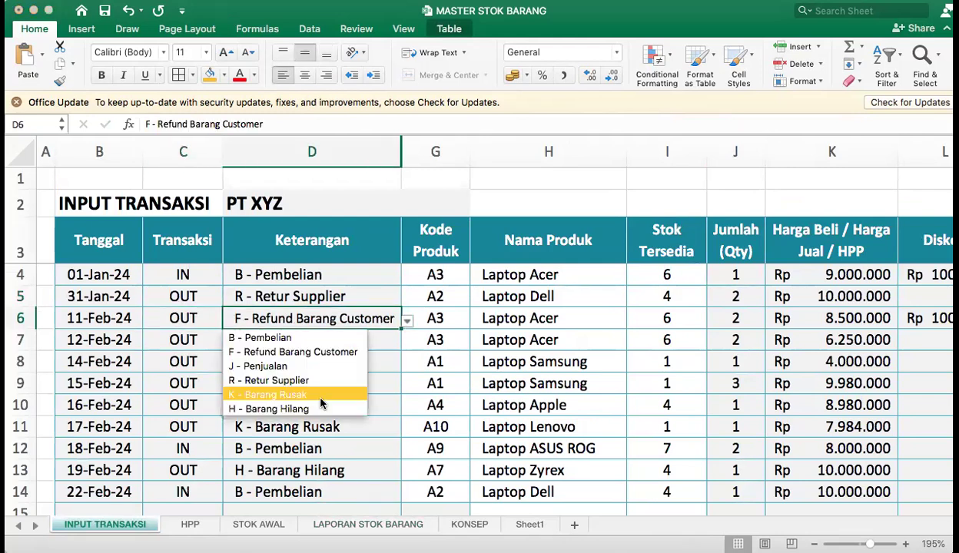
left_click(304, 405)
Keep product code A3 for the 11-Feb-24 transaction and set its quantity to 1.
left_click(453, 320)
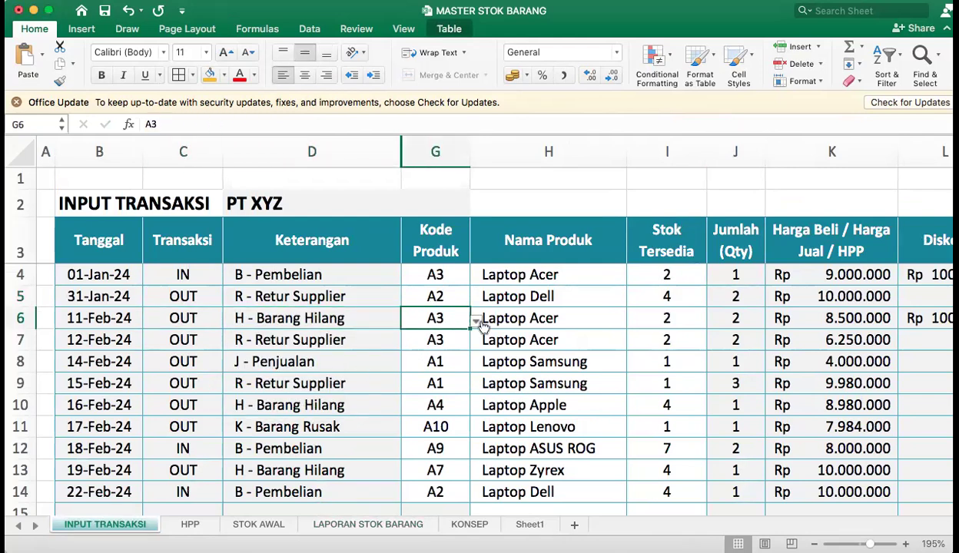
left_click(481, 321)
left_click(745, 318)
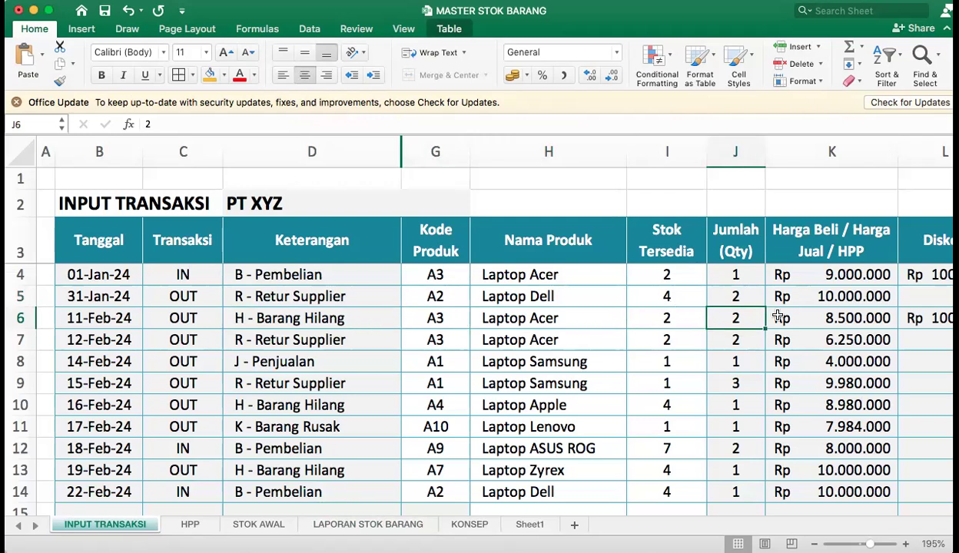
type("1")
key("Return")
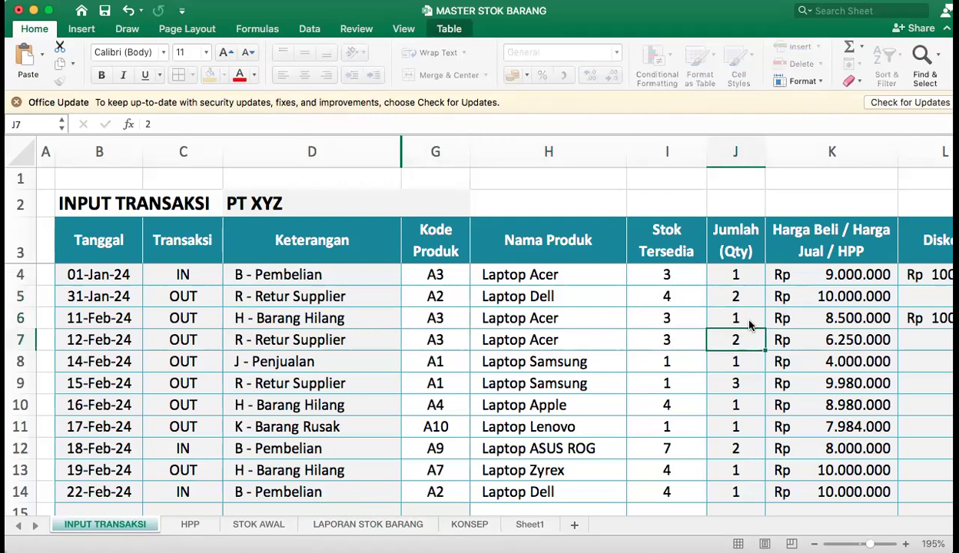
left_click(743, 318)
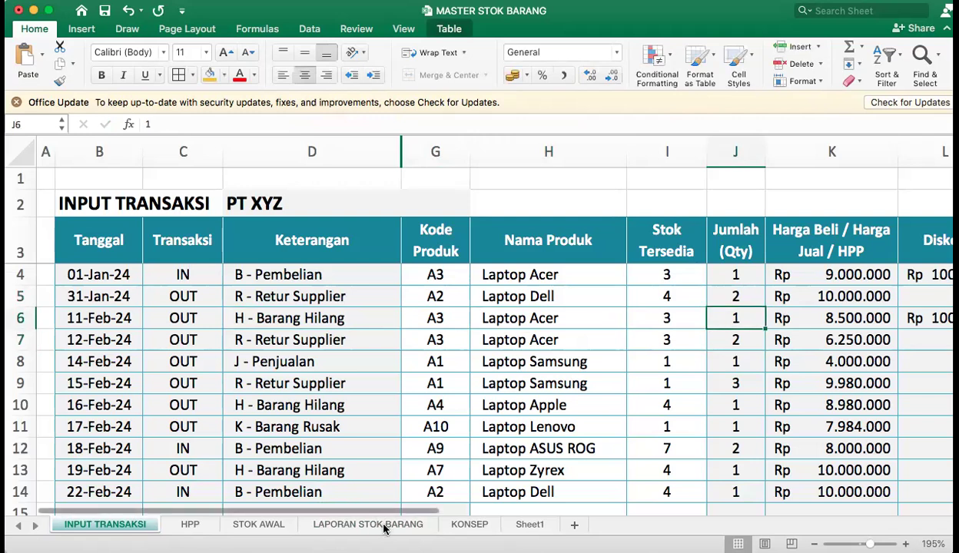
Narrow the B - Pembelian and F - Refund Barang Customer columns in LAPORAN STOK BARANG.
left_click(384, 525)
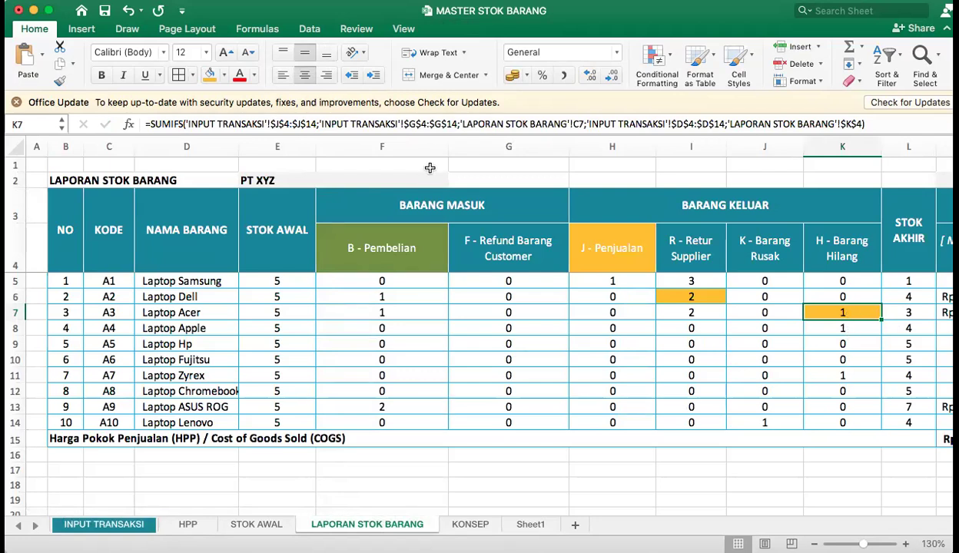
left_click_drag(448, 146, 399, 156)
left_click_drag(516, 149, 468, 186)
Review the product codes and the Barang Masuk and Barang Keluar column headers that serve as the SUMIFS criteria.
left_click(364, 256)
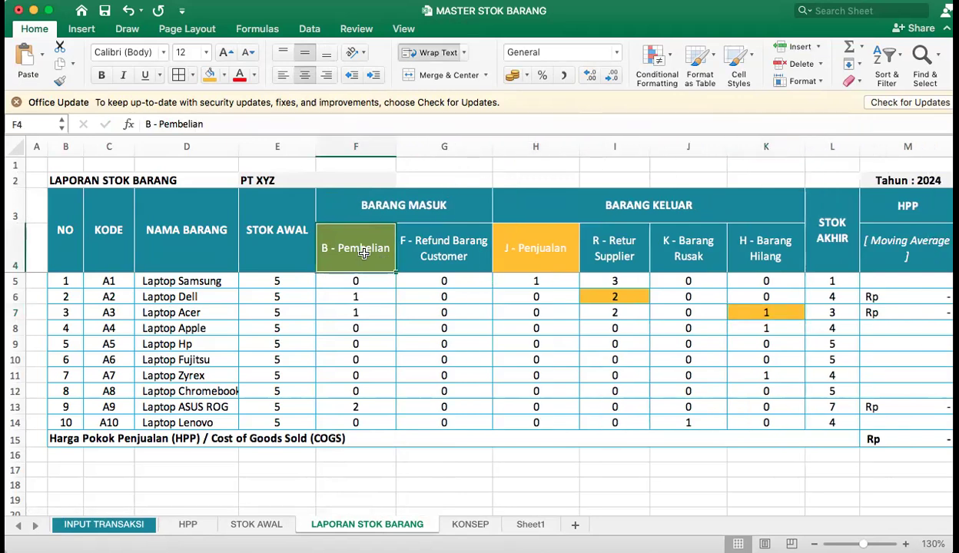
left_click(444, 245)
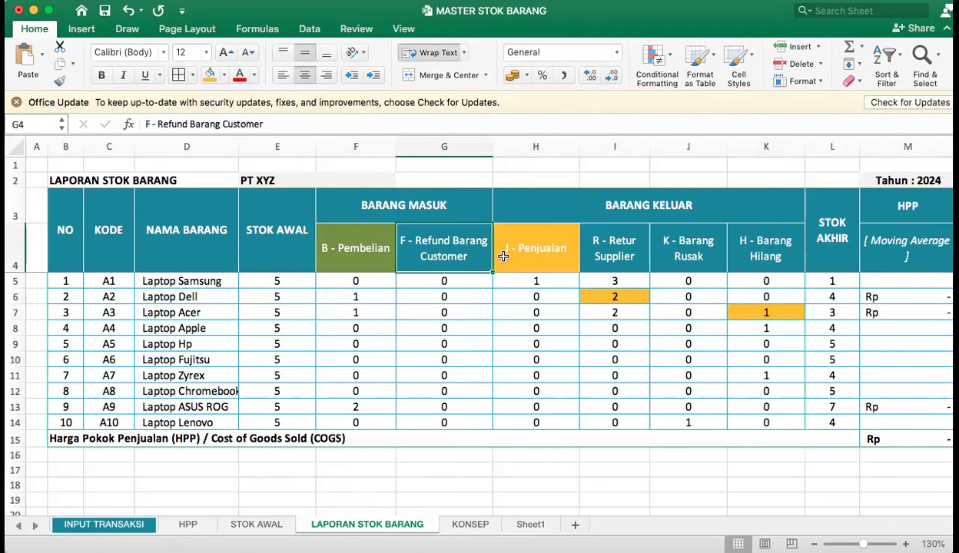
left_click(533, 248)
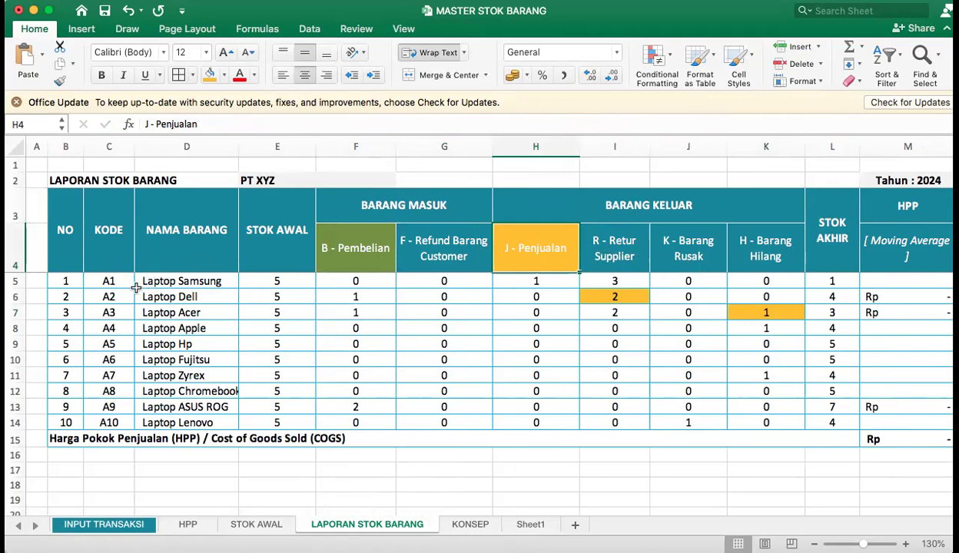
left_click_drag(115, 280, 110, 414)
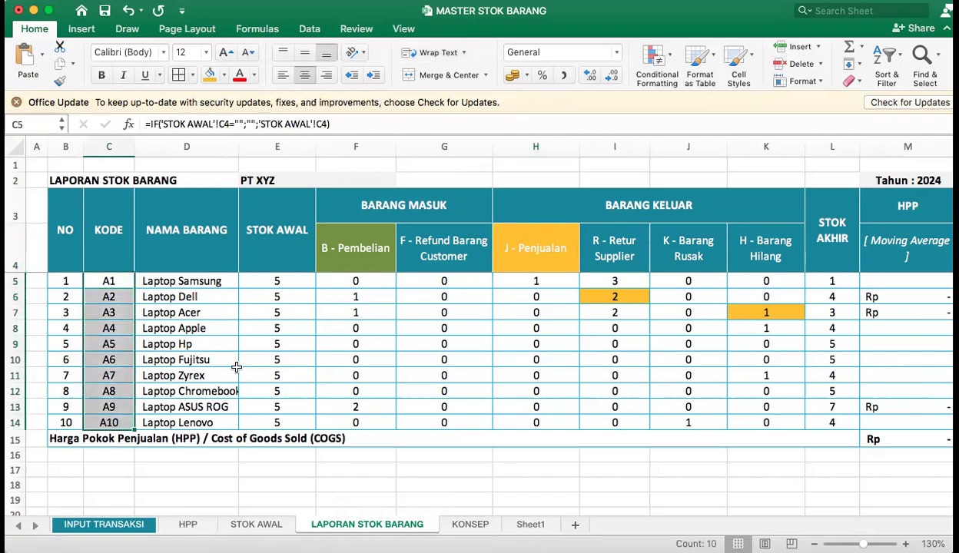
left_click_drag(350, 244, 477, 242)
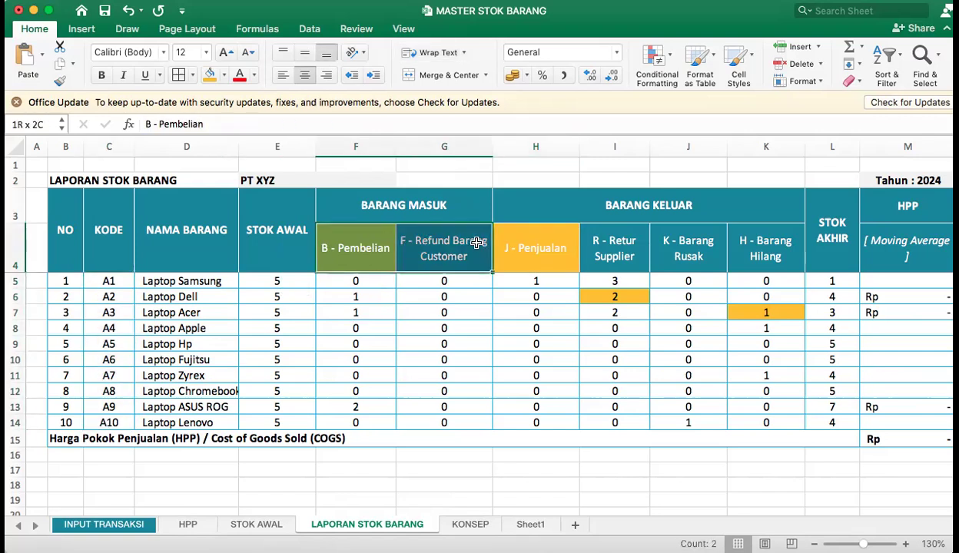
left_click_drag(380, 251, 759, 240)
left_click(759, 242)
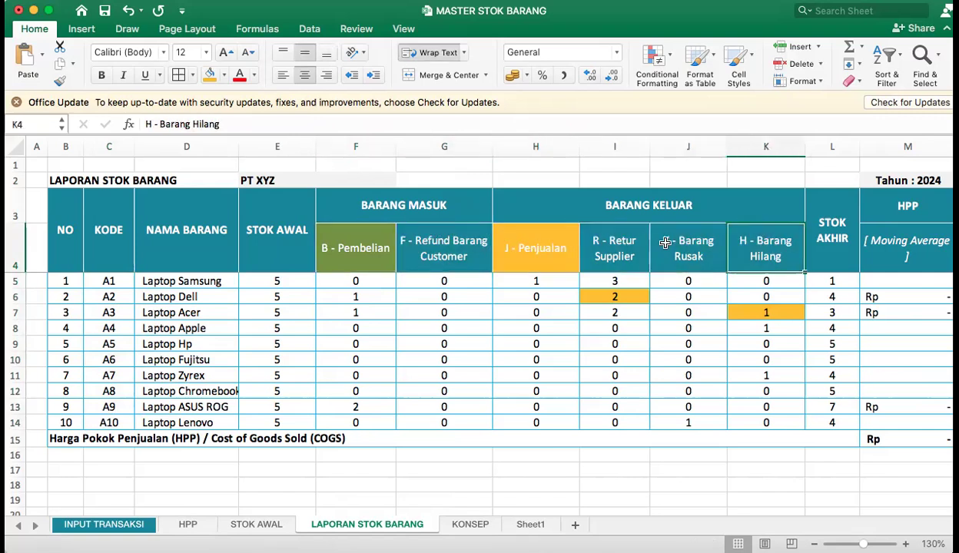
Inspect the SUMIFS formulas in I6, G9 and K13 for their product code and column header references.
double_click(622, 296)
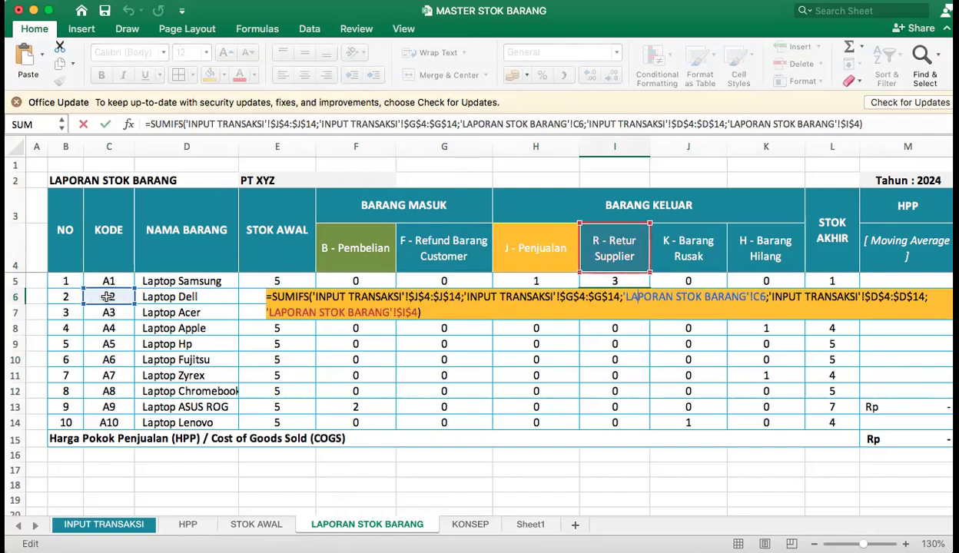
key("Return")
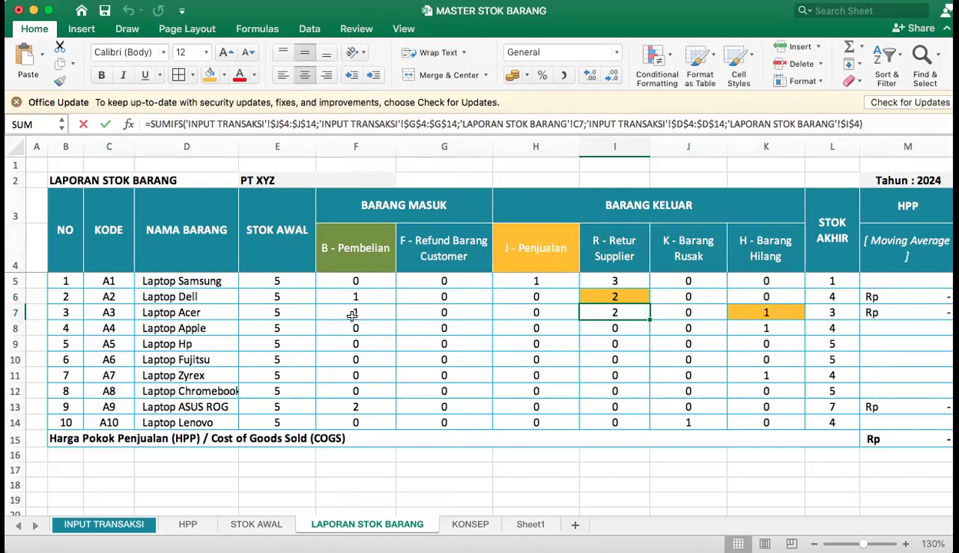
double_click(451, 350)
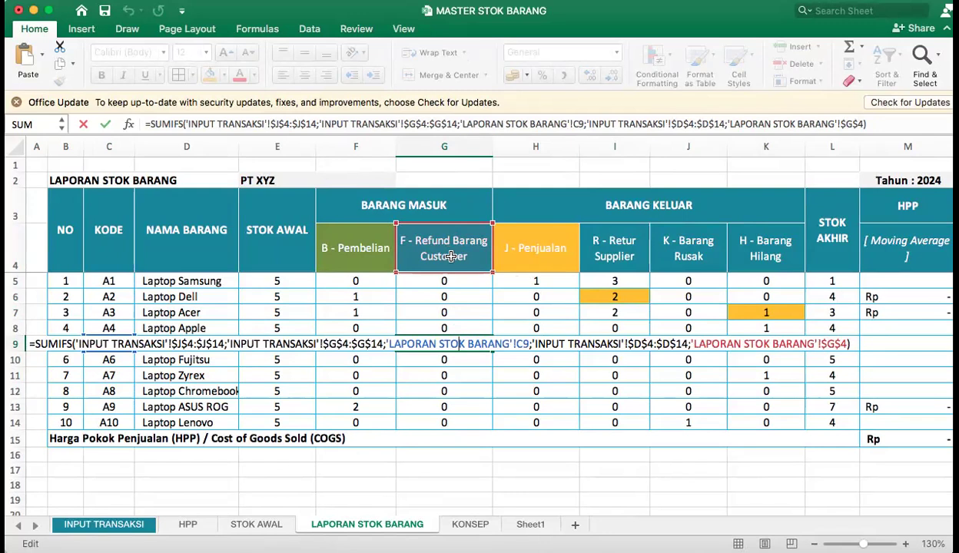
key("Return")
left_click(768, 406)
key("super+Up")
left_click(769, 407)
double_click(768, 407)
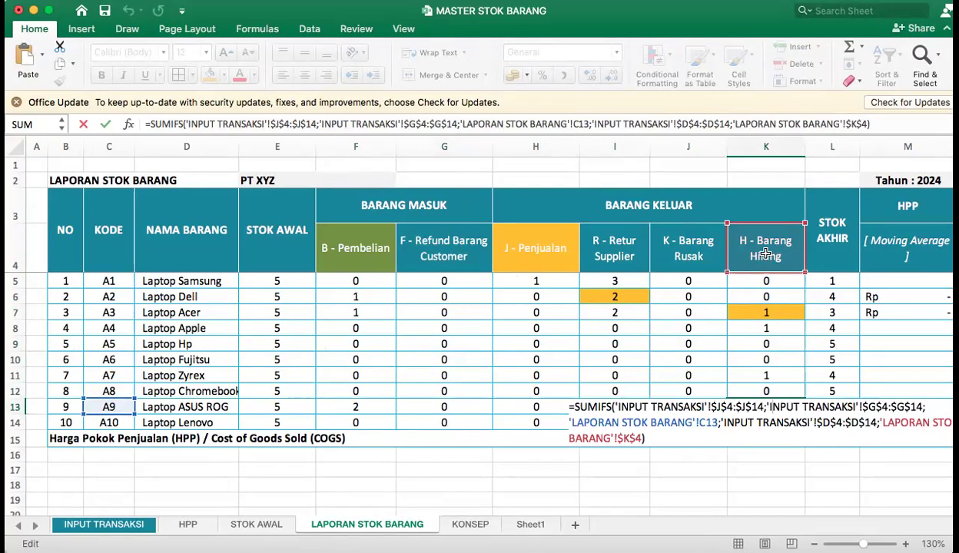
key("Return")
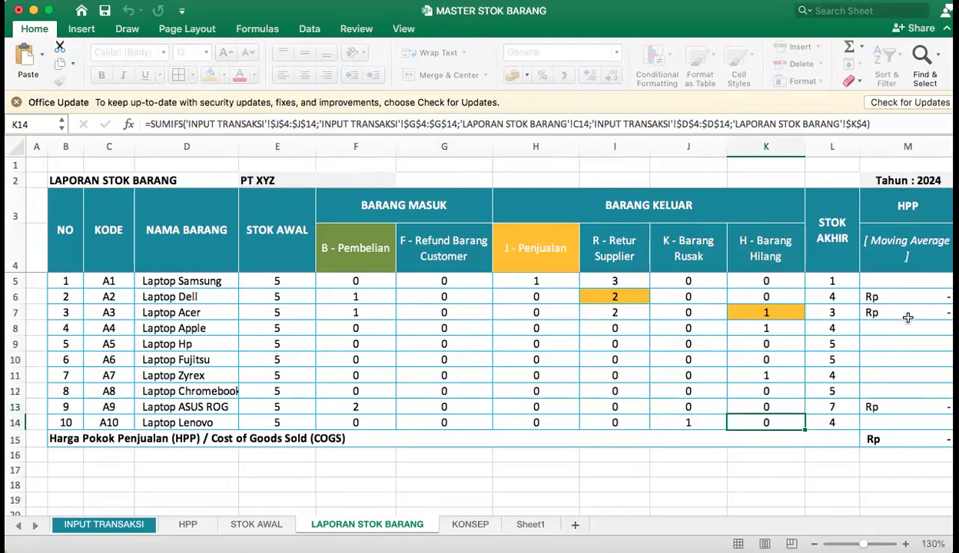
Examine Laptop Acer's HPP formula and the COGS row, and look through the KONSEP, Sheet1 and INPUT TRANSAKSI sheets.
left_click(885, 309)
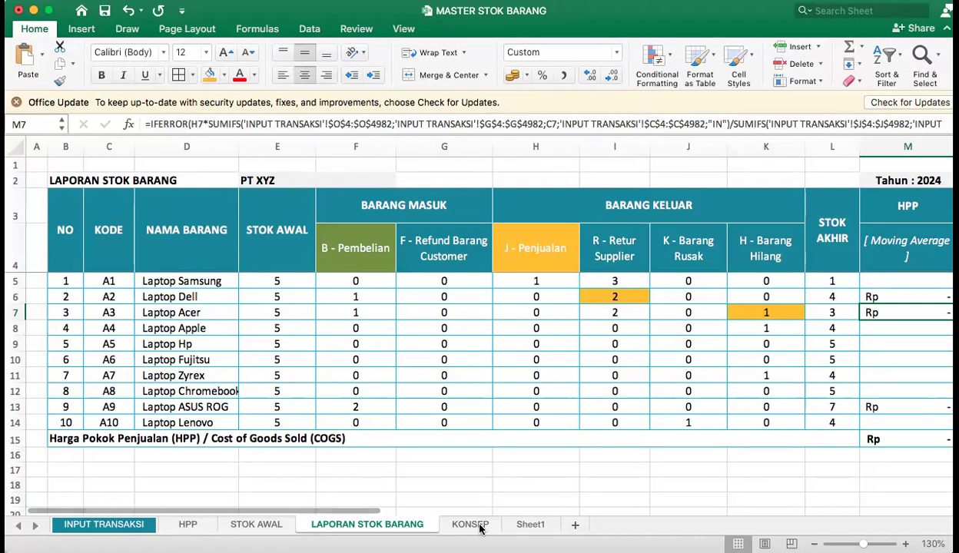
left_click(722, 469)
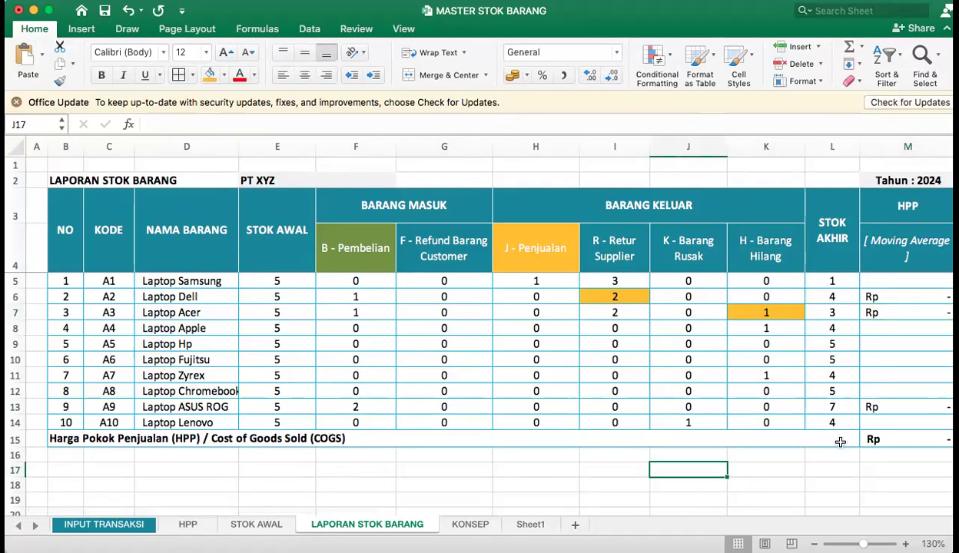
left_click_drag(765, 455, 65, 439)
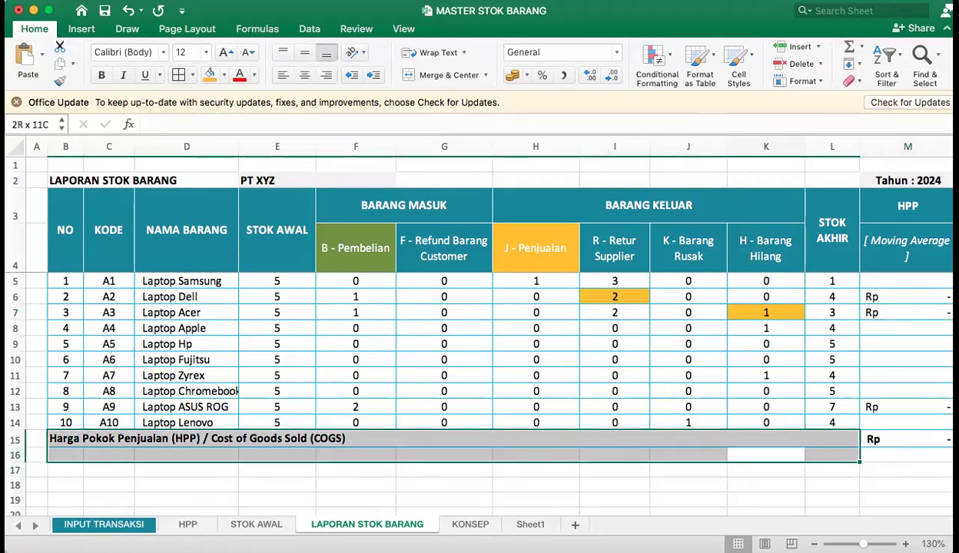
left_click(455, 522)
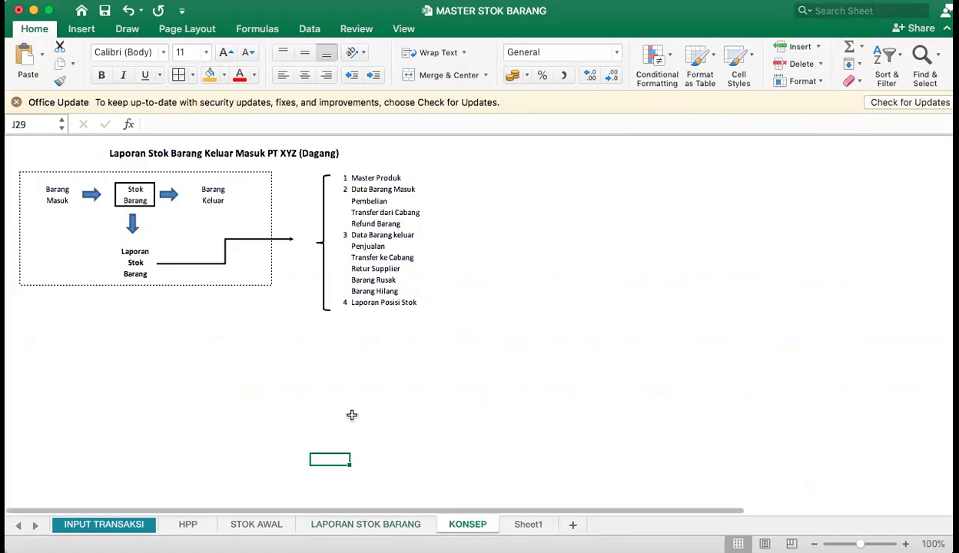
left_click(528, 524)
left_click(730, 256)
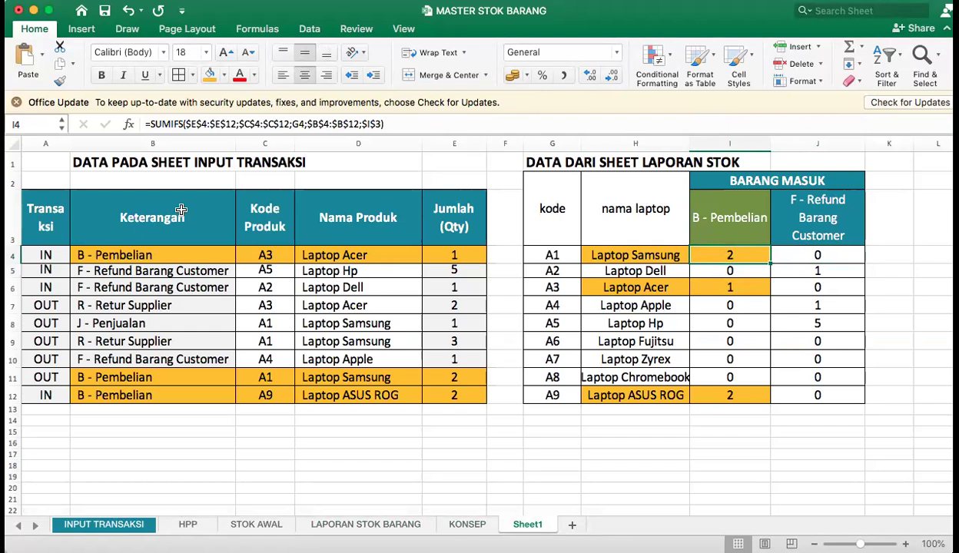
left_click(127, 524)
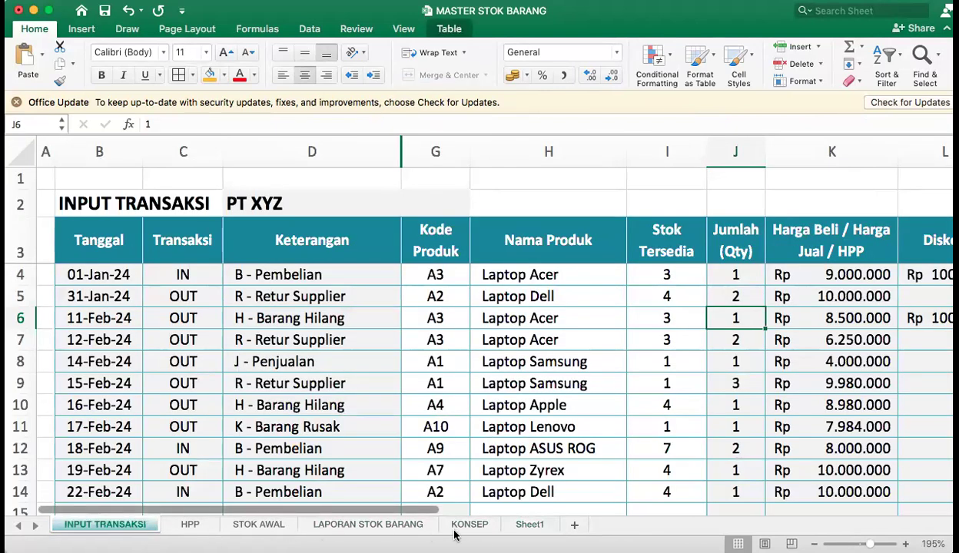
left_click(485, 526)
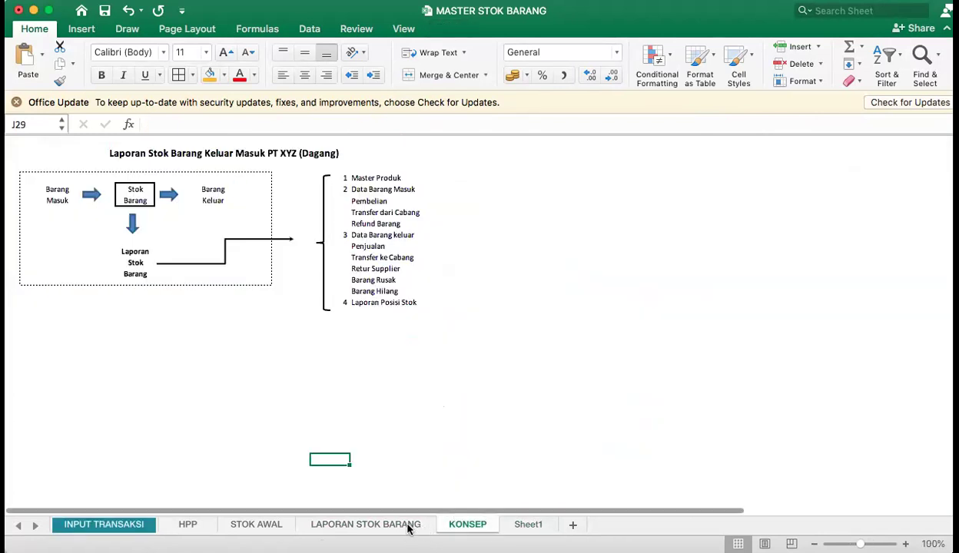
left_click(432, 523)
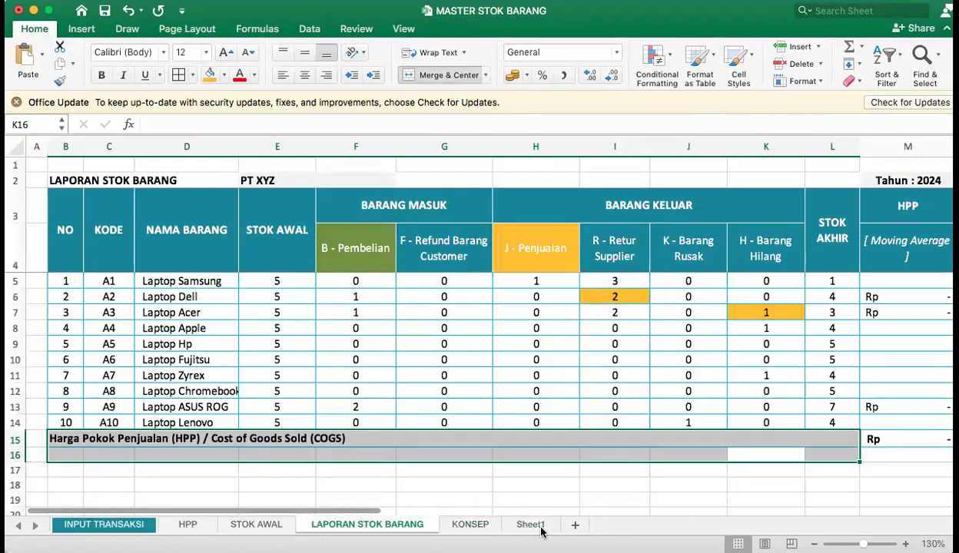
Rename the Sheet1 worksheet as KONSEP RUMUS.
left_click(531, 525)
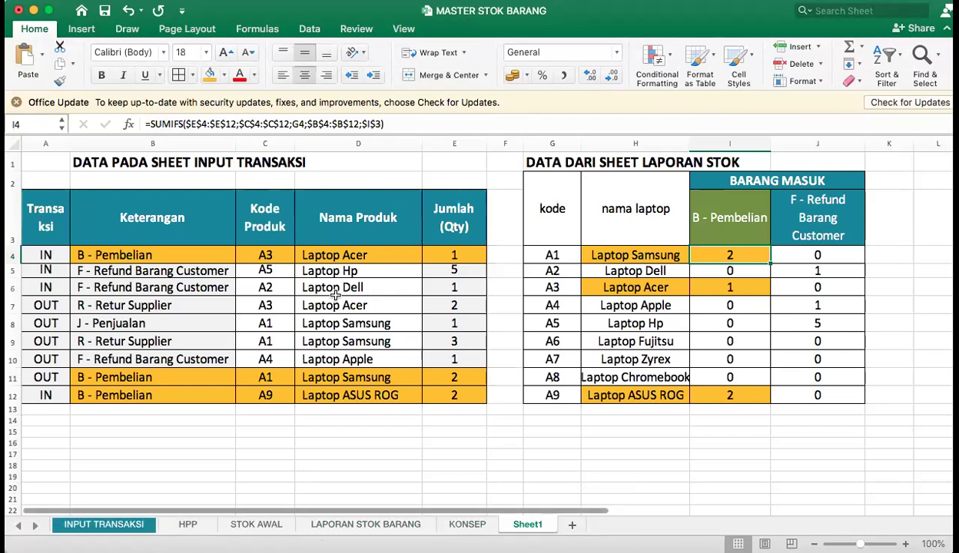
left_click(670, 256)
left_click(734, 253)
left_click(793, 251)
double_click(528, 524)
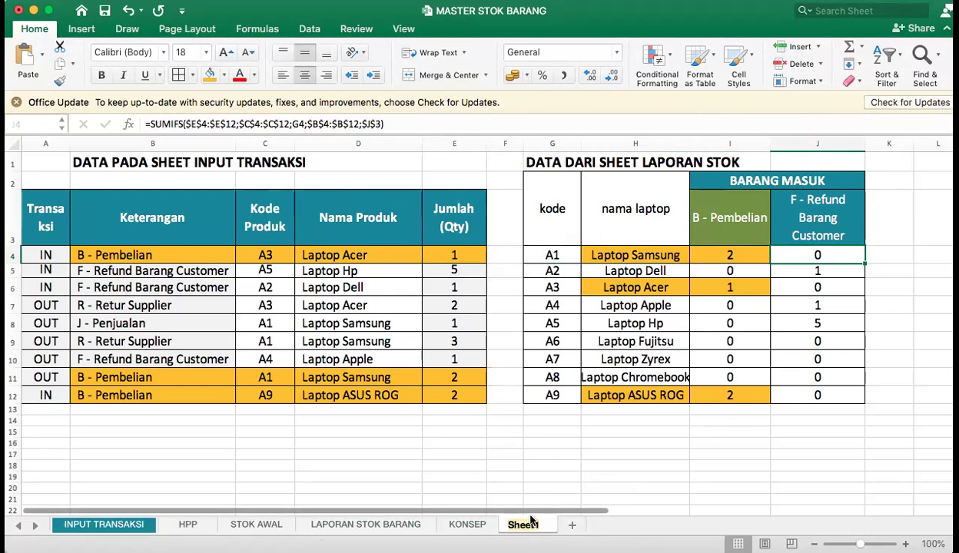
type("KON")
type("SEP RUSUM")
key("BackSpace")
key("BackSpace")
key("BackSpace")
type("MUS")
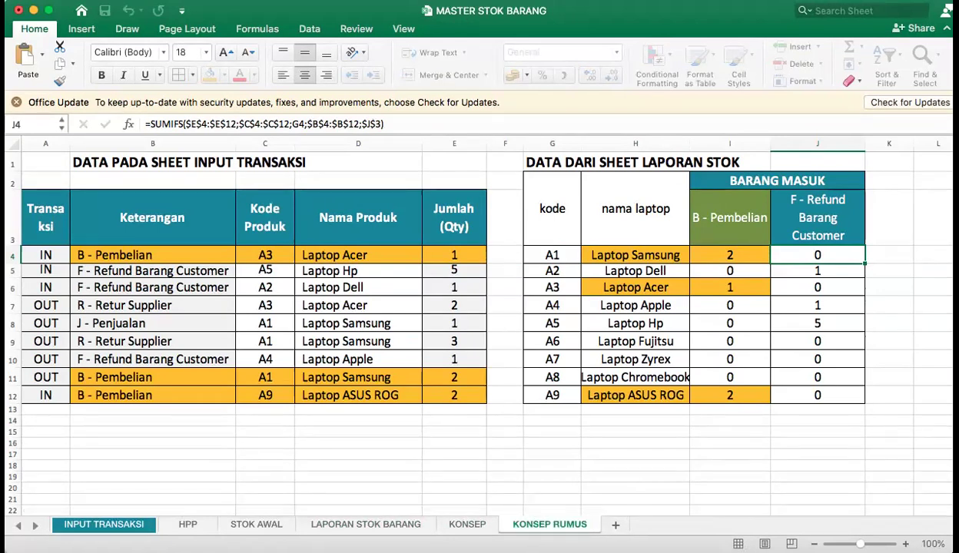
key("Return")
left_click(667, 248)
left_click(751, 243)
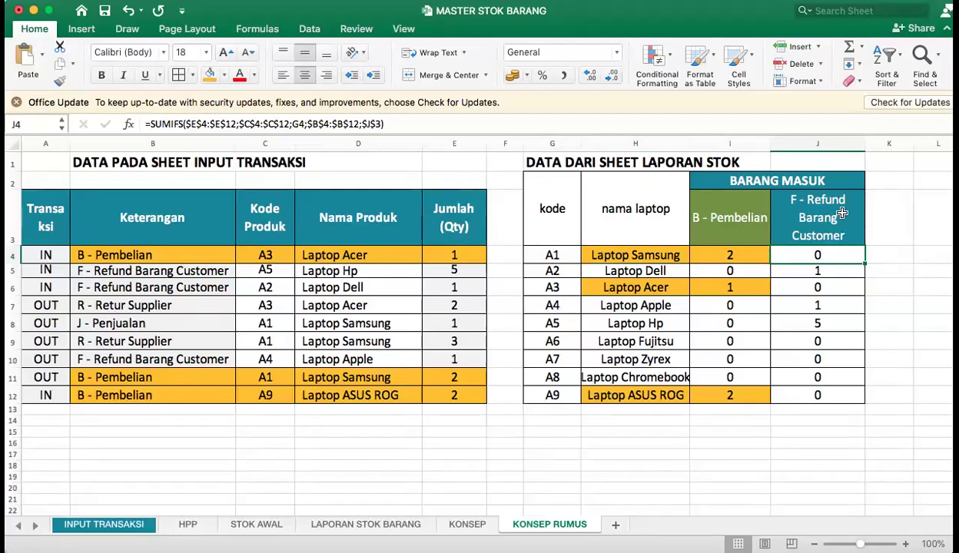
left_click(593, 165)
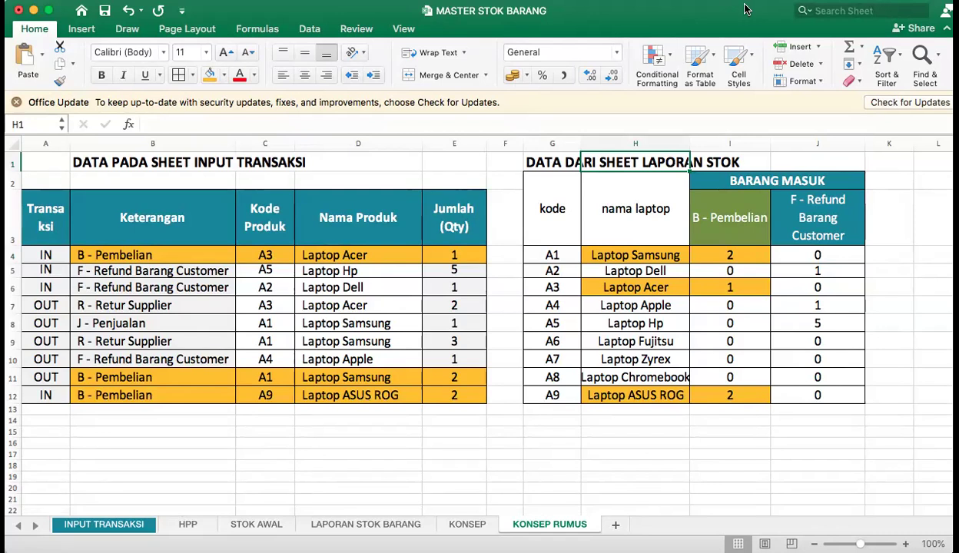
Open the INPUT TRANSAKSI sheet and inspect the Nama Produk column's header and lookup formula in H8.
left_click(649, 304)
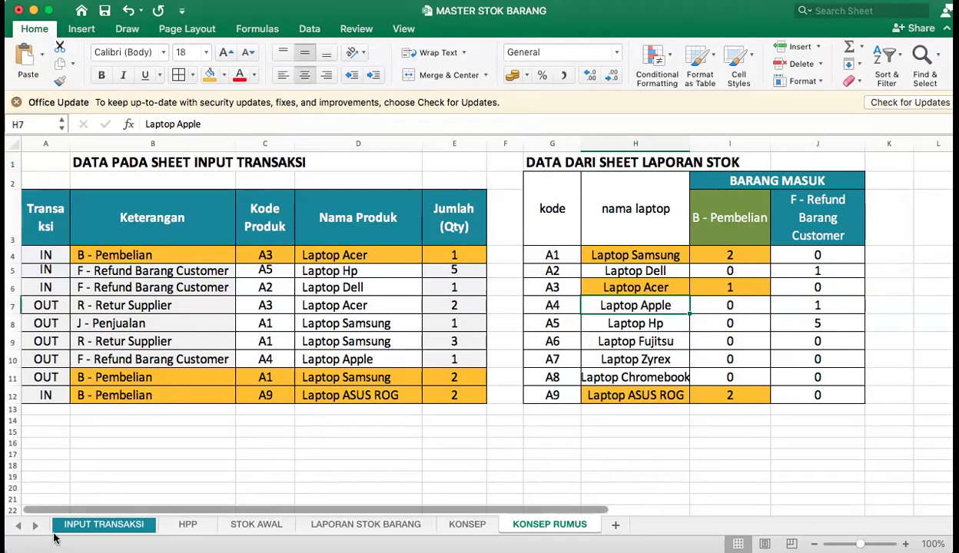
left_click(83, 524)
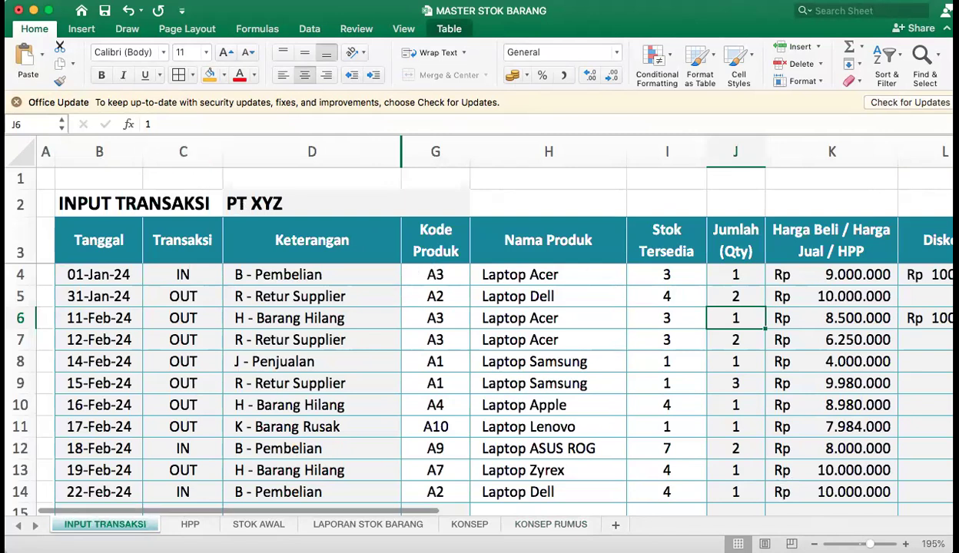
scroll(478, 324, "down", 3)
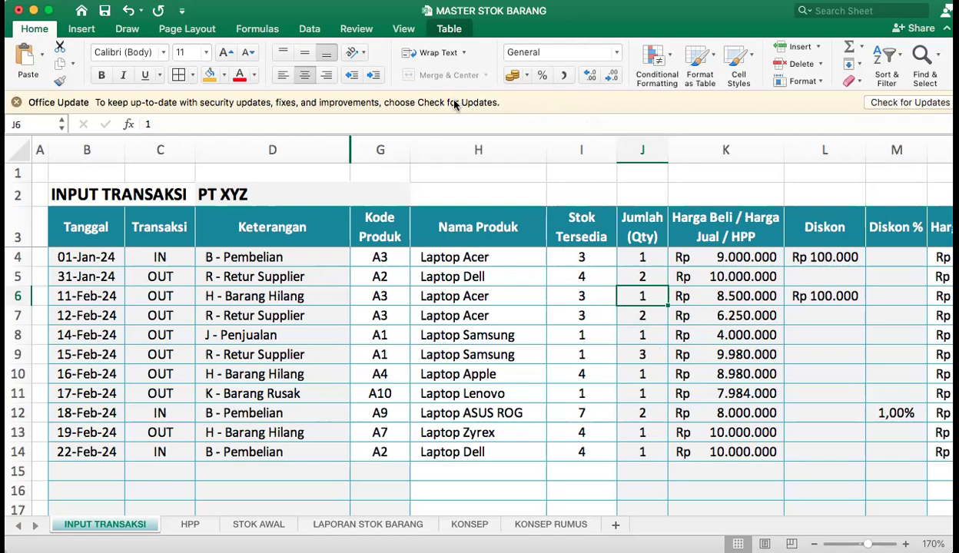
left_click(487, 254)
left_click(495, 228)
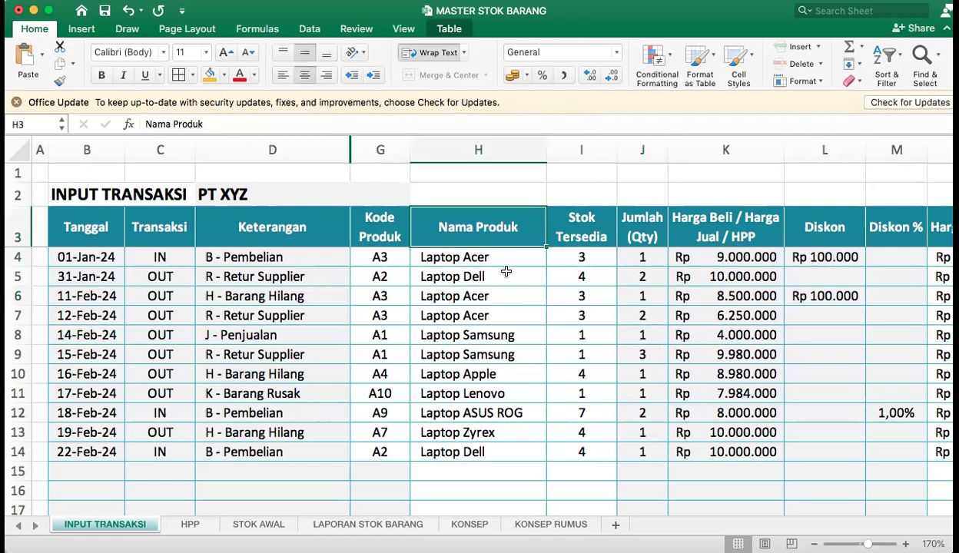
left_click(440, 321)
left_click(494, 336)
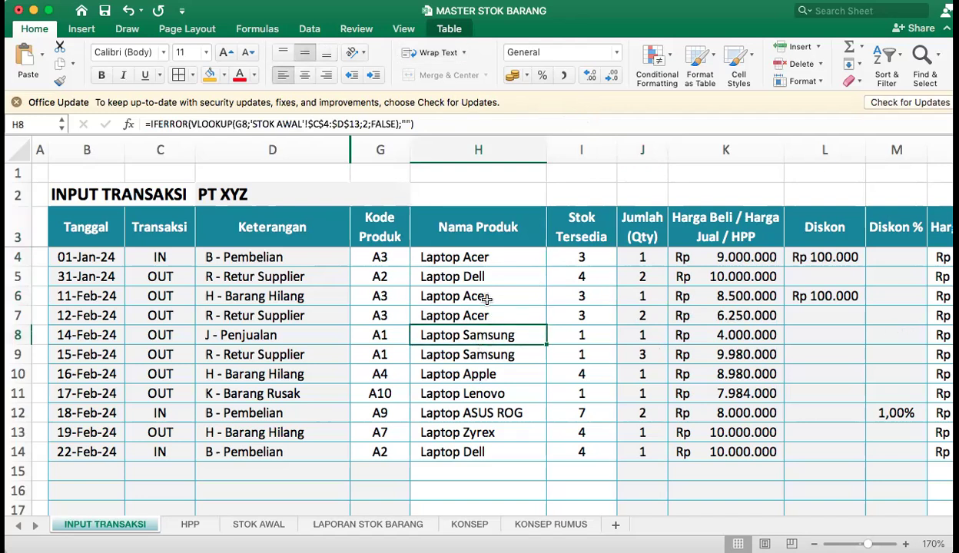
Review the Kode Produk, Nama Produk, Keterangan, Tanggal and Diskon column headers of the transaction table.
left_click(378, 223)
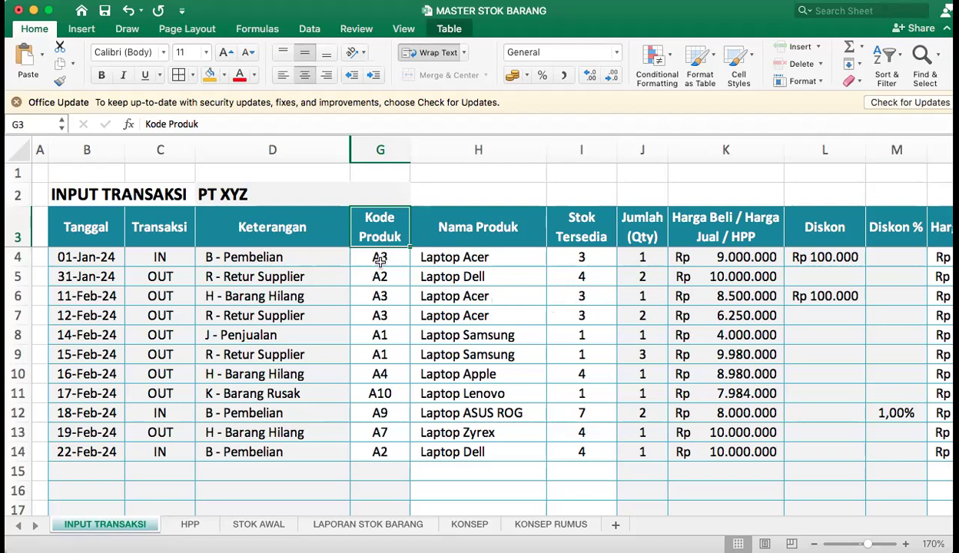
left_click(460, 228)
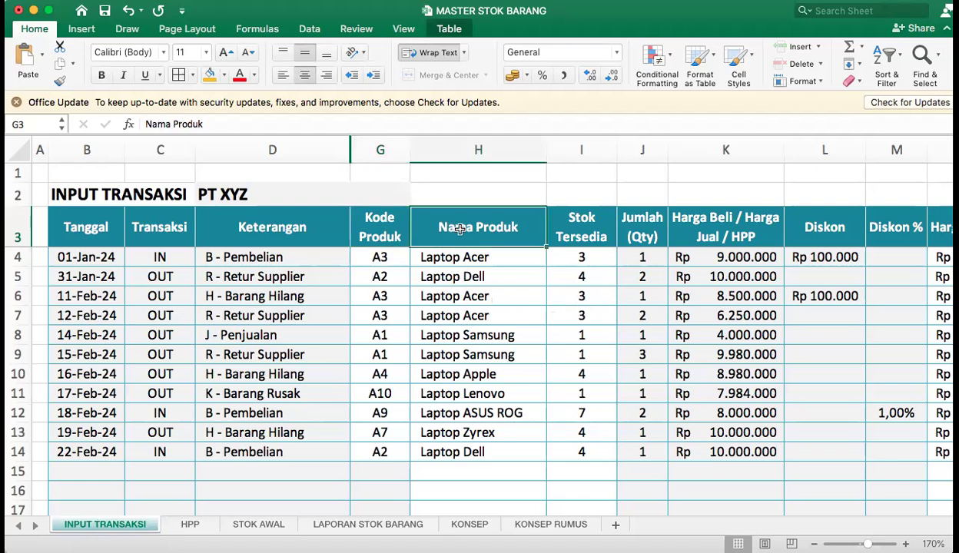
left_click(378, 224)
left_click(326, 231)
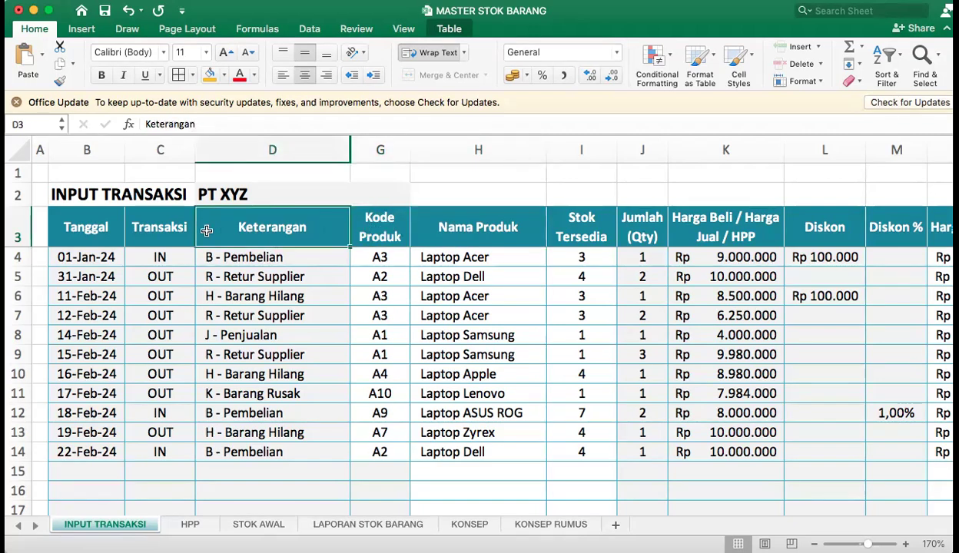
left_click(82, 233)
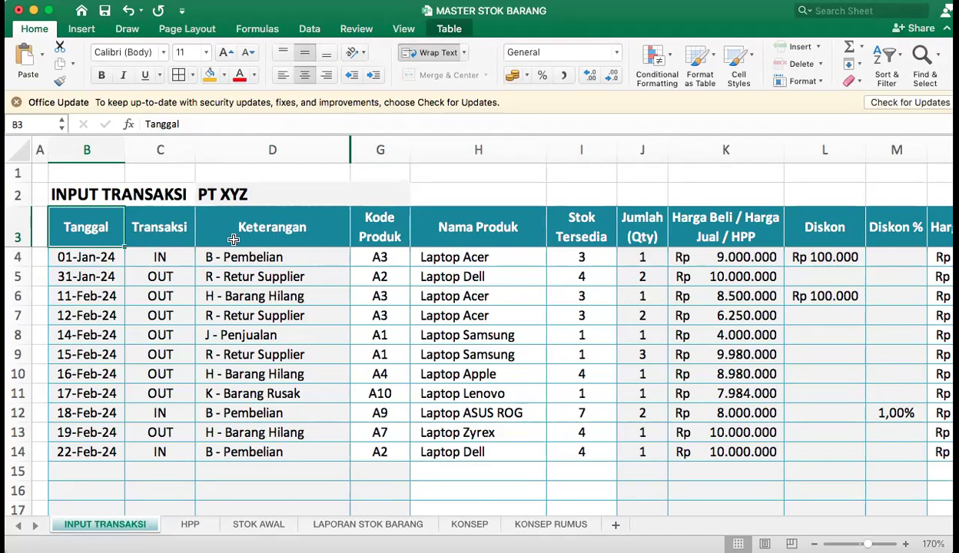
left_click(820, 222)
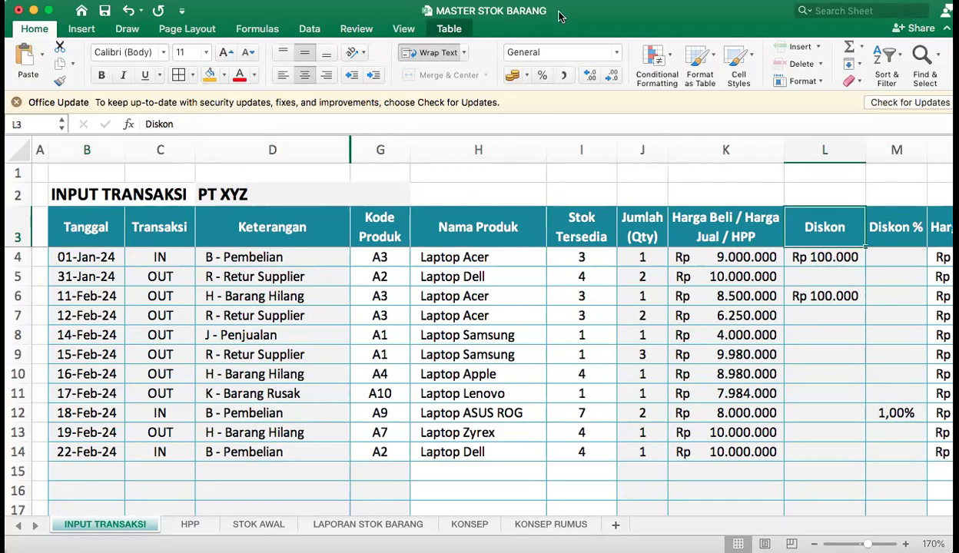
Examine the Nama Produk lookup formulas and the Keterangan, price and Kode Produk entries in the transaction rows.
left_click(430, 374)
left_click(516, 332)
left_click(446, 257)
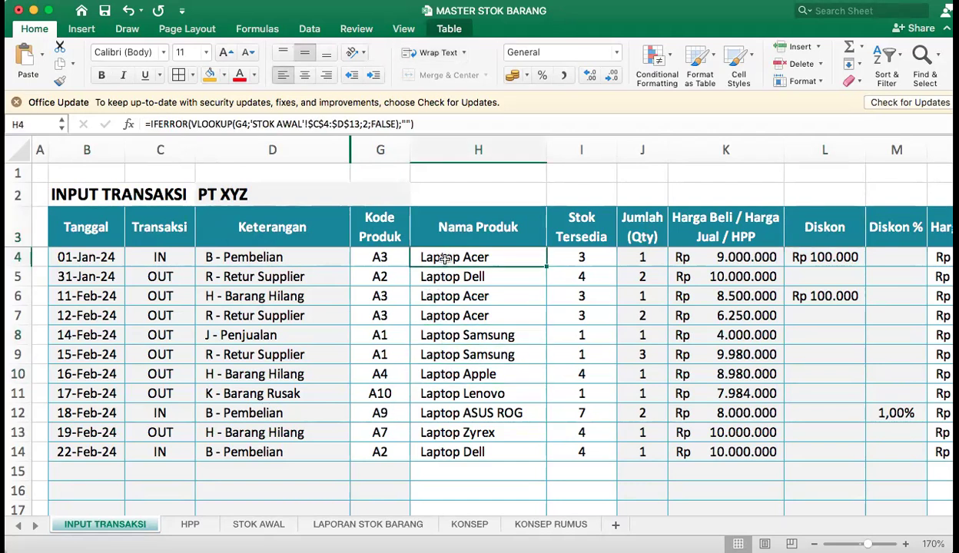
left_click(322, 259)
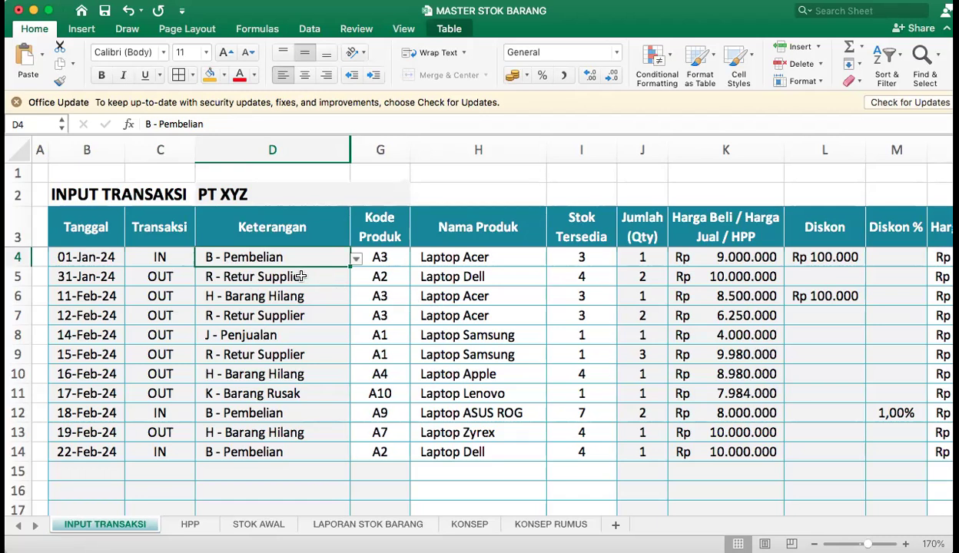
left_click(503, 315)
left_click(724, 294)
left_click(390, 297)
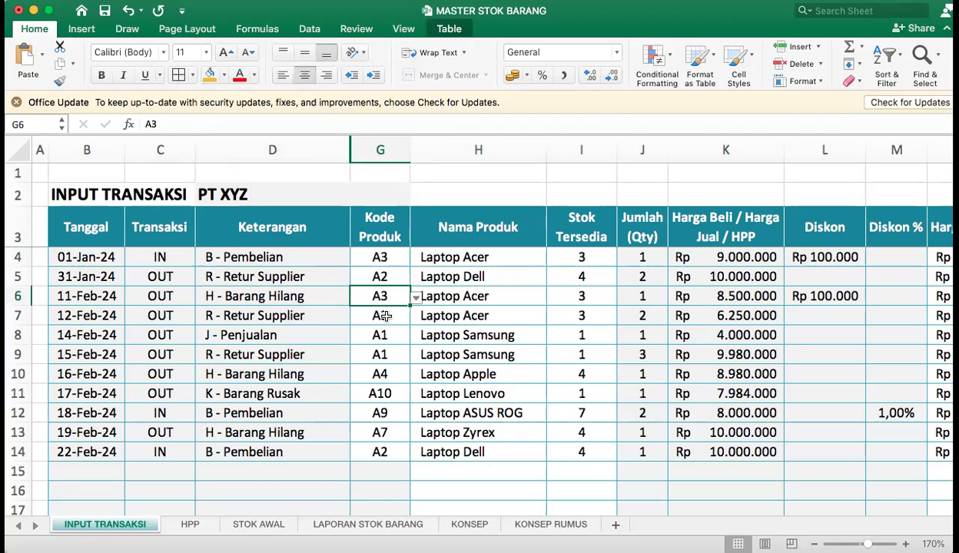
left_click(376, 192)
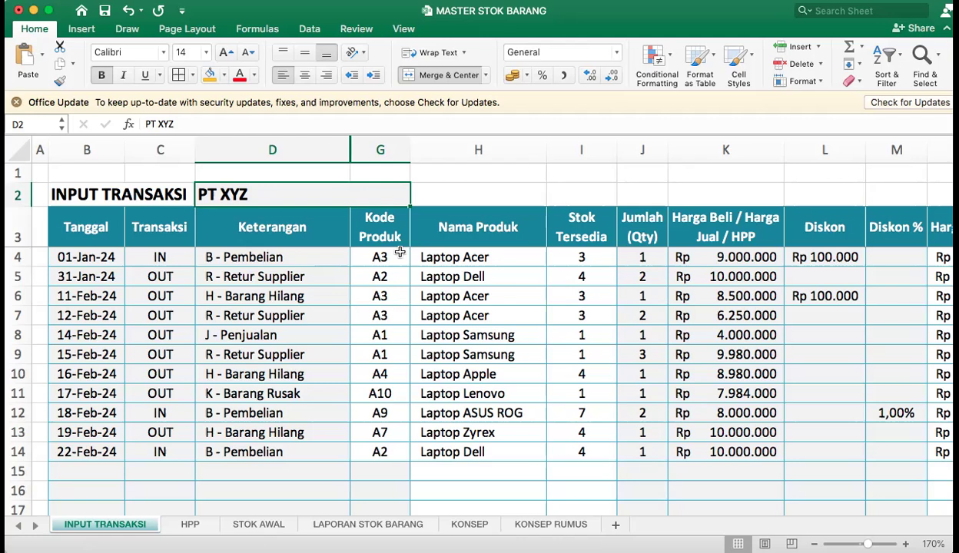
left_click(382, 228)
left_click(388, 258)
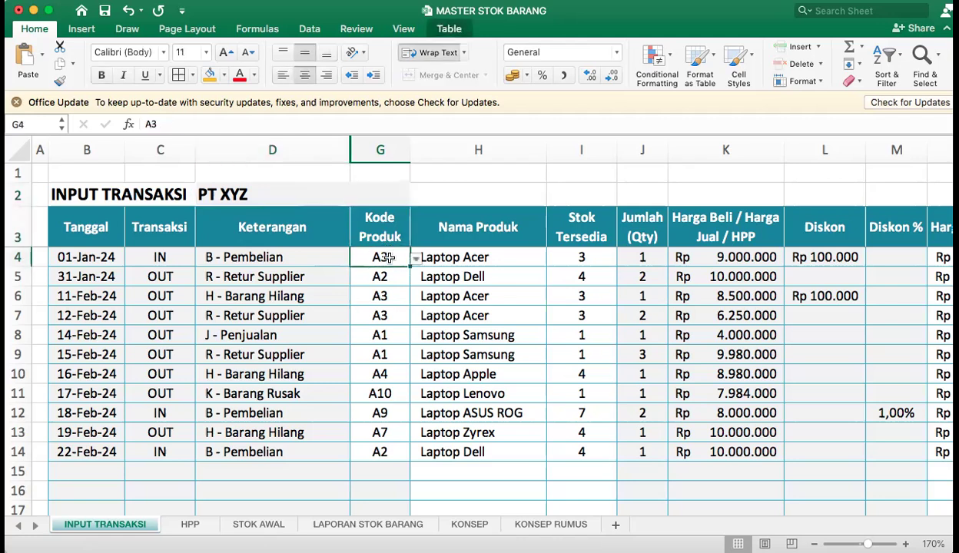